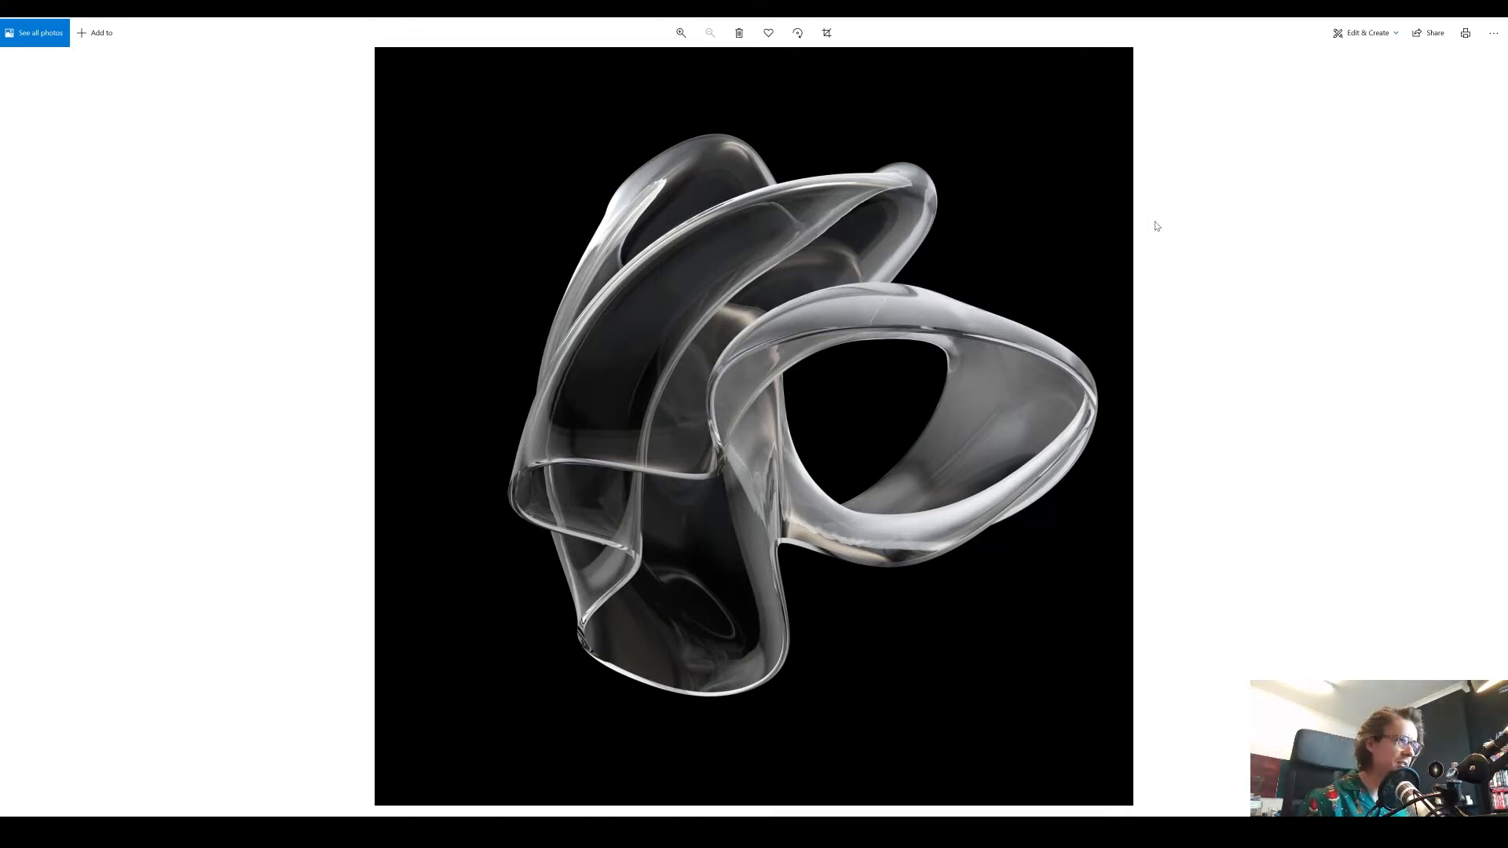
- Review the finished glass vase renders in the photo viewer, then close it and return to the Rhino model
{"action": "key", "text": "Right"}
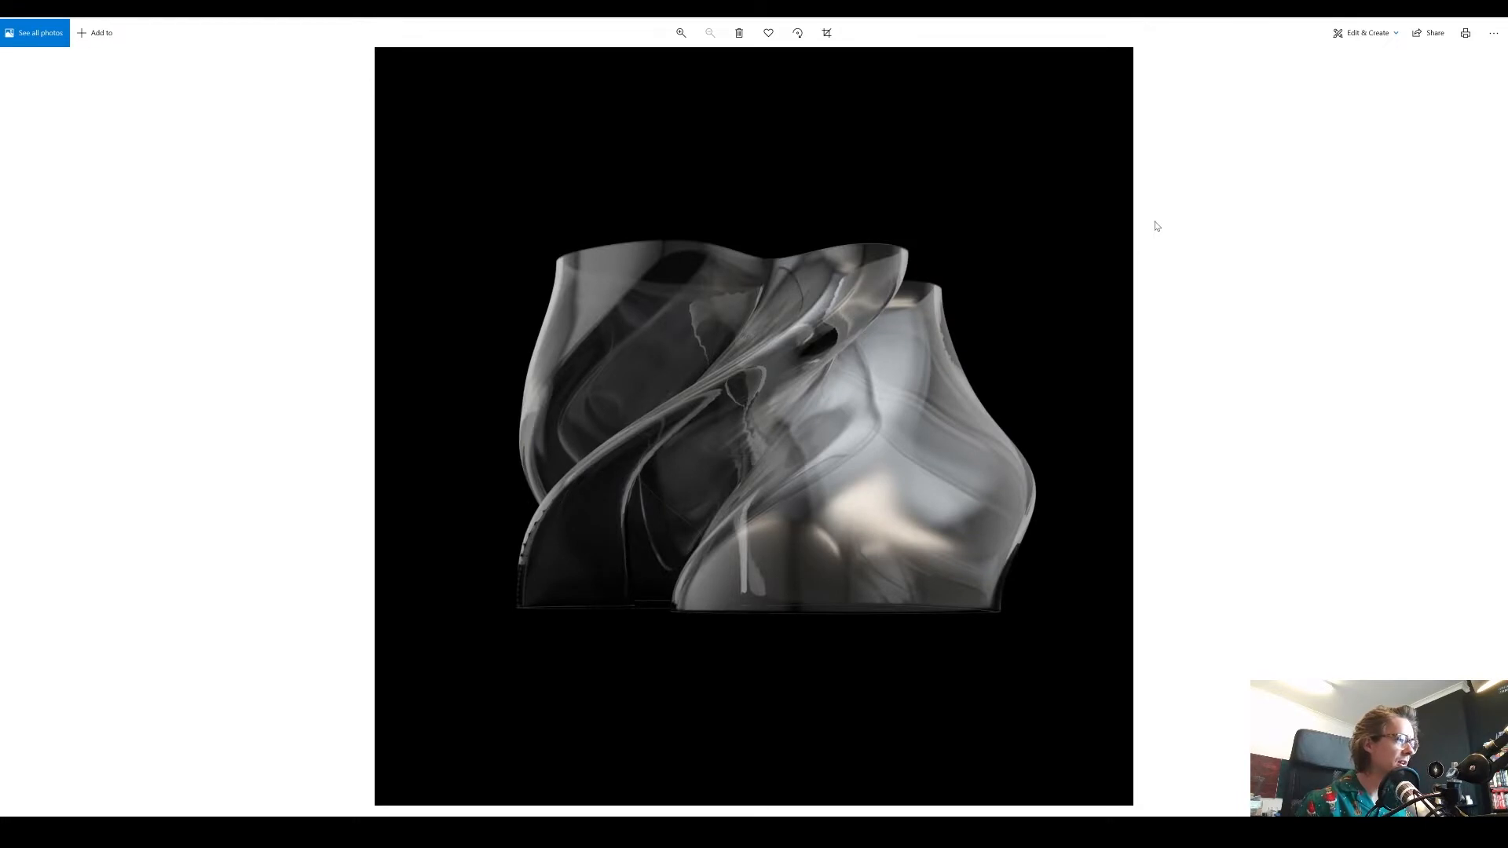
{"action": "key", "text": "Right"}
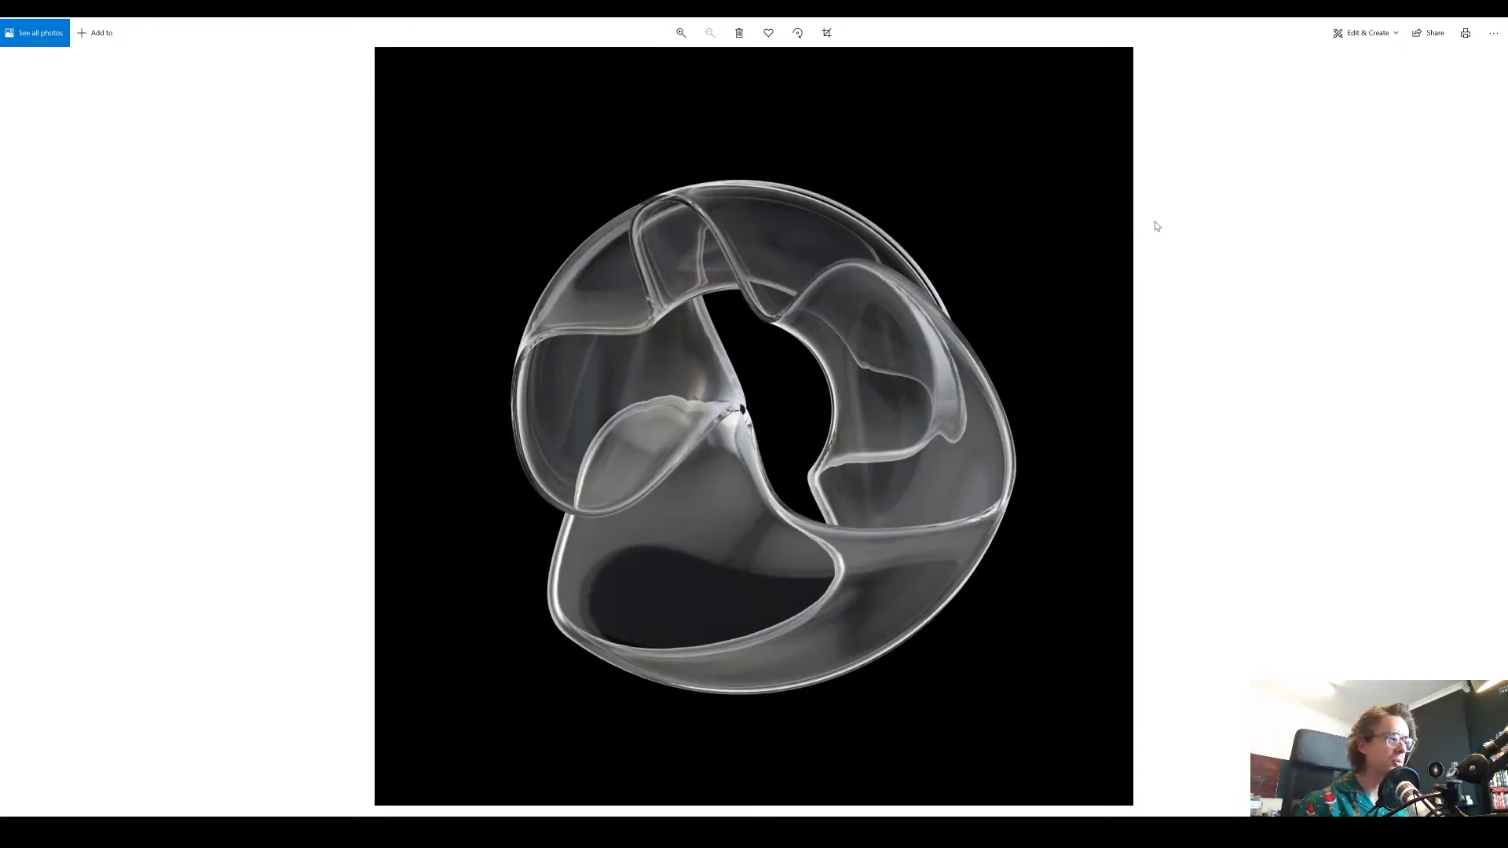
{"action": "key", "text": "Right"}
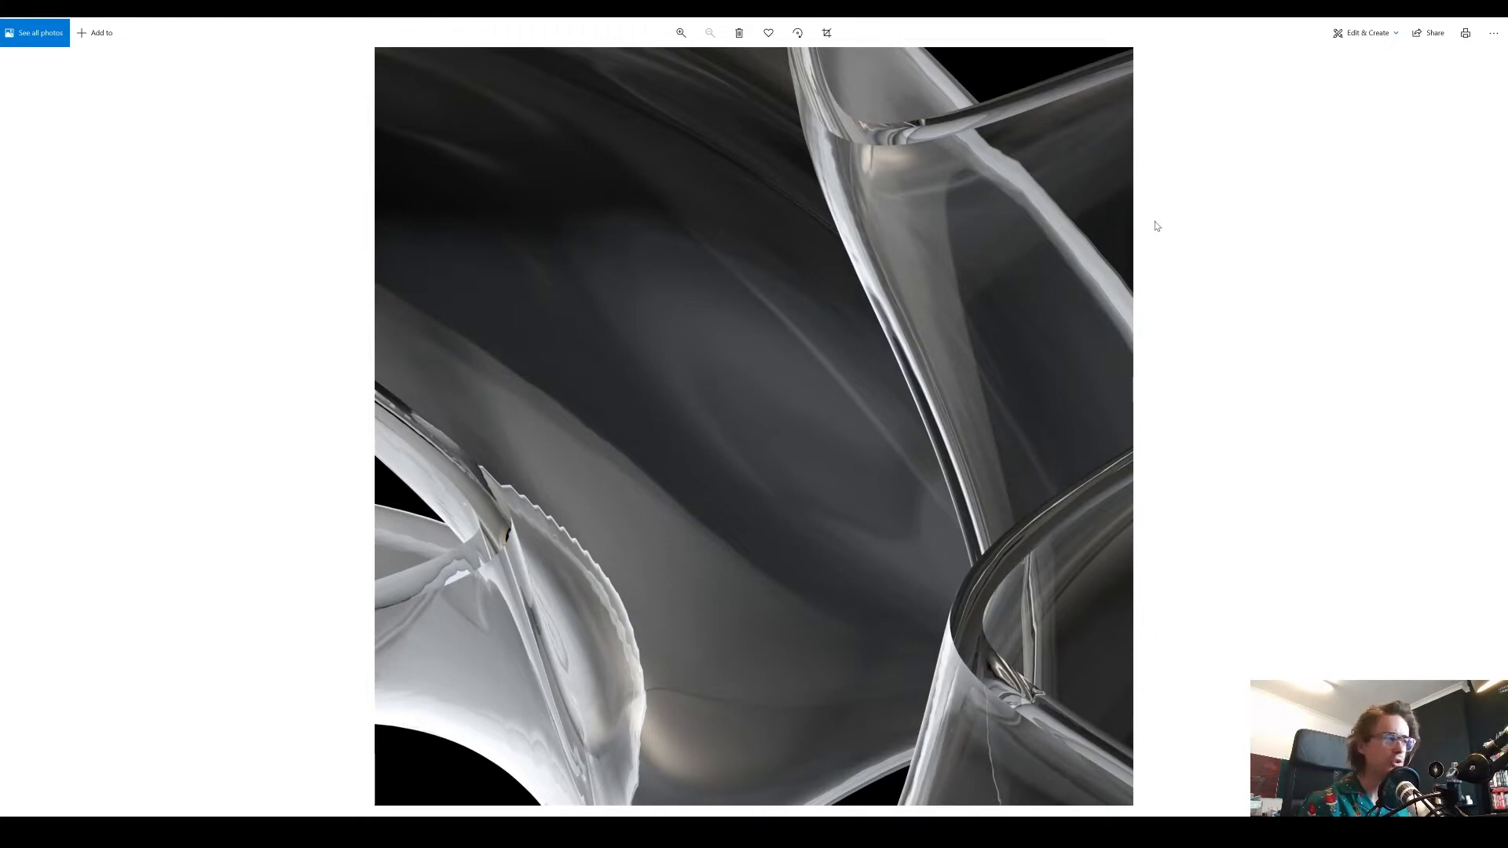
{"action": "key", "text": "Left"}
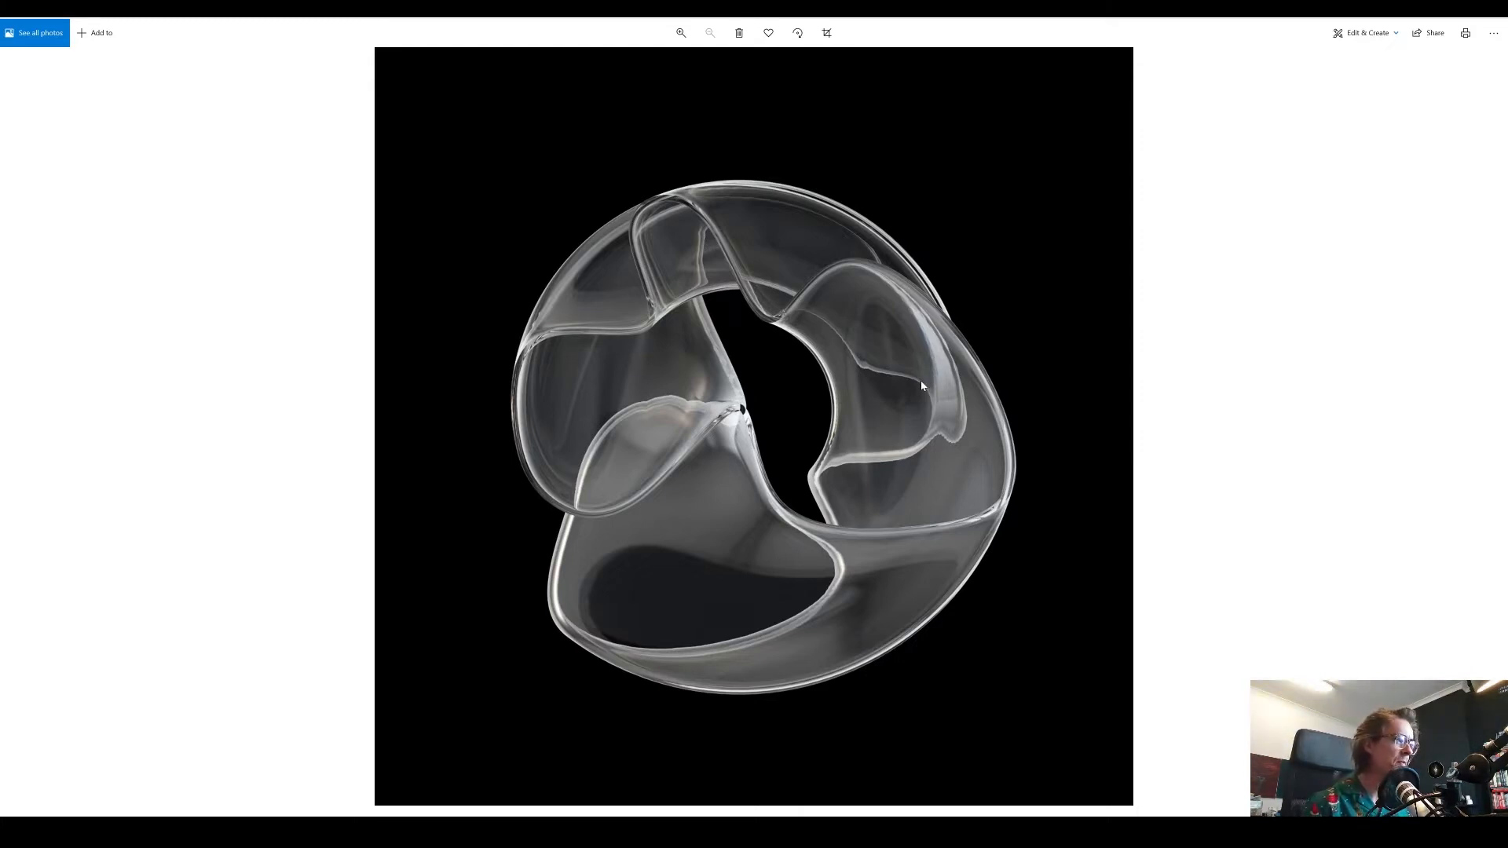
{"action": "key", "text": "Right"}
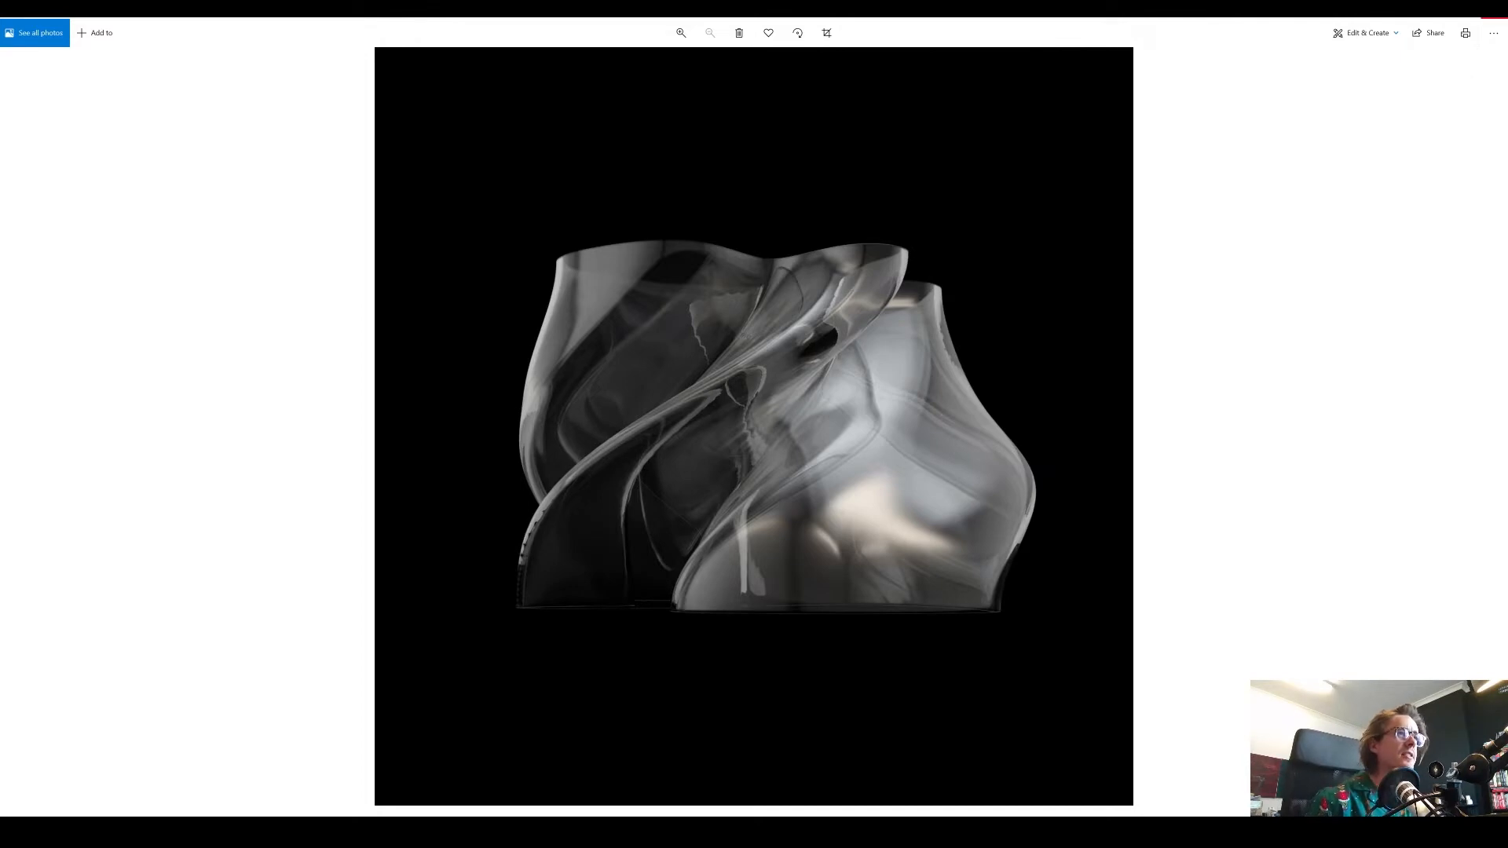
{"action": "left_click", "coordinate": [1495, 9]}
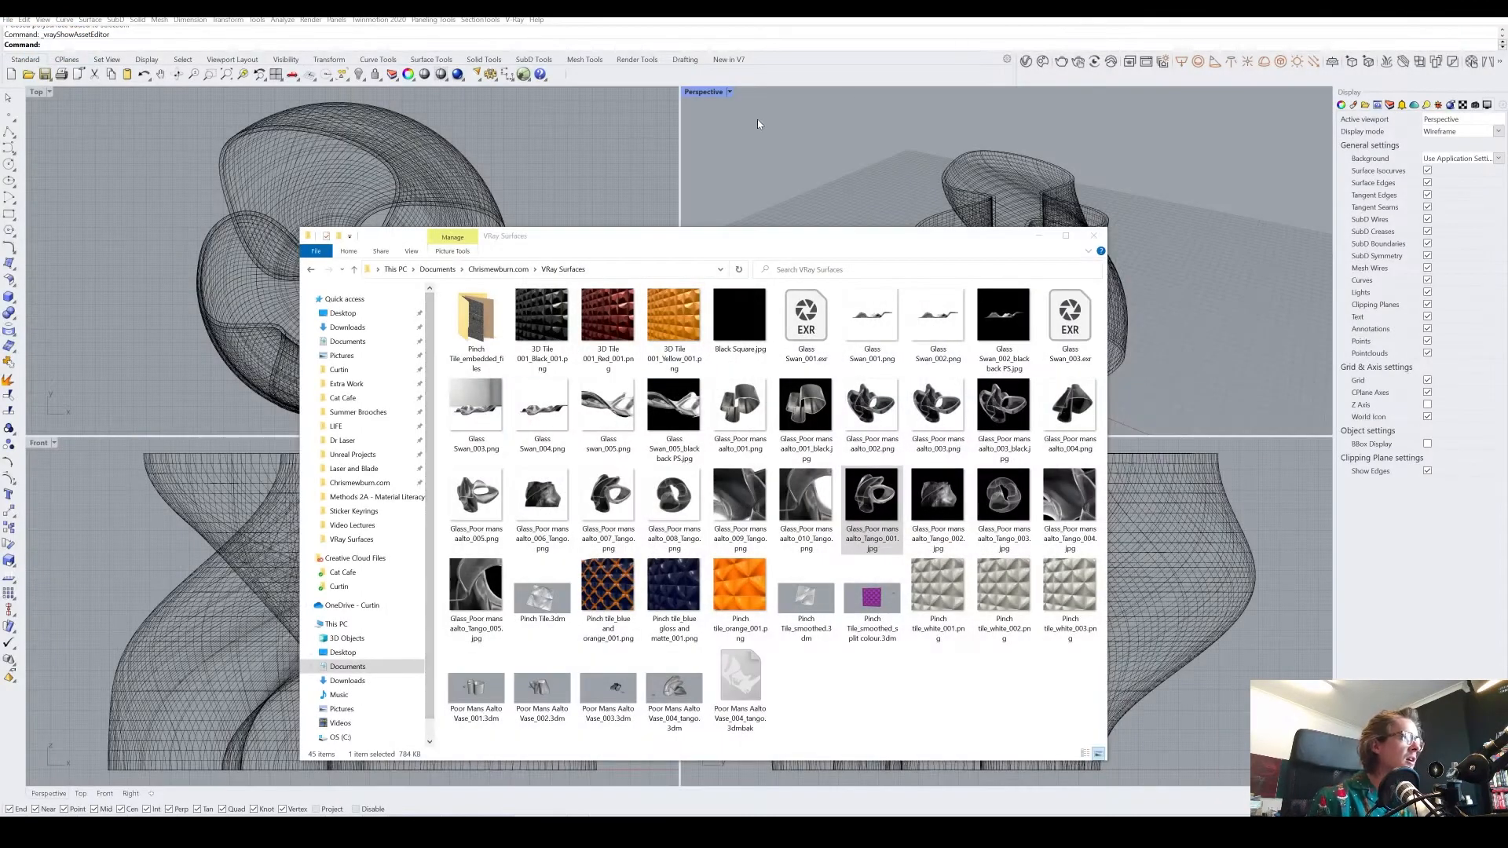
{"action": "left_click", "coordinate": [827, 17]}
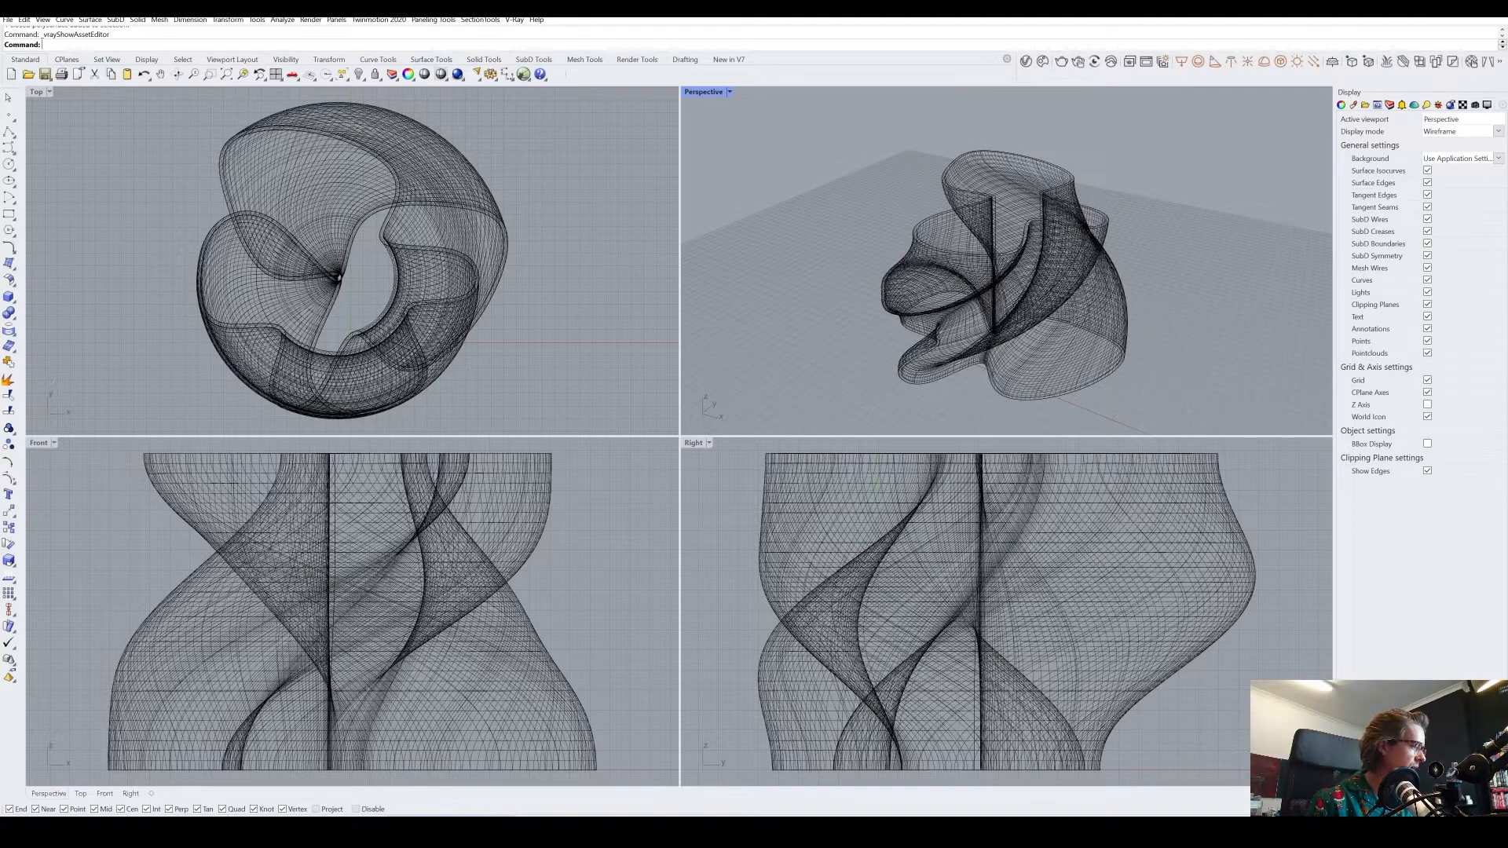
- Switch to the browser to view the V-Ray for Rhino page on food4Rhino, then return to Rhino
{"action": "left_click", "coordinate": [277, 831]}
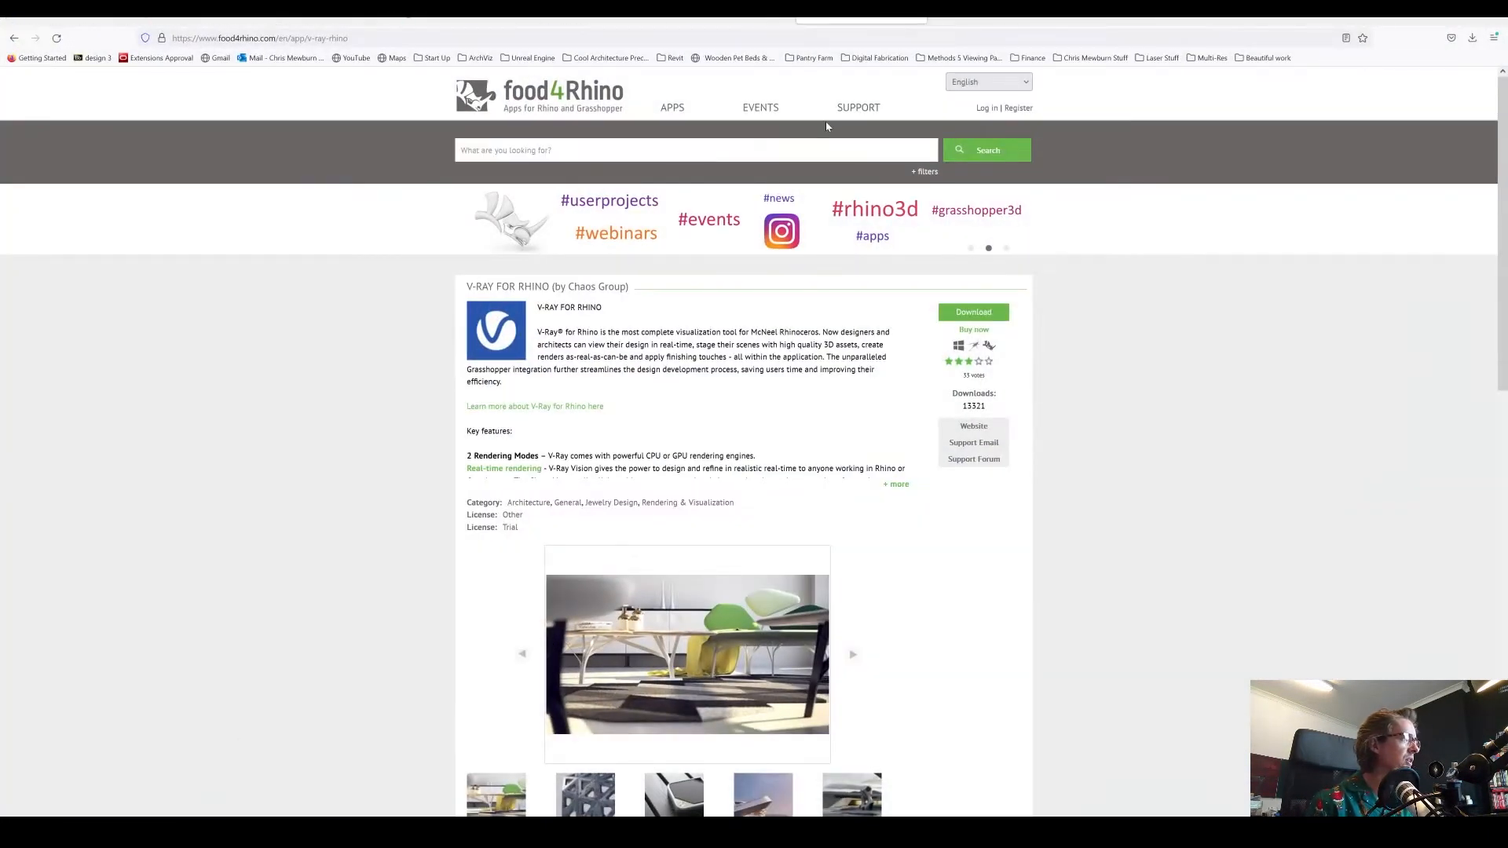
{"action": "key", "text": "alt+Left"}
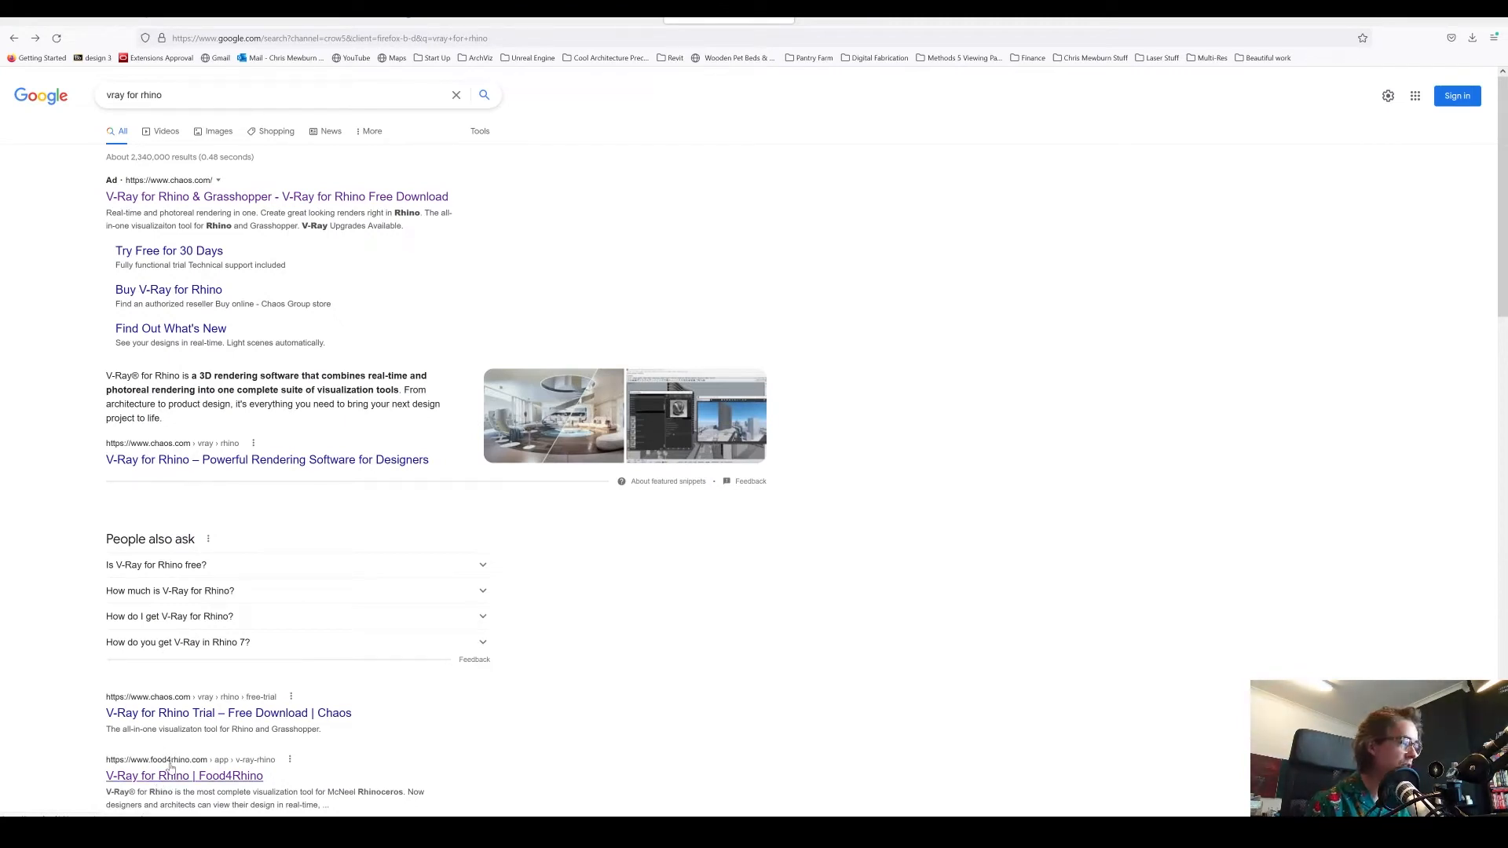
{"action": "key", "text": "alt+Right"}
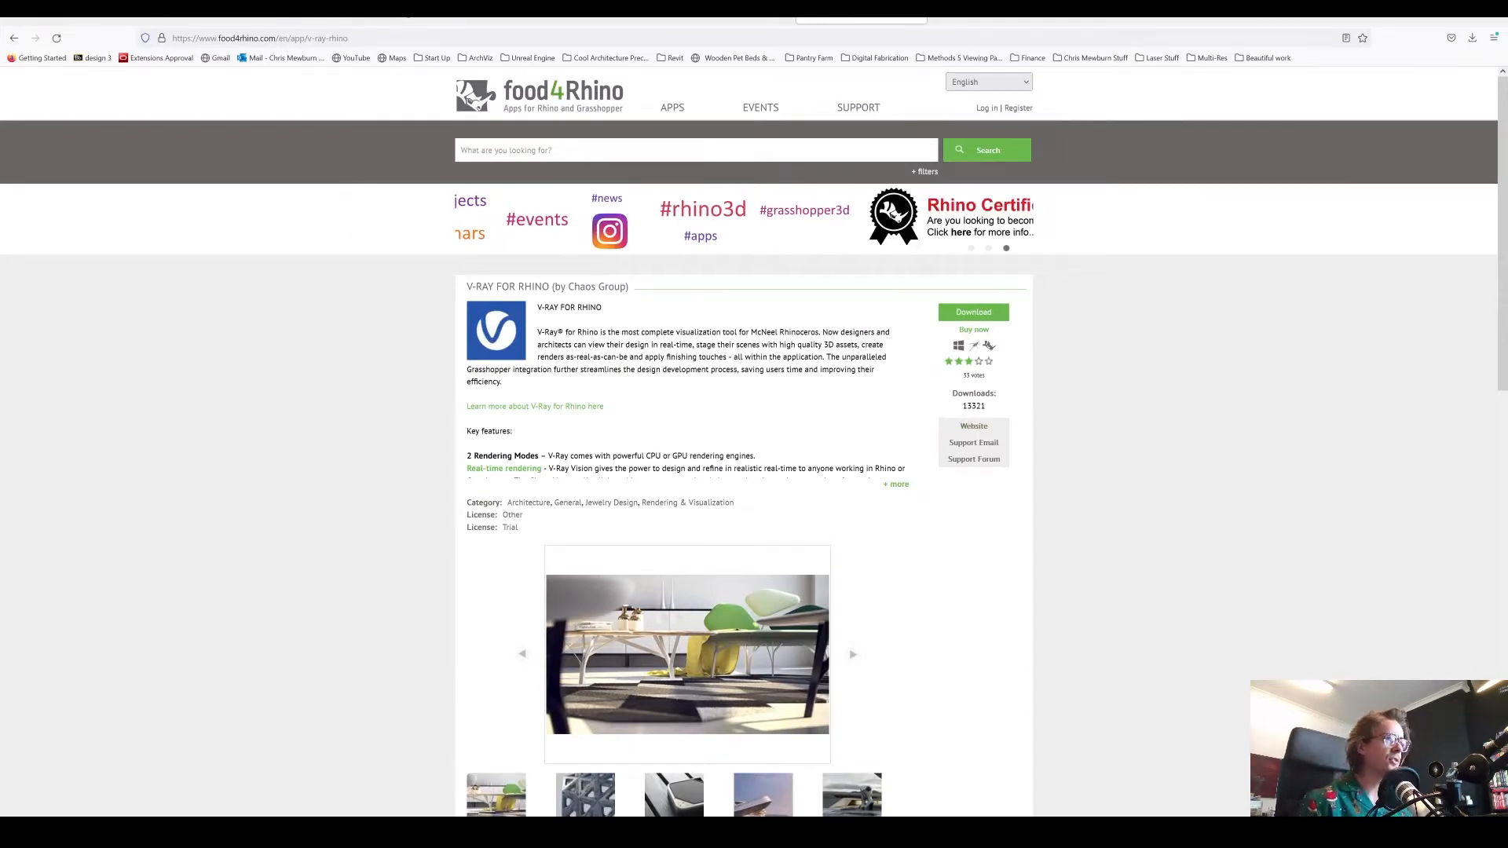
{"action": "left_click", "coordinate": [1435, 20]}
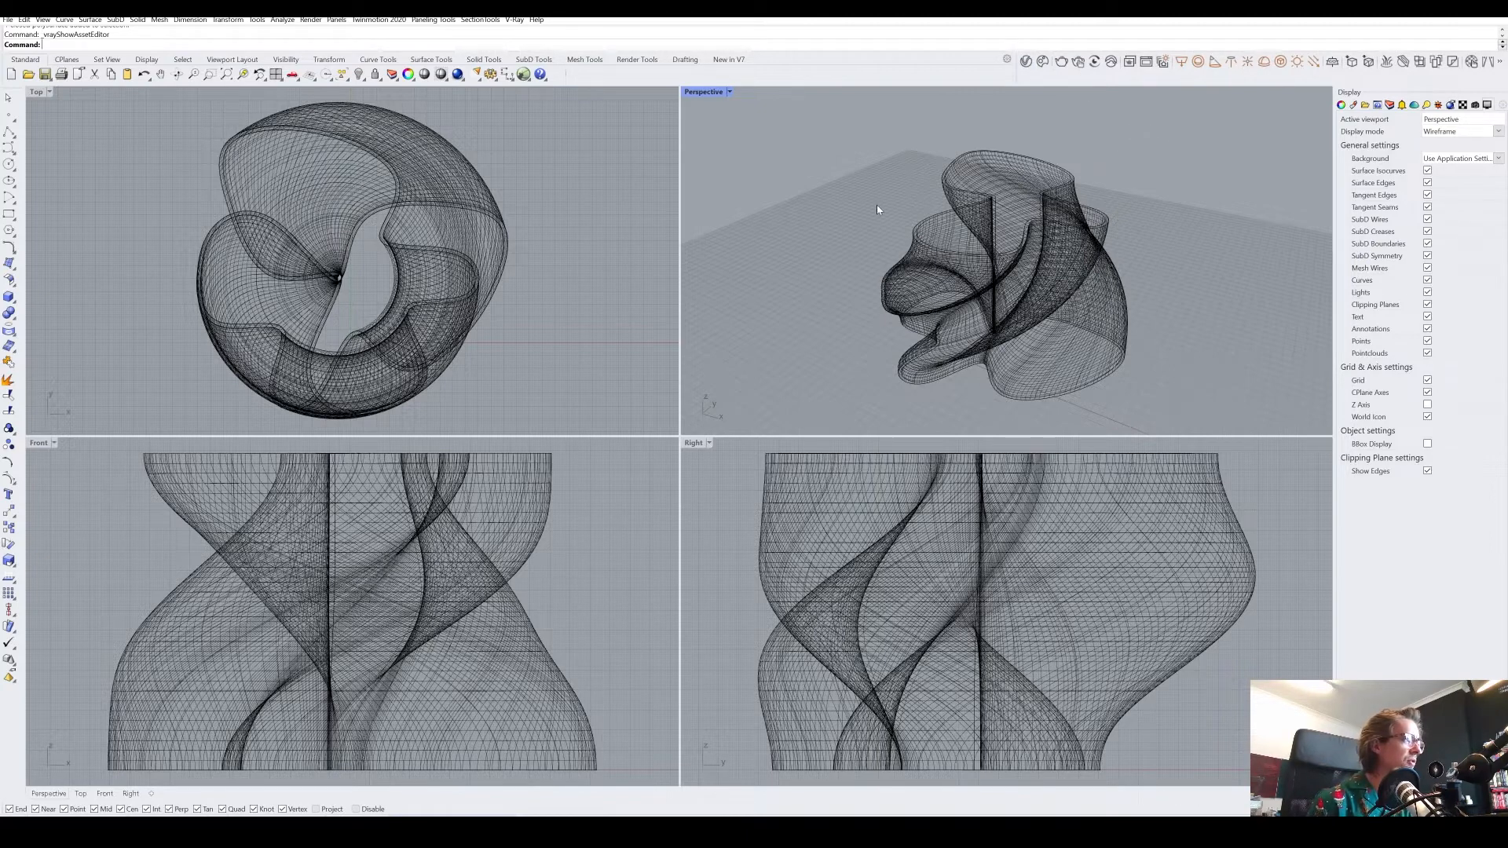
- Open the V-Ray Asset Editor with its material library and properties expanded, listing only the scene's materials
{"action": "left_click", "coordinate": [1027, 63]}
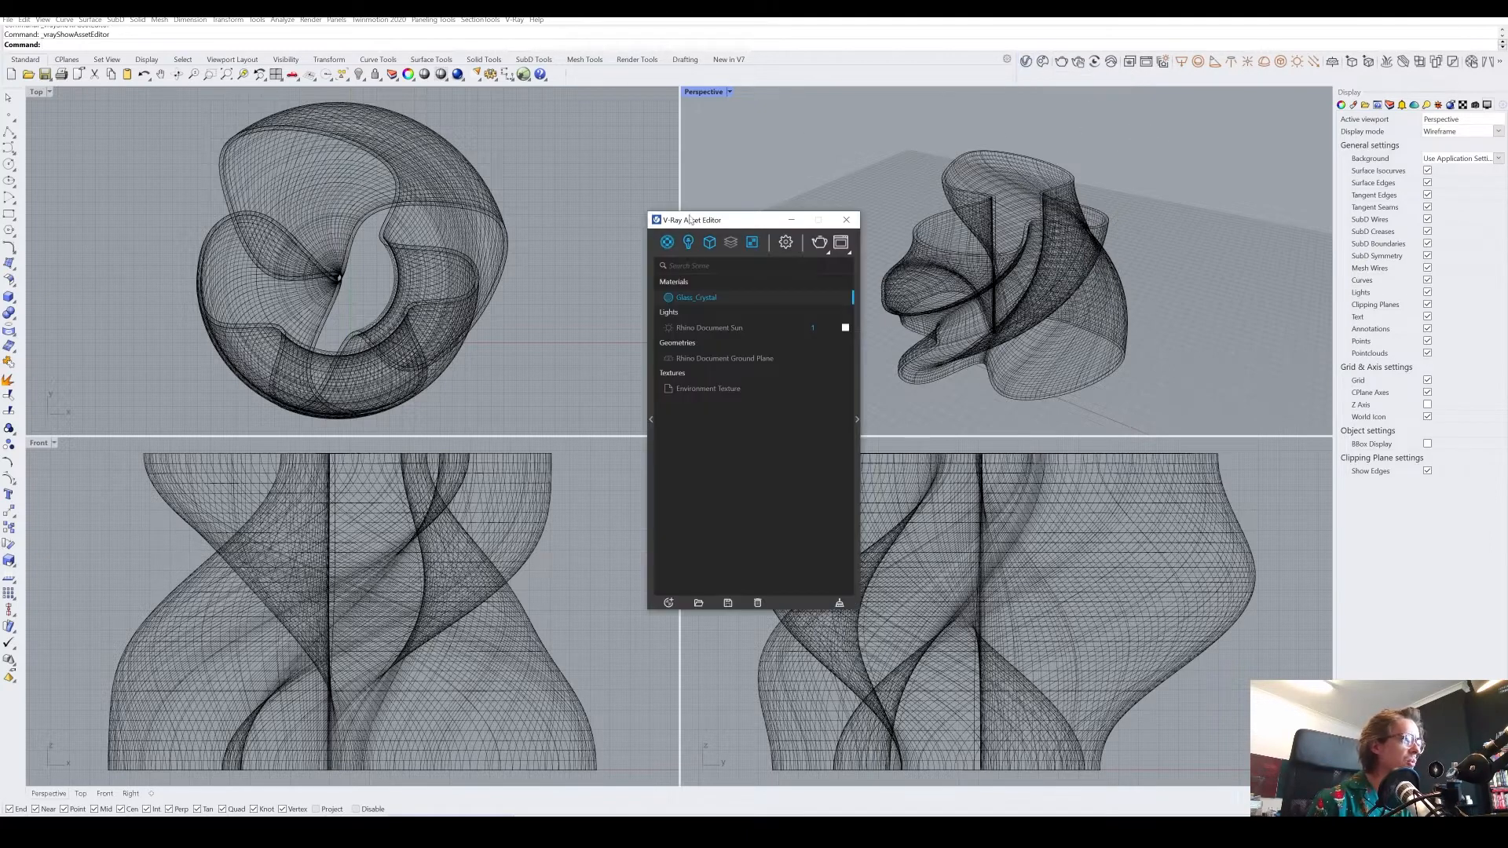
{"action": "left_click_drag", "start_coordinate": [746, 216], "coordinate": [544, 216]}
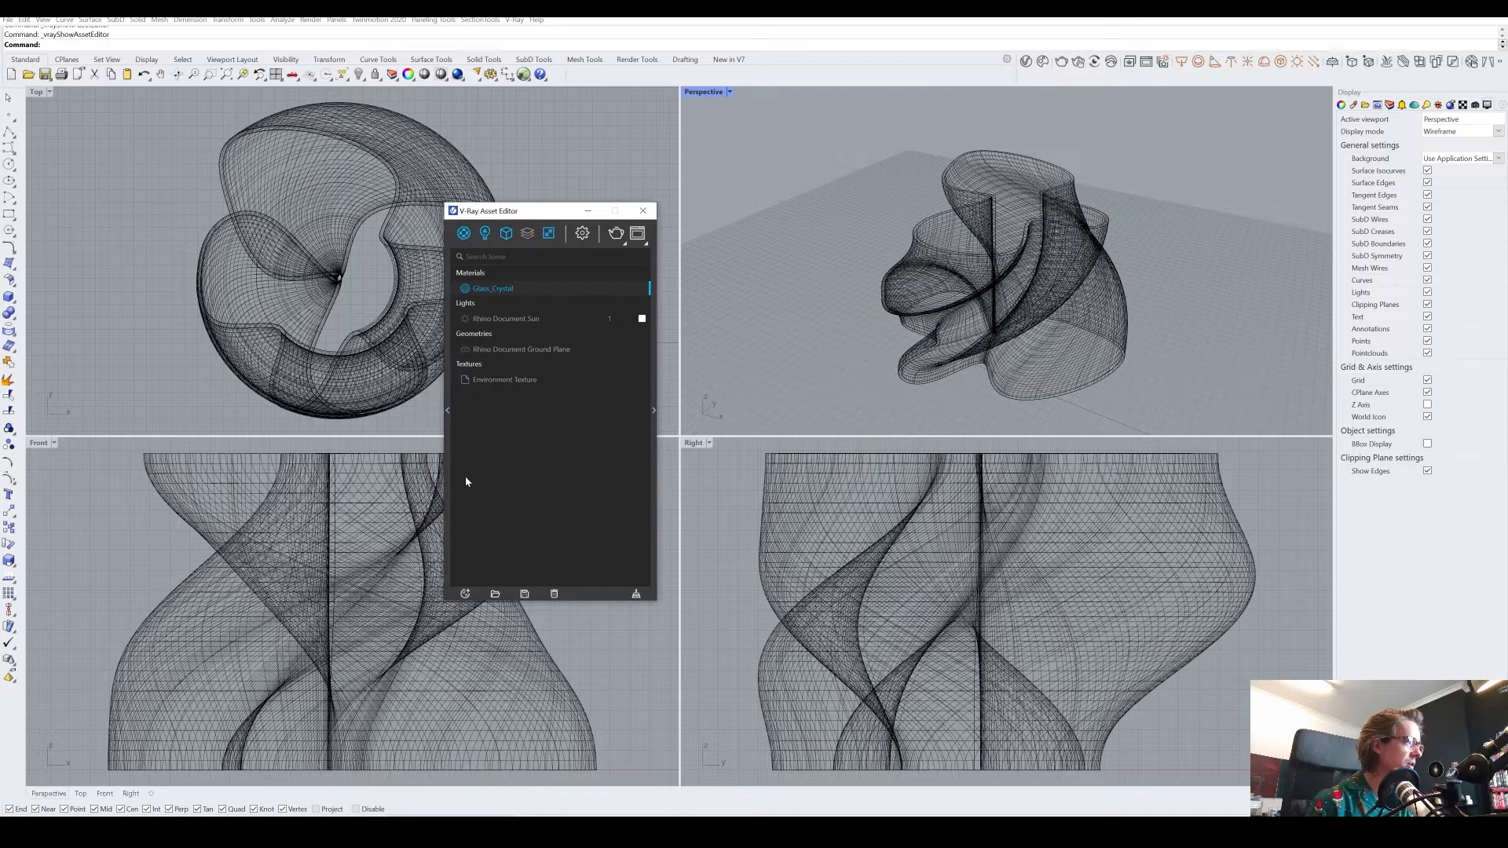
{"action": "left_click", "coordinate": [449, 424]}
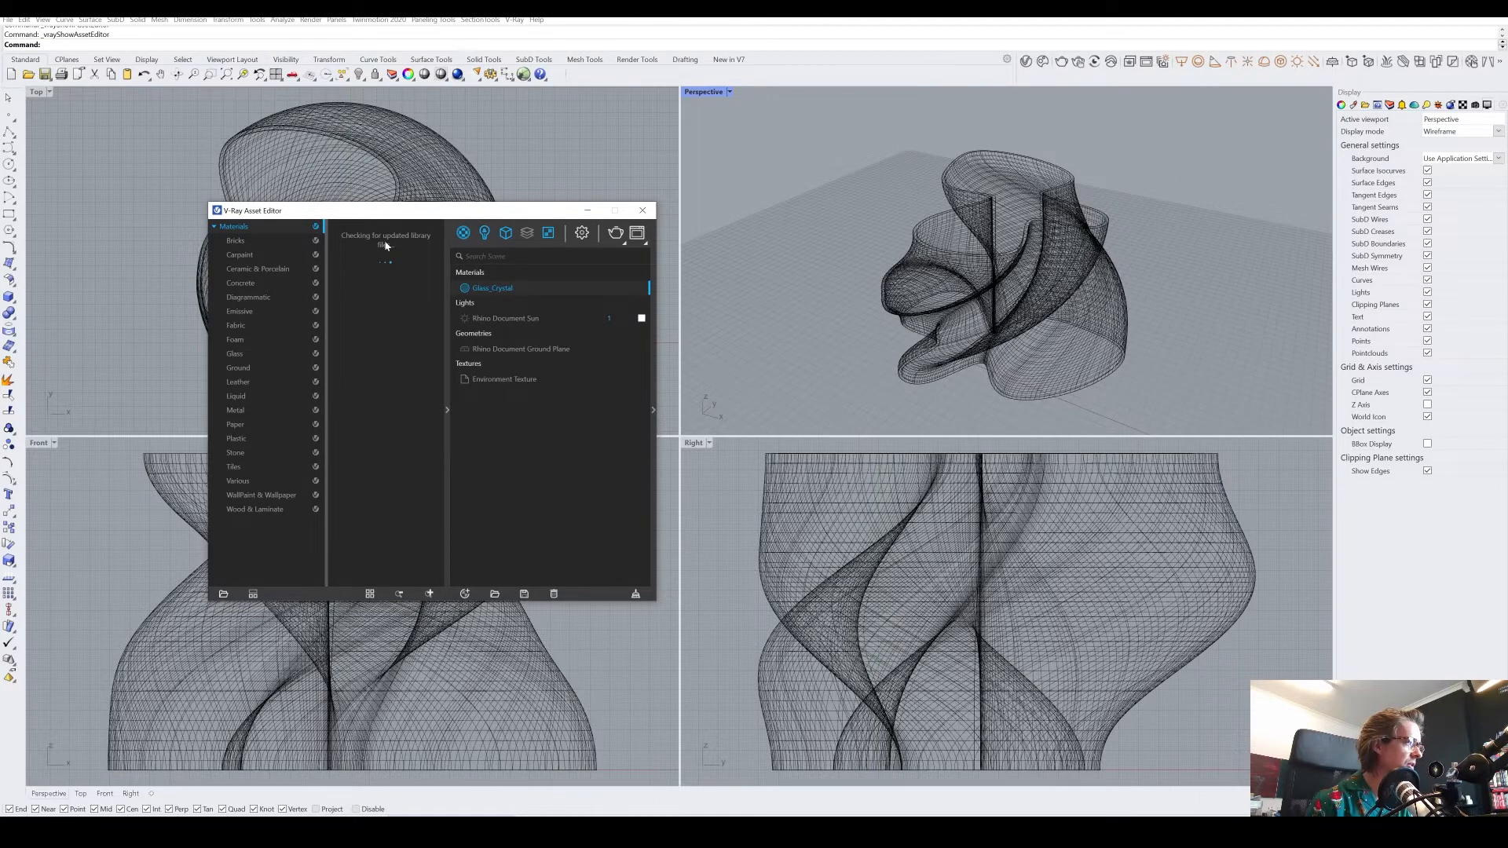
{"action": "left_click", "coordinate": [653, 411]}
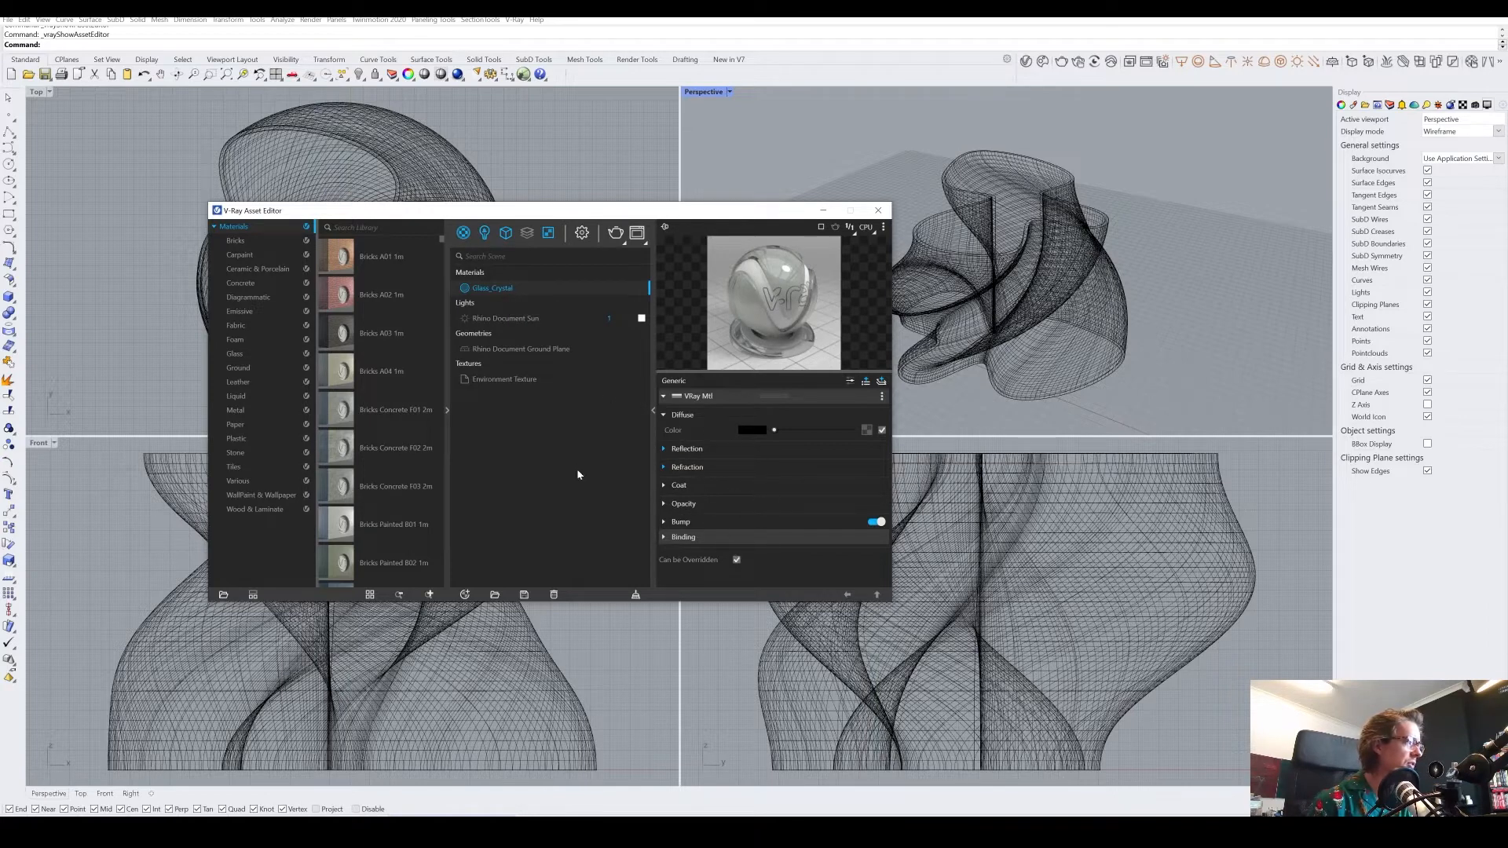
{"action": "left_click", "coordinate": [463, 233]}
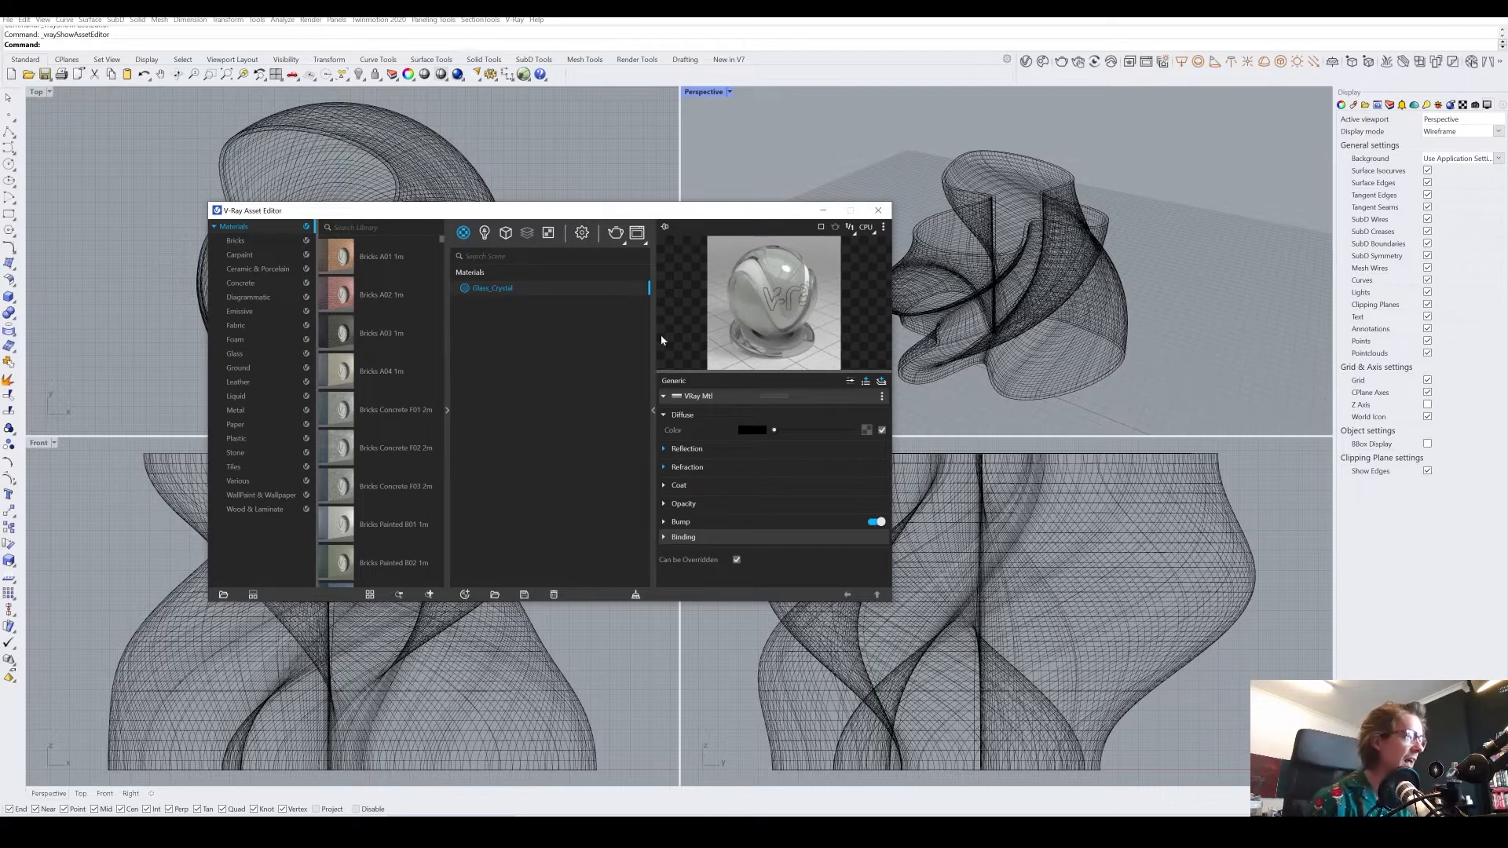
- Enable interactive rendering in the V-Ray render settings and set the interactivity to Low
{"action": "left_click", "coordinate": [583, 233]}
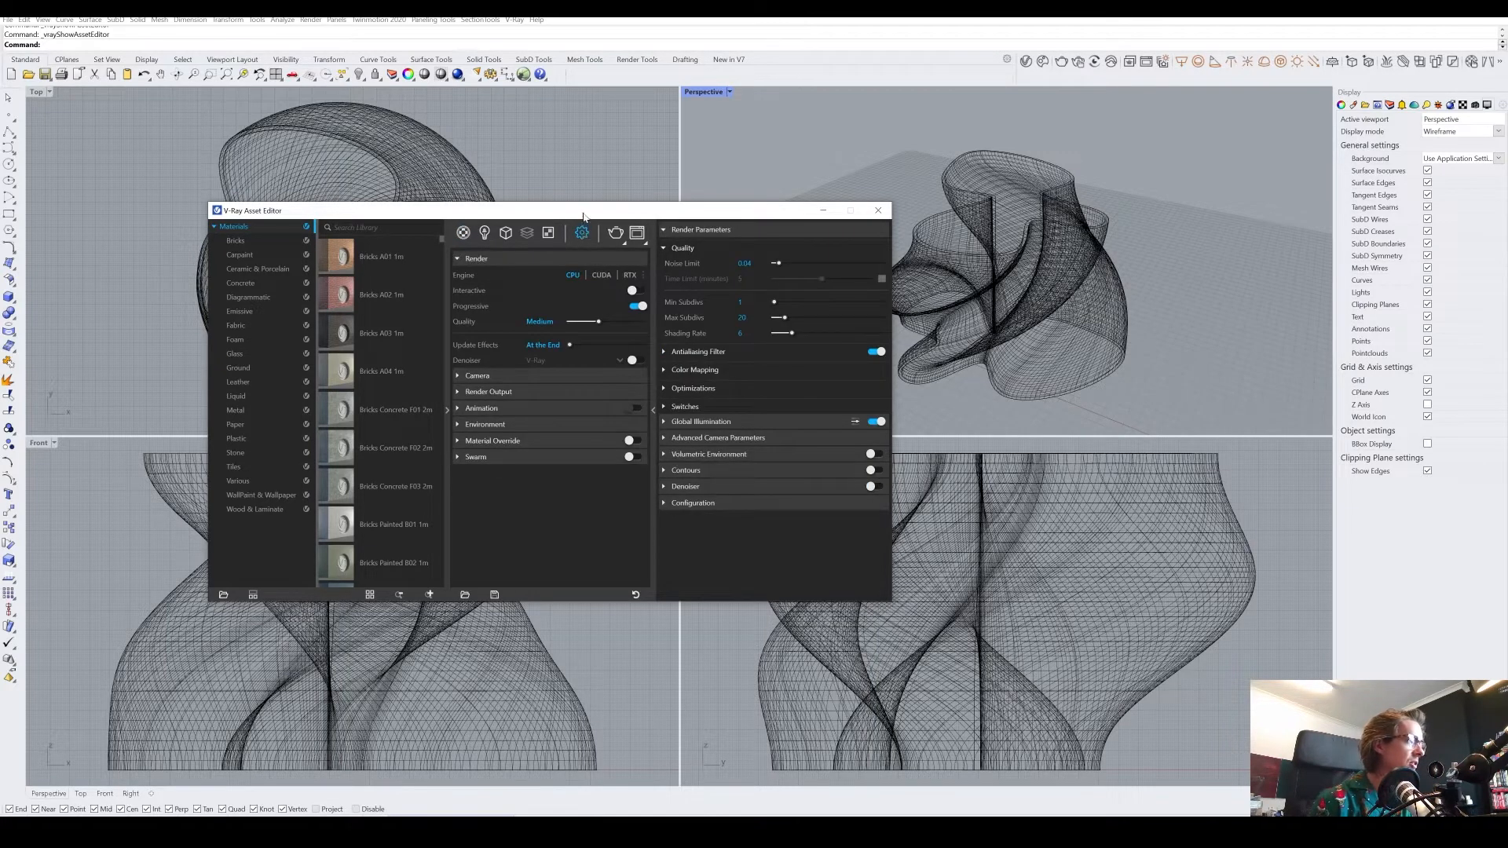
{"action": "left_click_drag", "start_coordinate": [582, 214], "coordinate": [429, 191]}
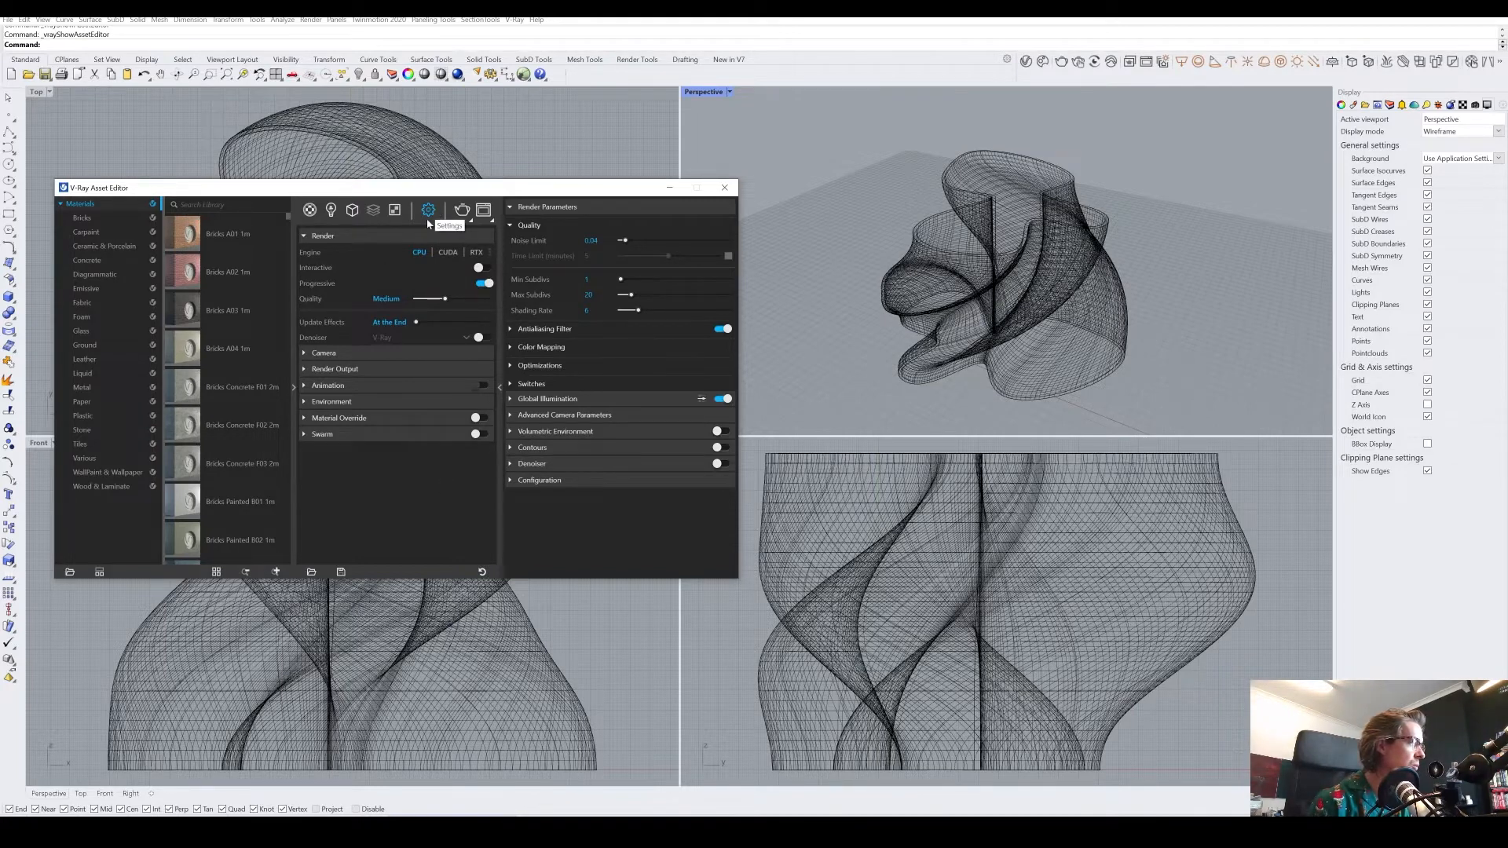
{"action": "left_click", "coordinate": [481, 268]}
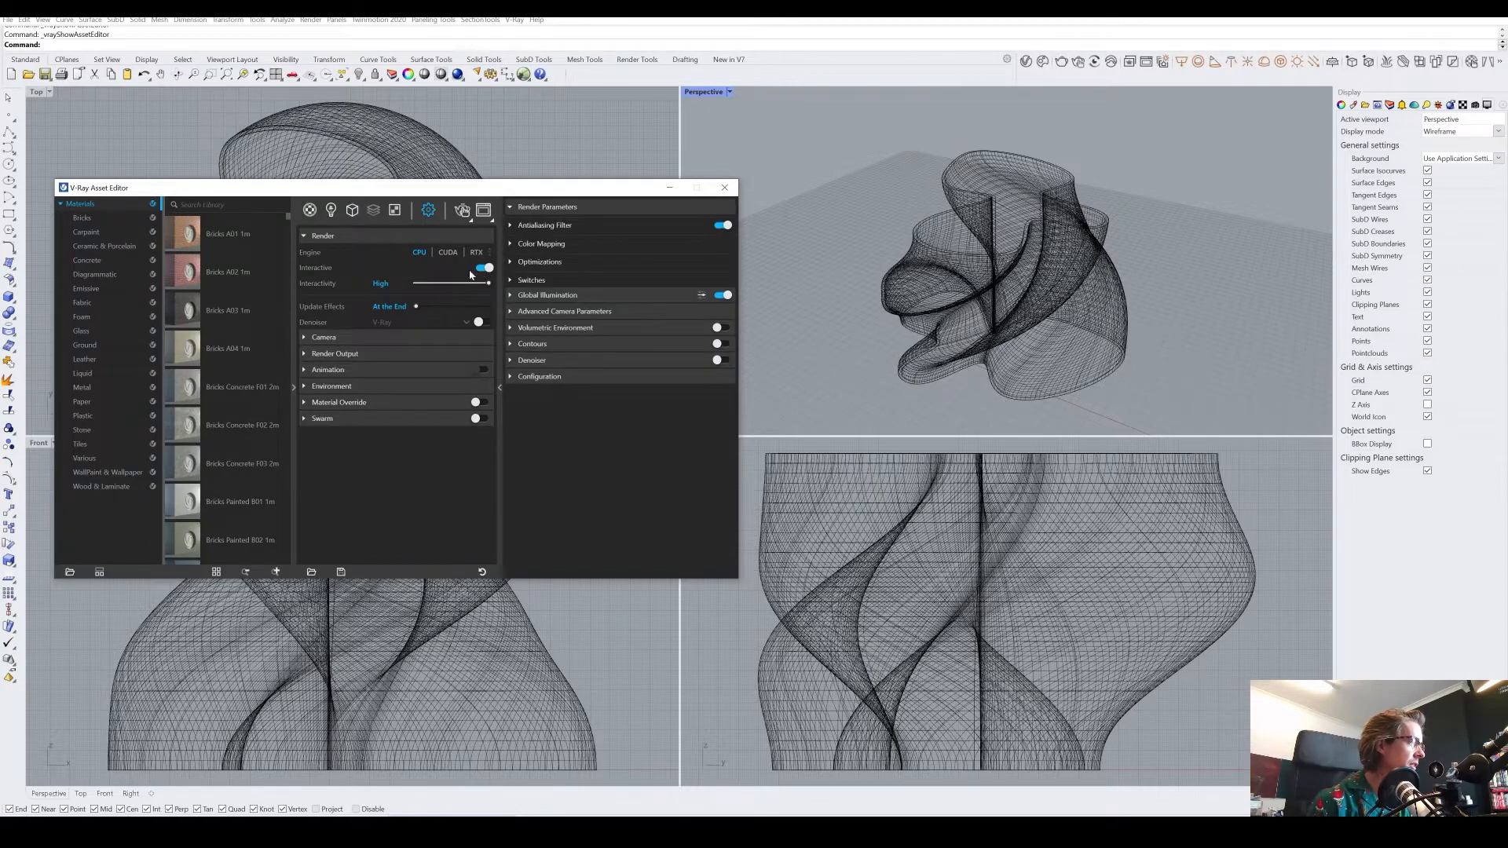
{"action": "left_click_drag", "start_coordinate": [488, 282], "coordinate": [375, 297]}
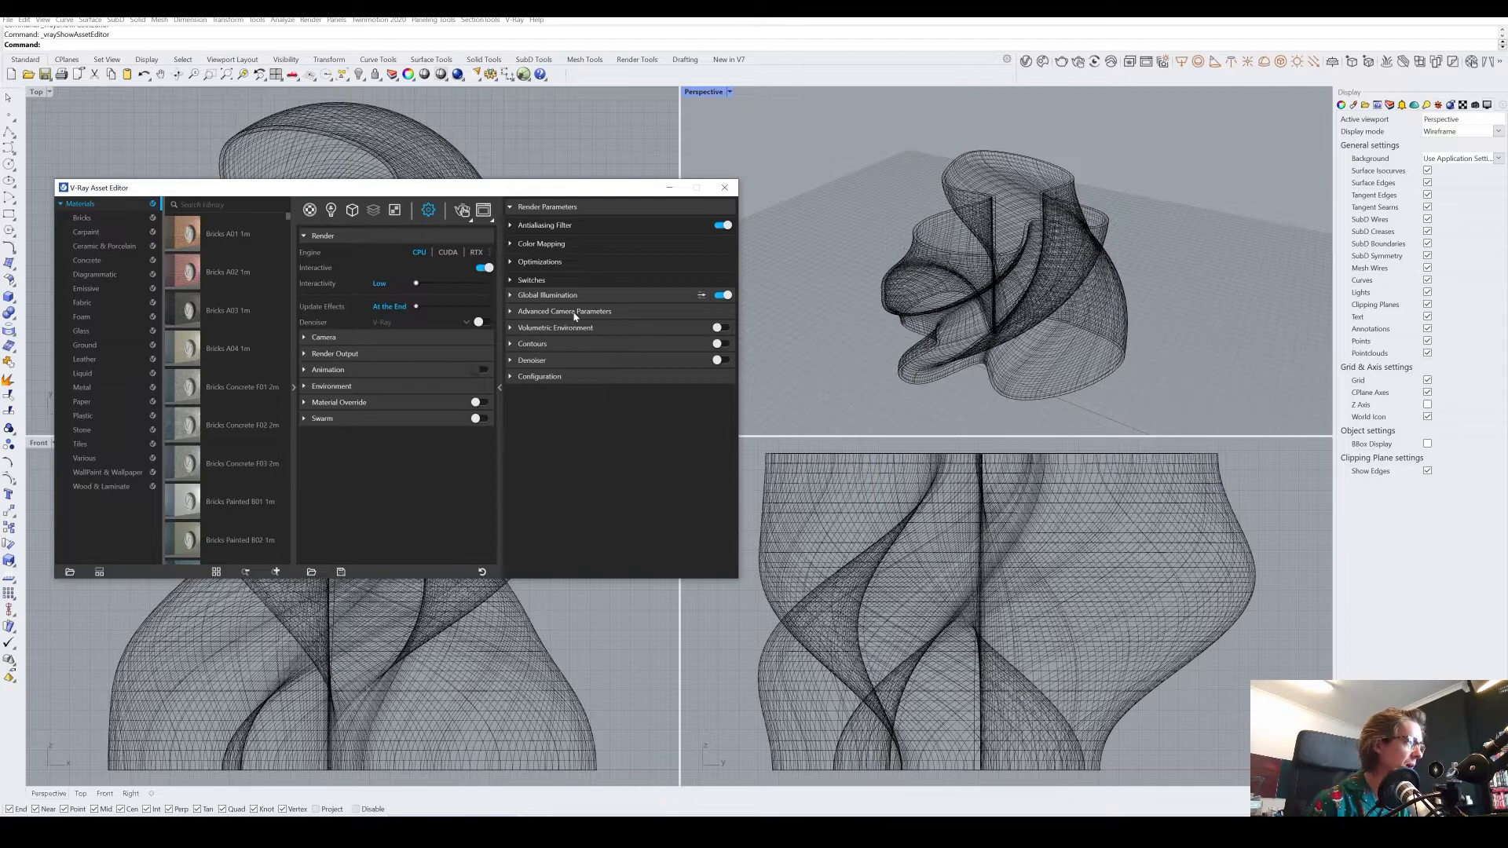
- Start an interactive render of the vase's perspective view and enlarge the rendered image to 200%
{"action": "left_click", "coordinate": [463, 212]}
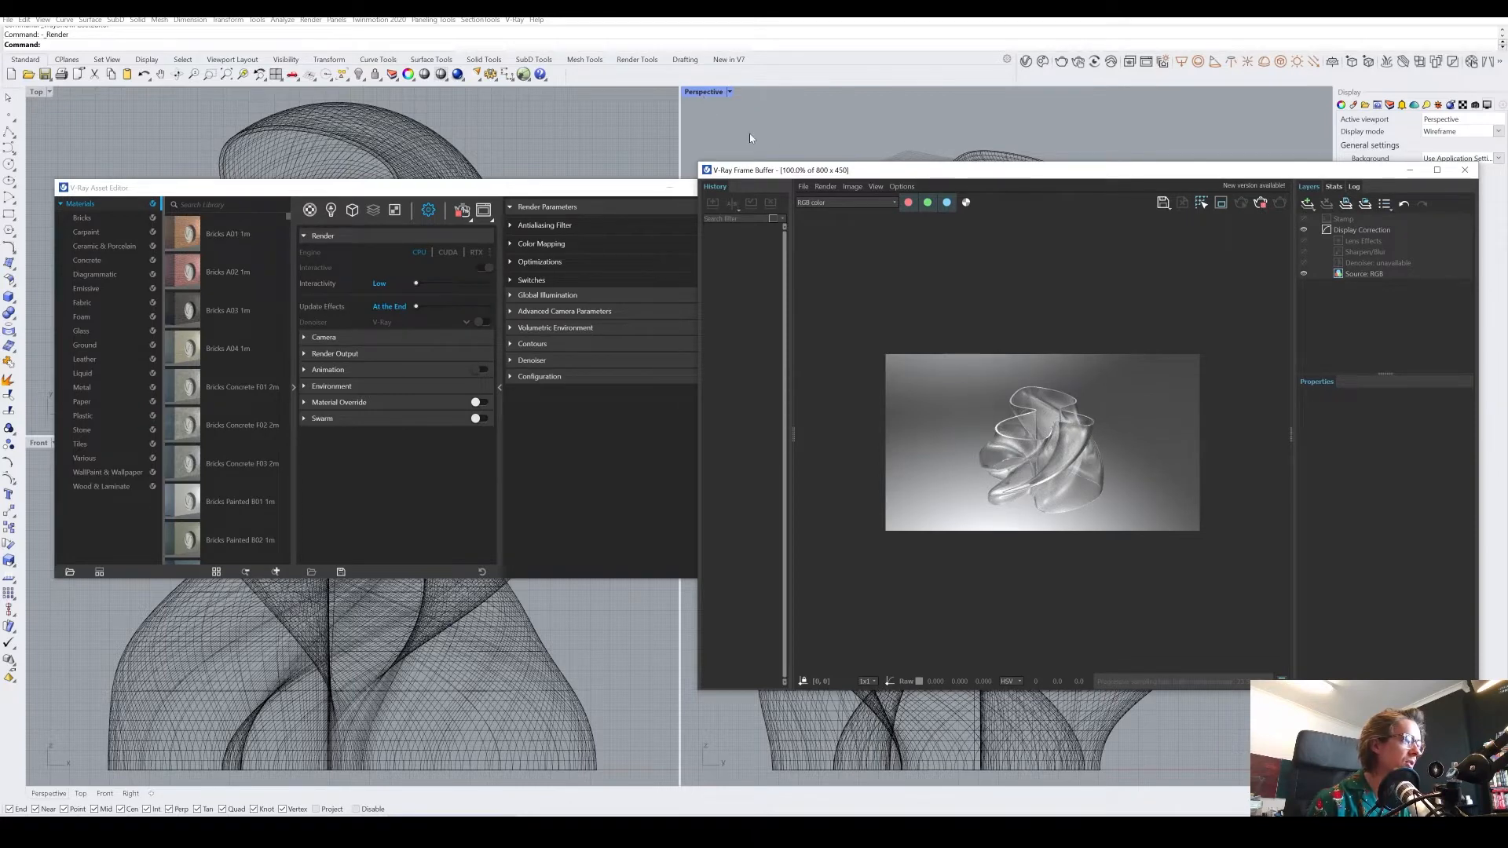
{"action": "mouse_move", "coordinate": [799, 126]}
{"action": "right_mouse_down"}
{"action": "mouse_move", "coordinate": [808, 115]}
{"action": "mouse_move", "coordinate": [840, 138]}
{"action": "mouse_move", "coordinate": [820, 126]}
{"action": "right_mouse_up"}
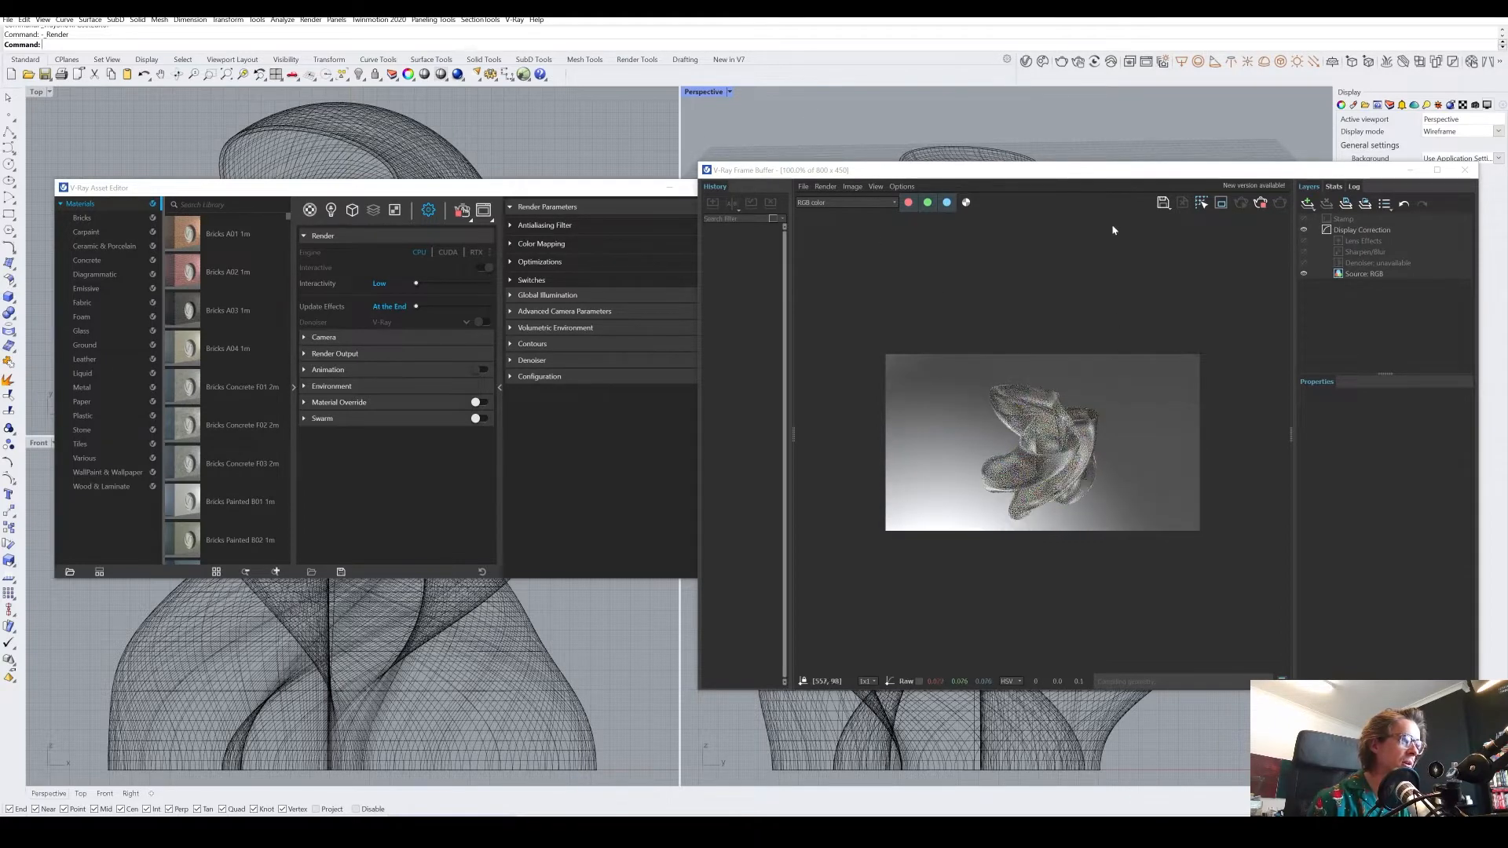
{"action": "right_click_drag", "start_coordinate": [1035, 139], "coordinate": [927, 134]}
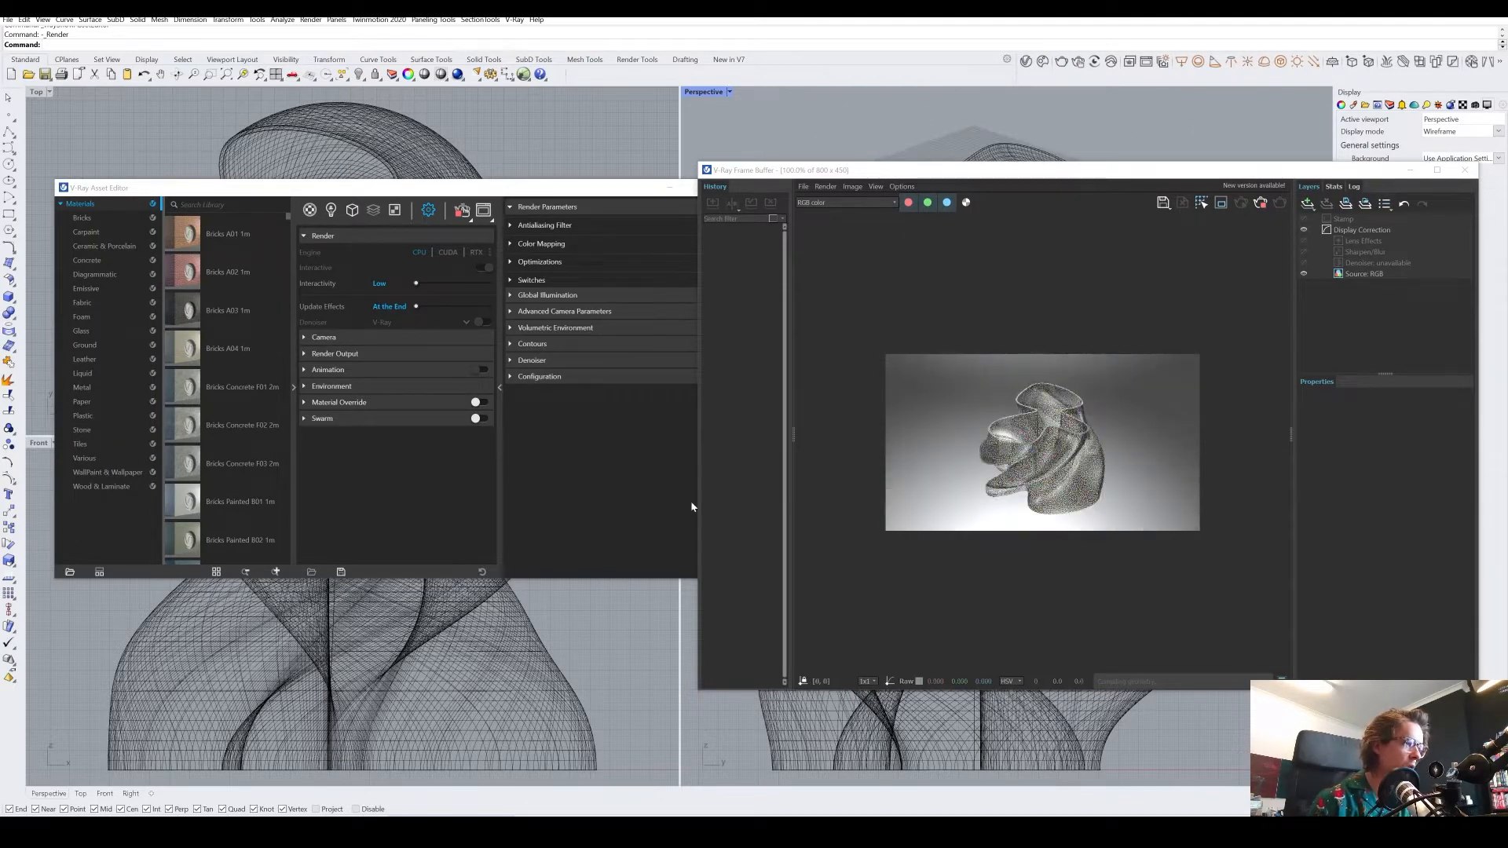
{"action": "scroll", "coordinate": [1086, 503], "scroll_direction": "up", "scroll_amount": 1}
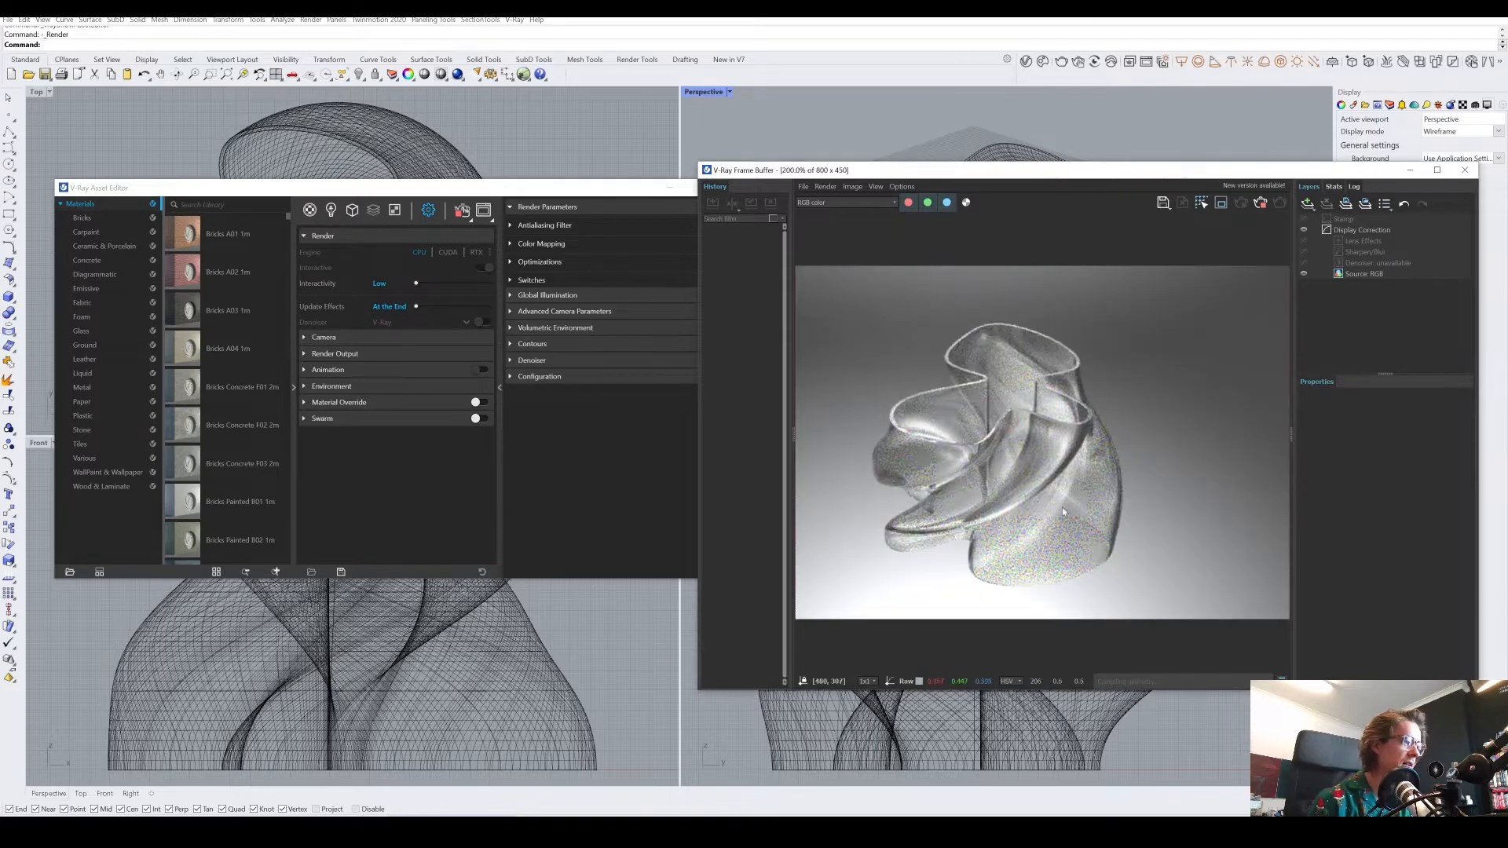
- Arrange the V-Ray Frame Buffer and Asset Editor windows side by side, leaving part of the vase accessible in the perspective view
{"action": "left_click_drag", "start_coordinate": [696, 161], "coordinate": [860, 200]}
{"action": "left_click_drag", "start_coordinate": [1086, 201], "coordinate": [1039, 180]}
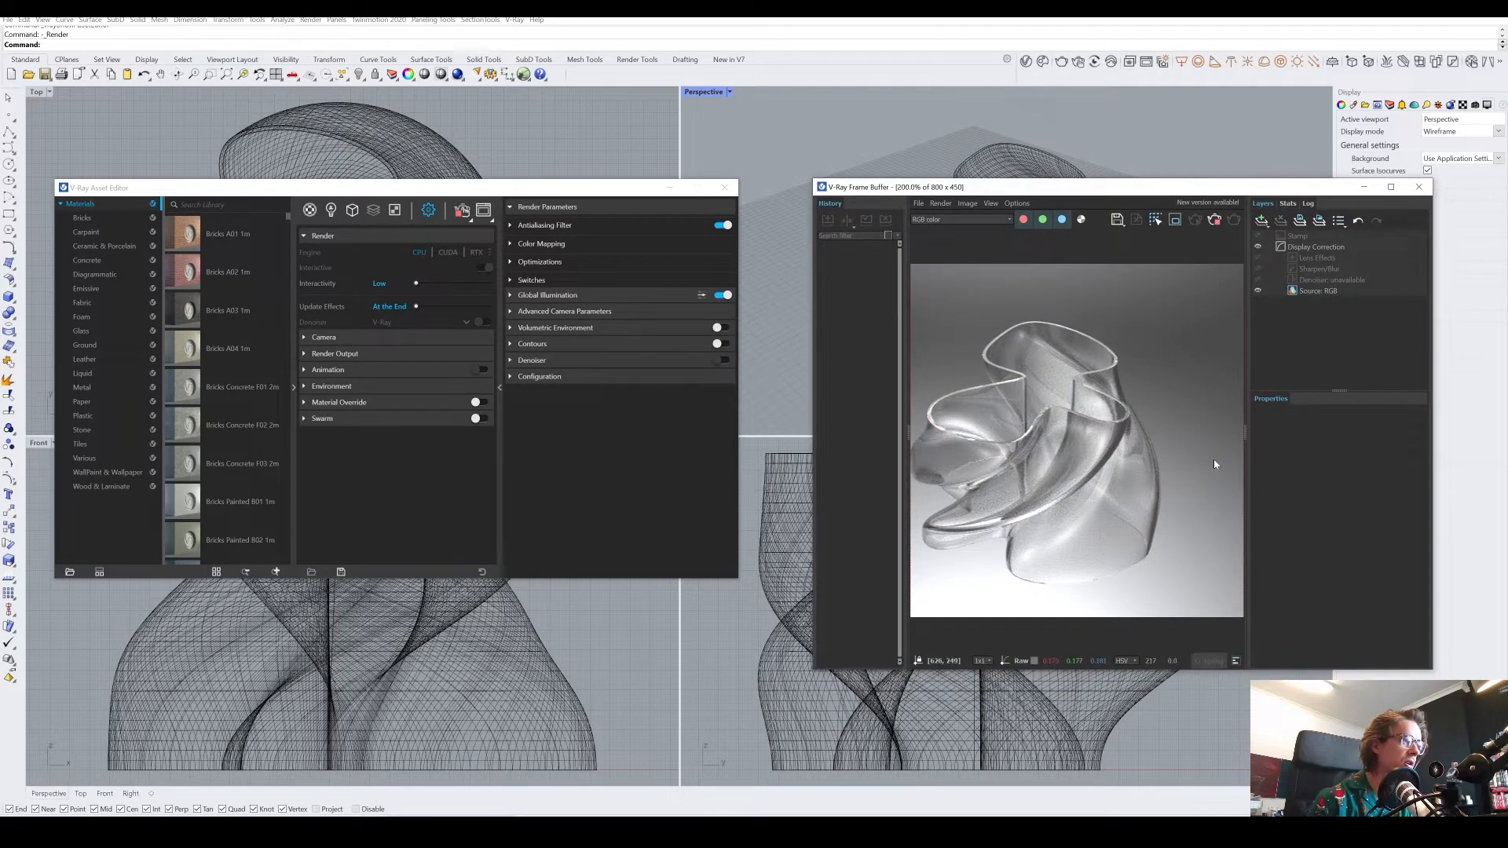
{"action": "left_click_drag", "start_coordinate": [1015, 186], "coordinate": [1099, 244]}
{"action": "left_click_drag", "start_coordinate": [471, 189], "coordinate": [579, 208]}
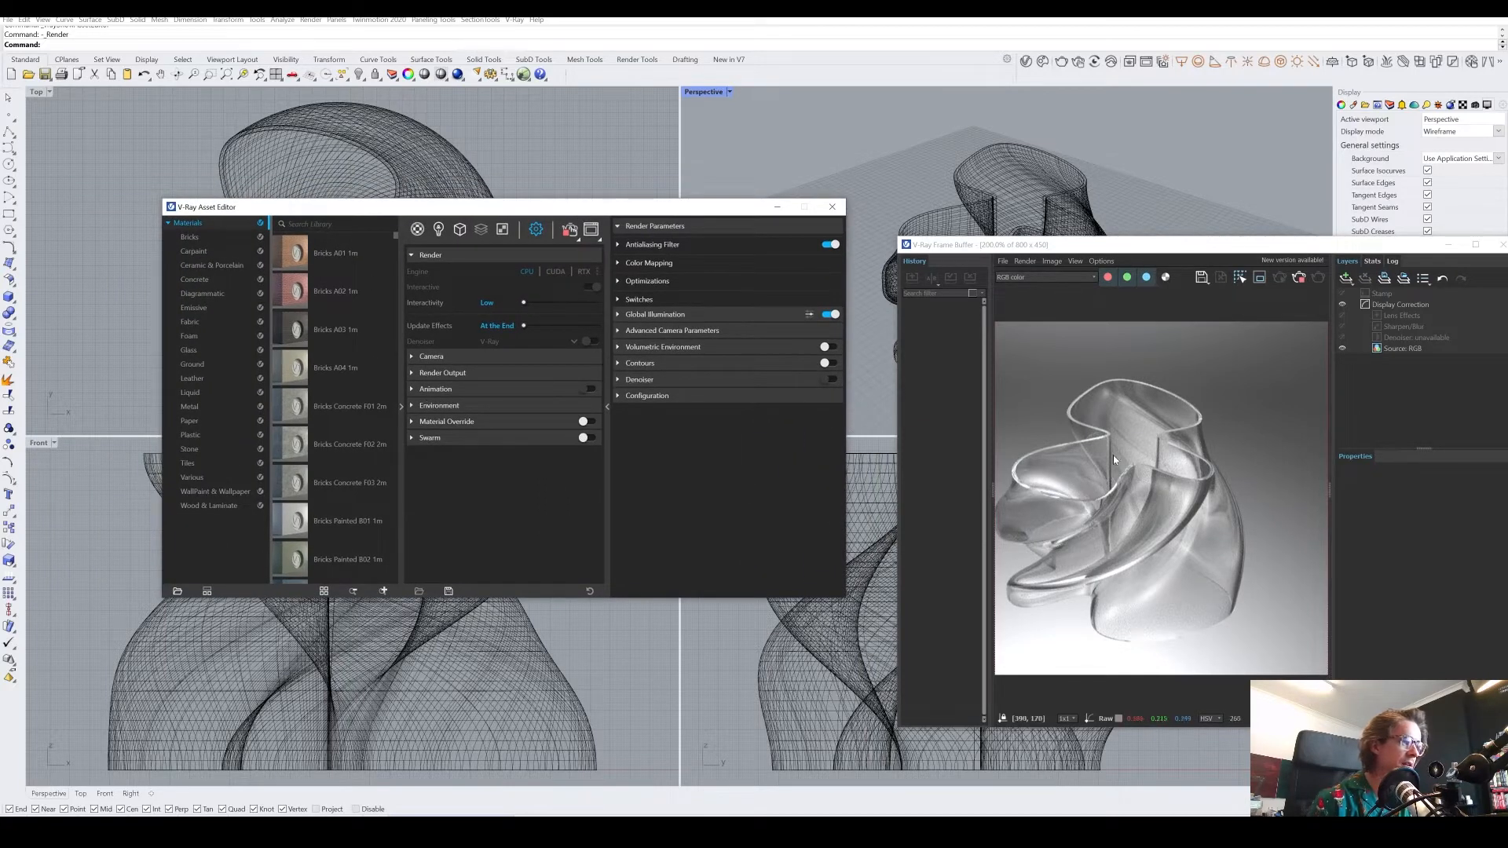
{"action": "left_click", "coordinate": [1142, 472]}
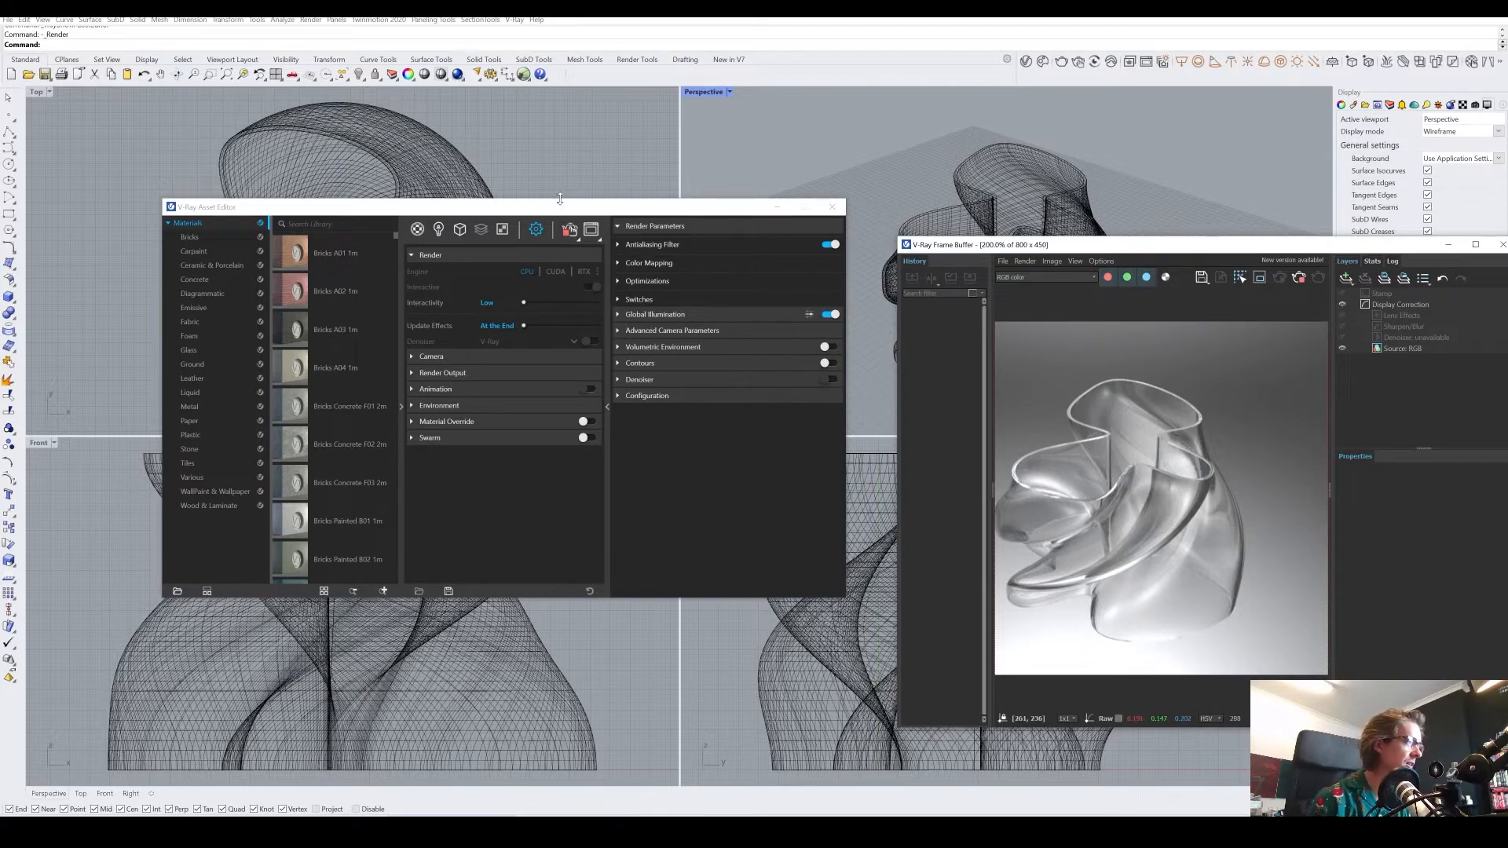
- Add the Plastic SSS 03 Green material from the library's Plastic category to the scene materials
{"action": "left_click", "coordinate": [417, 229]}
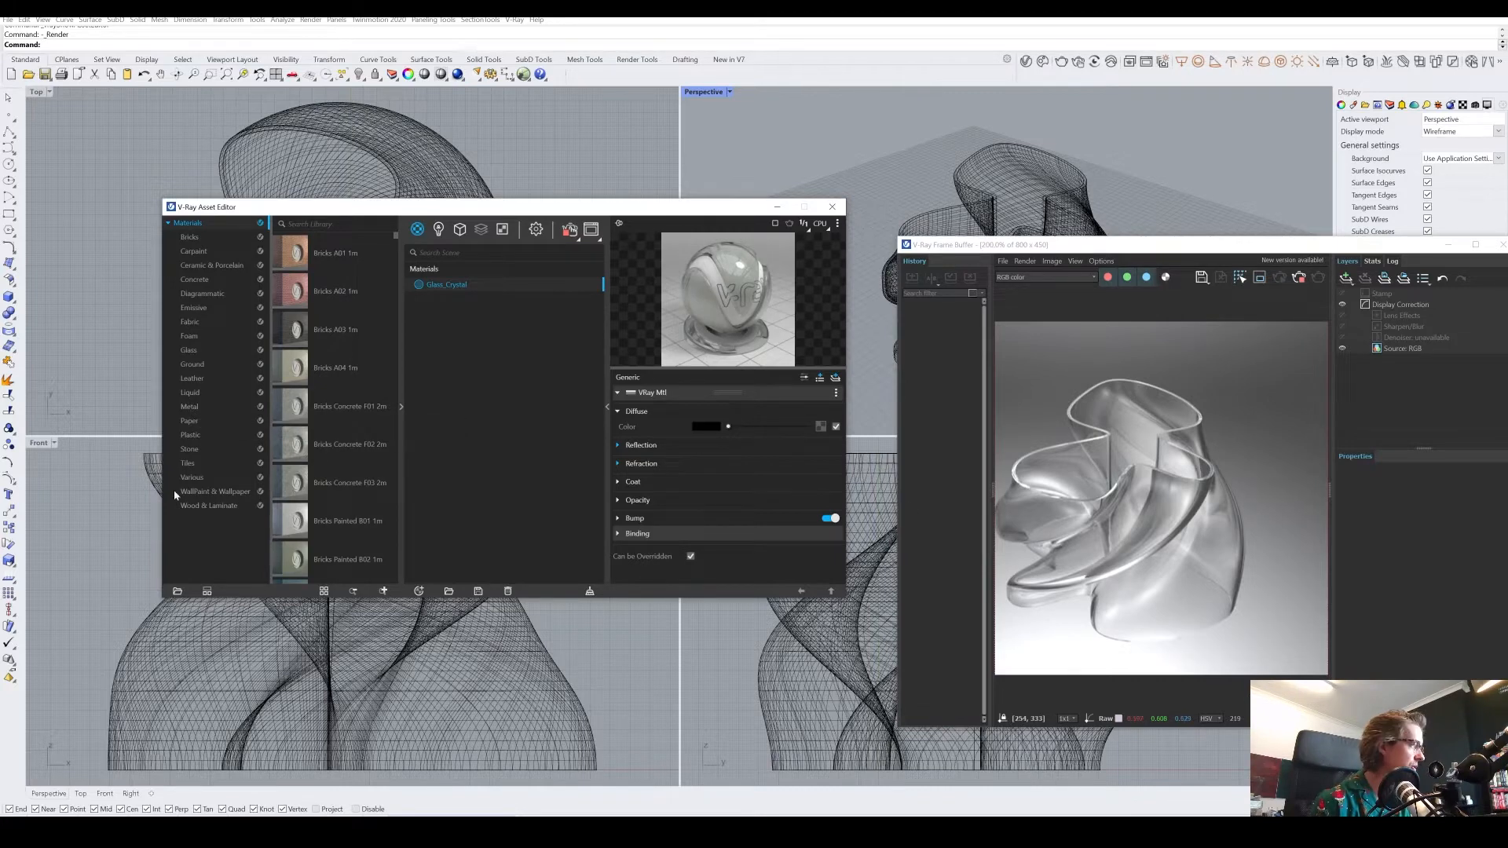
{"action": "left_click", "coordinate": [194, 351]}
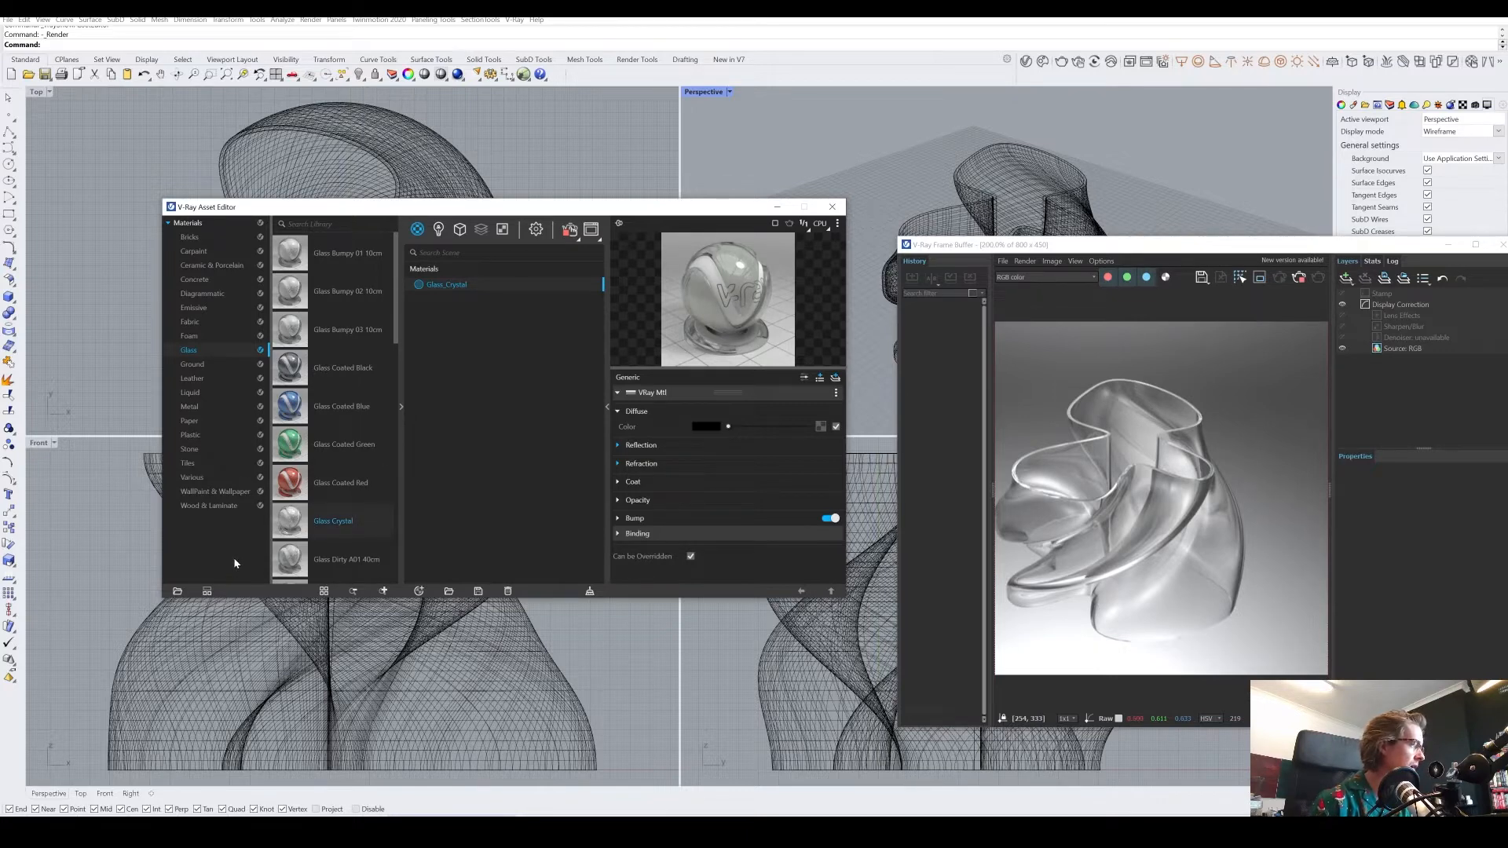
{"action": "left_click", "coordinate": [191, 436]}
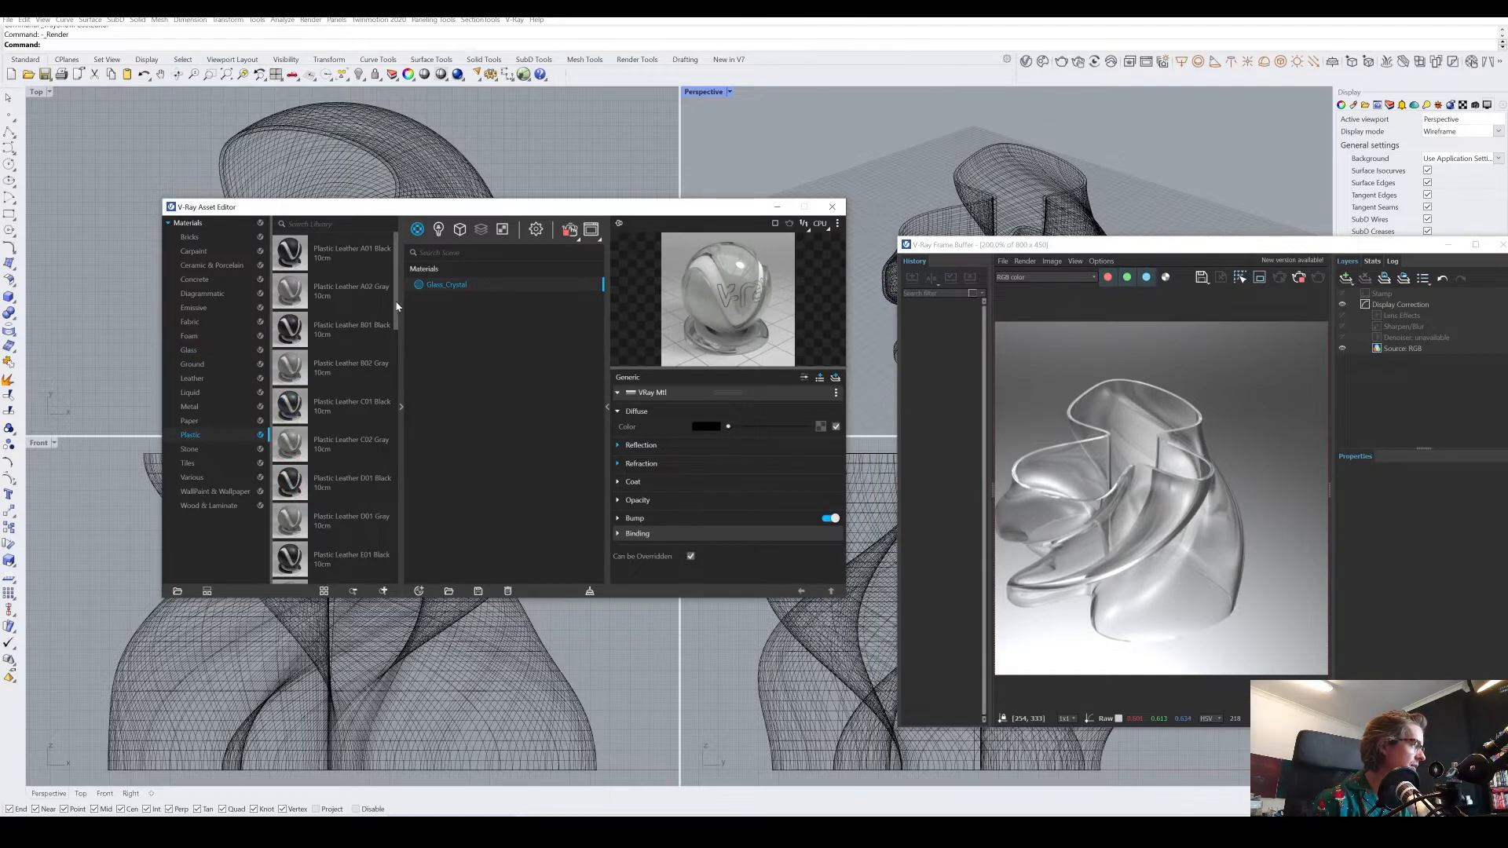
{"action": "left_click_drag", "start_coordinate": [396, 304], "coordinate": [392, 408]}
{"action": "scroll", "coordinate": [376, 479], "scroll_direction": "down", "scroll_amount": 6}
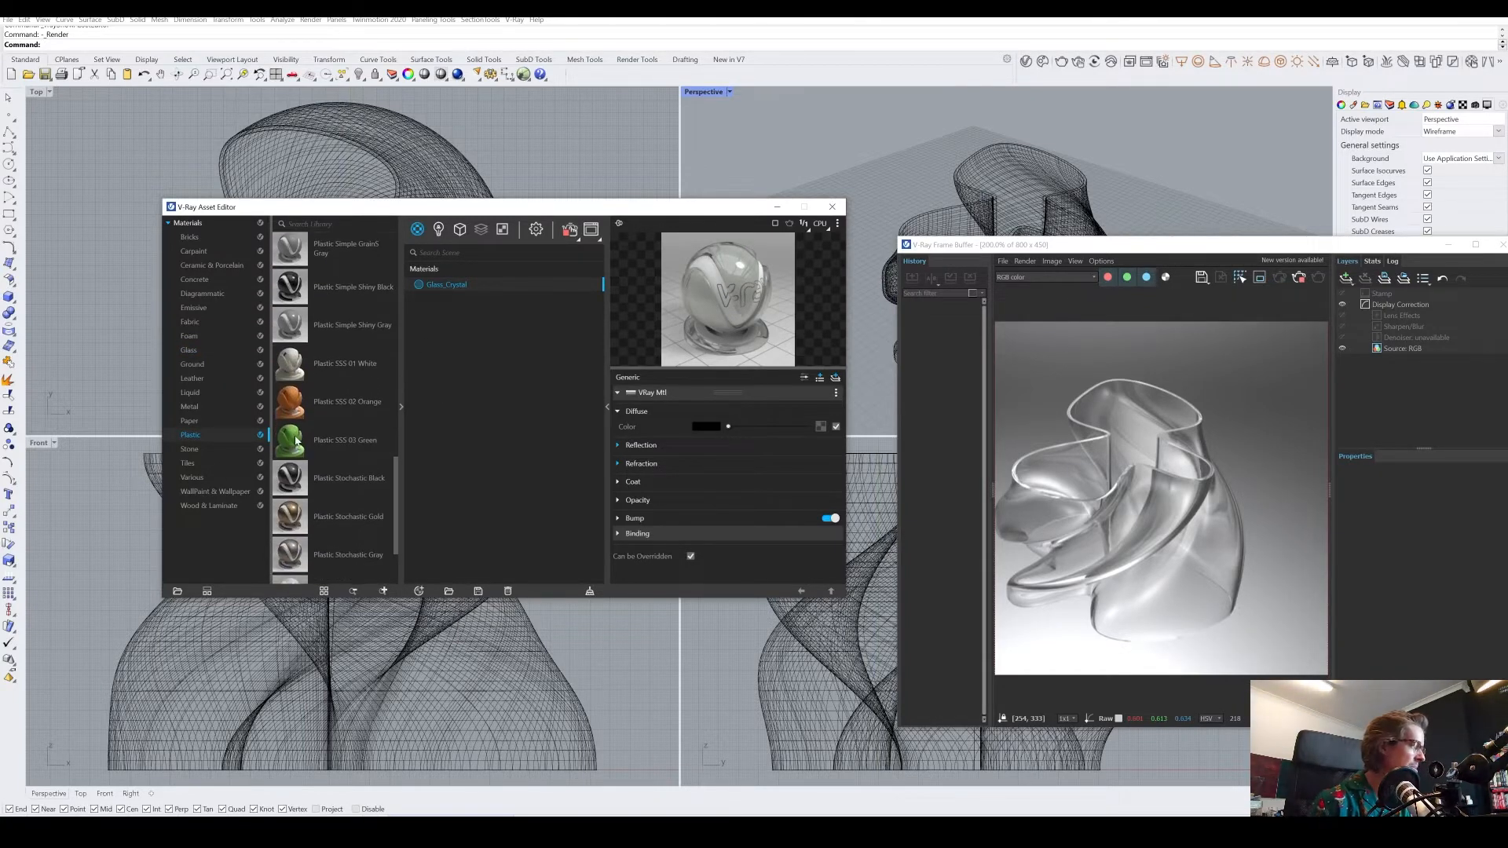
{"action": "left_click_drag", "start_coordinate": [313, 448], "coordinate": [447, 288]}
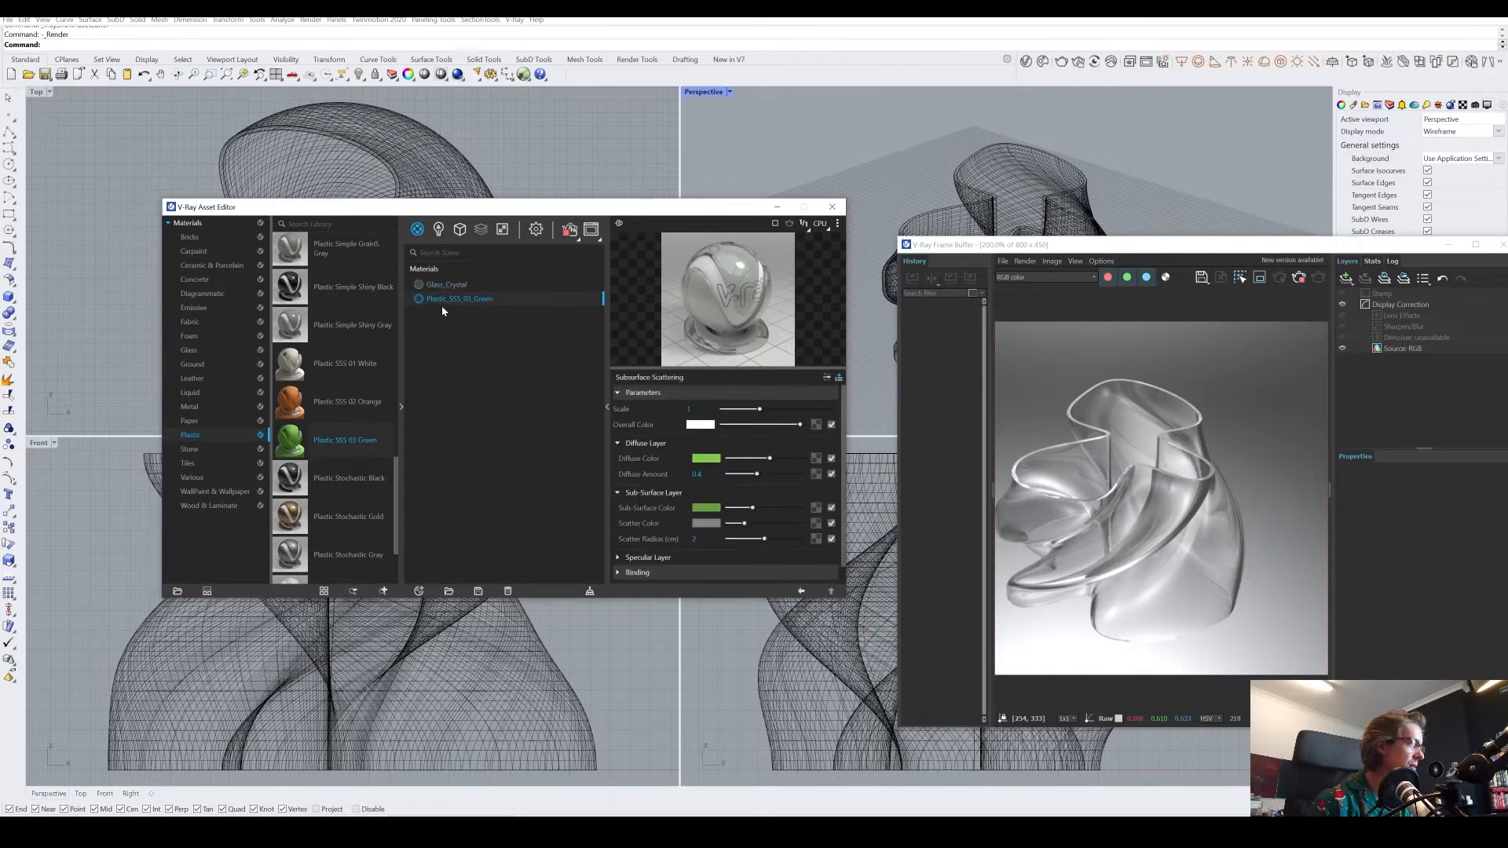
- Select the vase in the perspective view and apply the green SSS plastic material to it
{"action": "left_click", "coordinate": [1017, 185]}
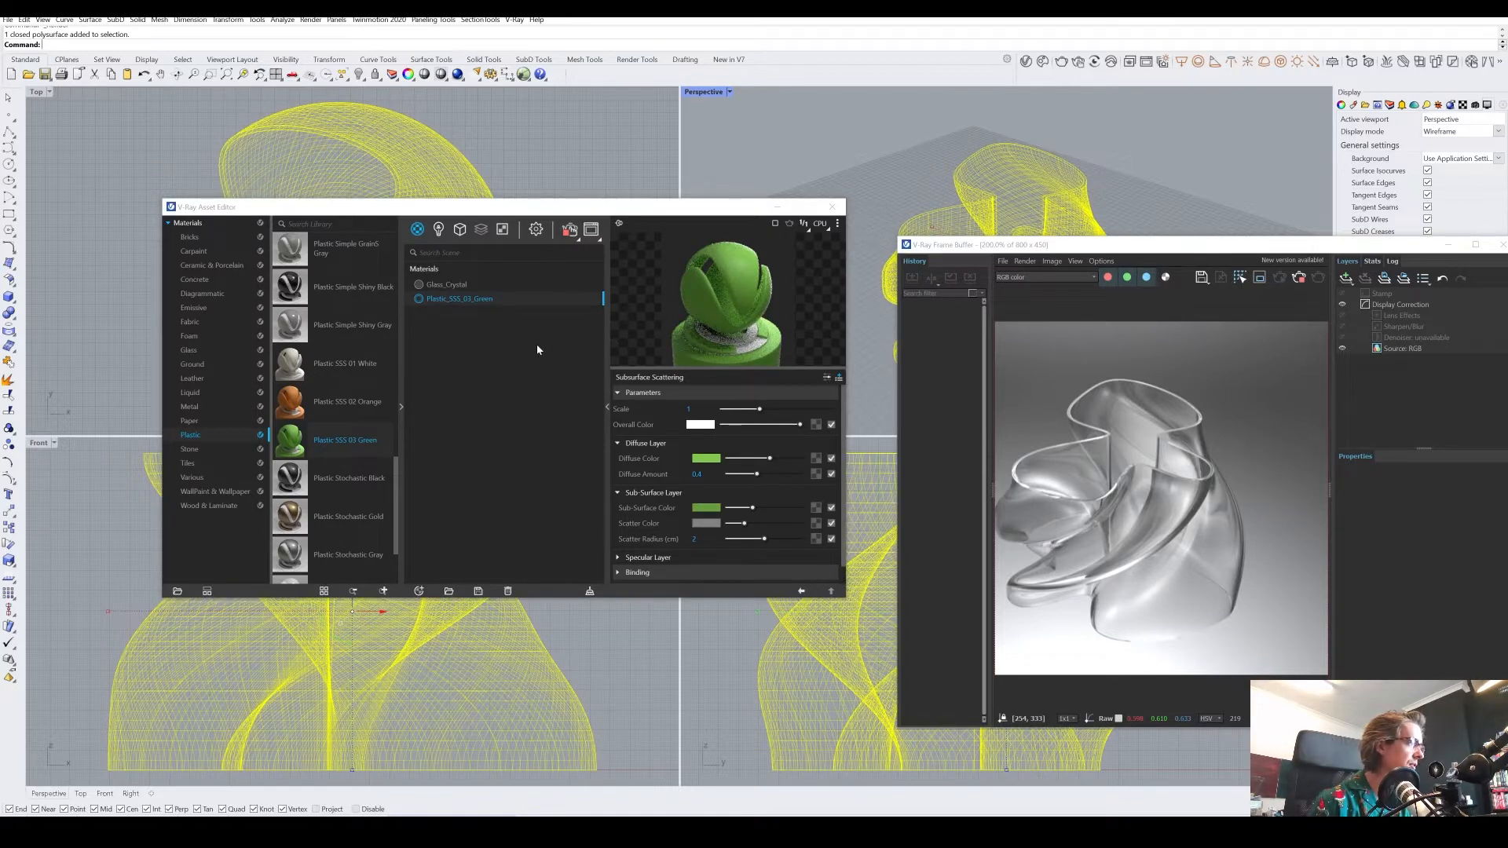
{"action": "right_click", "coordinate": [480, 303]}
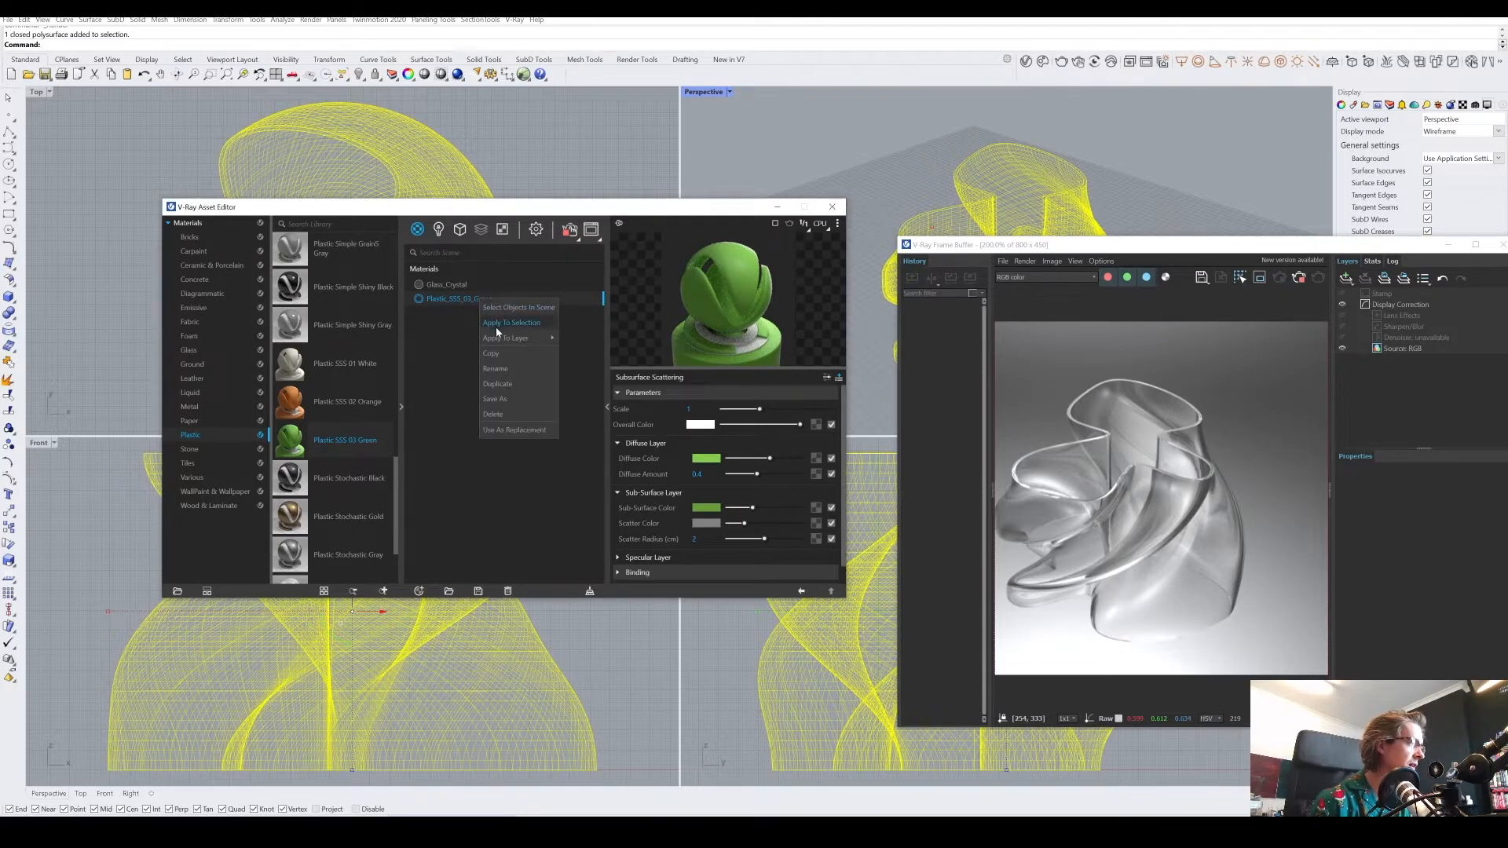
{"action": "left_click", "coordinate": [504, 327]}
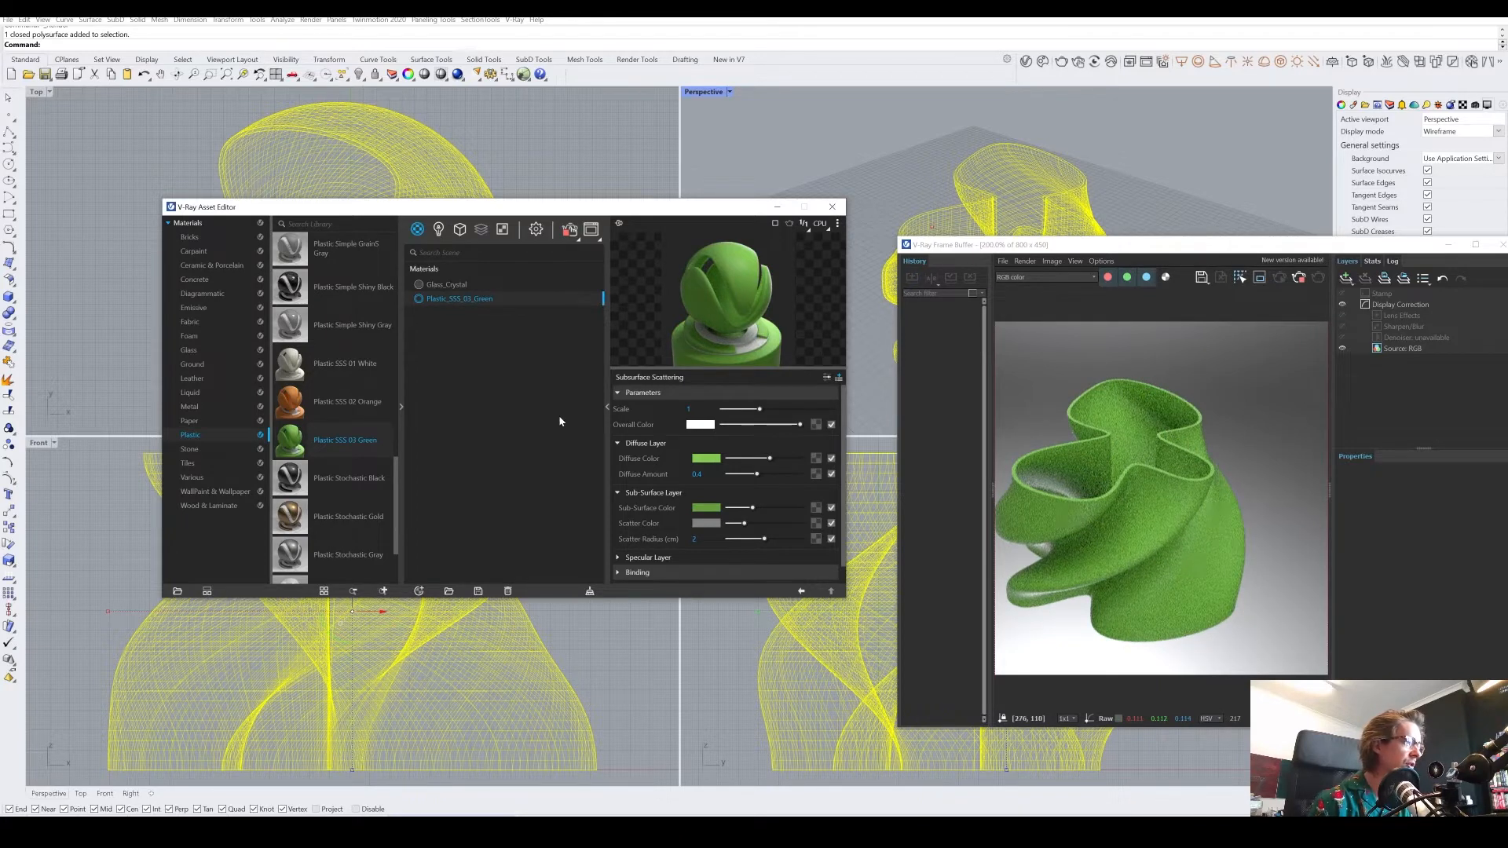
- Select the vase in the Top view, add Plastic Stochastic Black from the library to the scene materials, and apply it to the vase
{"action": "left_click", "coordinate": [934, 132]}
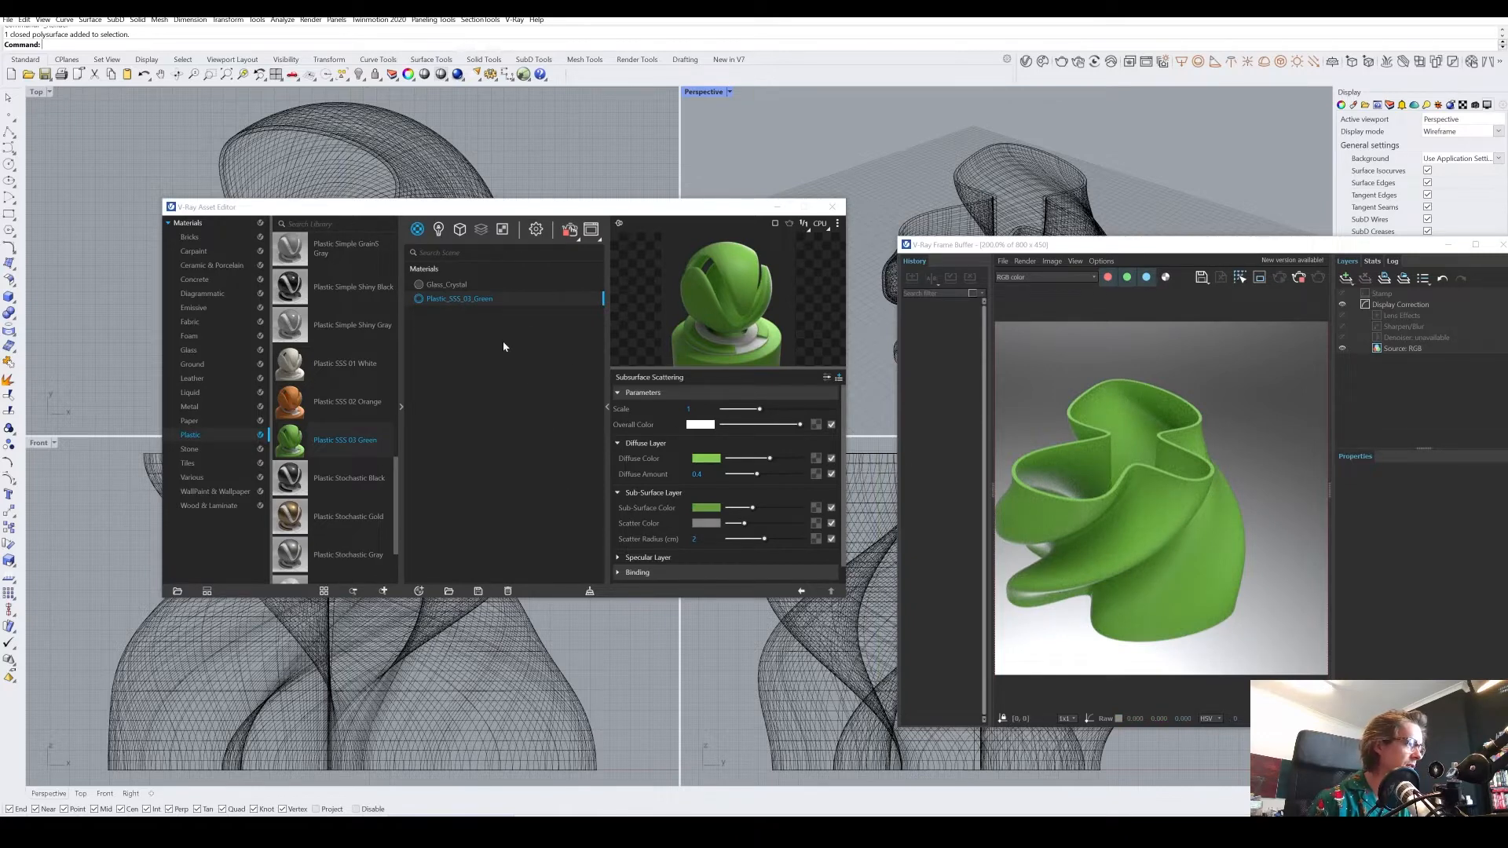
{"action": "left_click", "coordinate": [408, 184]}
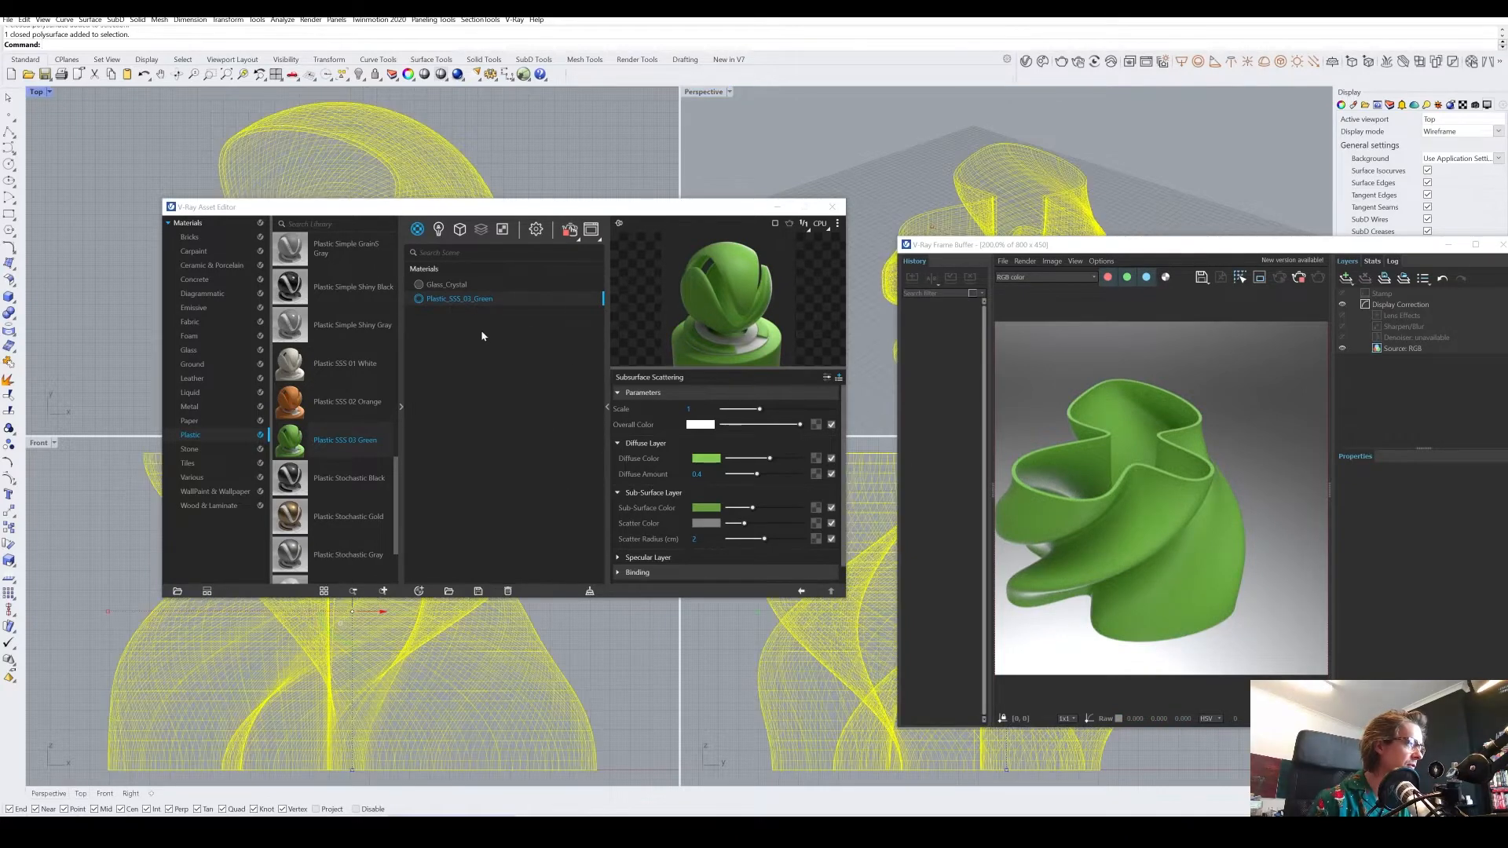
{"action": "right_click", "coordinate": [481, 302]}
{"action": "left_click", "coordinate": [465, 414]}
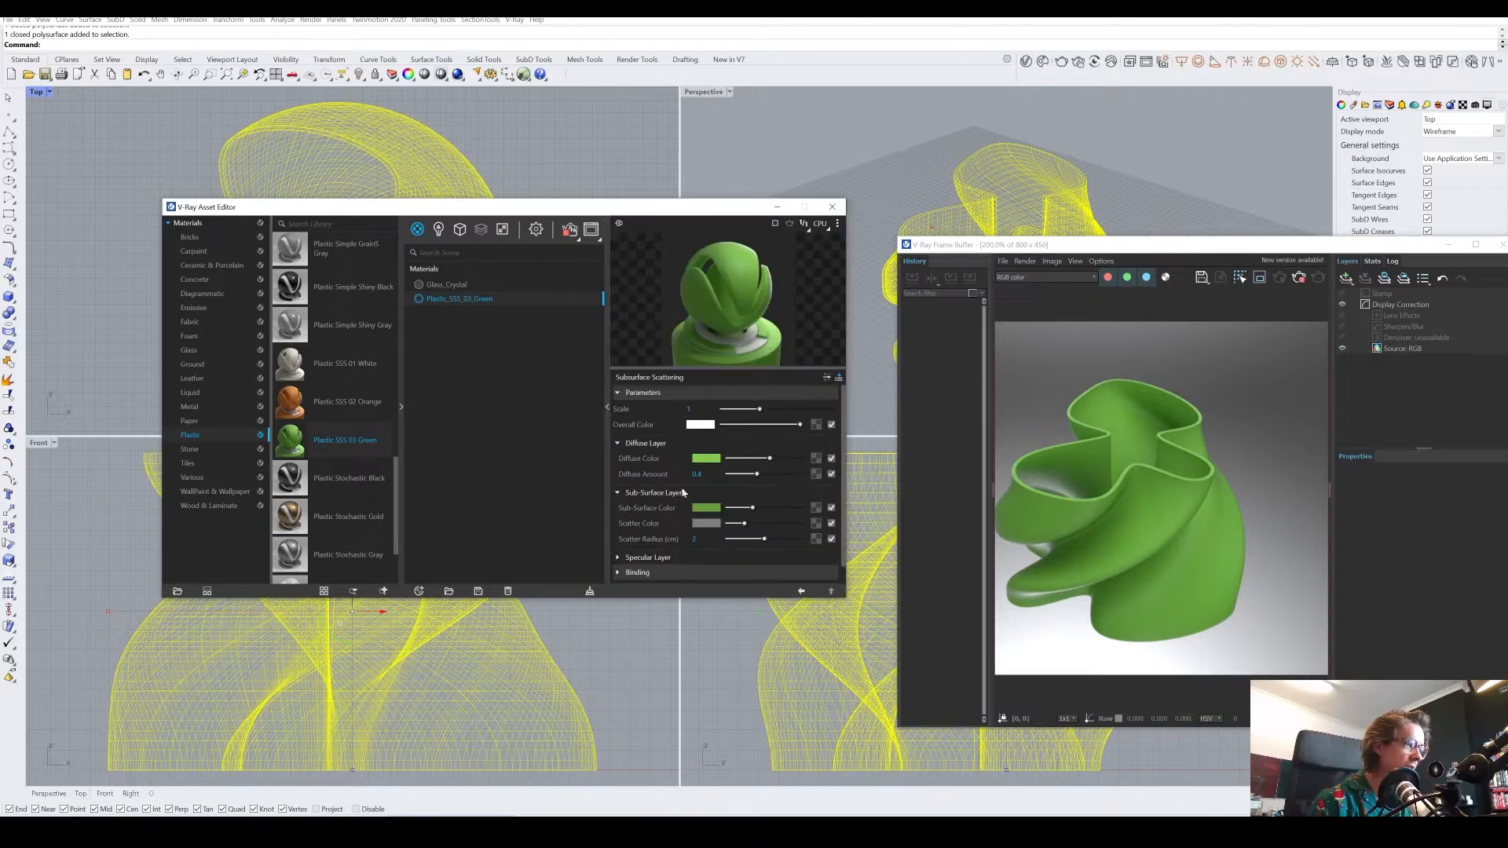
{"action": "scroll", "coordinate": [843, 428], "scroll_direction": "down", "scroll_amount": 1}
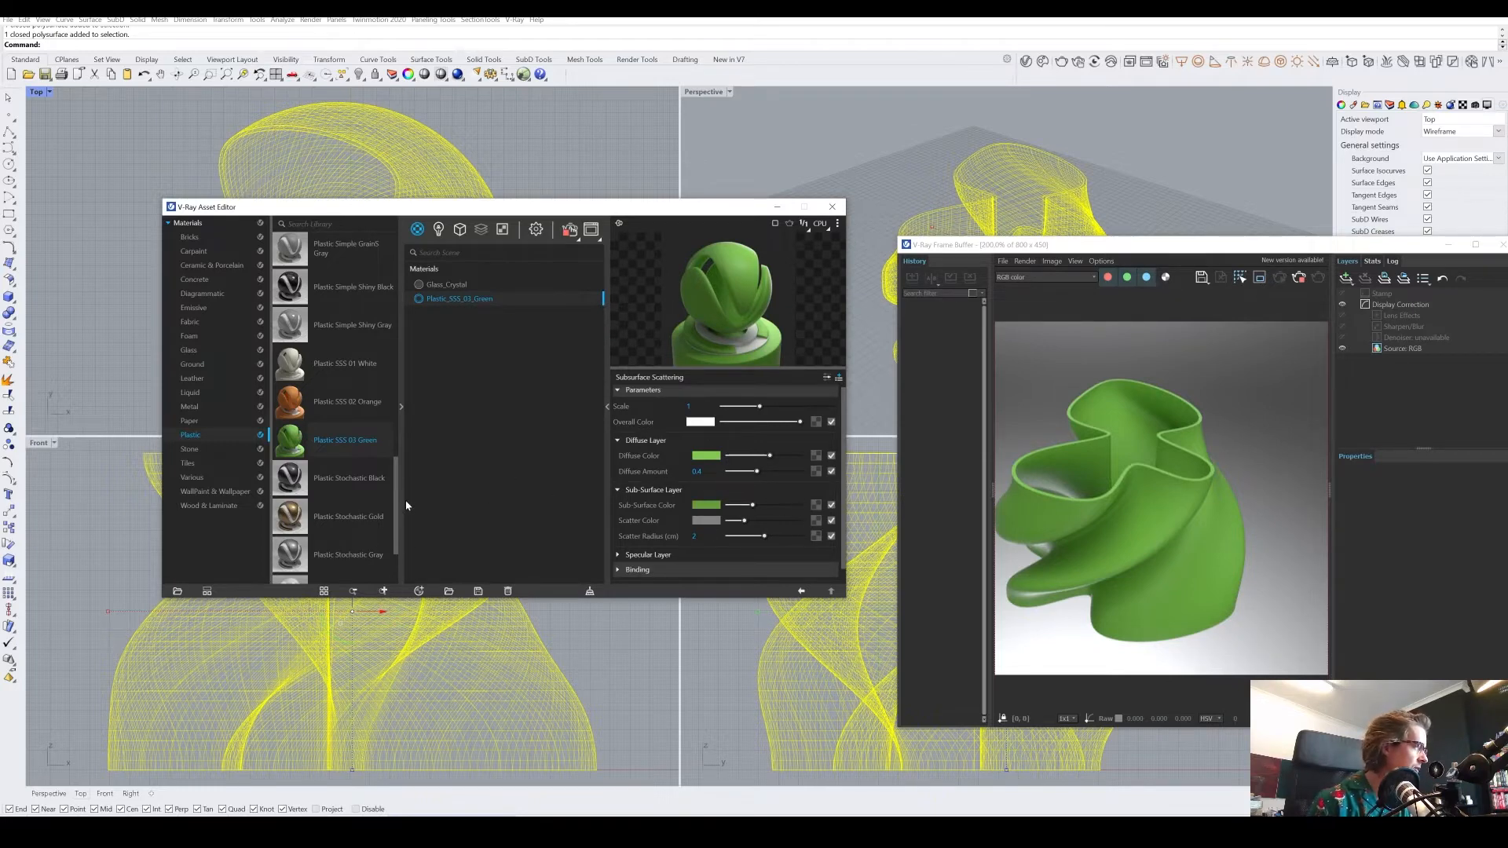
{"action": "left_click_drag", "start_coordinate": [315, 482], "coordinate": [466, 319]}
{"action": "right_click", "coordinate": [469, 314]}
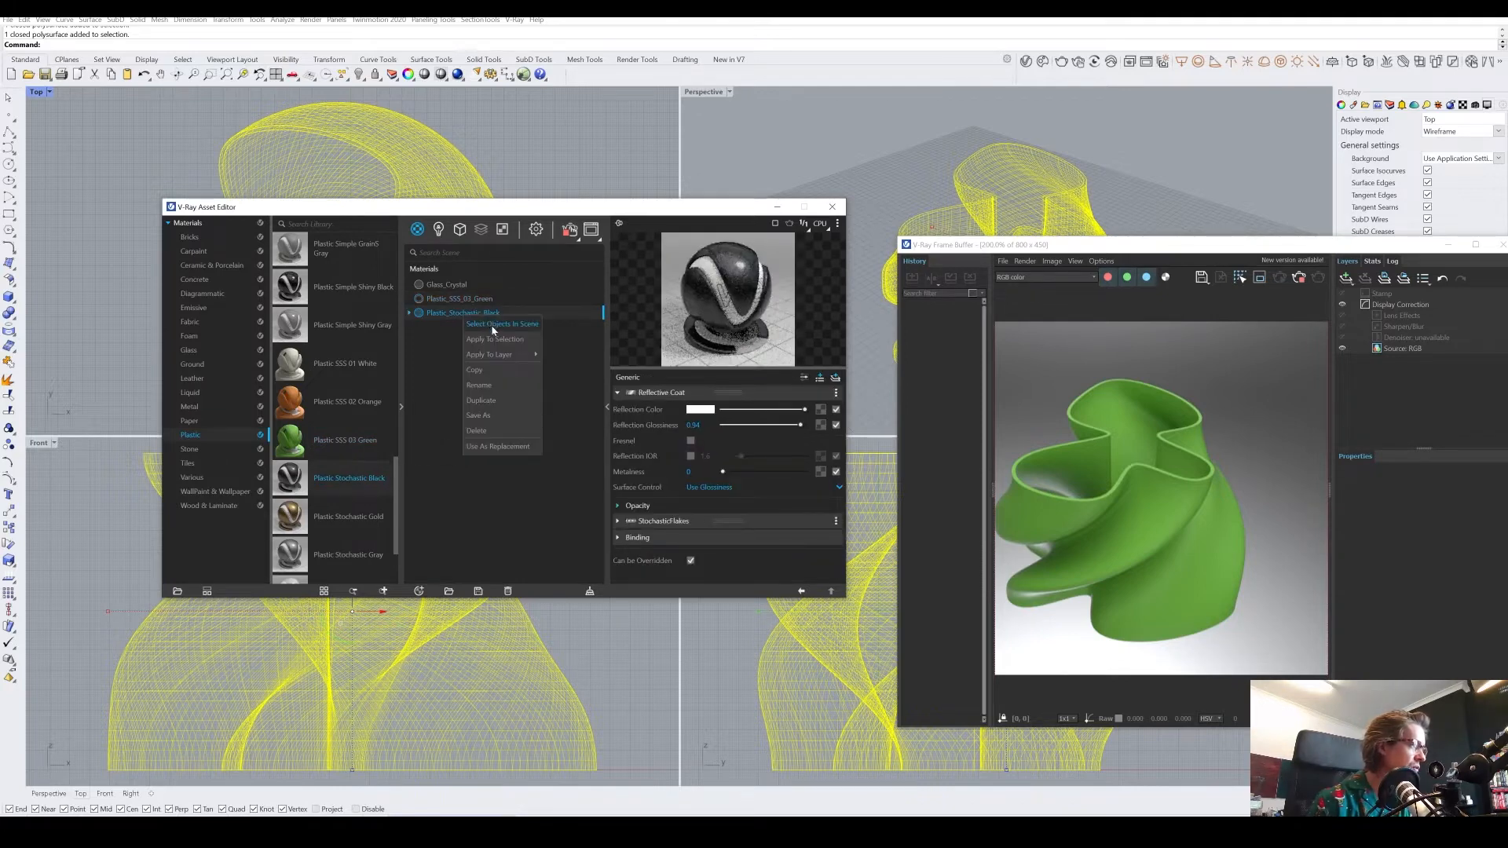
{"action": "left_click", "coordinate": [493, 345]}
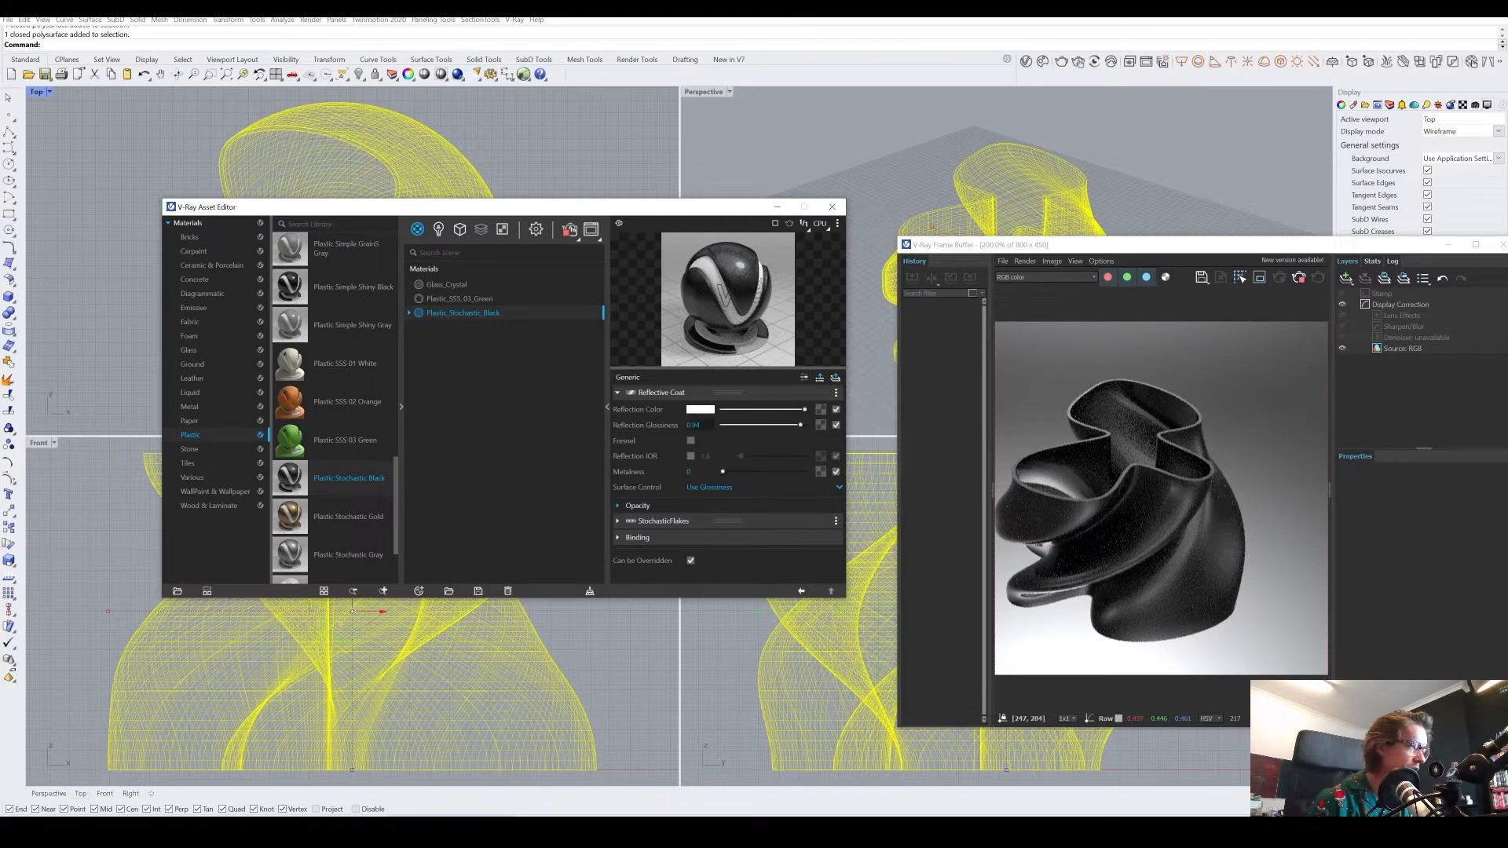
- Set the black plastic's reflective coat to glossiness 1, Fresnel on and metalness 1, and its stochastic flakes' highlight glossiness to 0.98
{"action": "left_click_drag", "start_coordinate": [803, 429], "coordinate": [844, 431]}
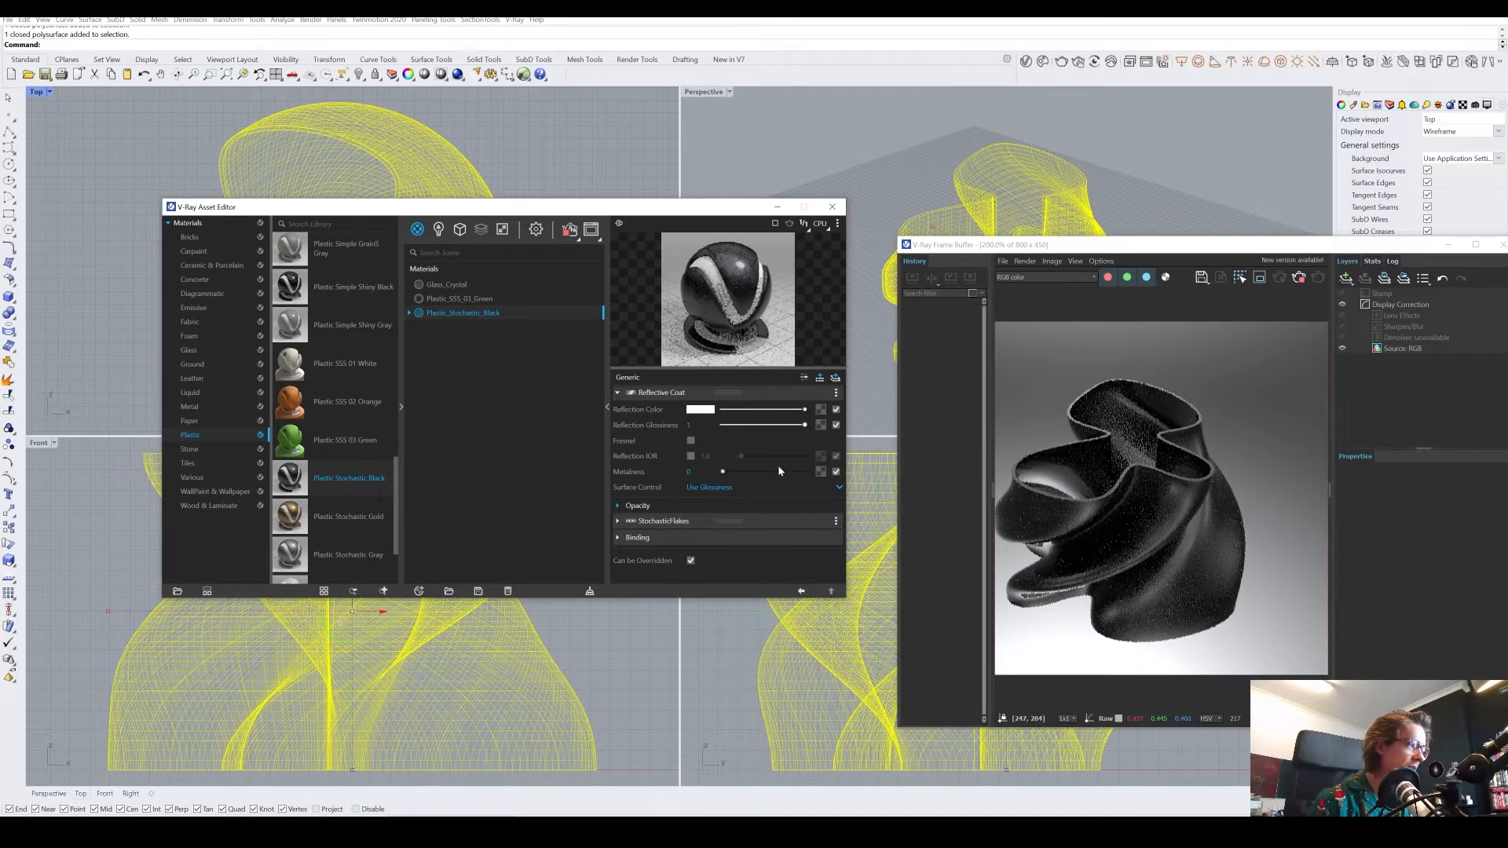
{"action": "left_click", "coordinate": [690, 441]}
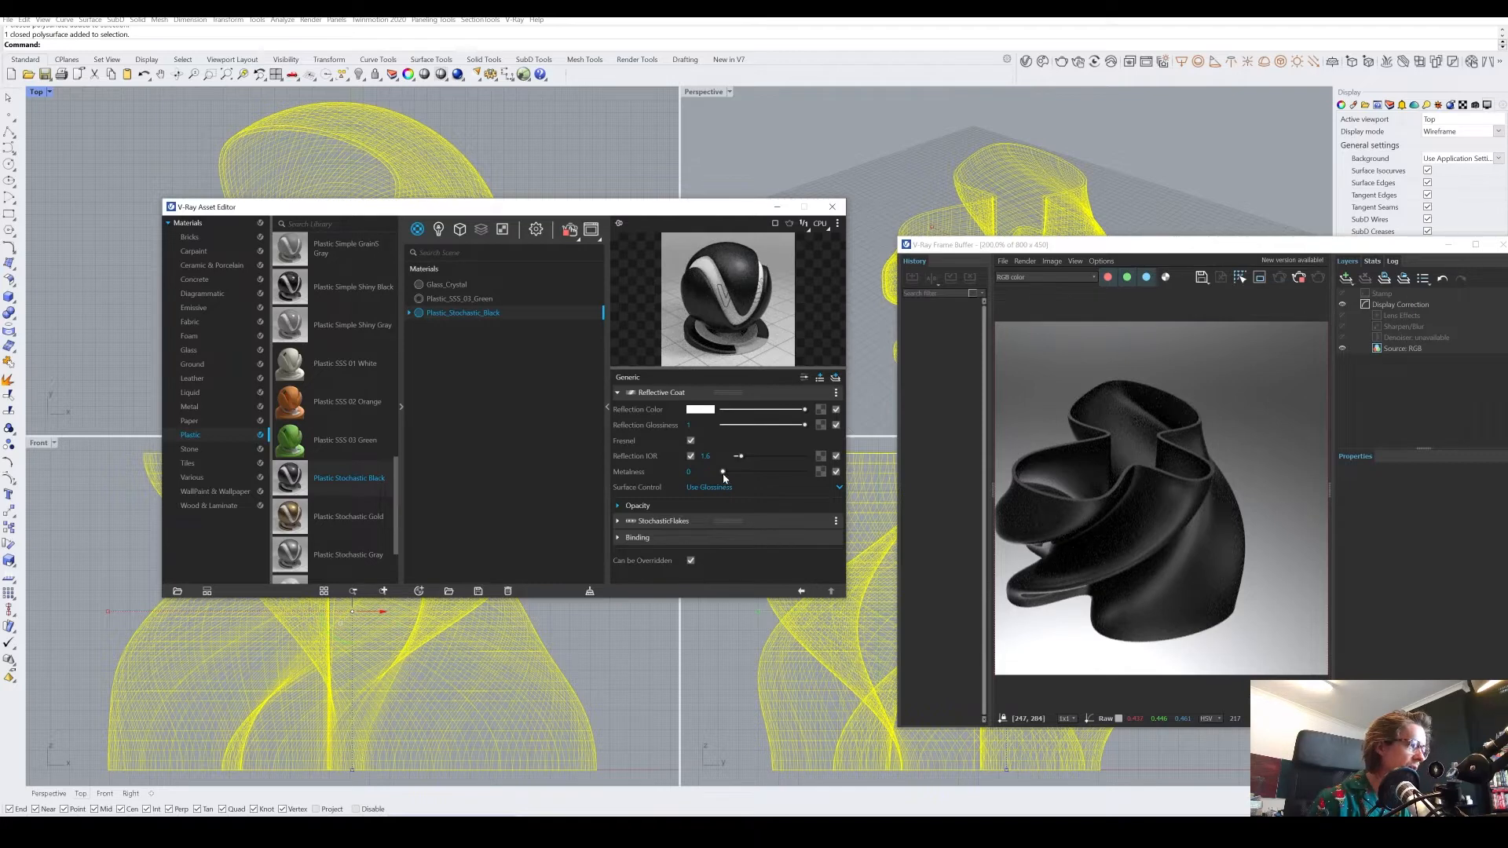
{"action": "left_click_drag", "start_coordinate": [722, 471], "coordinate": [806, 472]}
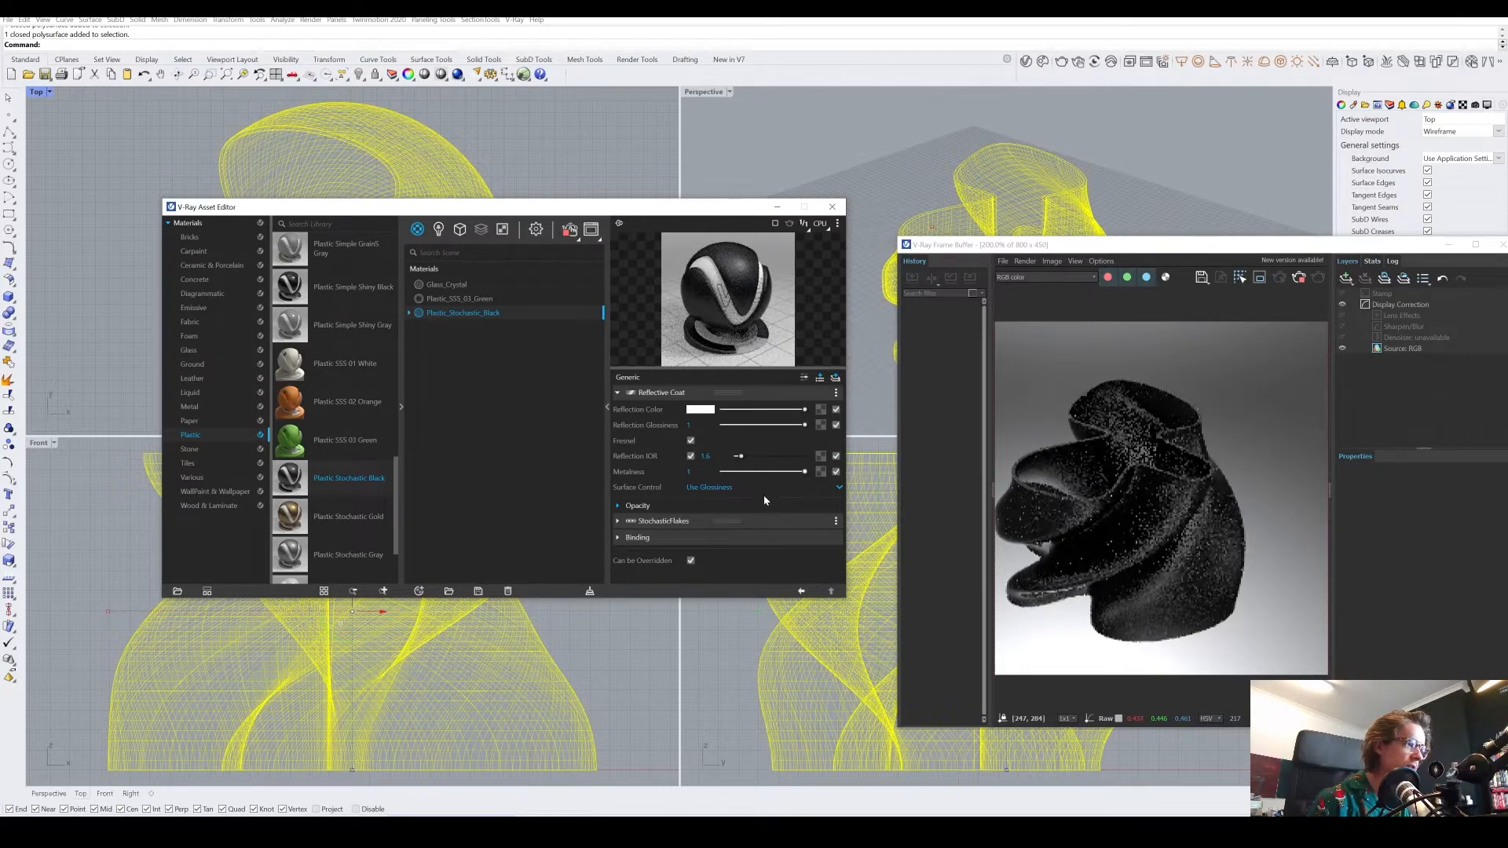
{"action": "left_click", "coordinate": [619, 522]}
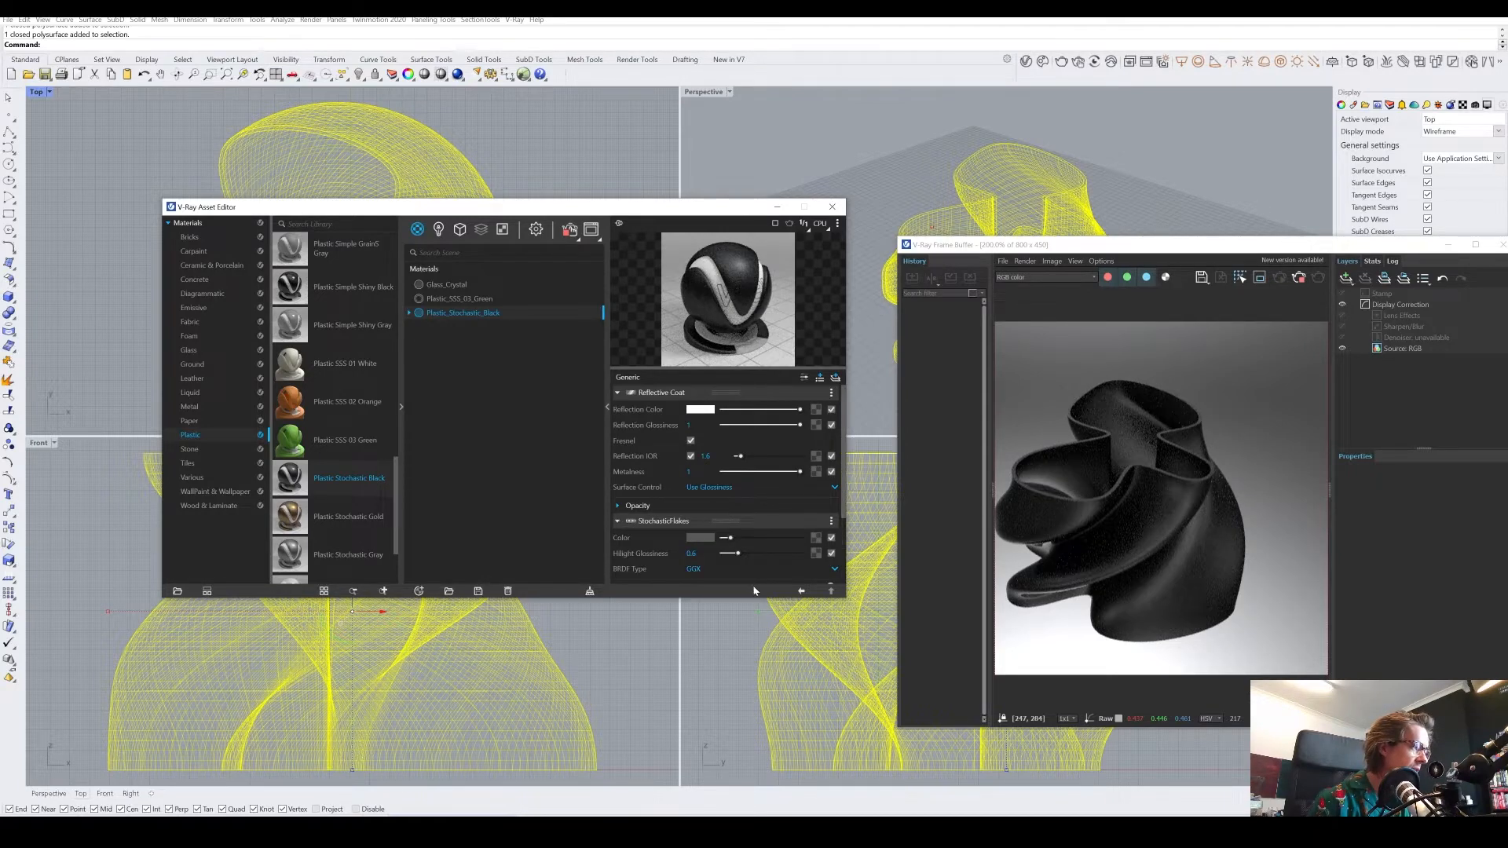
{"action": "left_click_drag", "start_coordinate": [740, 555], "coordinate": [798, 557]}
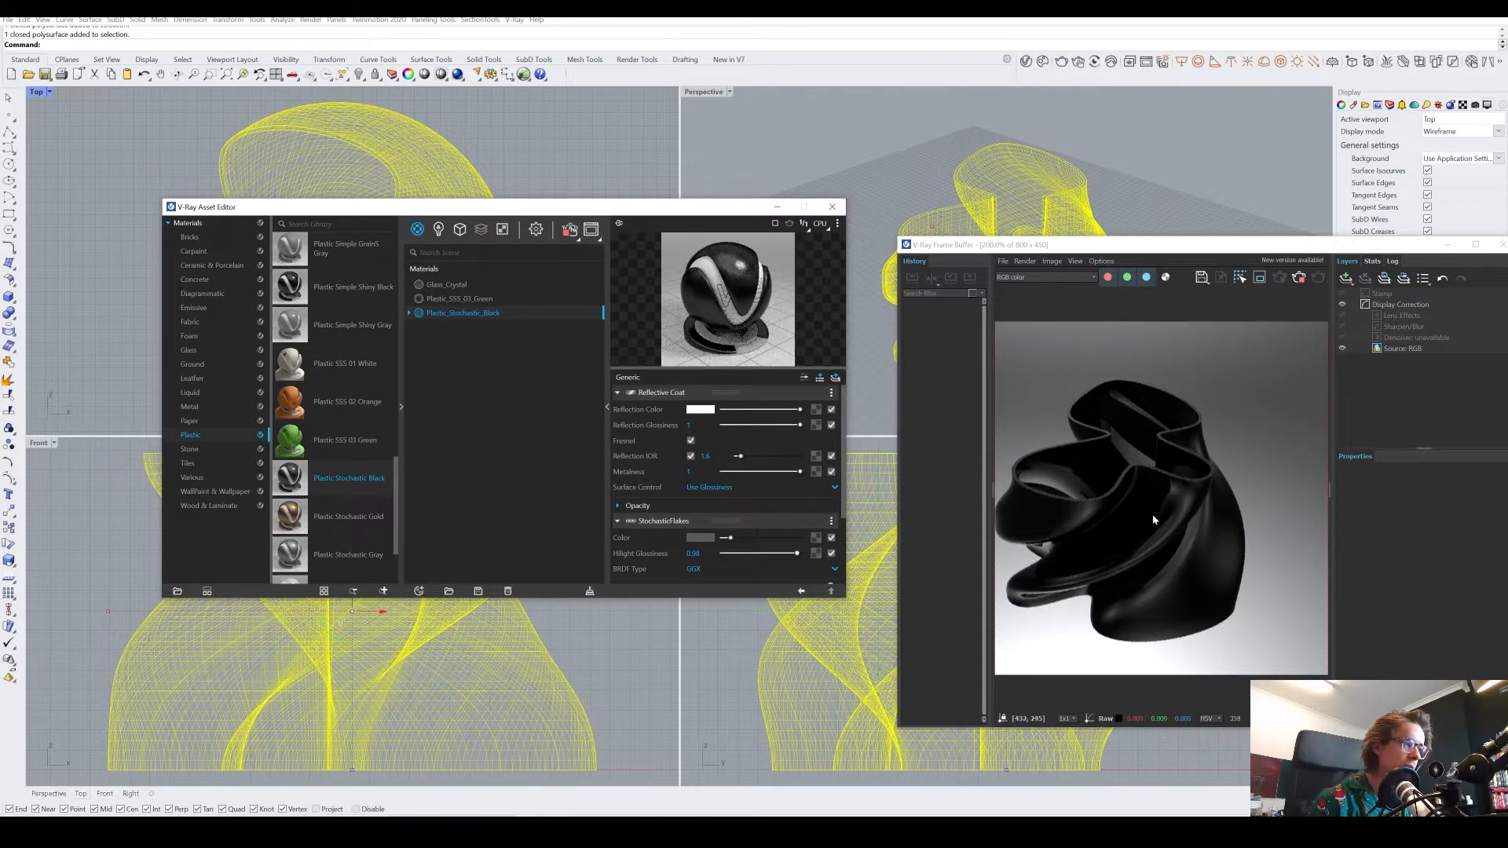
- Examine the glossy black material on the vase's rim and inner folds in the interactive render from closer and different angles
{"action": "right_click_drag", "start_coordinate": [1025, 152], "coordinate": [1043, 179]}
{"action": "scroll", "coordinate": [1063, 147], "scroll_direction": "up", "scroll_amount": 5}
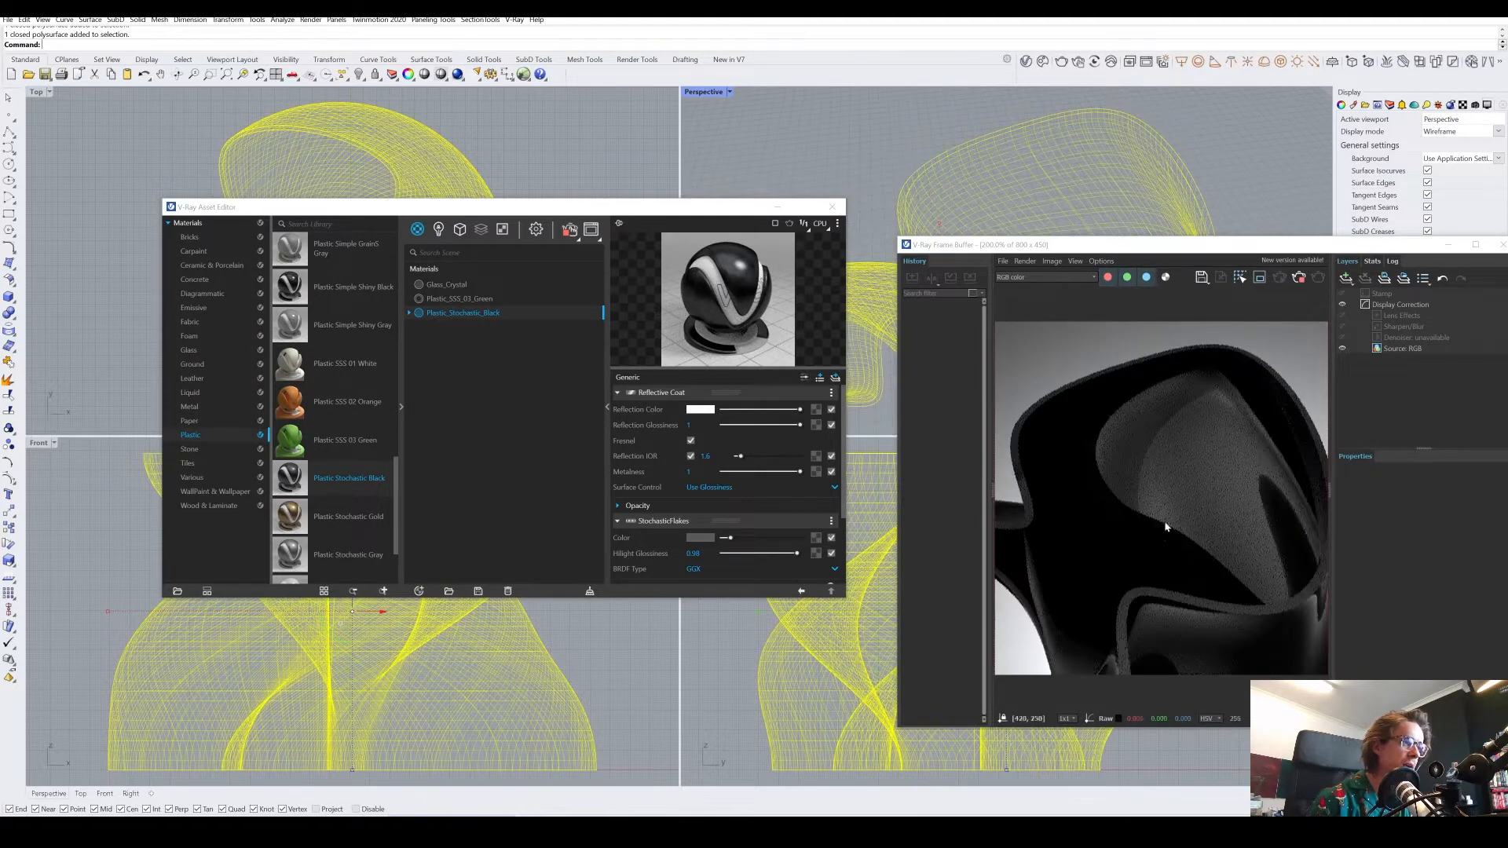
{"action": "scroll", "coordinate": [1190, 459], "scroll_direction": "down", "scroll_amount": 1}
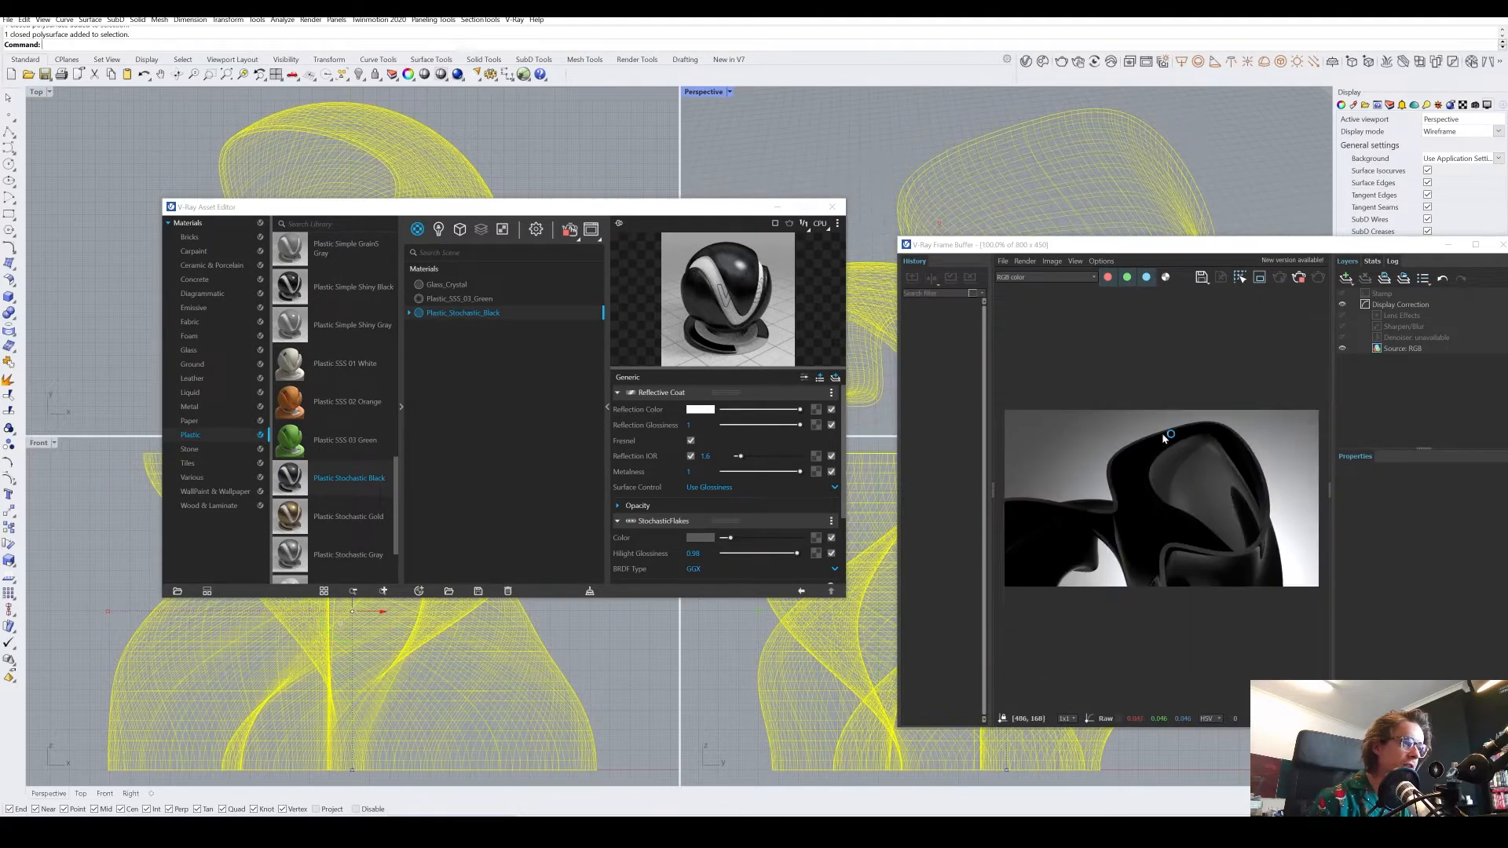
{"action": "scroll", "coordinate": [1245, 545], "scroll_direction": "up", "scroll_amount": 1}
{"action": "scroll", "coordinate": [1073, 160], "scroll_direction": "down", "scroll_amount": 3}
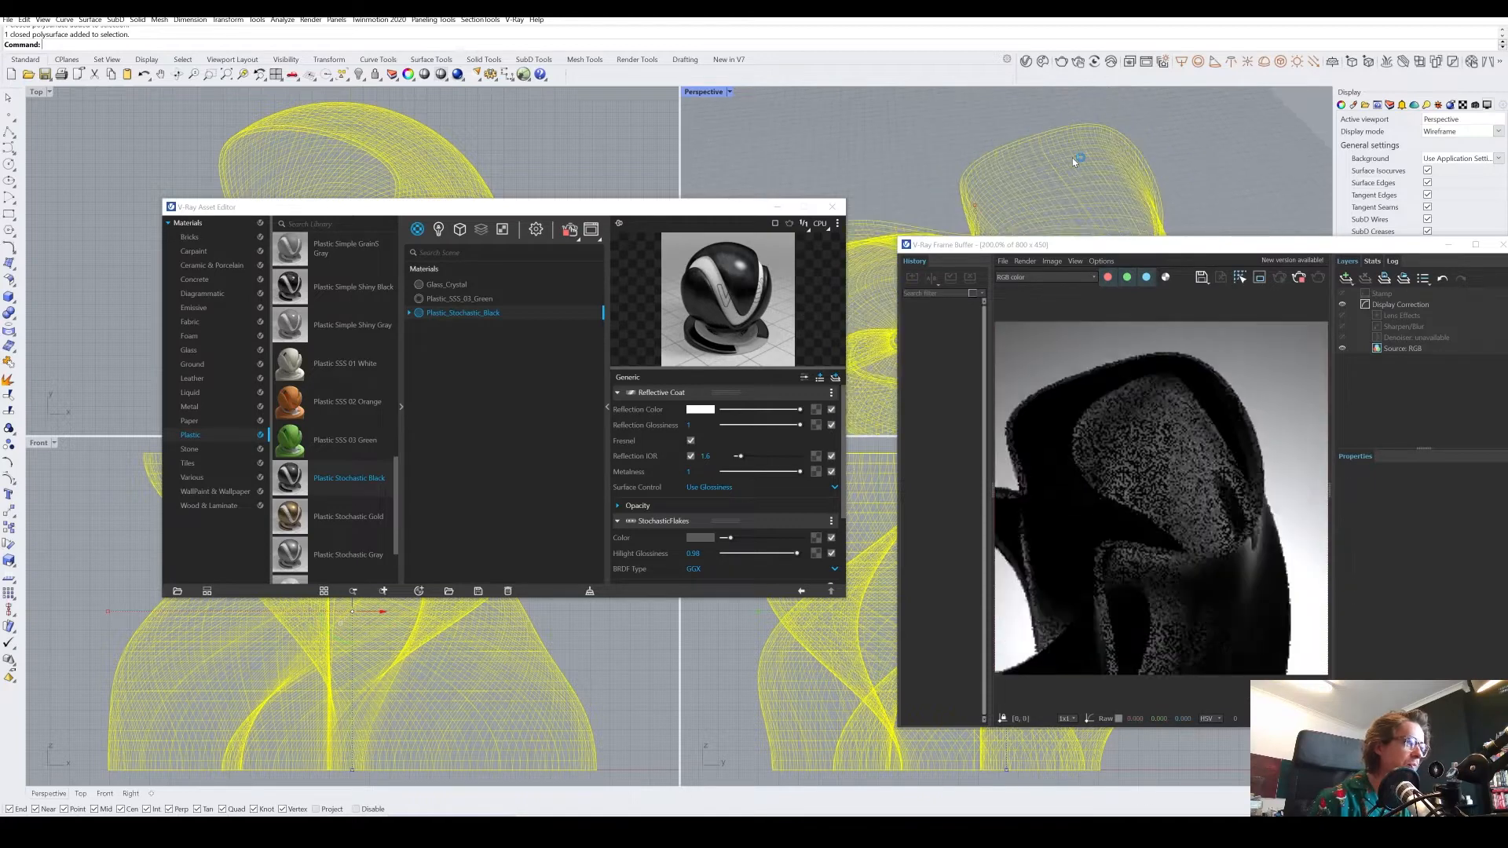
{"action": "right_click_drag", "start_coordinate": [961, 205], "coordinate": [911, 252]}
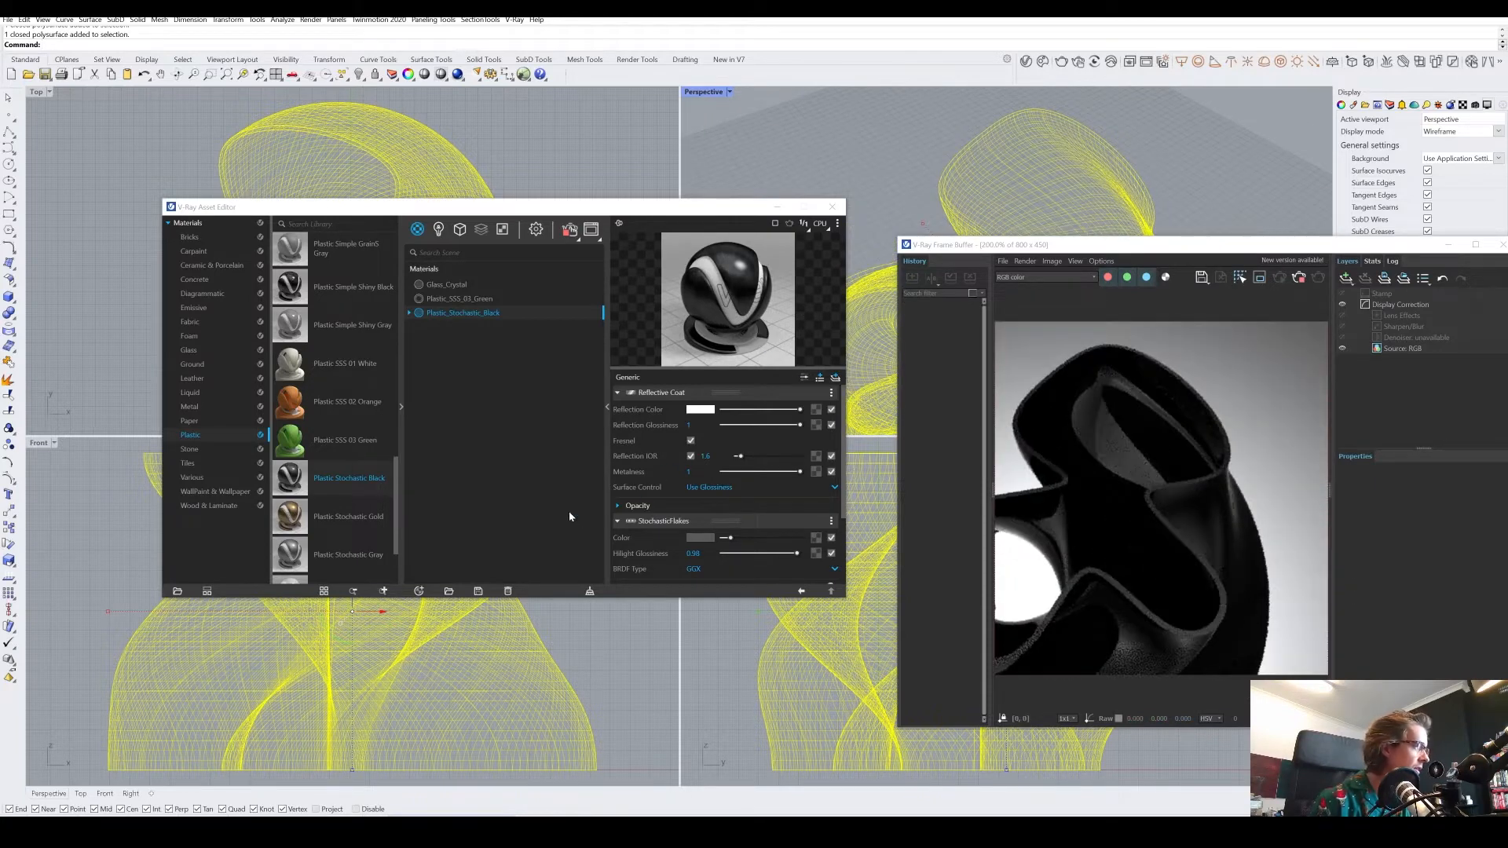
{"action": "left_click", "coordinate": [498, 454]}
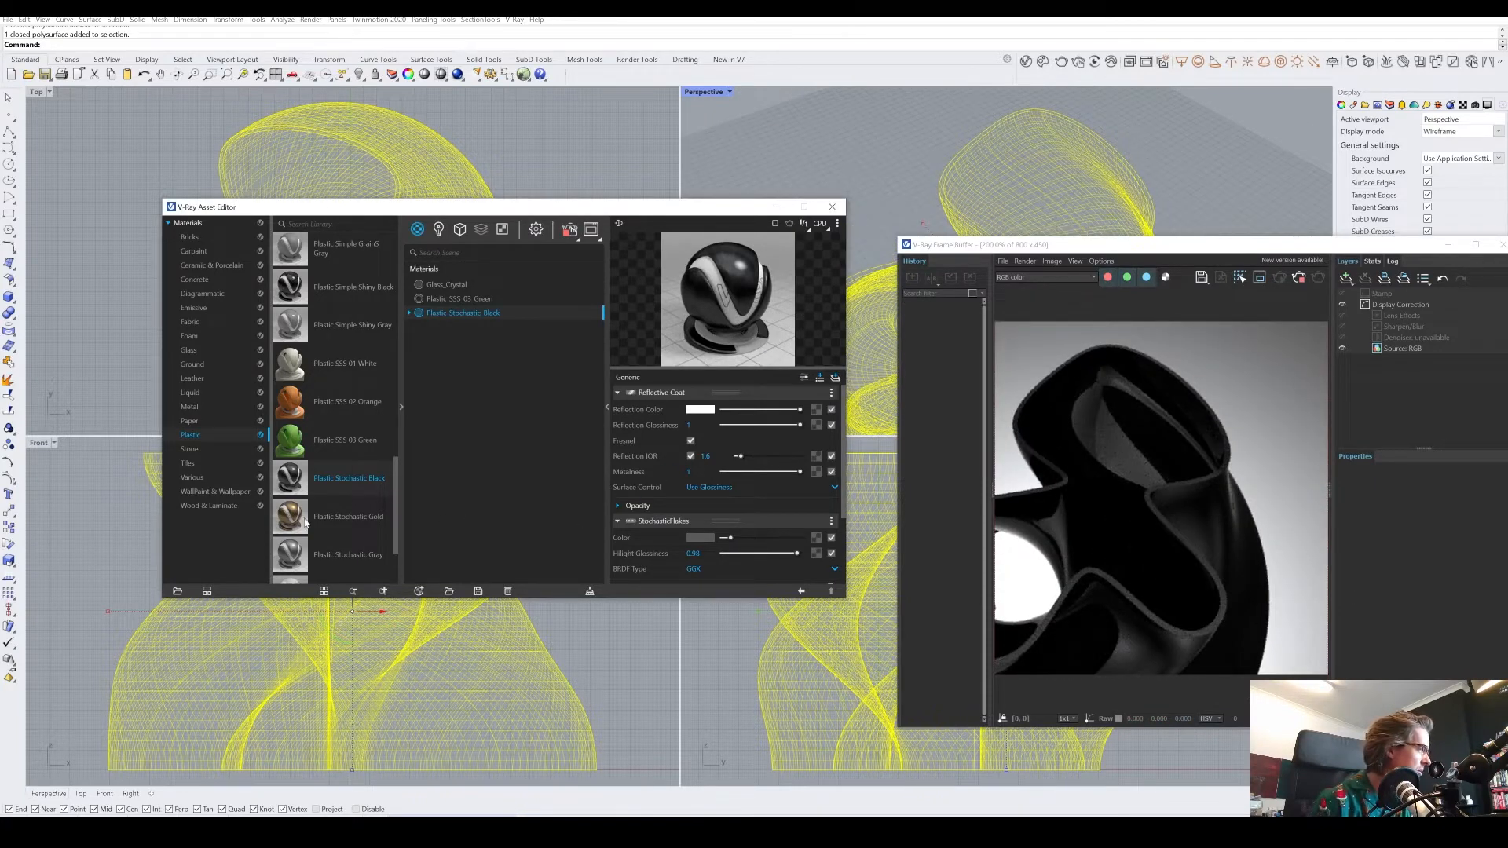
- Search the Metal library for "chrome", add Chrome Polished to the scene materials, and apply it to the selected vase
{"action": "left_click", "coordinate": [191, 408]}
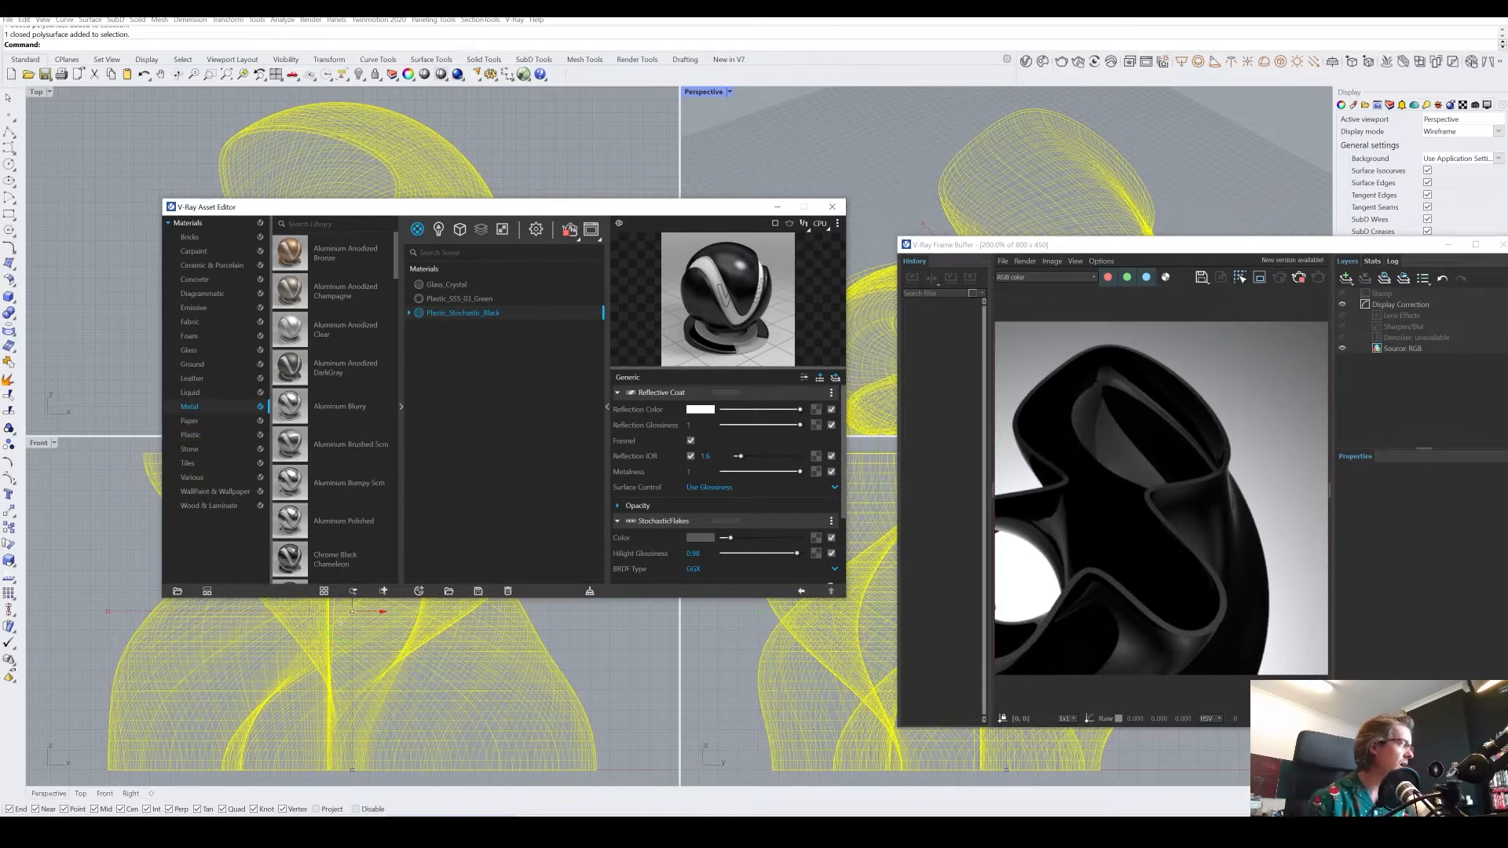
{"action": "type", "text": "chro"}
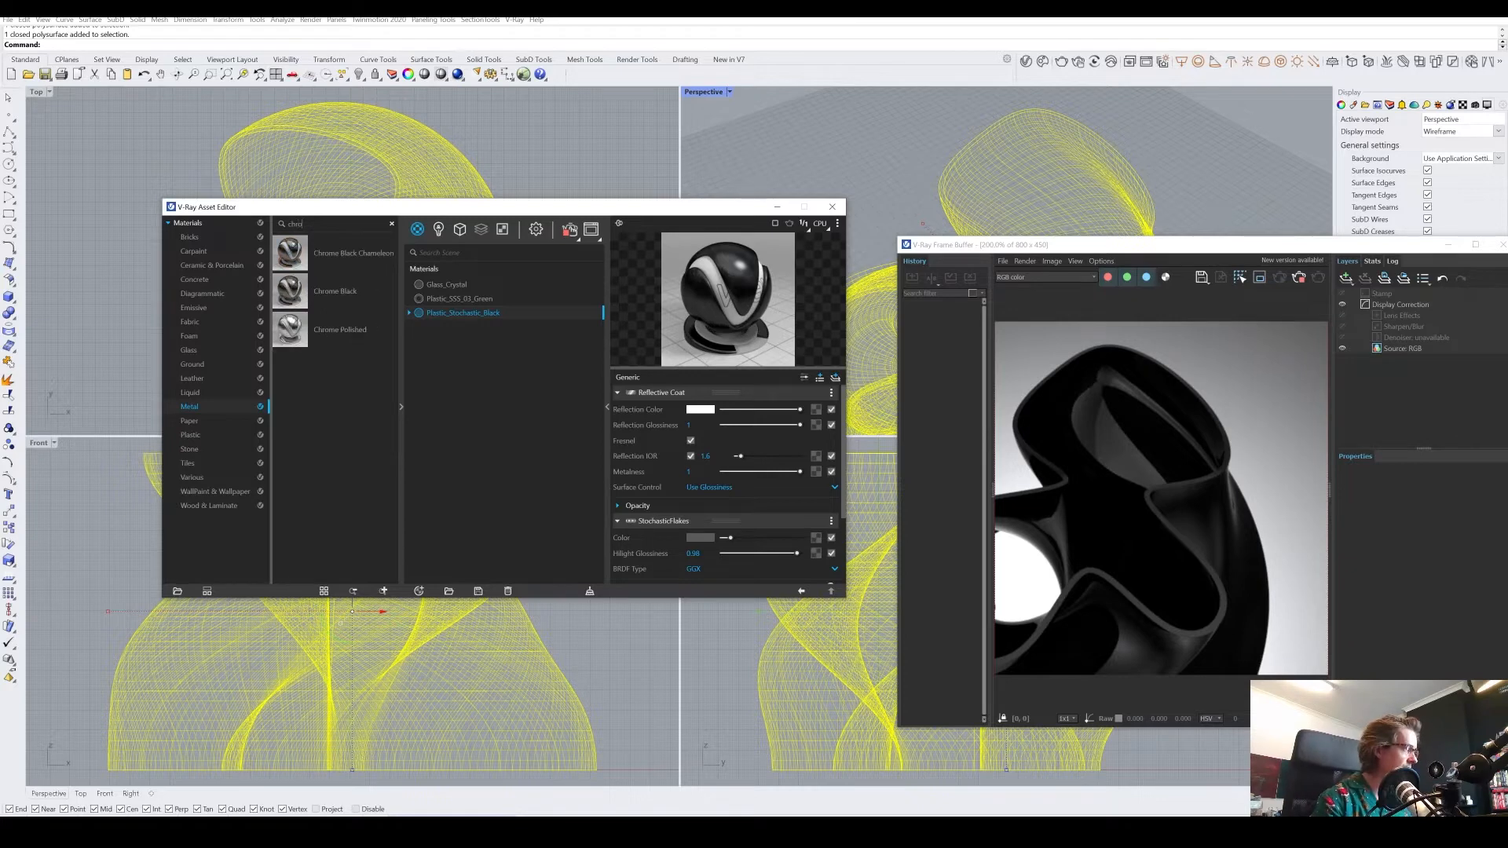
{"action": "type", "text": "me"}
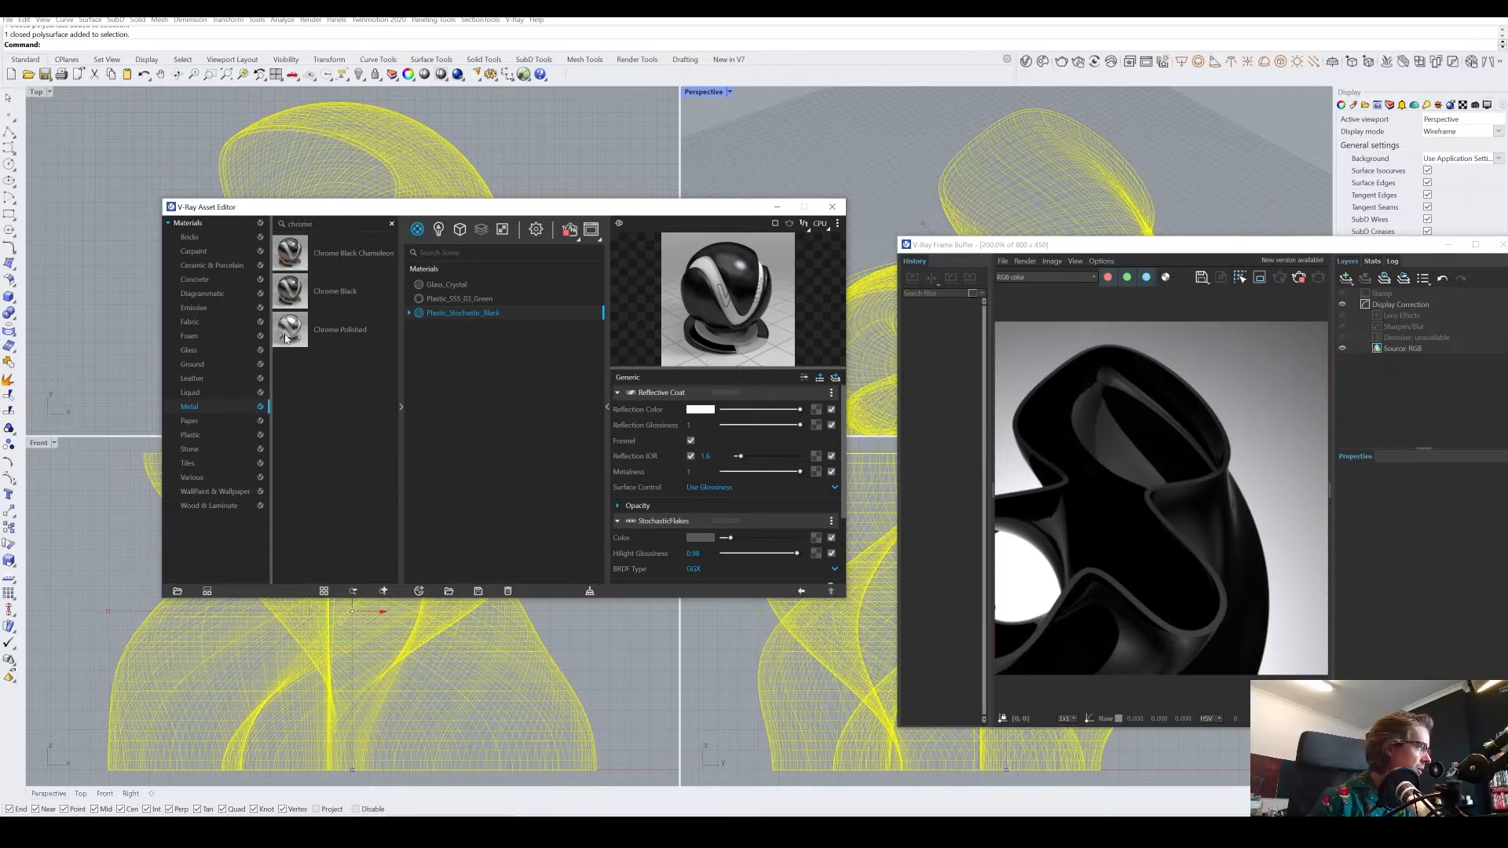
{"action": "left_click_drag", "start_coordinate": [287, 337], "coordinate": [474, 305]}
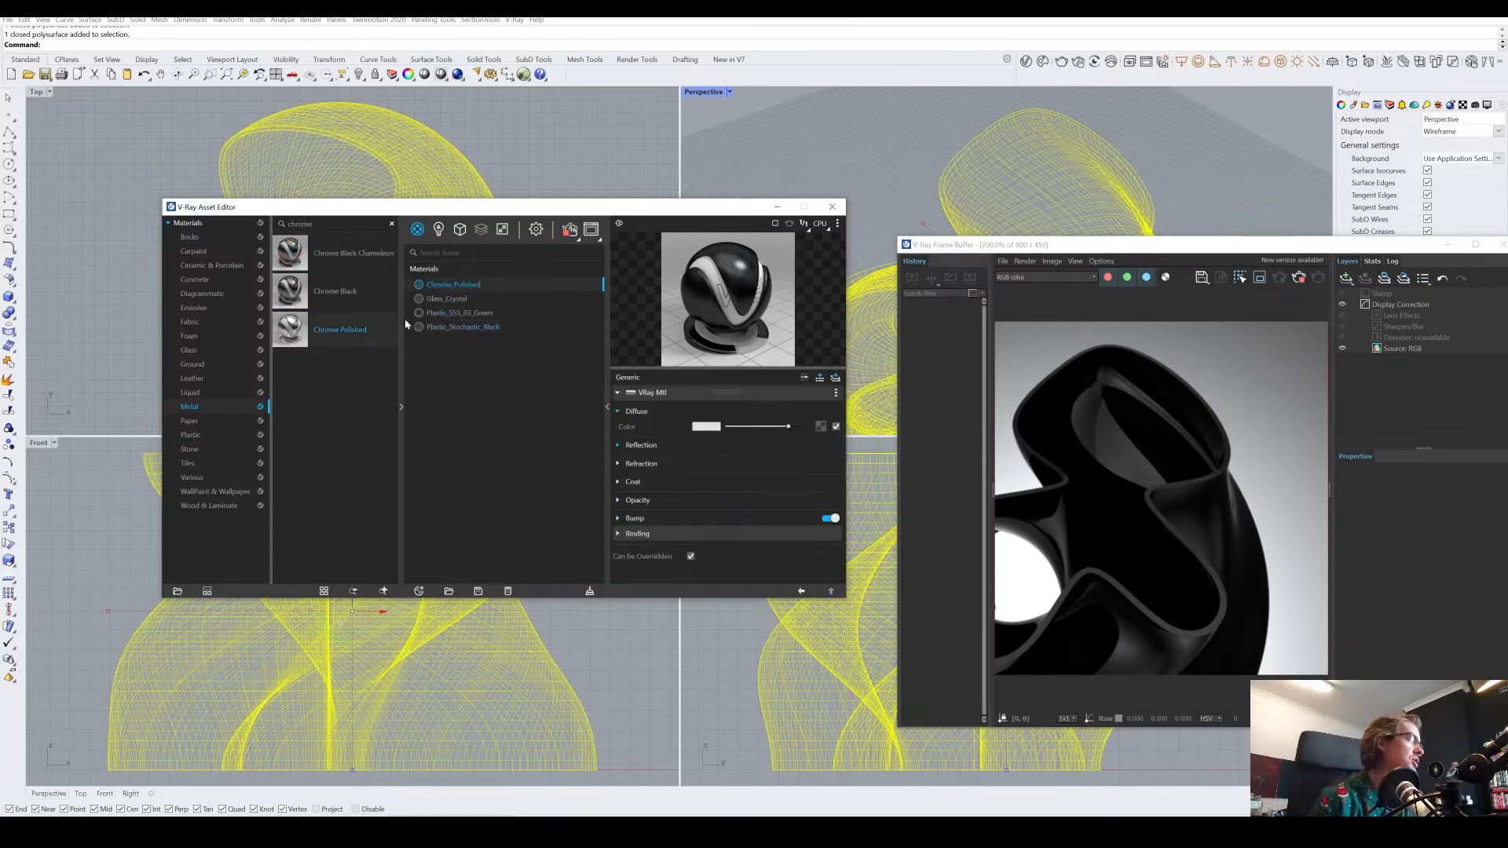
{"action": "right_click", "coordinate": [453, 285]}
{"action": "left_click", "coordinate": [487, 306]}
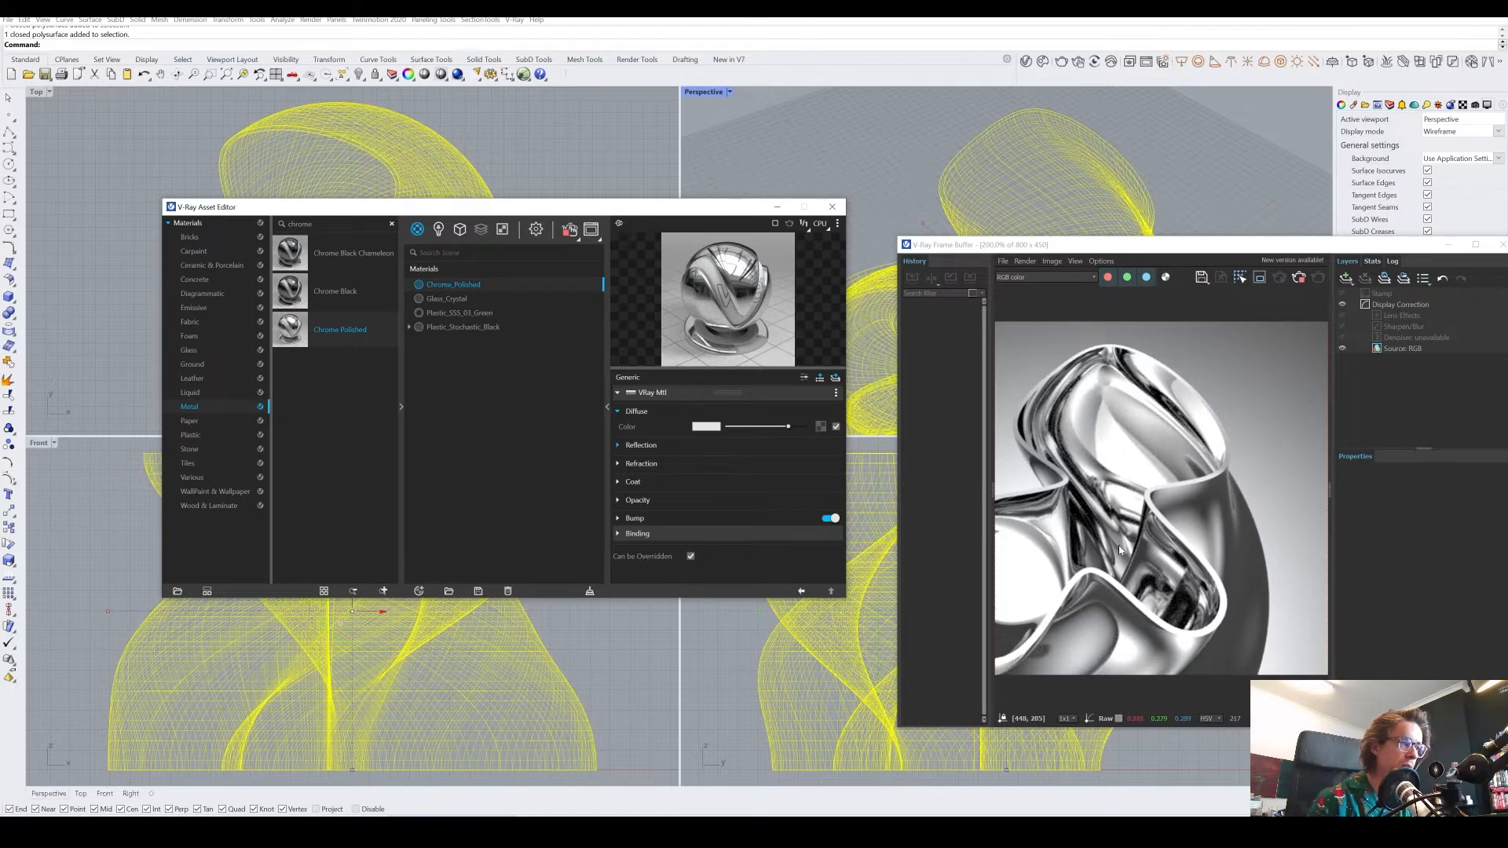
- Examine the chrome material's reflection, refraction and coat settings and how the rendered vase reflects its surroundings from another angle
{"action": "left_click", "coordinate": [618, 445]}
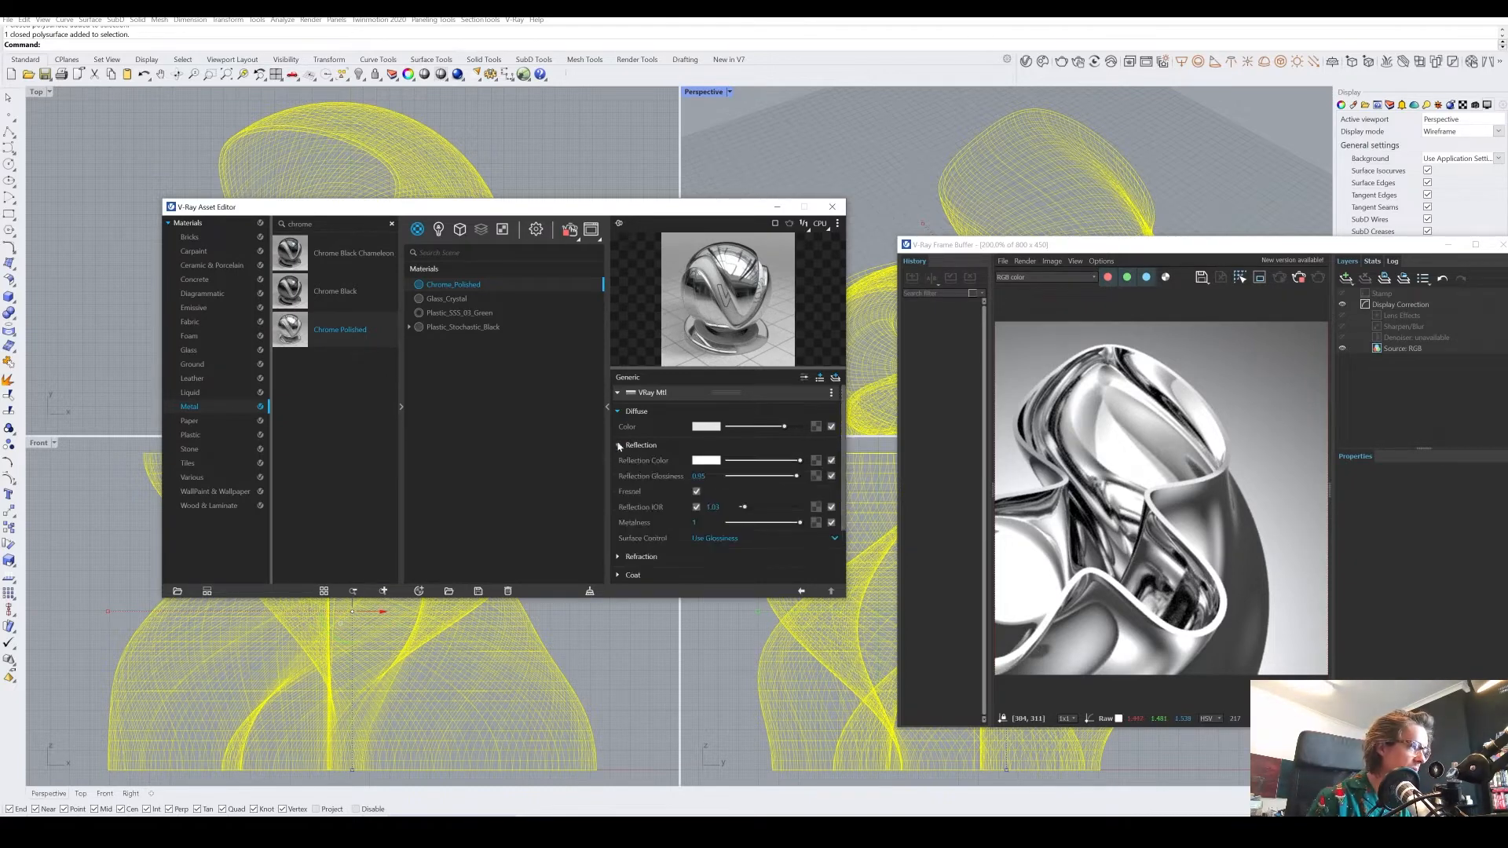
{"action": "left_click", "coordinate": [617, 556]}
{"action": "scroll", "coordinate": [644, 511], "scroll_direction": "down", "scroll_amount": 3}
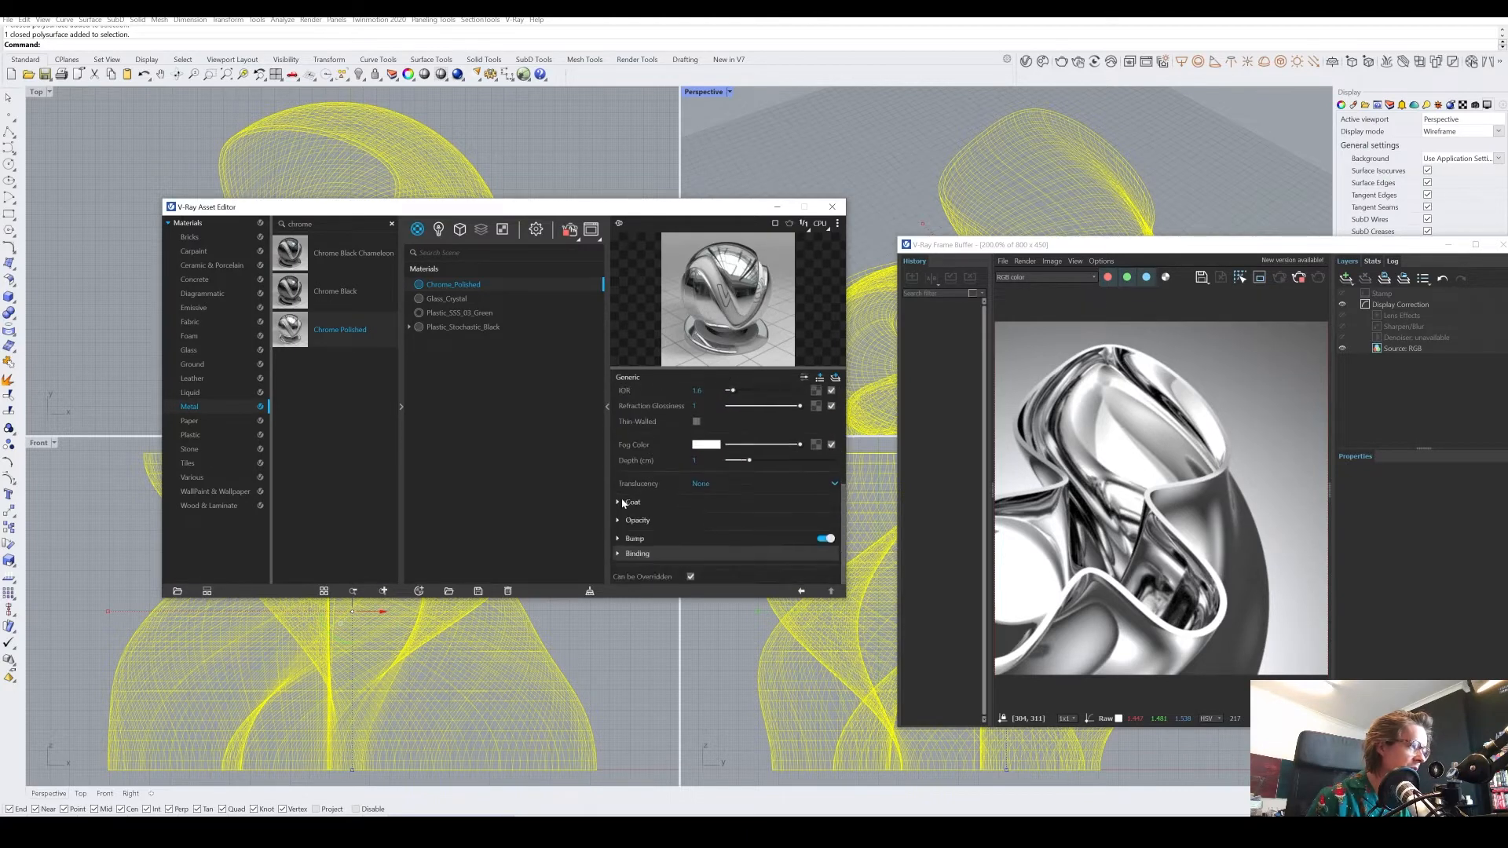
{"action": "left_click", "coordinate": [619, 503]}
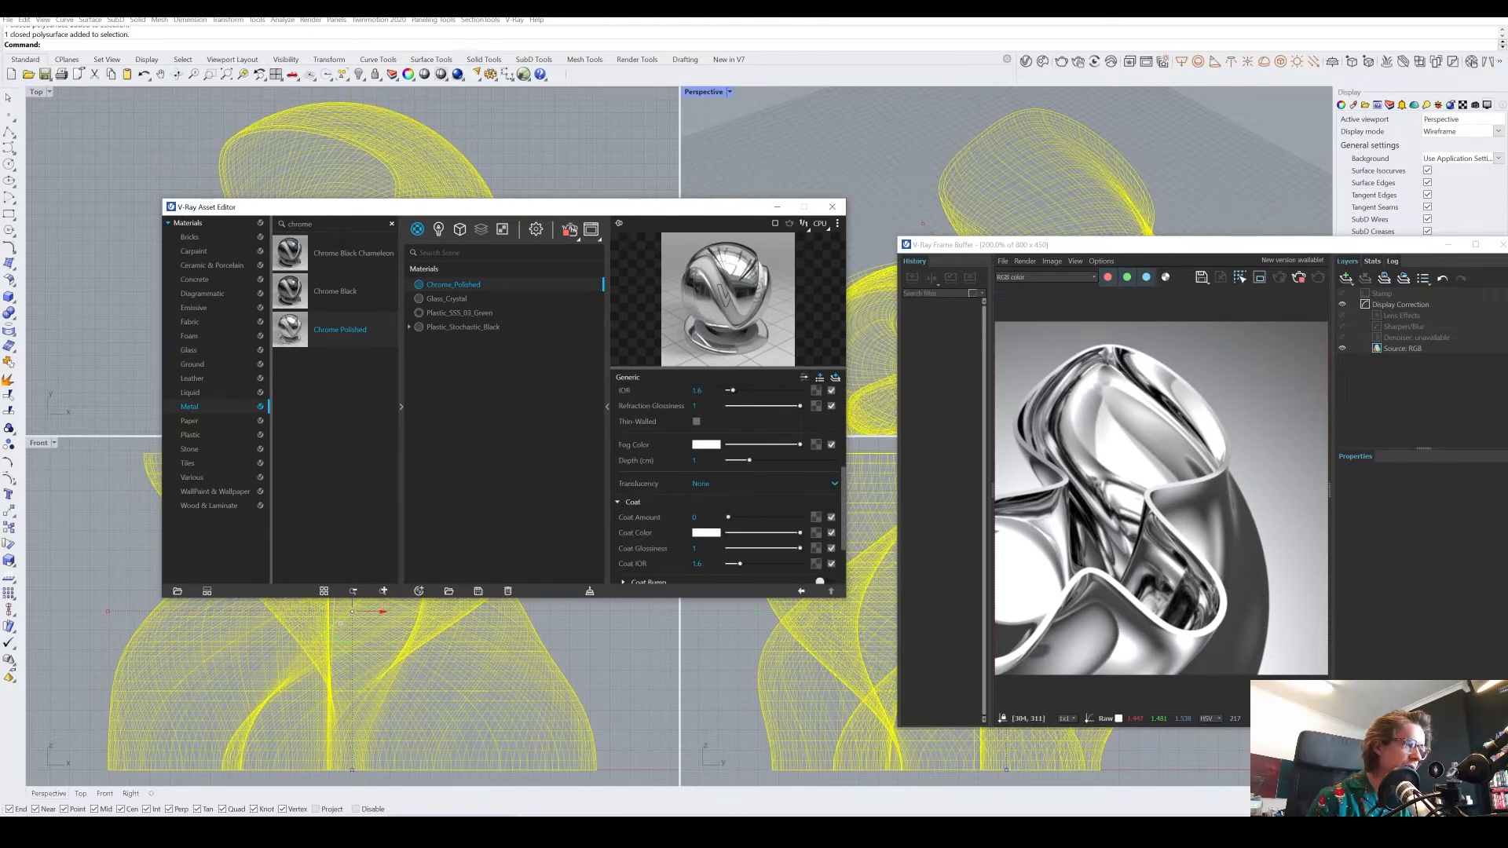
{"action": "right_click_drag", "start_coordinate": [1082, 161], "coordinate": [1120, 158]}
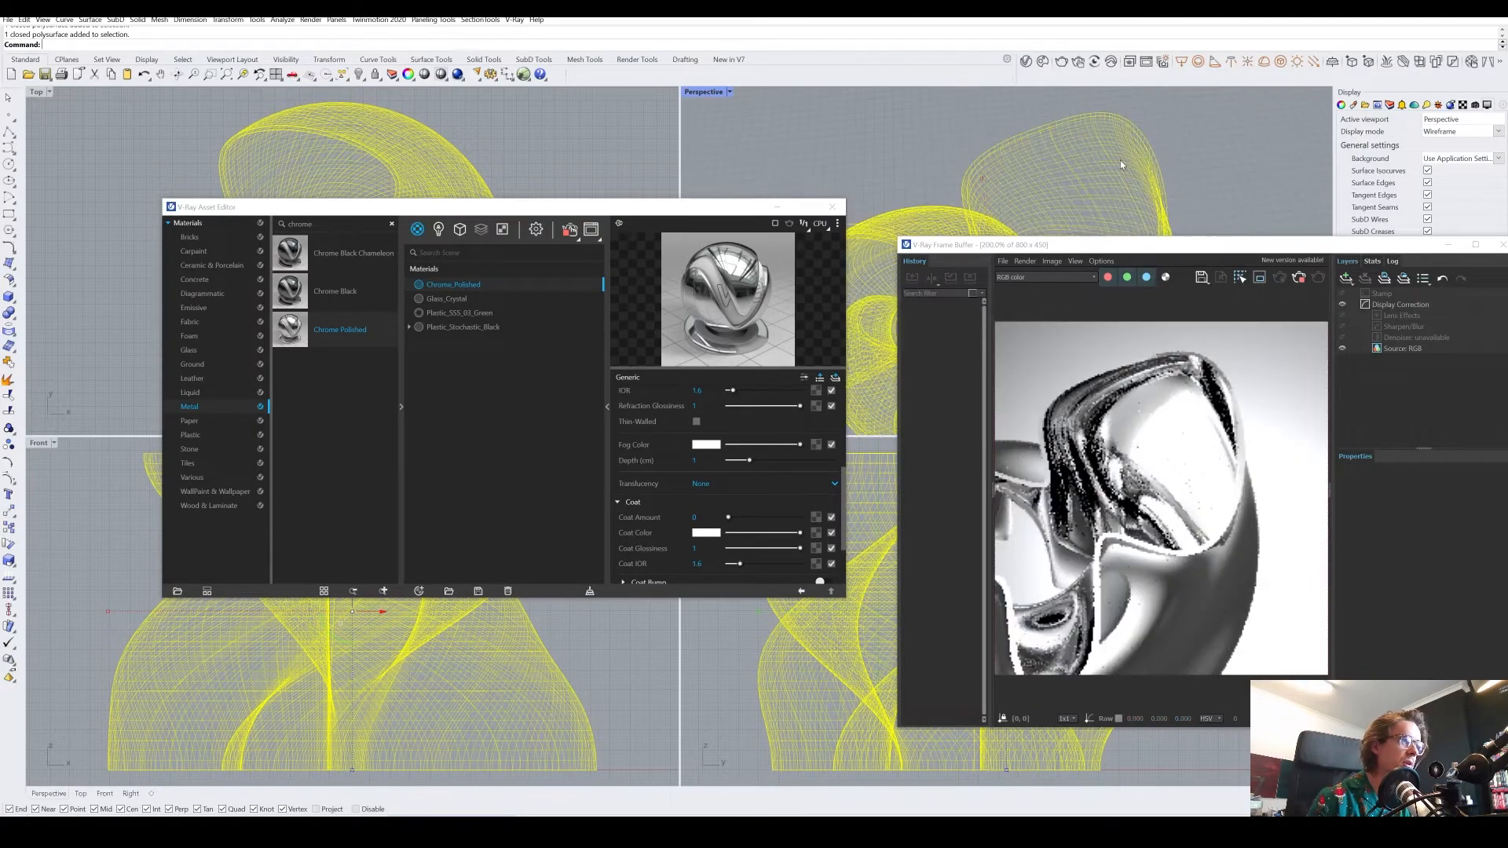
{"action": "scroll", "coordinate": [1186, 416], "scroll_direction": "down", "scroll_amount": 1}
{"action": "scroll", "coordinate": [1187, 416], "scroll_direction": "up", "scroll_amount": 1}
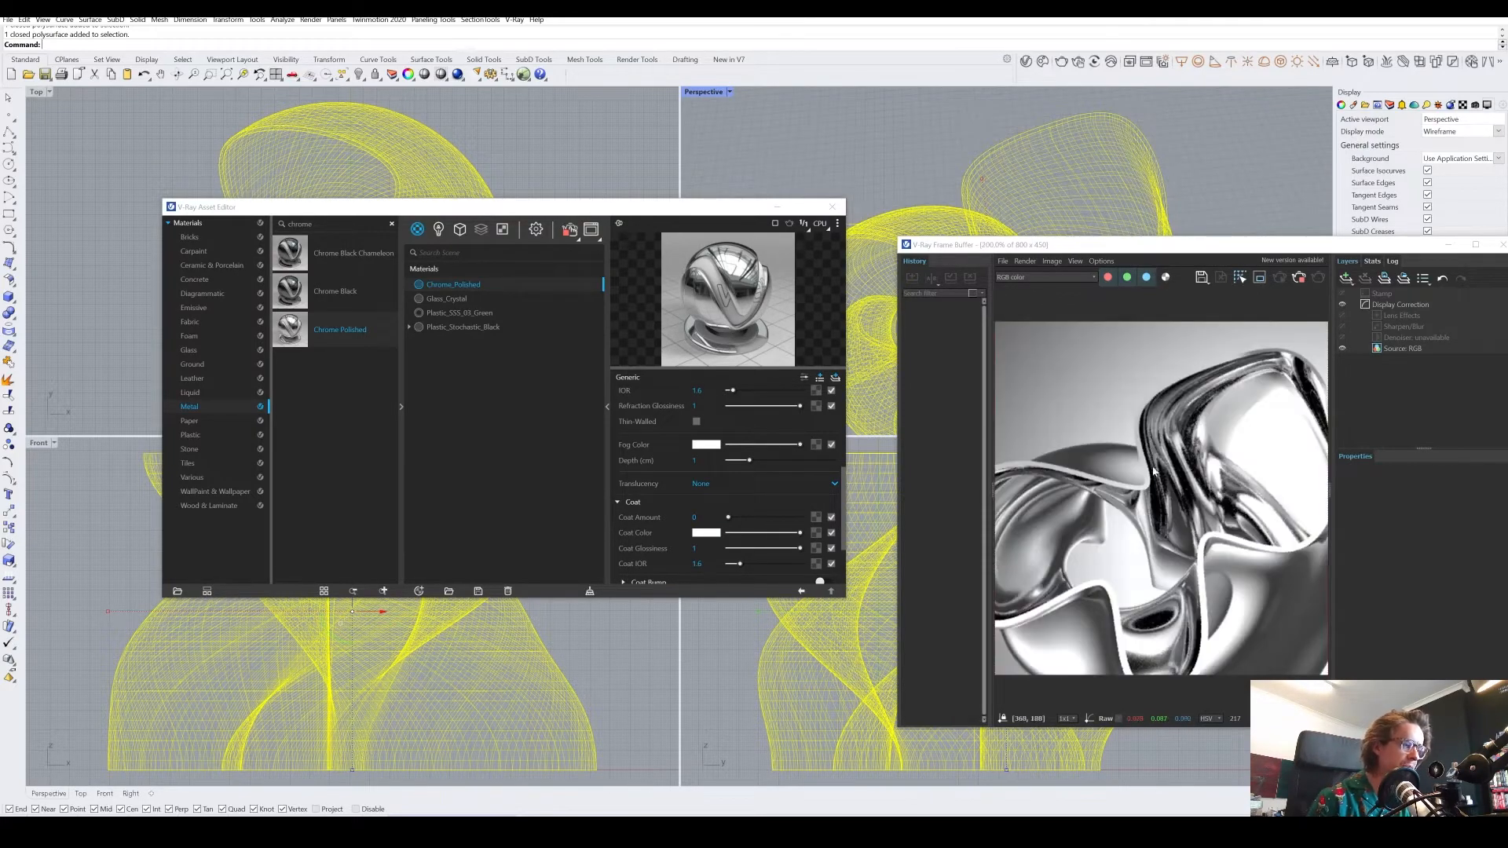
{"action": "left_click", "coordinate": [489, 385]}
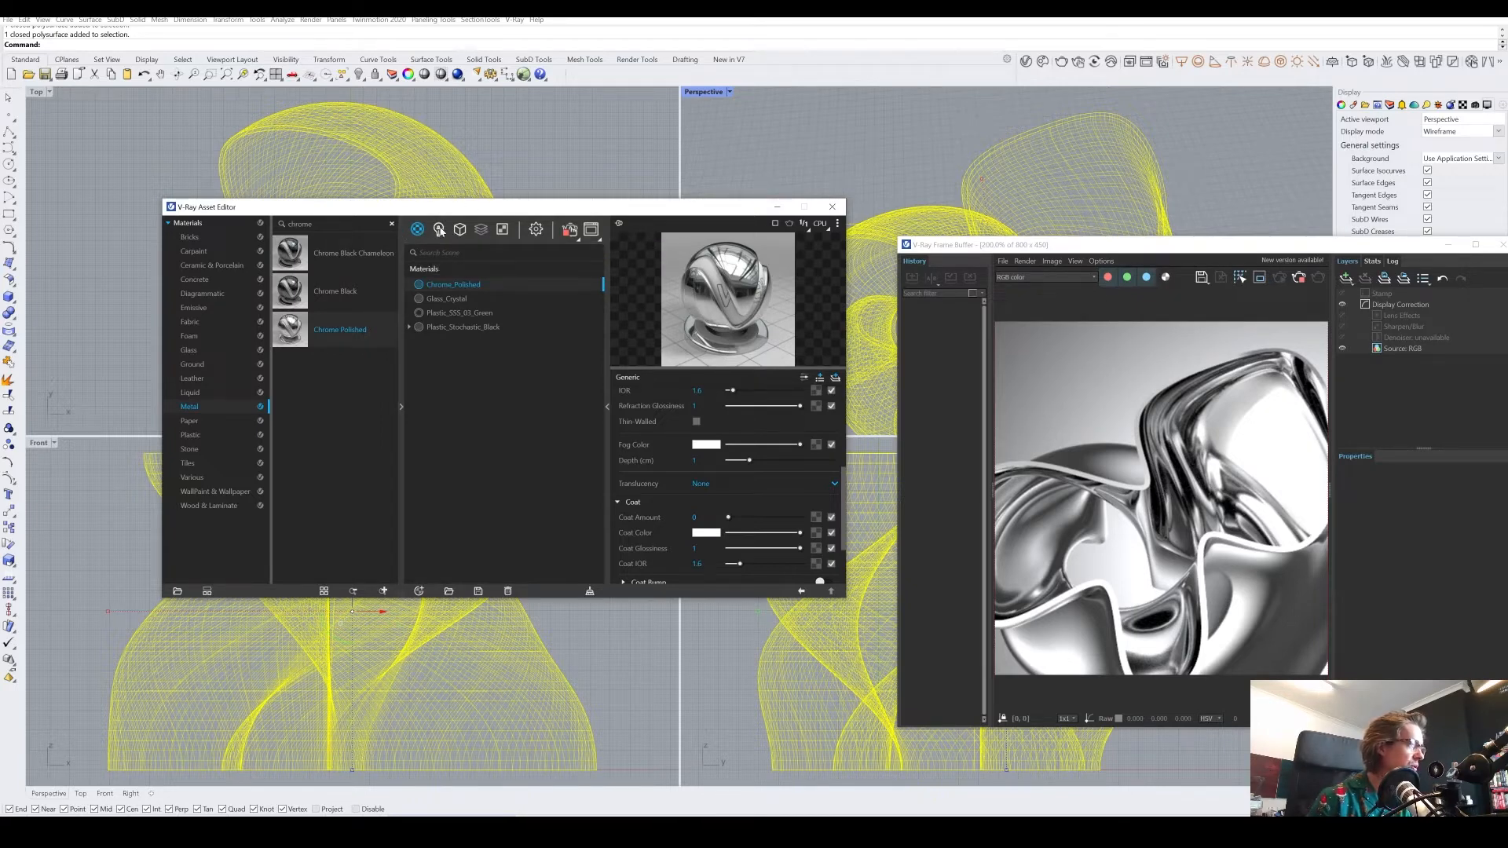
- Show the scene's lights and place a new dome light at a point in the perspective view
{"action": "left_click", "coordinate": [439, 230]}
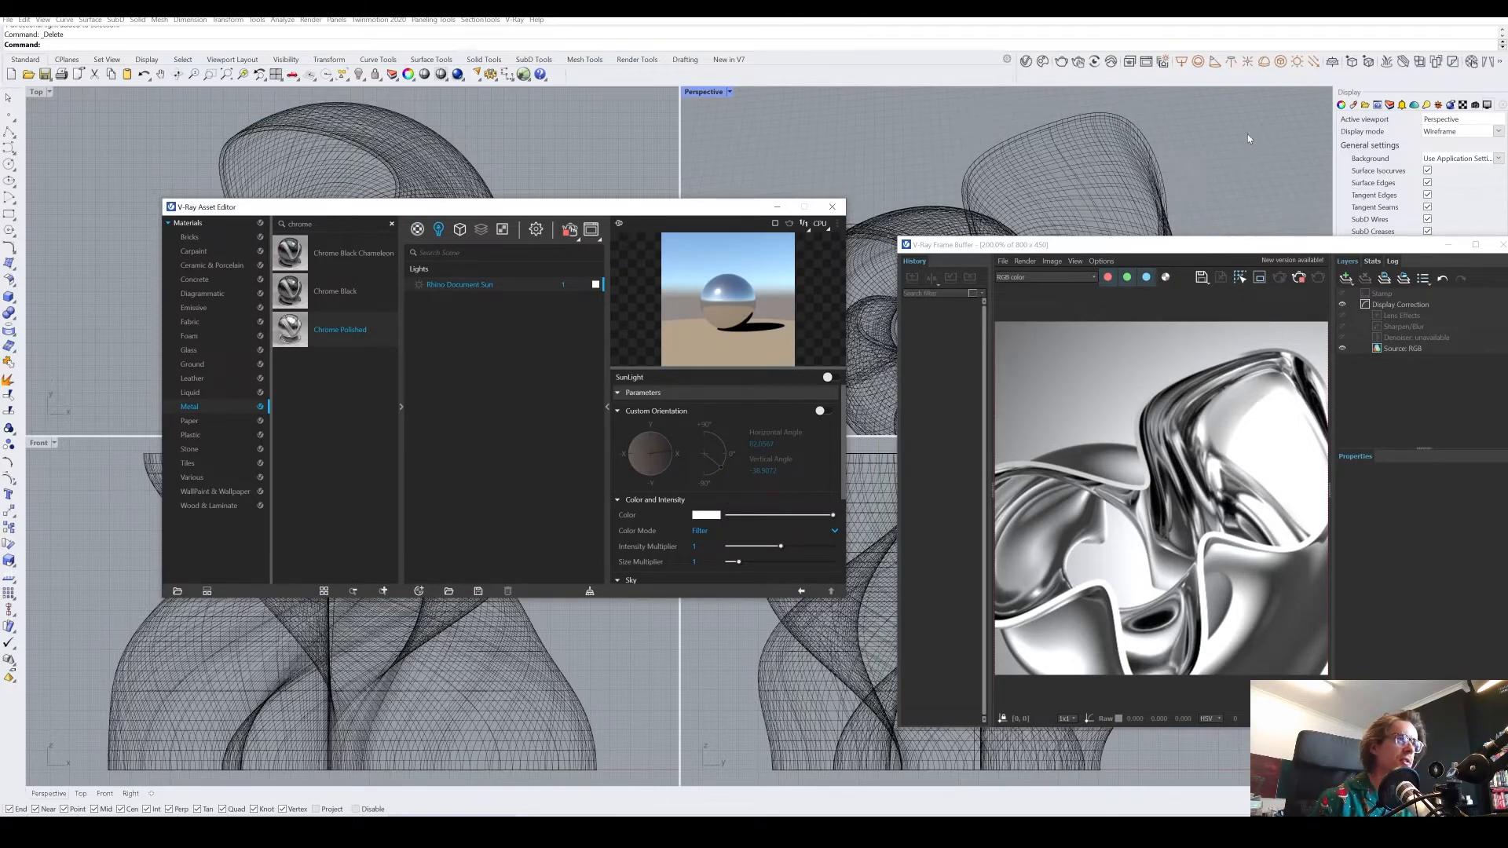
{"action": "left_click", "coordinate": [1262, 63]}
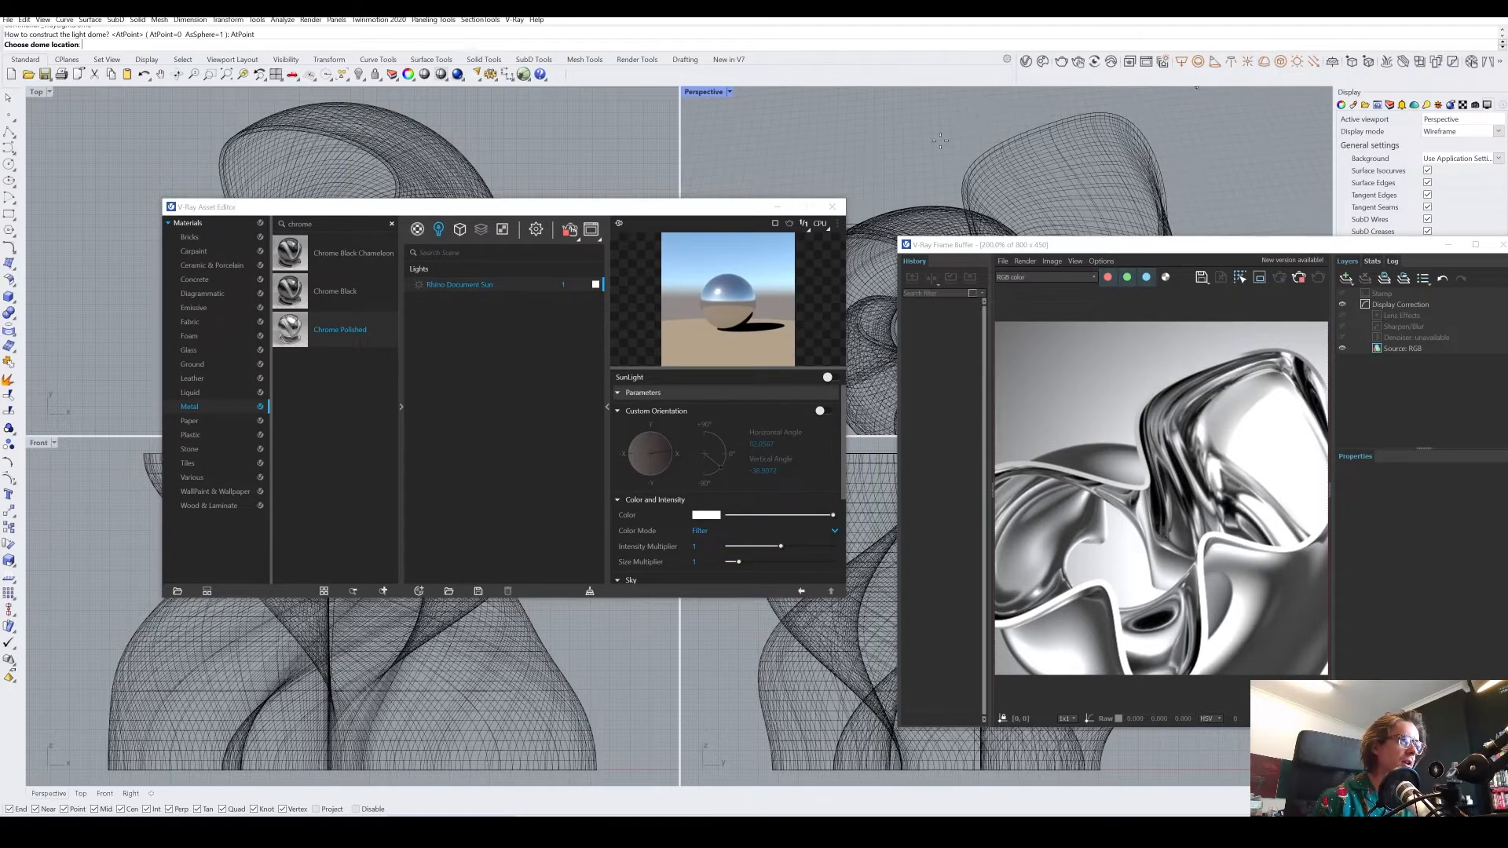
{"action": "left_click", "coordinate": [773, 159]}
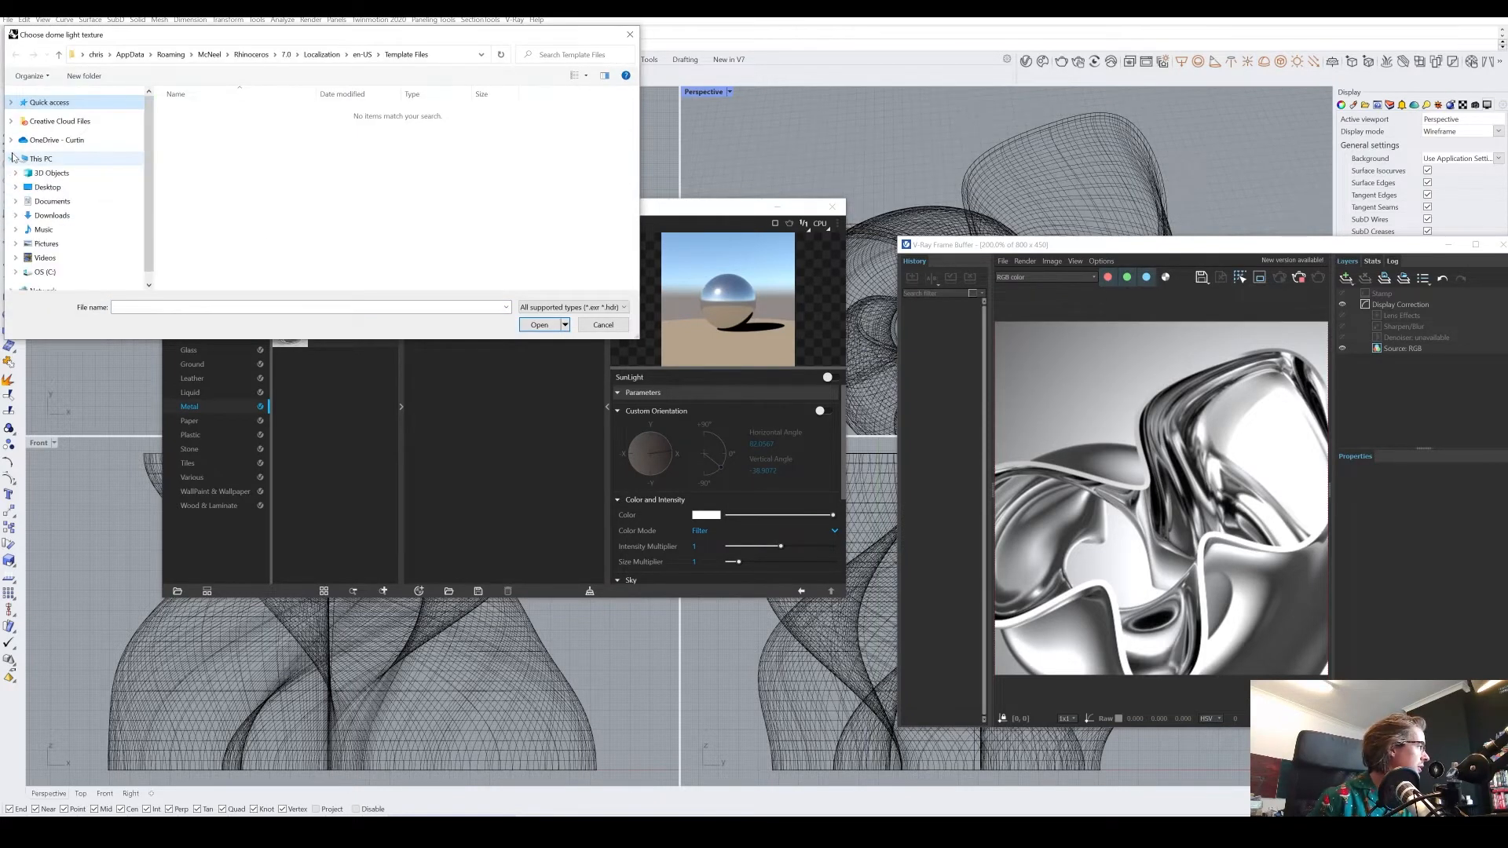
- Load BOX_6 (blured).hdr from the maps folder of the V-Ray for Rhinoceros installation as the dome light texture
{"action": "left_click", "coordinate": [45, 272]}
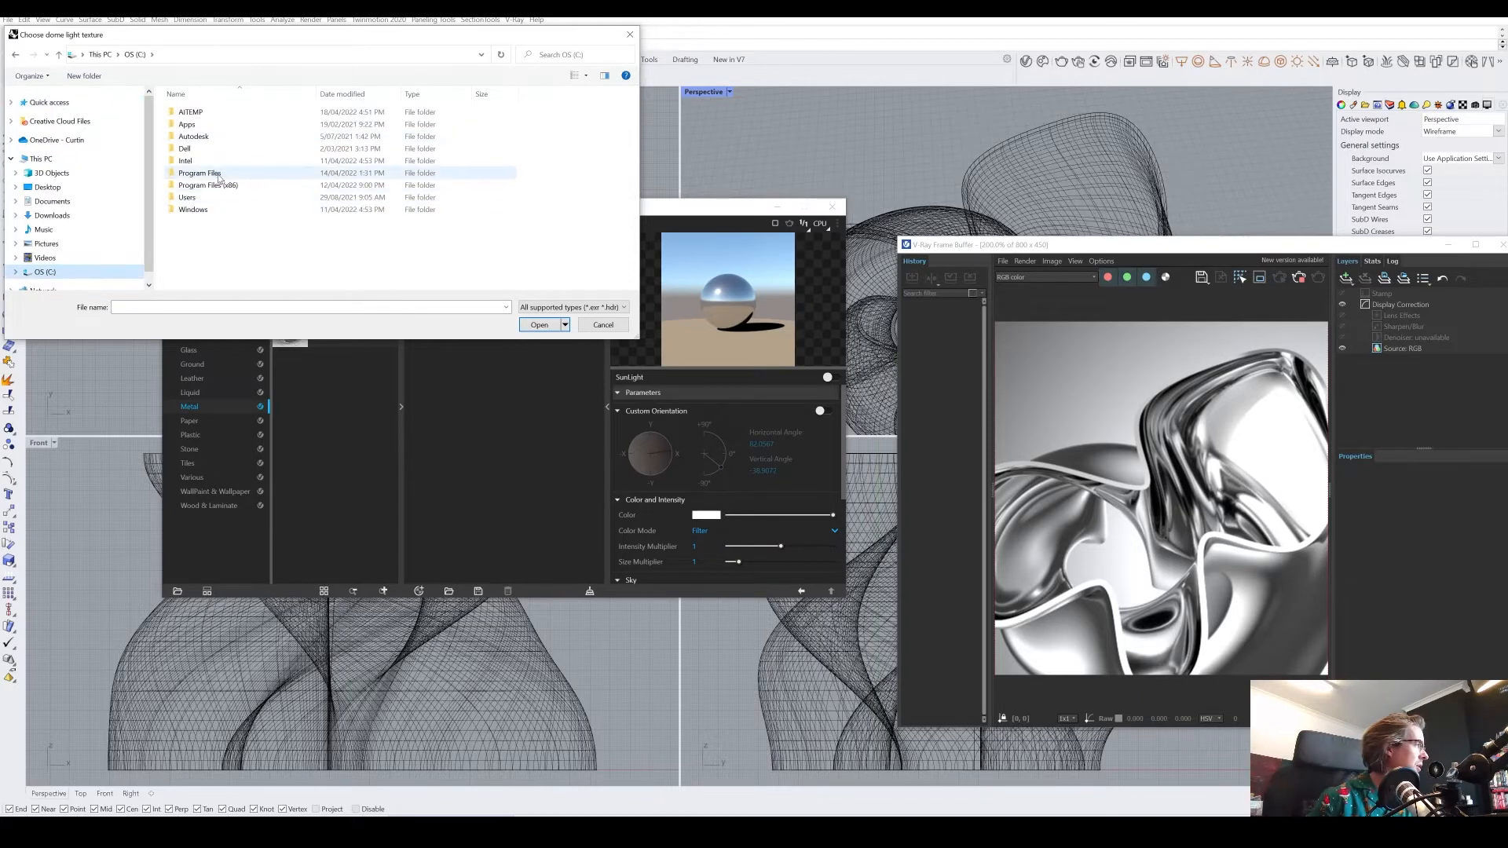
{"action": "double_click", "coordinate": [200, 174]}
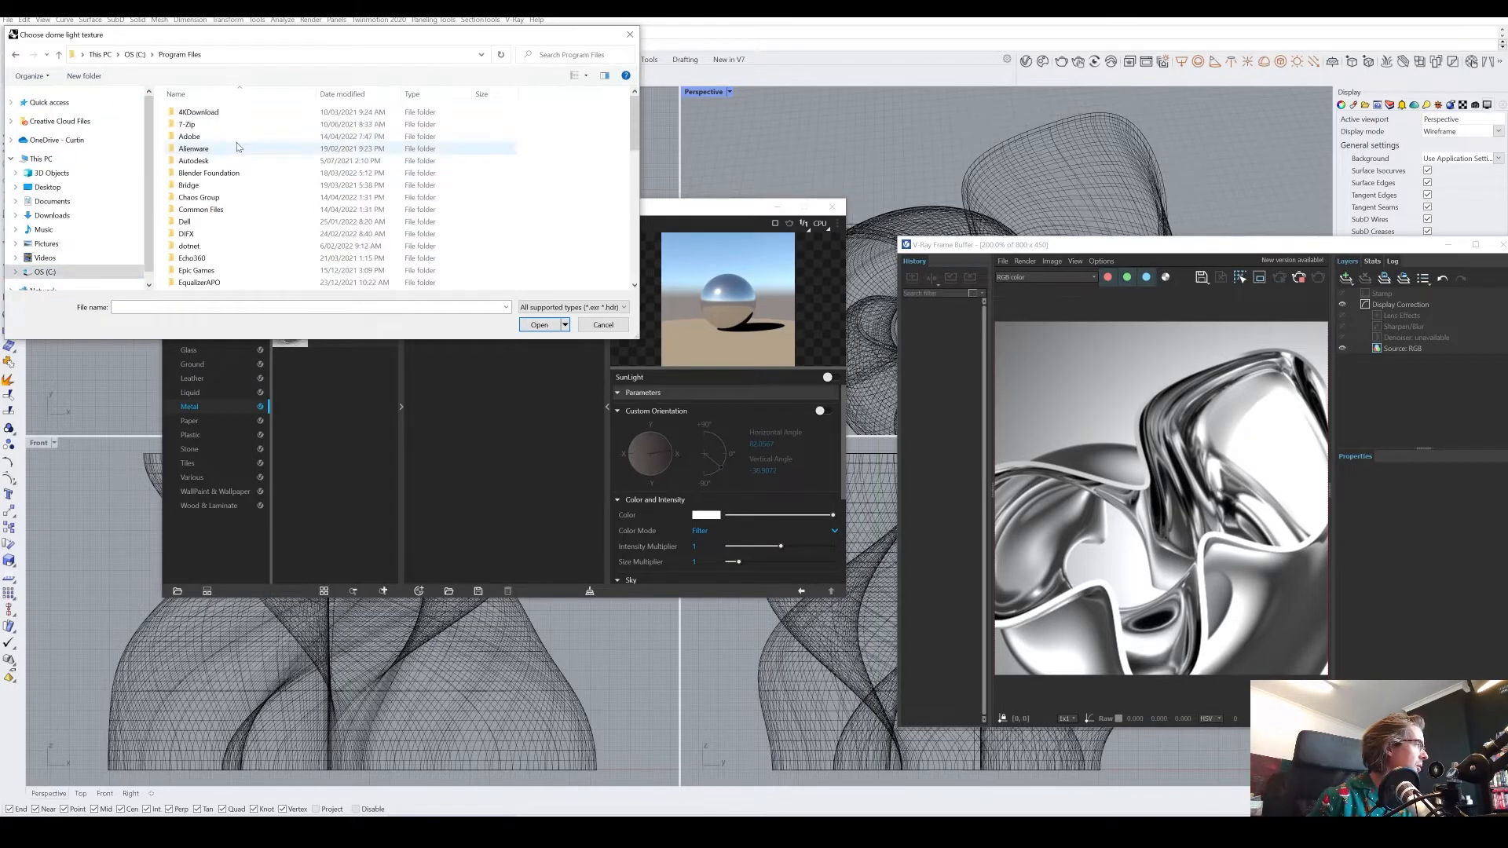
{"action": "double_click", "coordinate": [199, 198]}
{"action": "double_click", "coordinate": [189, 112]}
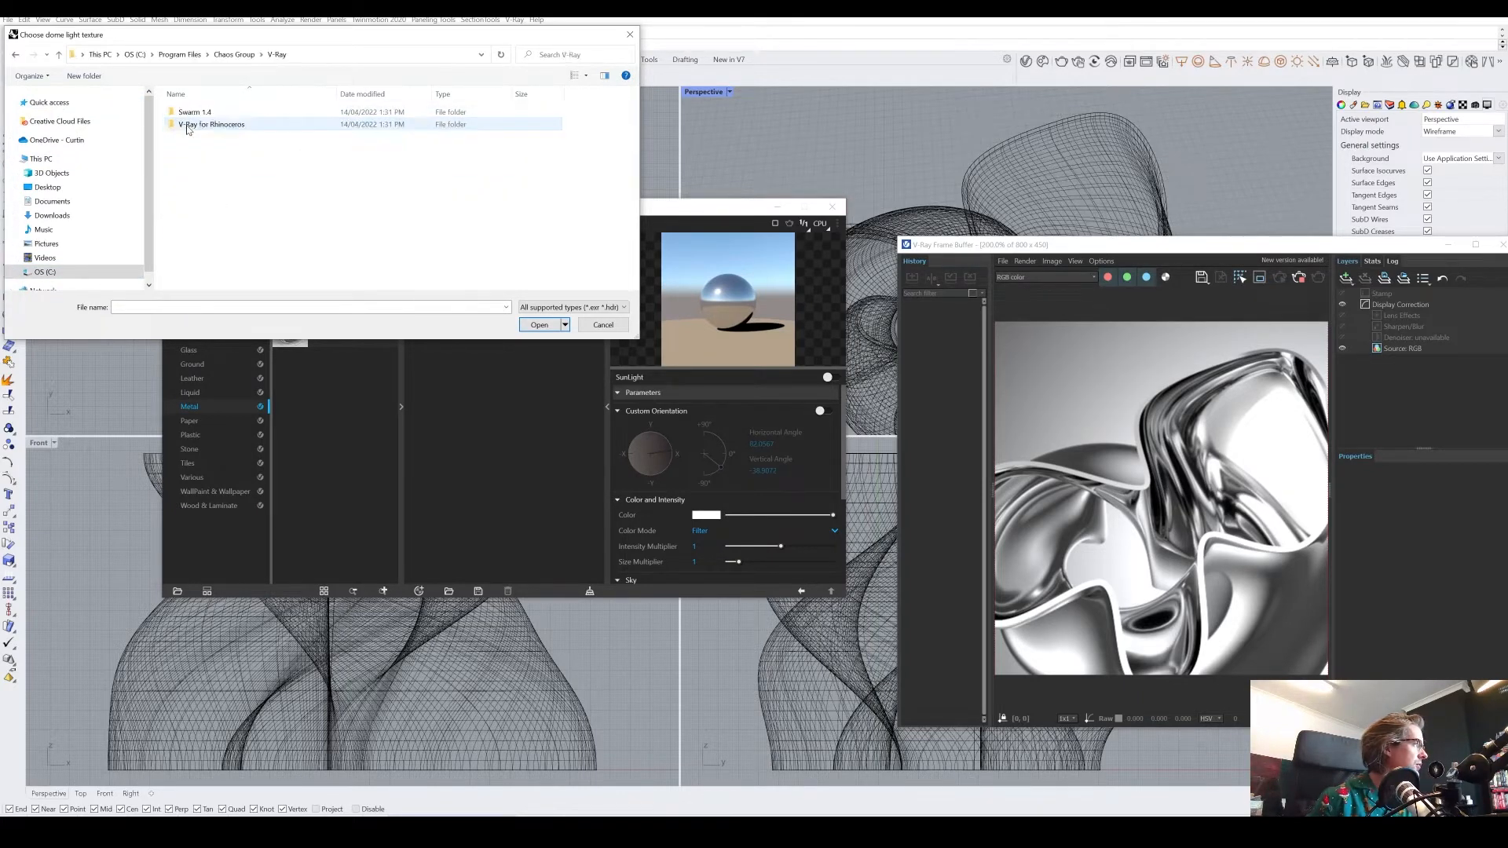
{"action": "double_click", "coordinate": [189, 124]}
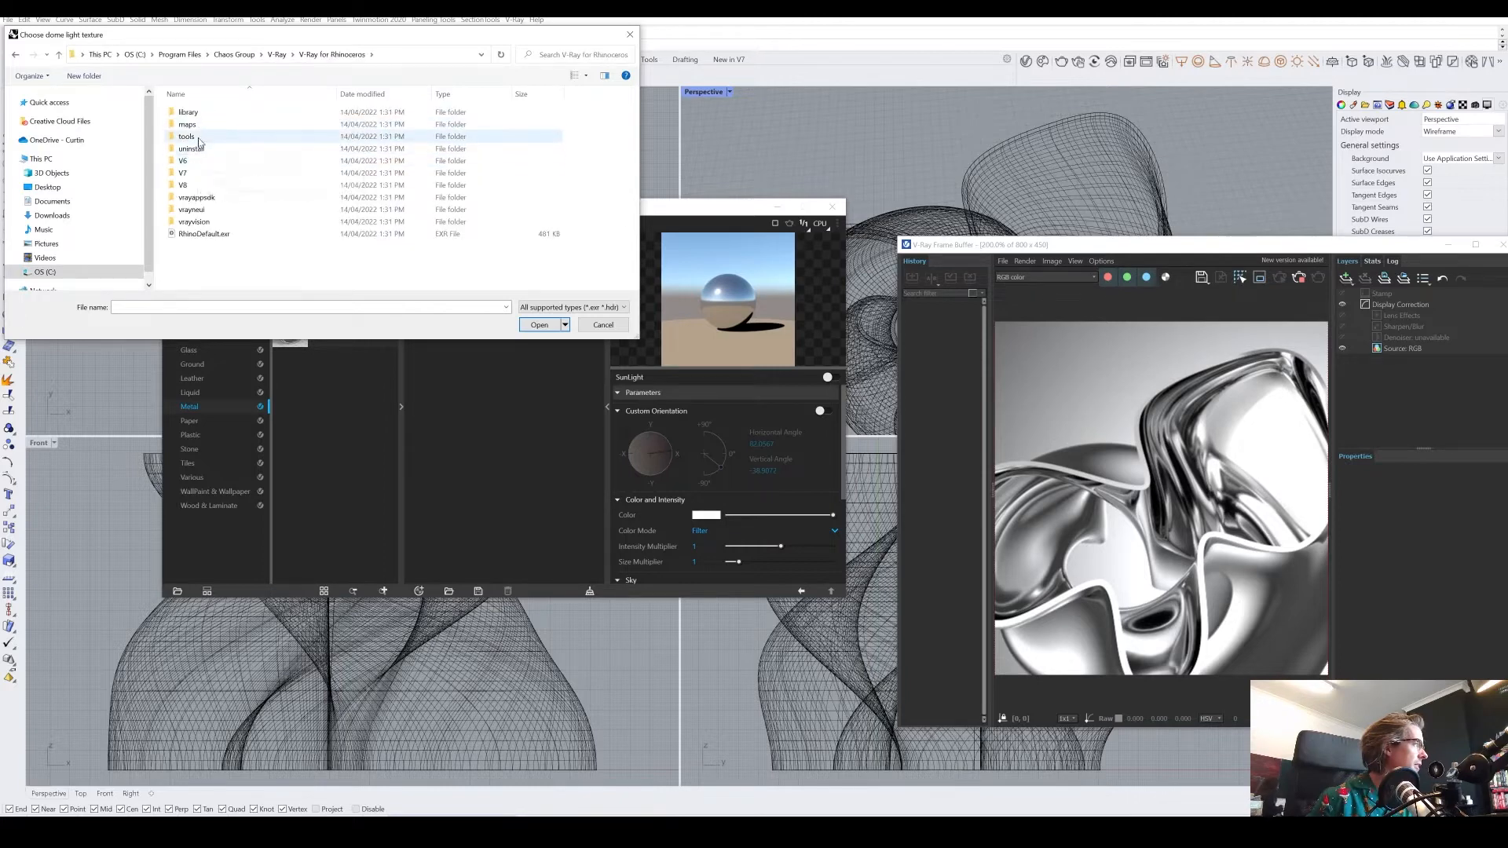
{"action": "double_click", "coordinate": [189, 124]}
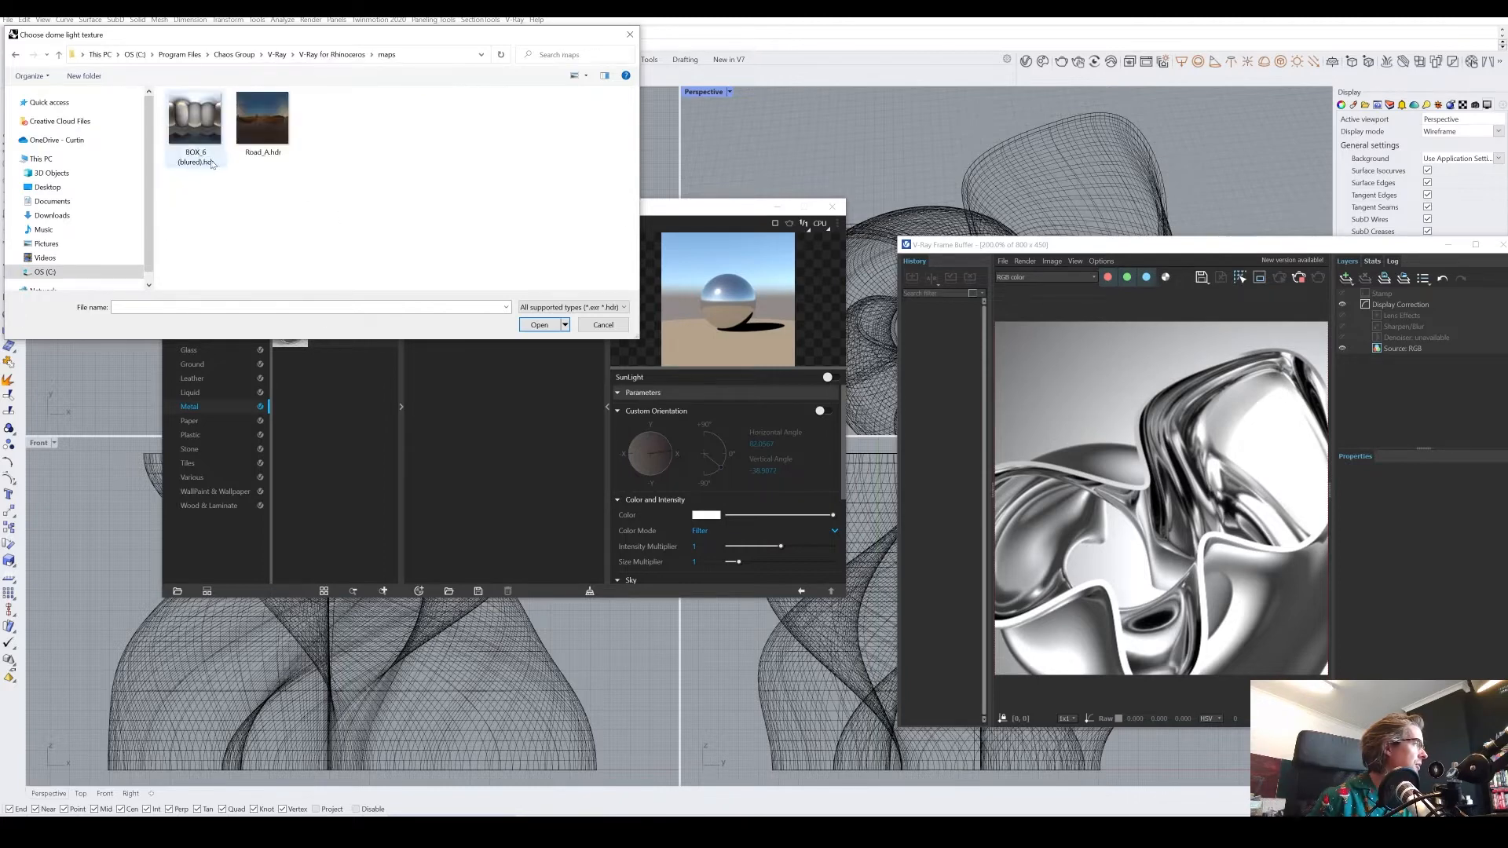
{"action": "double_click", "coordinate": [197, 118]}
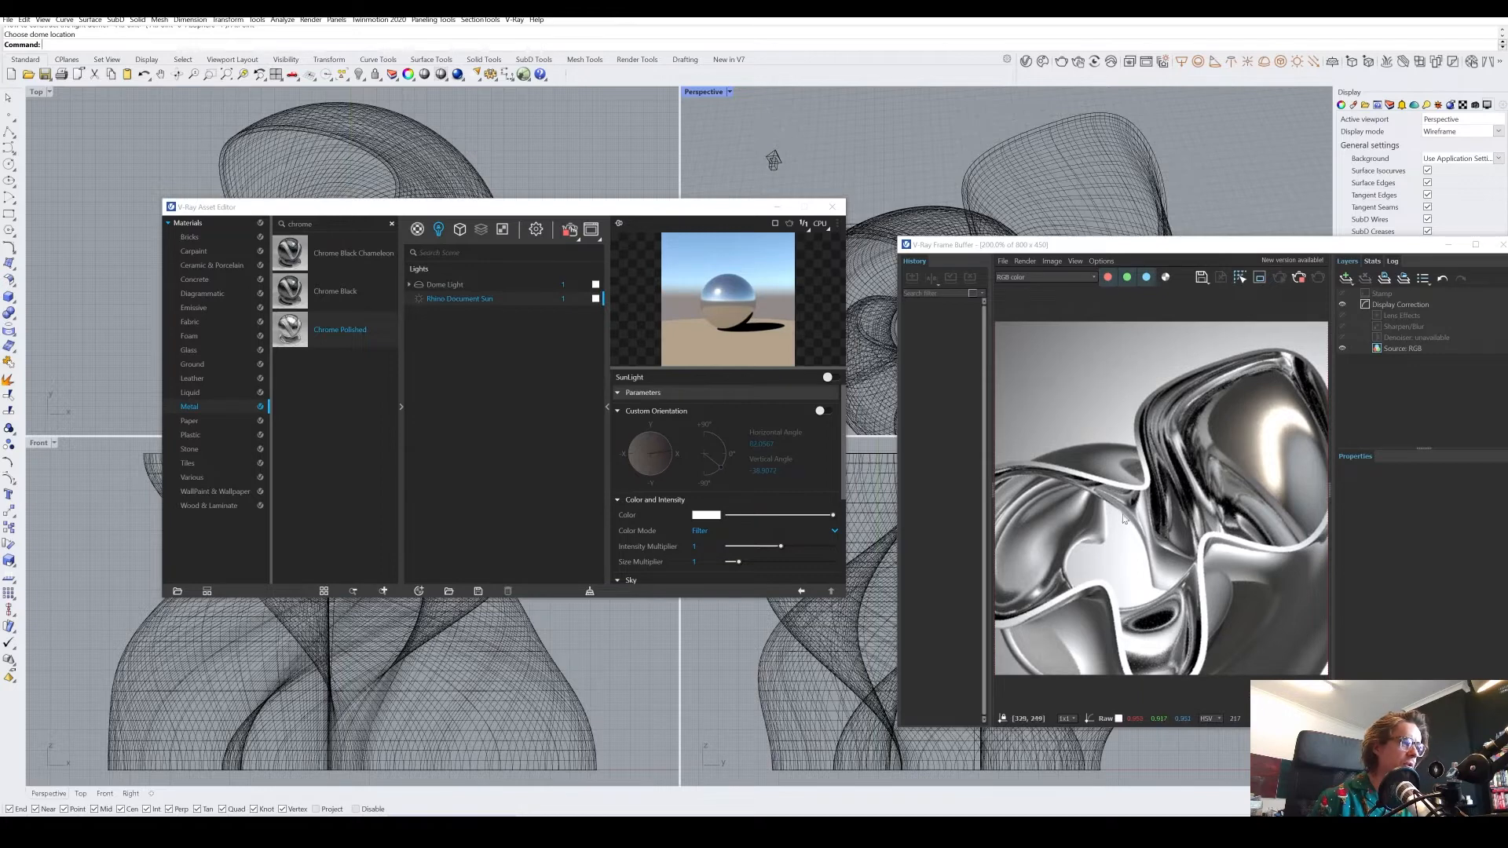
{"action": "scroll", "coordinate": [1121, 506], "scroll_direction": "down", "scroll_amount": 1}
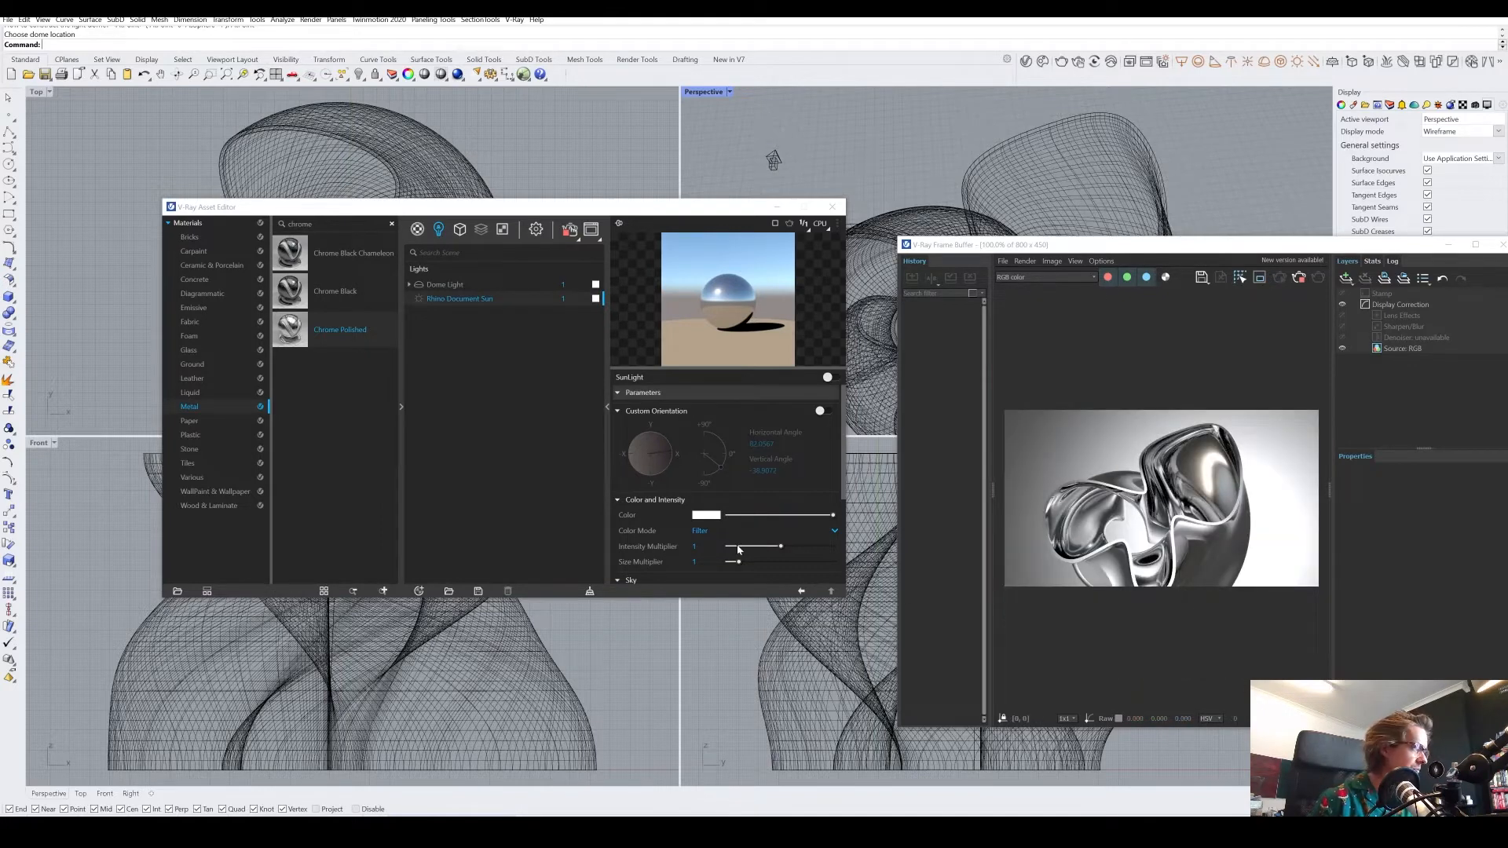
- Set the camera's exposure value to 9 in the render settings
{"action": "left_click", "coordinate": [458, 434]}
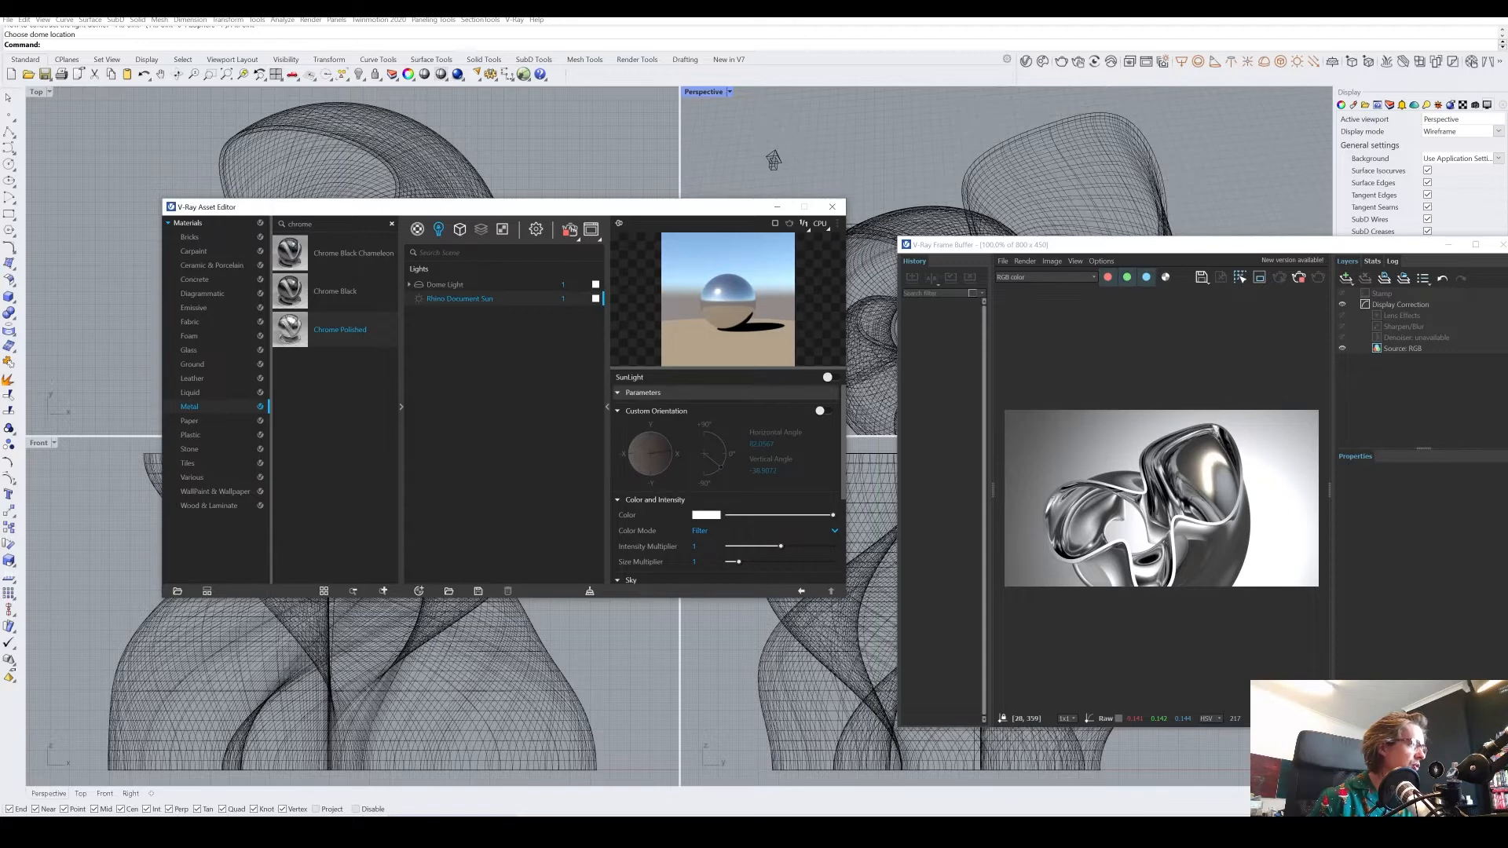
{"action": "left_click", "coordinate": [459, 229]}
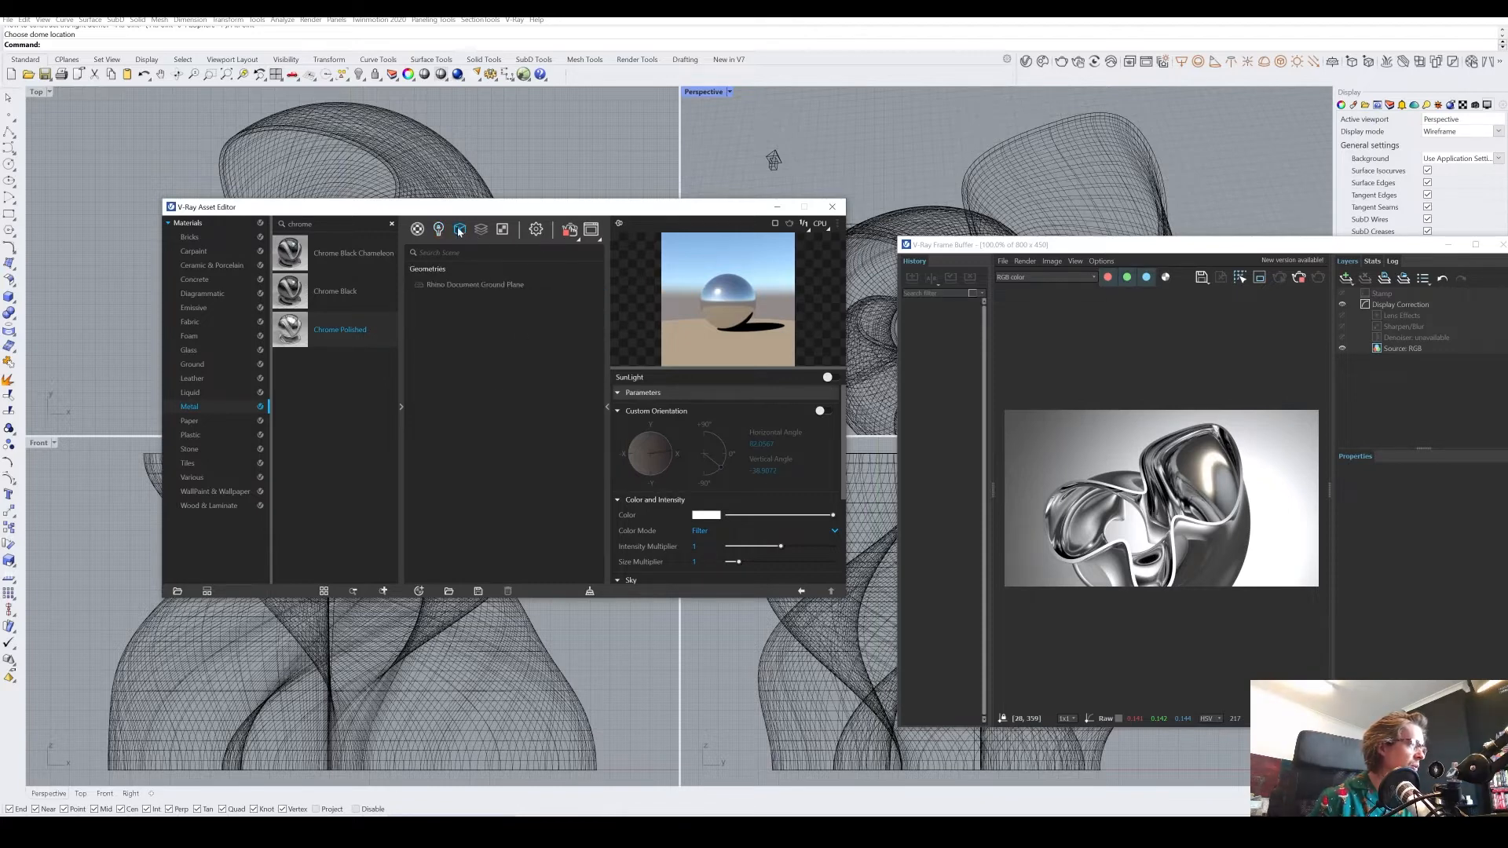
{"action": "left_click", "coordinate": [502, 229]}
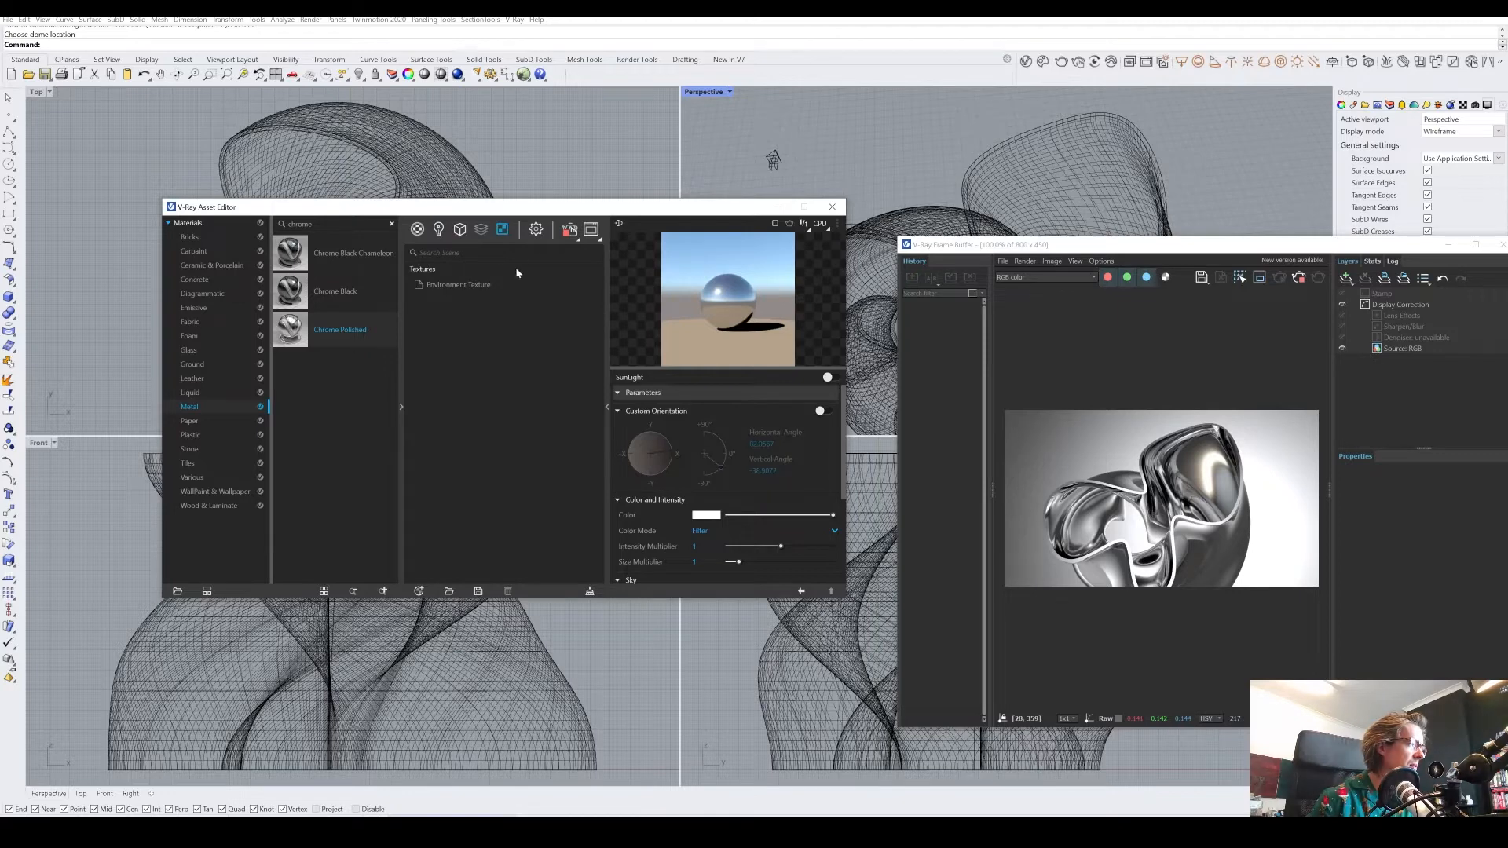
{"action": "left_click", "coordinate": [538, 230]}
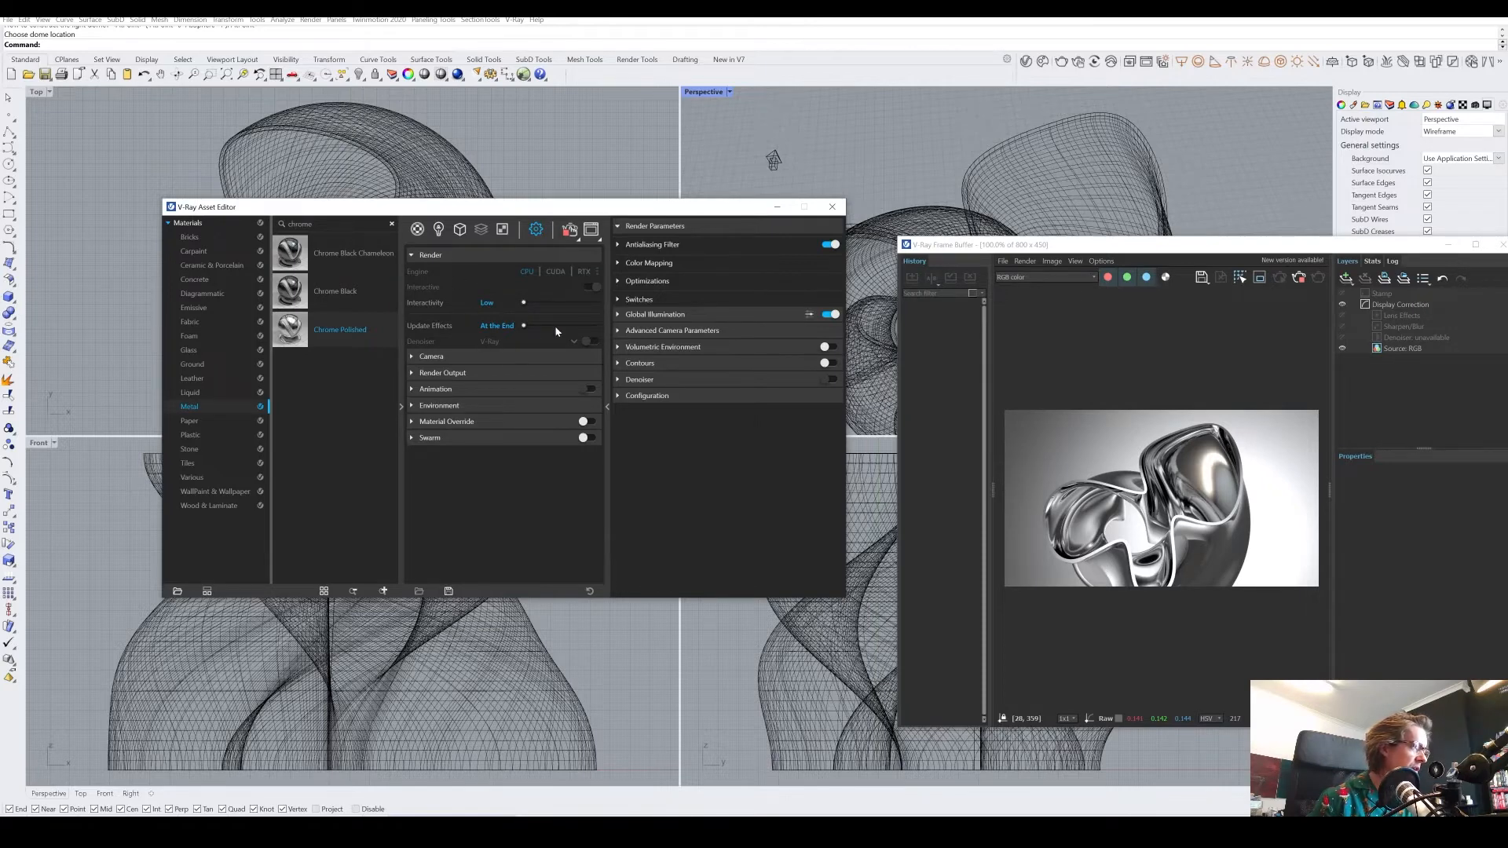
{"action": "left_click", "coordinate": [412, 357]}
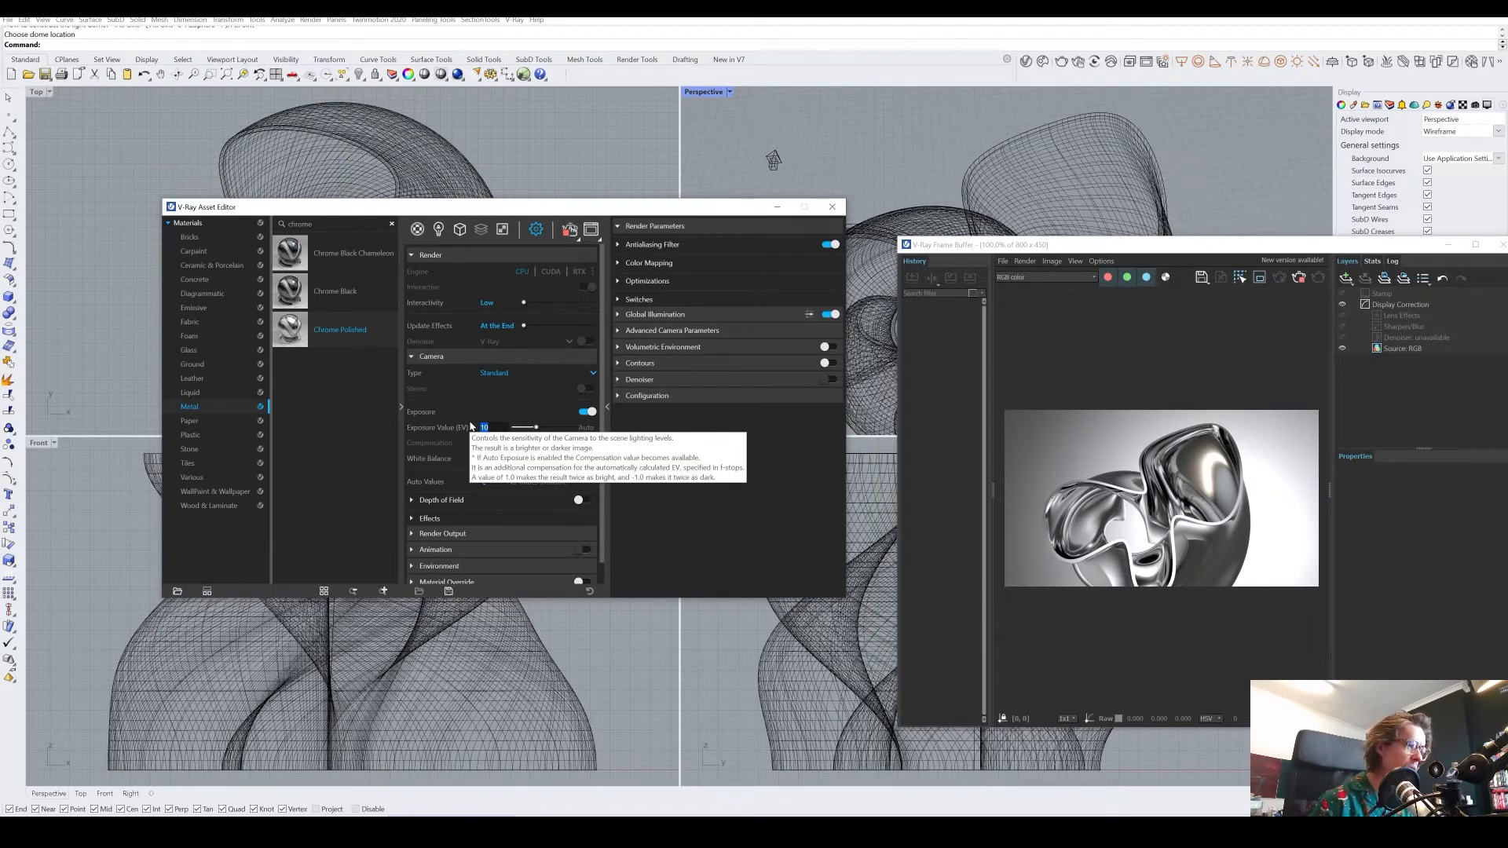
{"action": "type", "text": "9"}
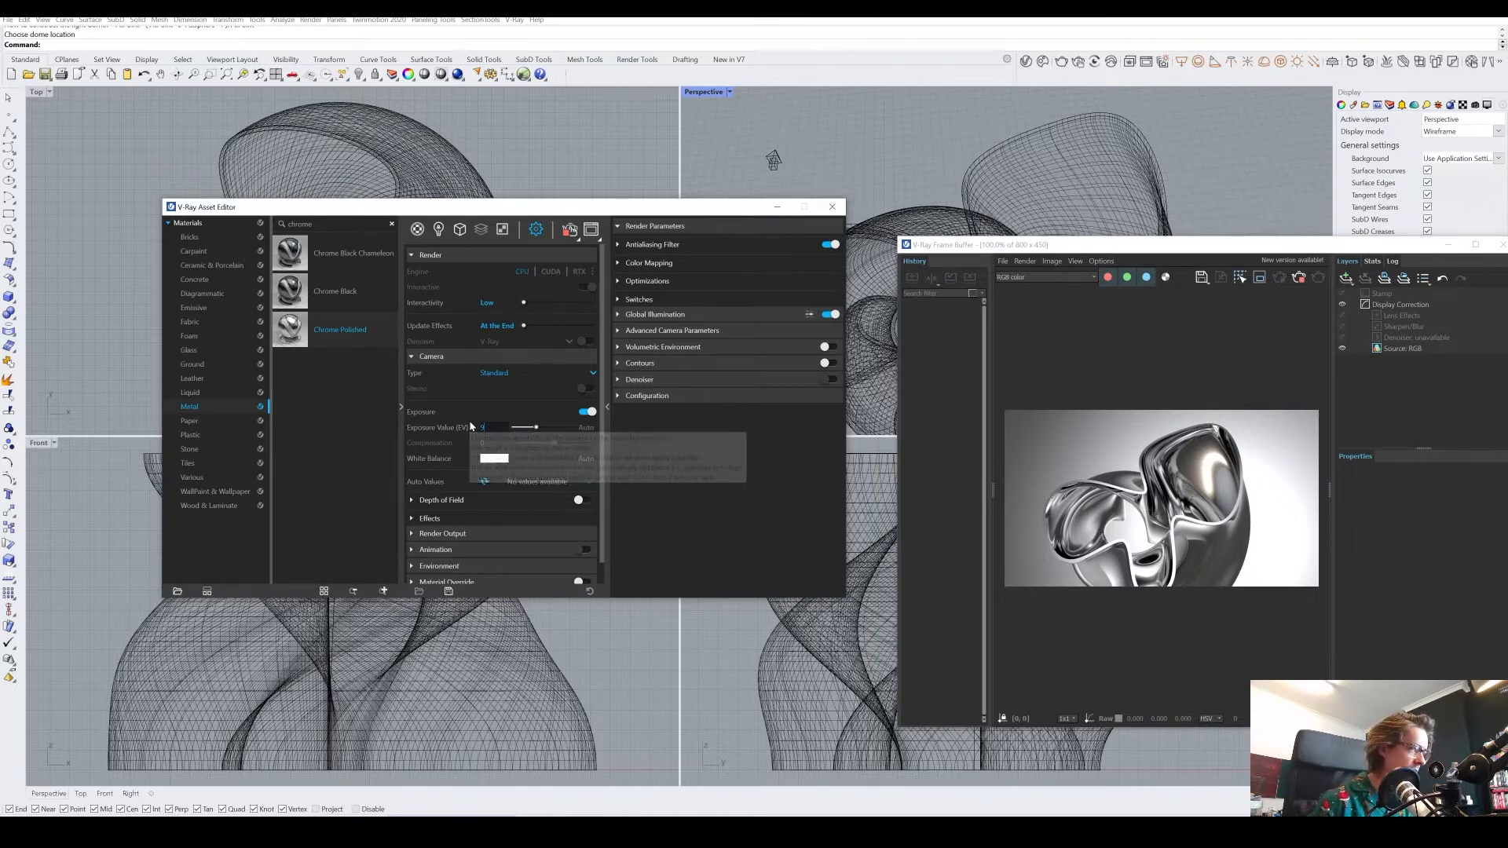
{"action": "key", "text": "Return"}
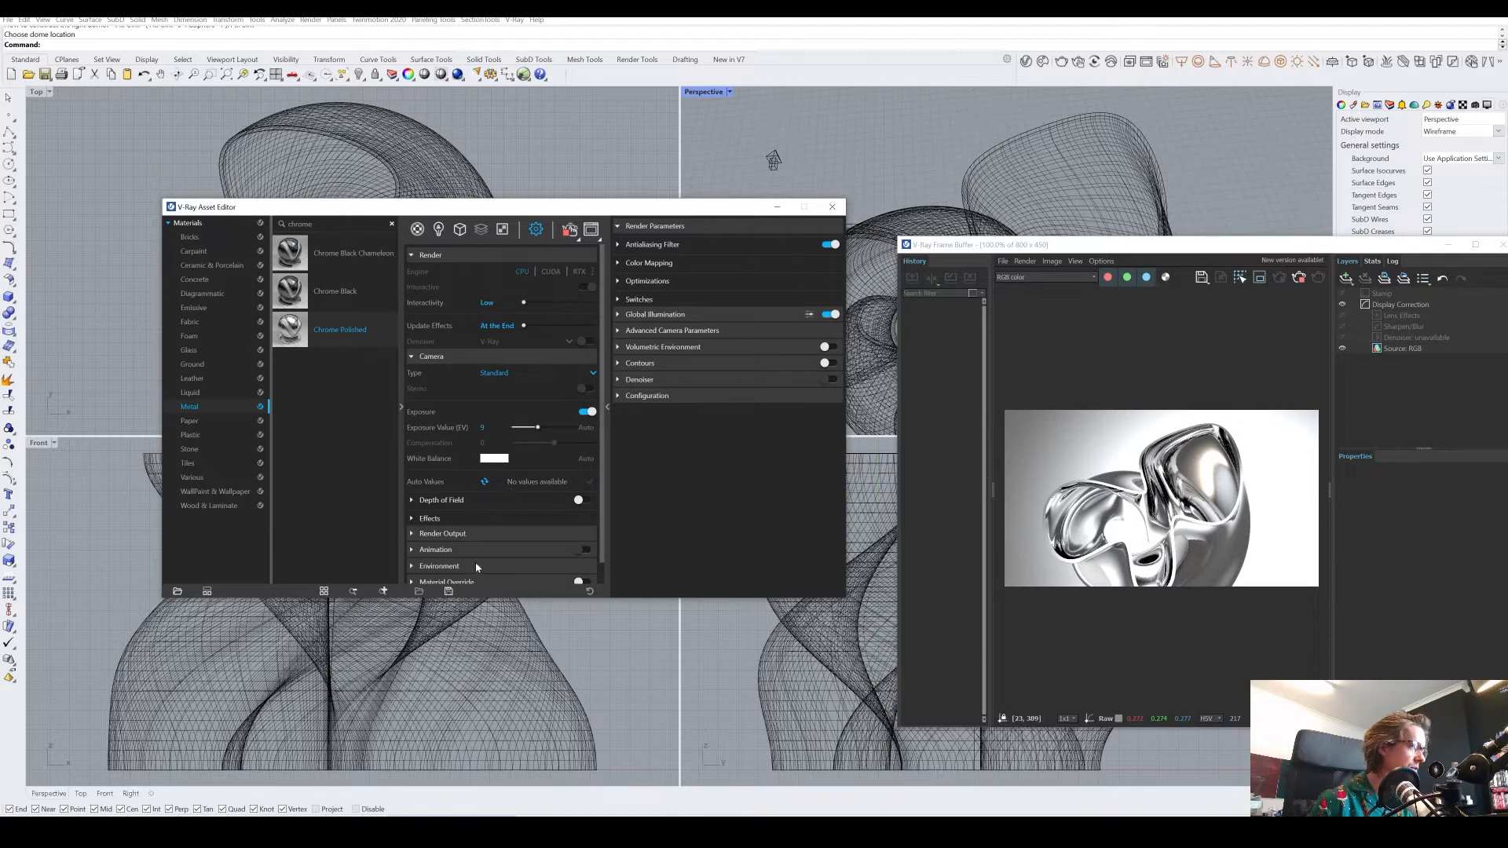
- Enable the camera's depth of field and pick a focus point on the vase in the perspective view
{"action": "left_click", "coordinate": [412, 501]}
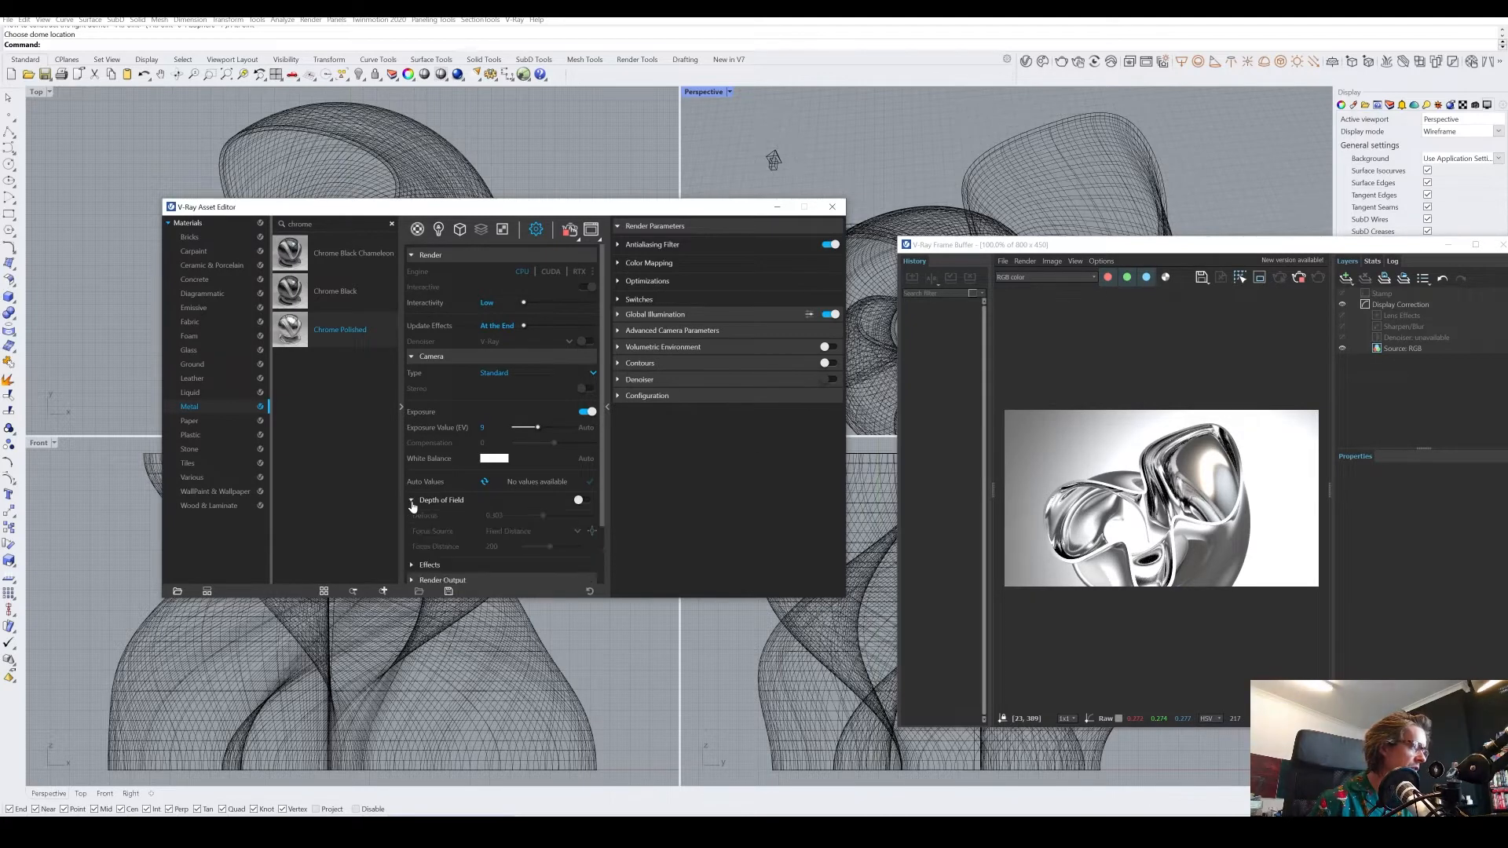
{"action": "scroll", "coordinate": [1178, 518], "scroll_direction": "up", "scroll_amount": 2}
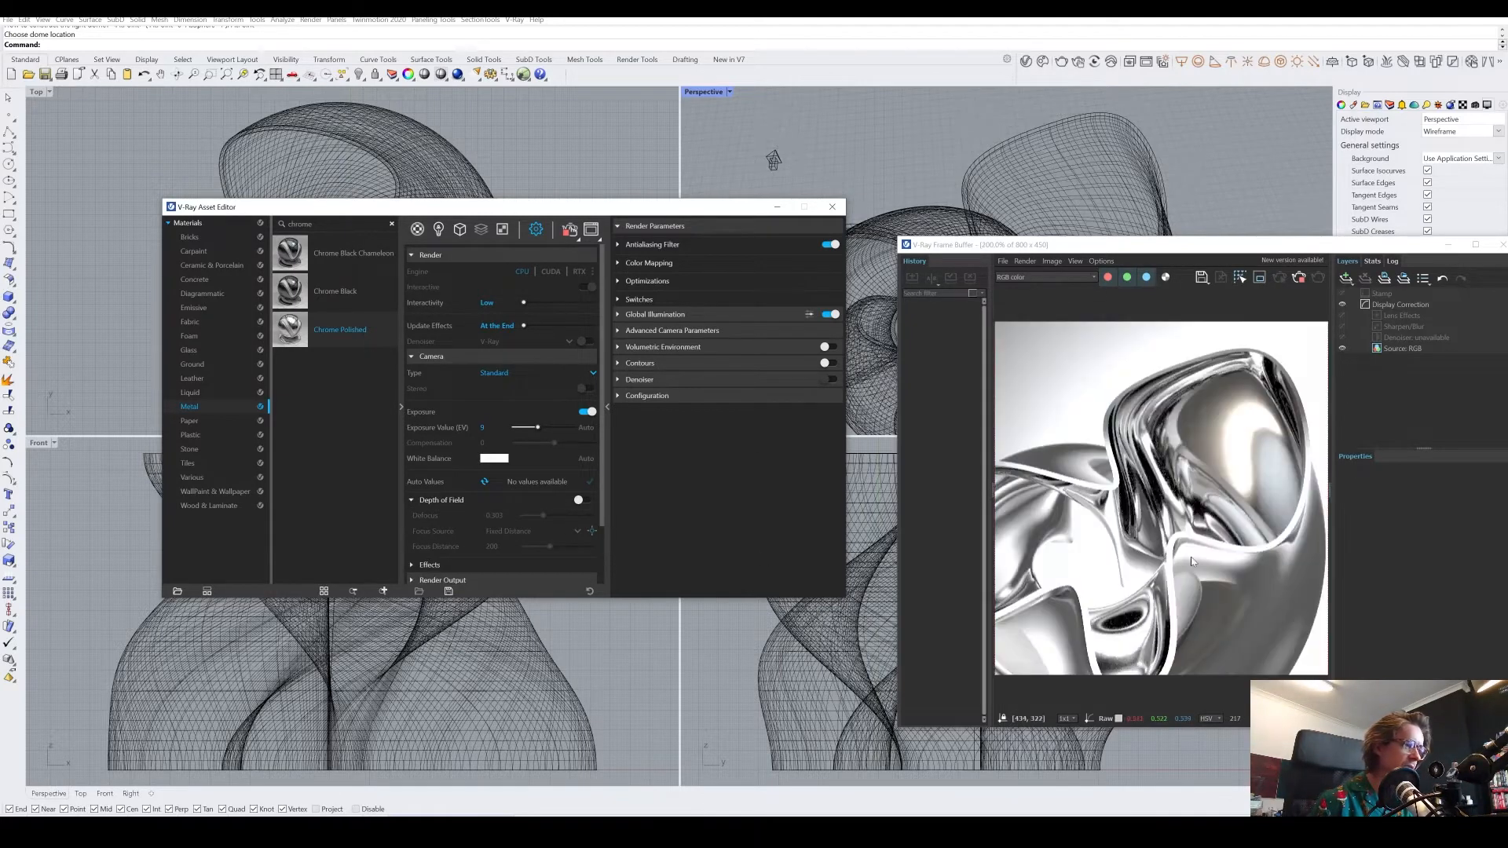
{"action": "left_click", "coordinate": [579, 501]}
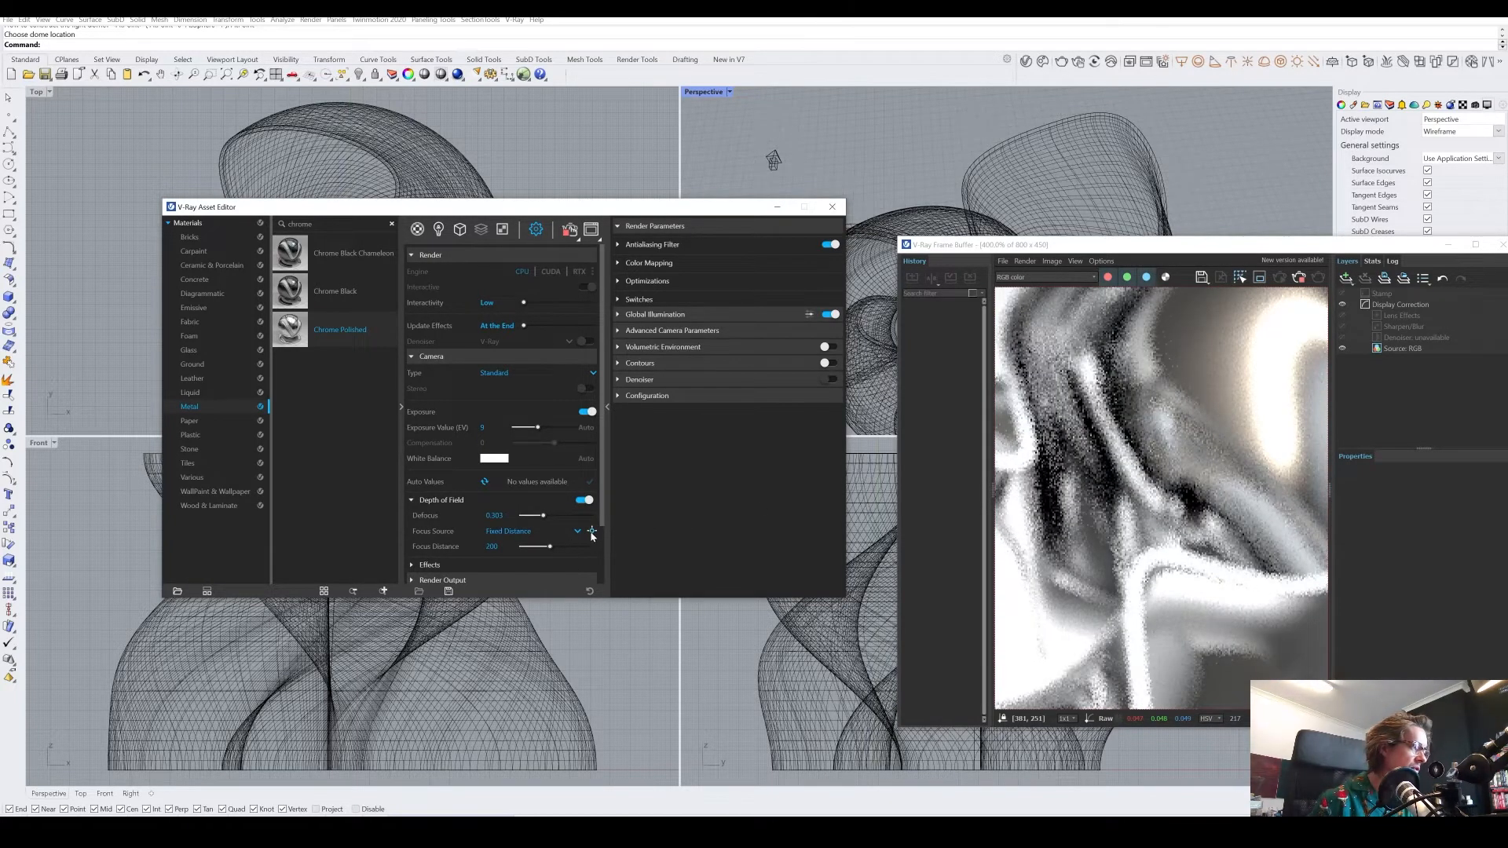
{"action": "left_click", "coordinate": [592, 532]}
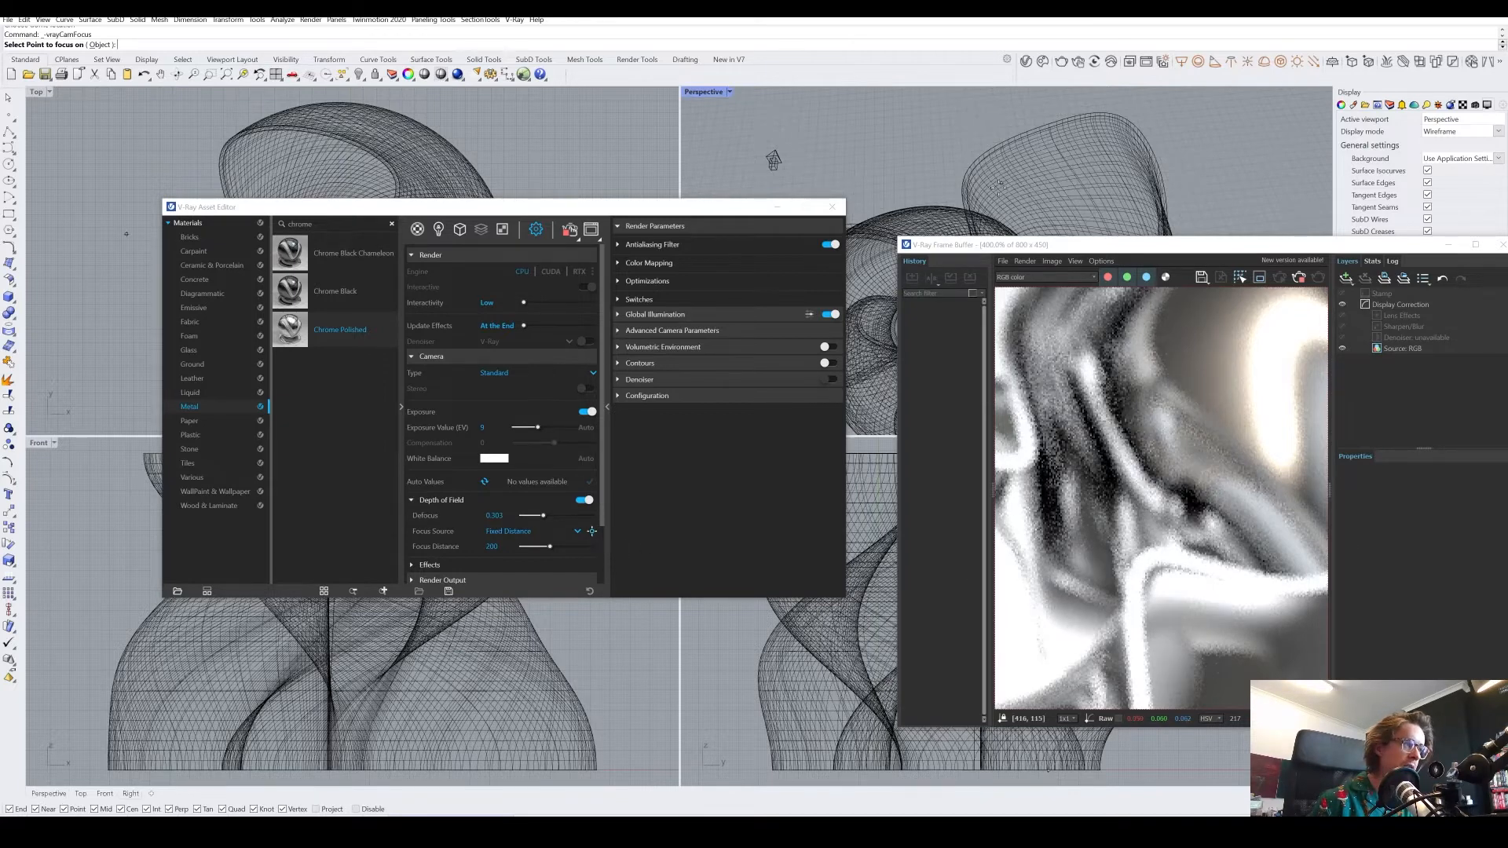
{"action": "scroll", "coordinate": [973, 204], "scroll_direction": "down", "scroll_amount": 3}
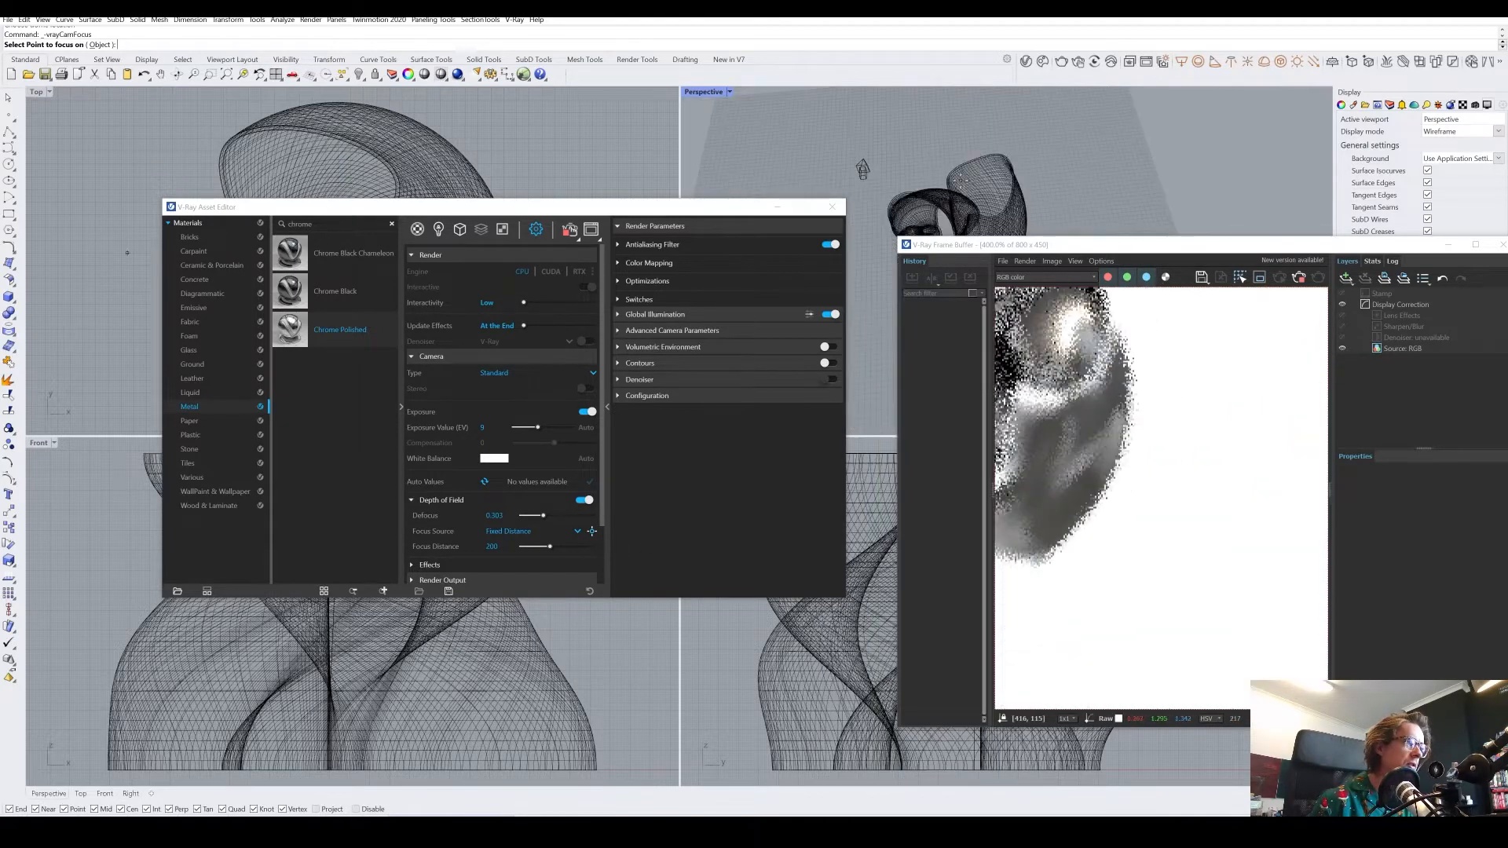
{"action": "scroll", "coordinate": [982, 213], "scroll_direction": "up", "scroll_amount": 5}
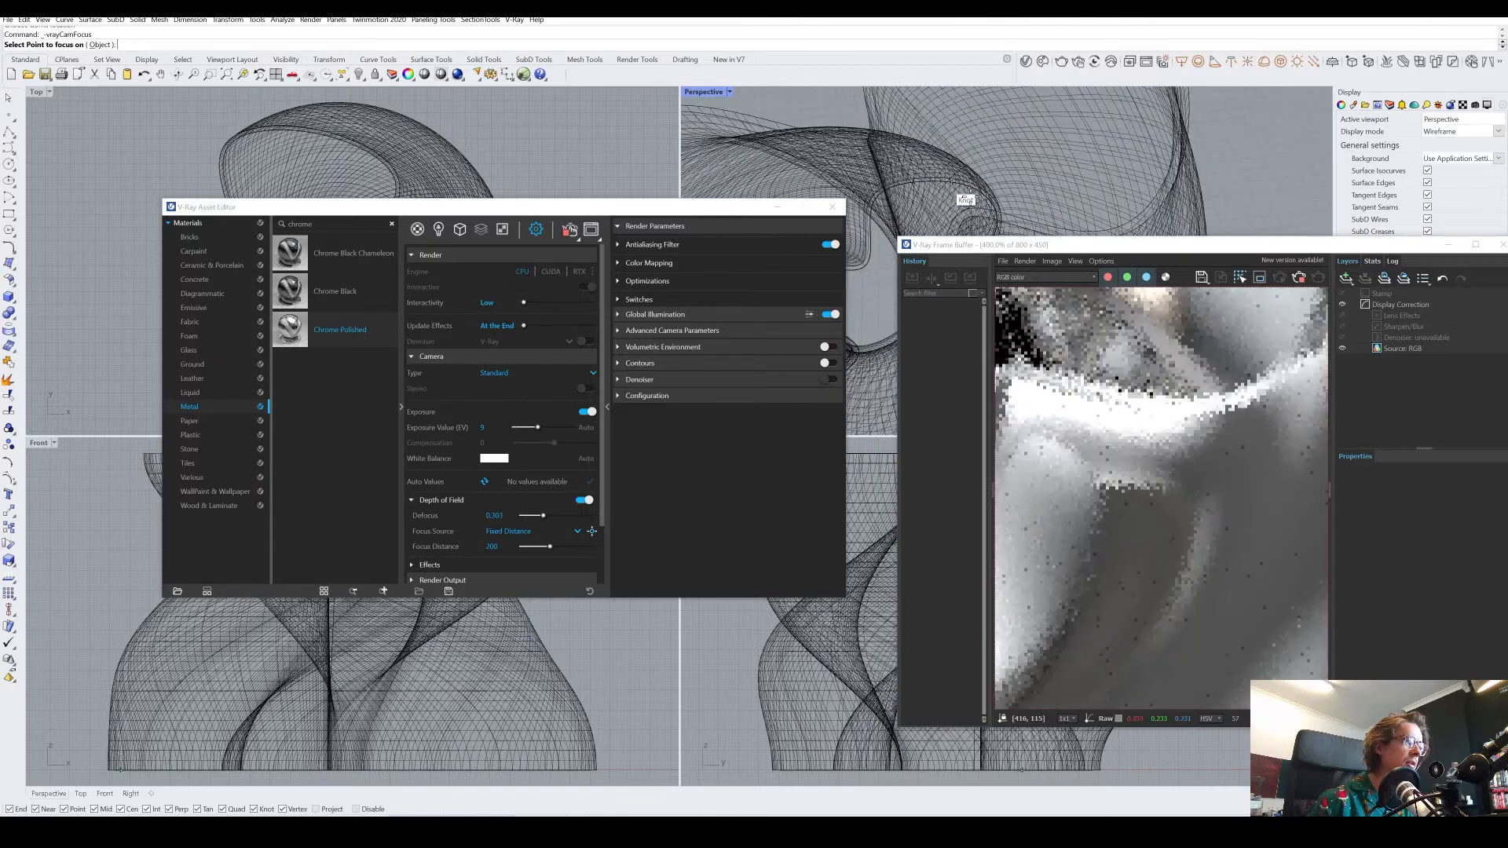
{"action": "left_click", "coordinate": [964, 211]}
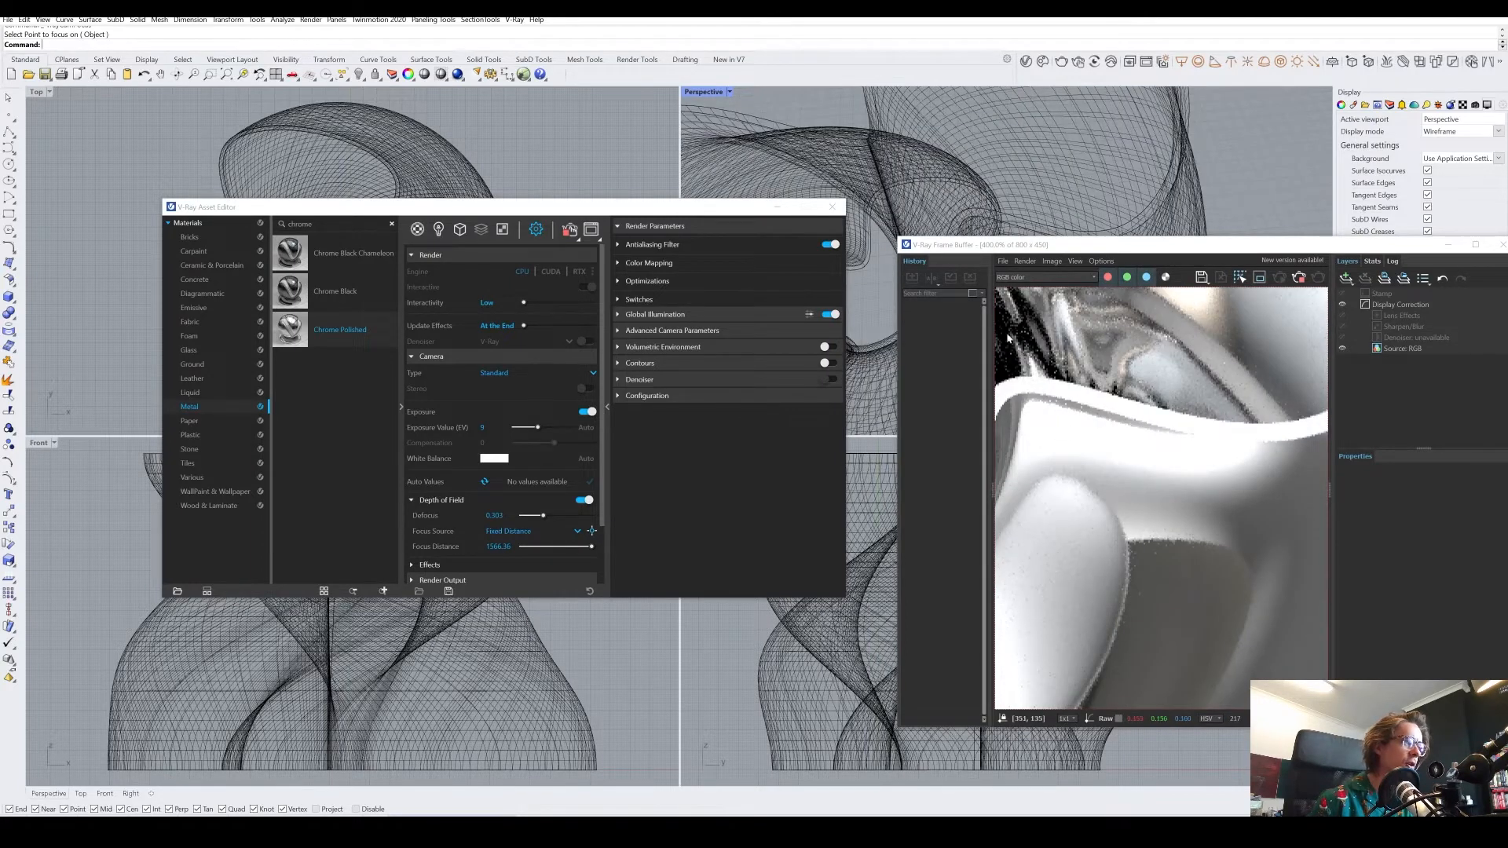
- Try a depth of field defocus of 0.204 in the render, and switch depth of field off again
{"action": "scroll", "coordinate": [958, 172], "scroll_direction": "down", "scroll_amount": 3}
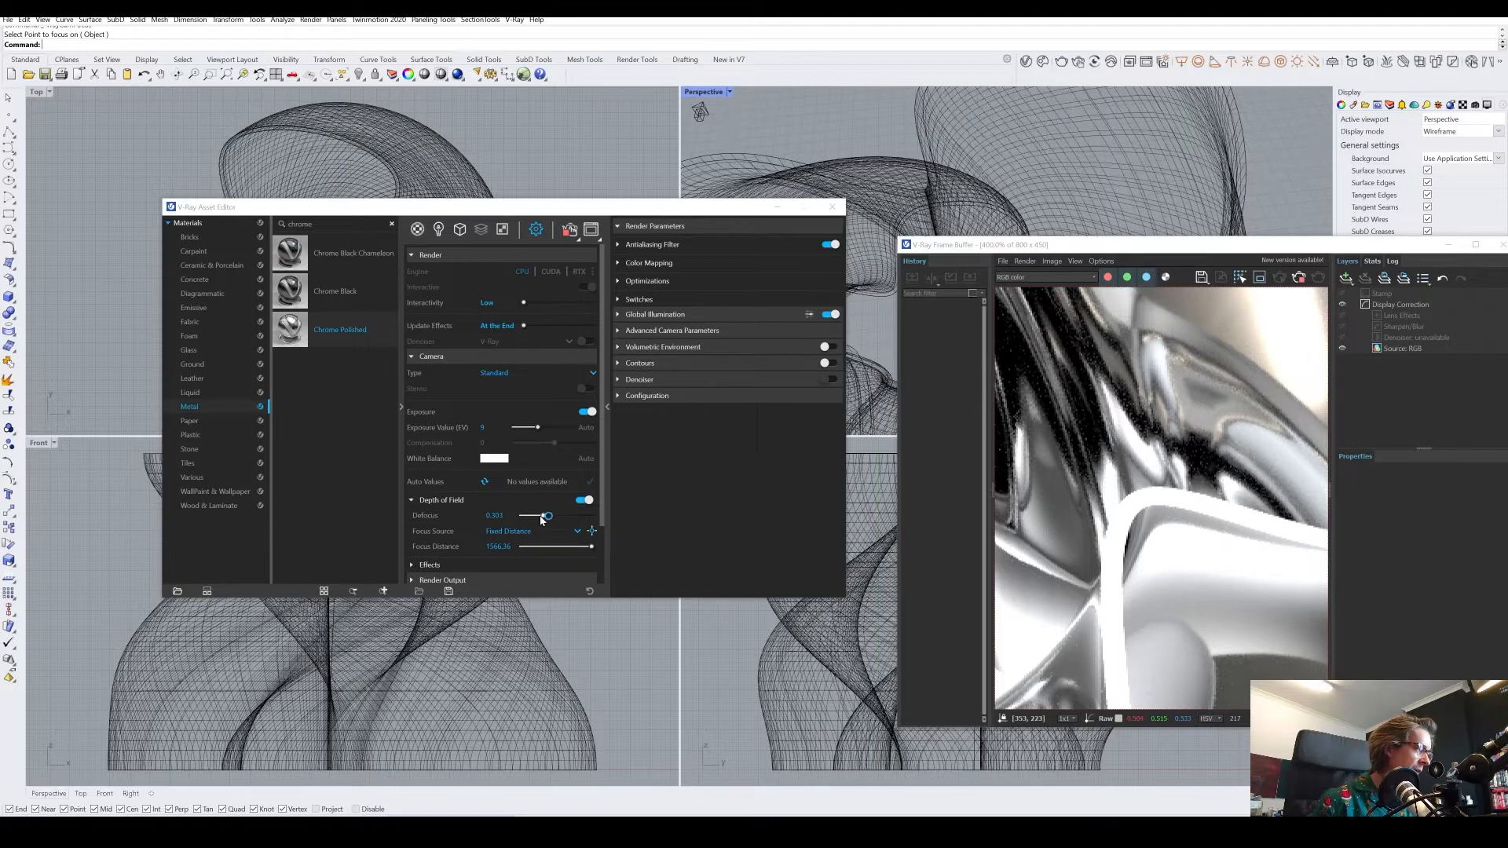
{"action": "left_click_drag", "start_coordinate": [542, 519], "coordinate": [576, 522]}
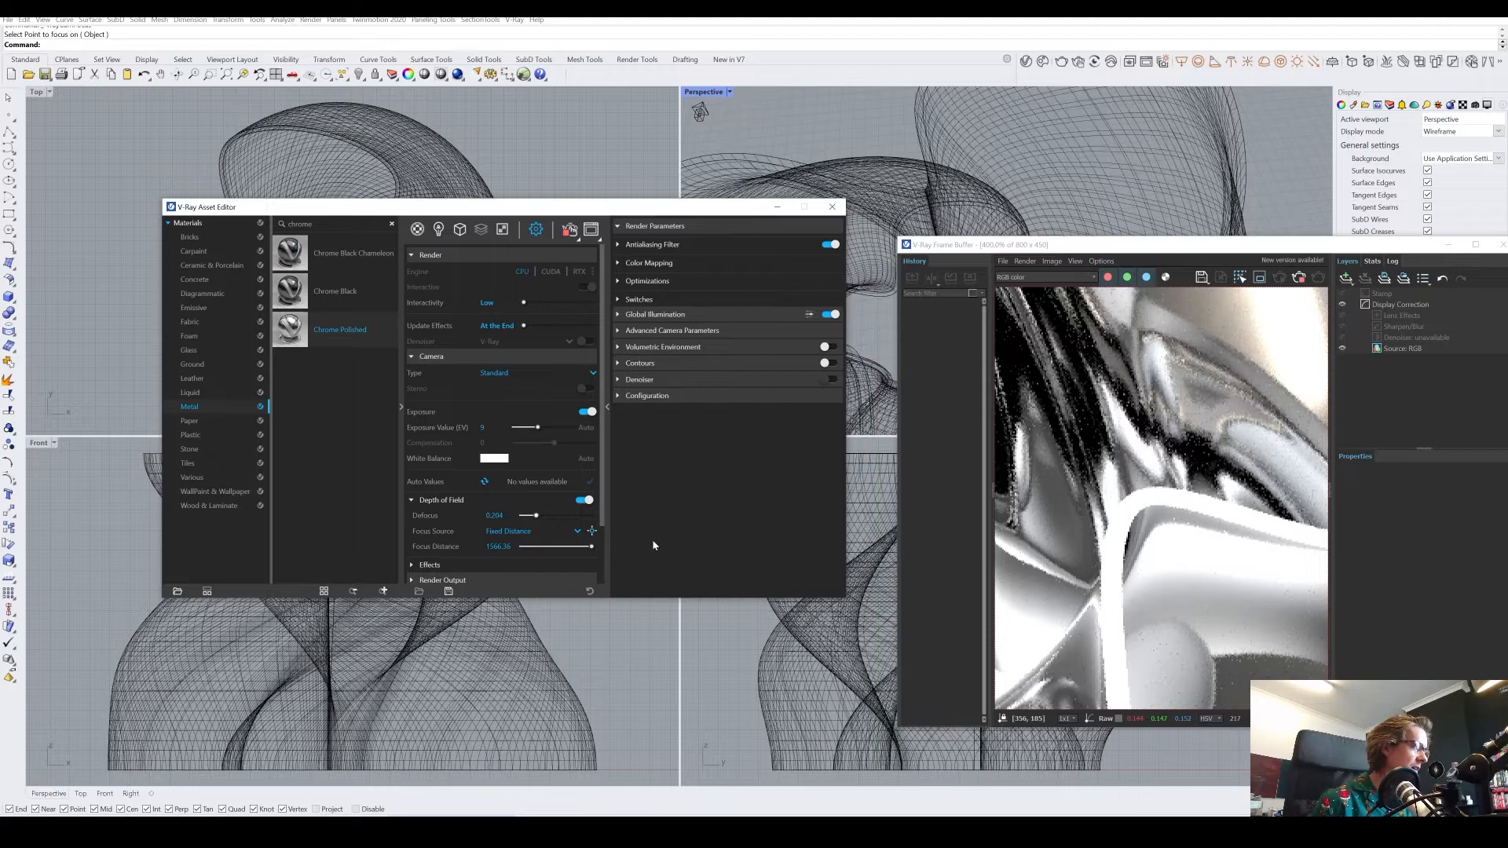
{"action": "left_click", "coordinate": [586, 500]}
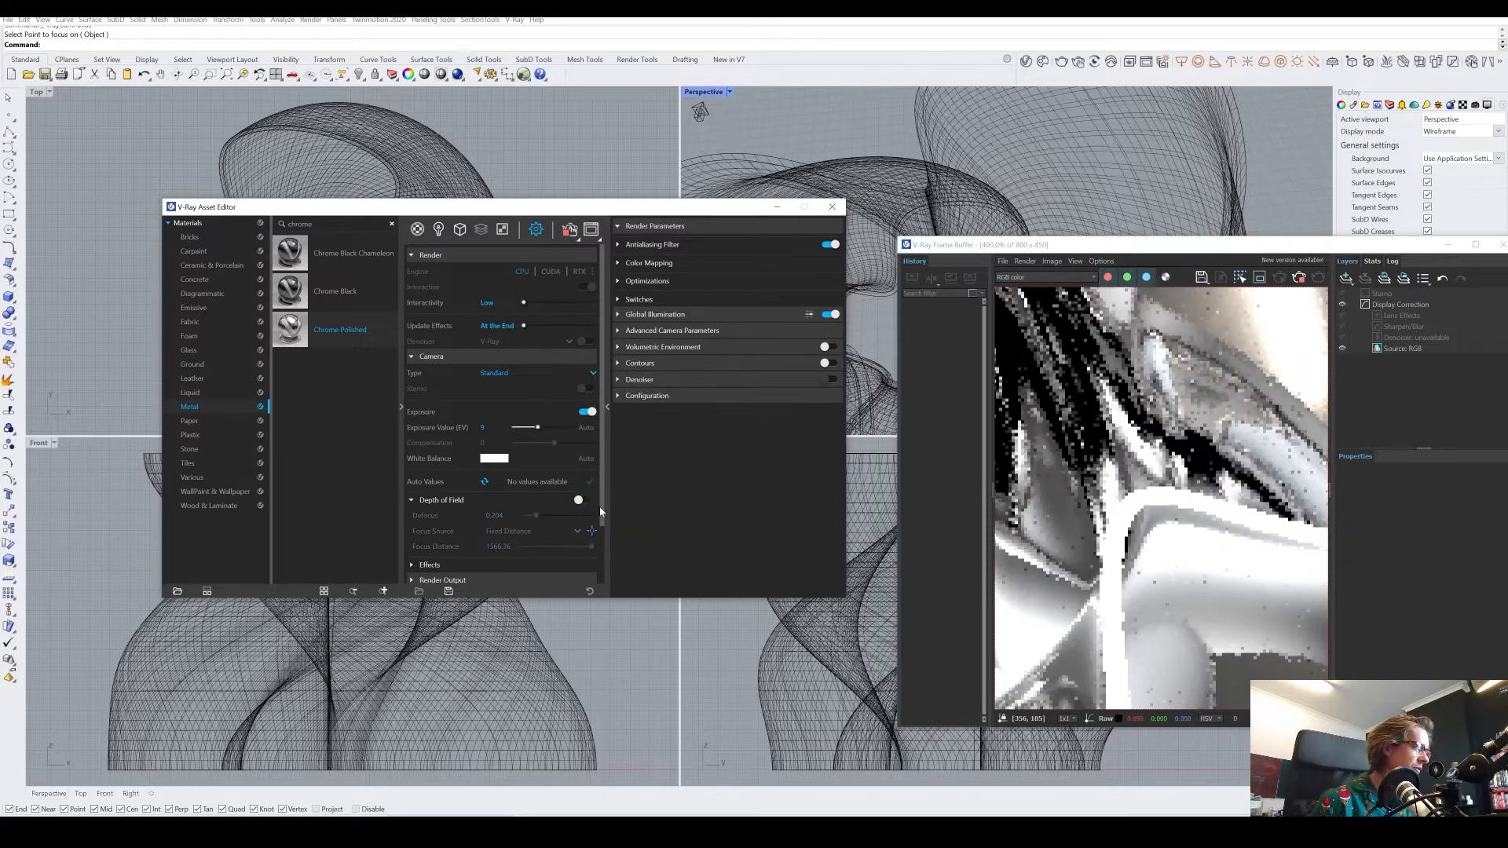
- Set the render output to a 1:1 square aspect ratio with an image width of 1500 pixels
{"action": "scroll", "coordinate": [585, 518], "scroll_direction": "down", "scroll_amount": 3}
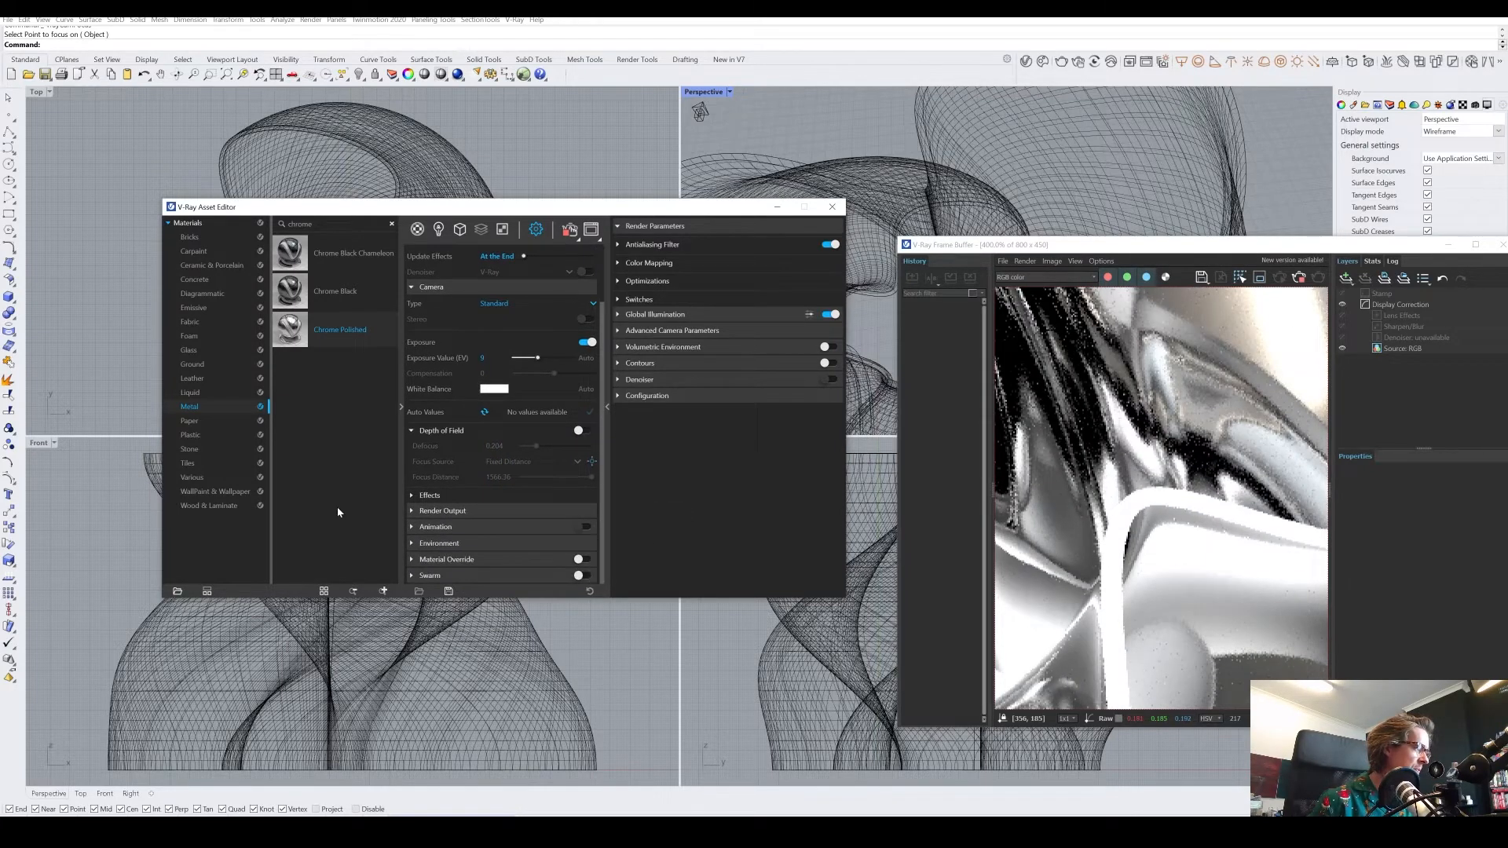
{"action": "left_click", "coordinate": [413, 497]}
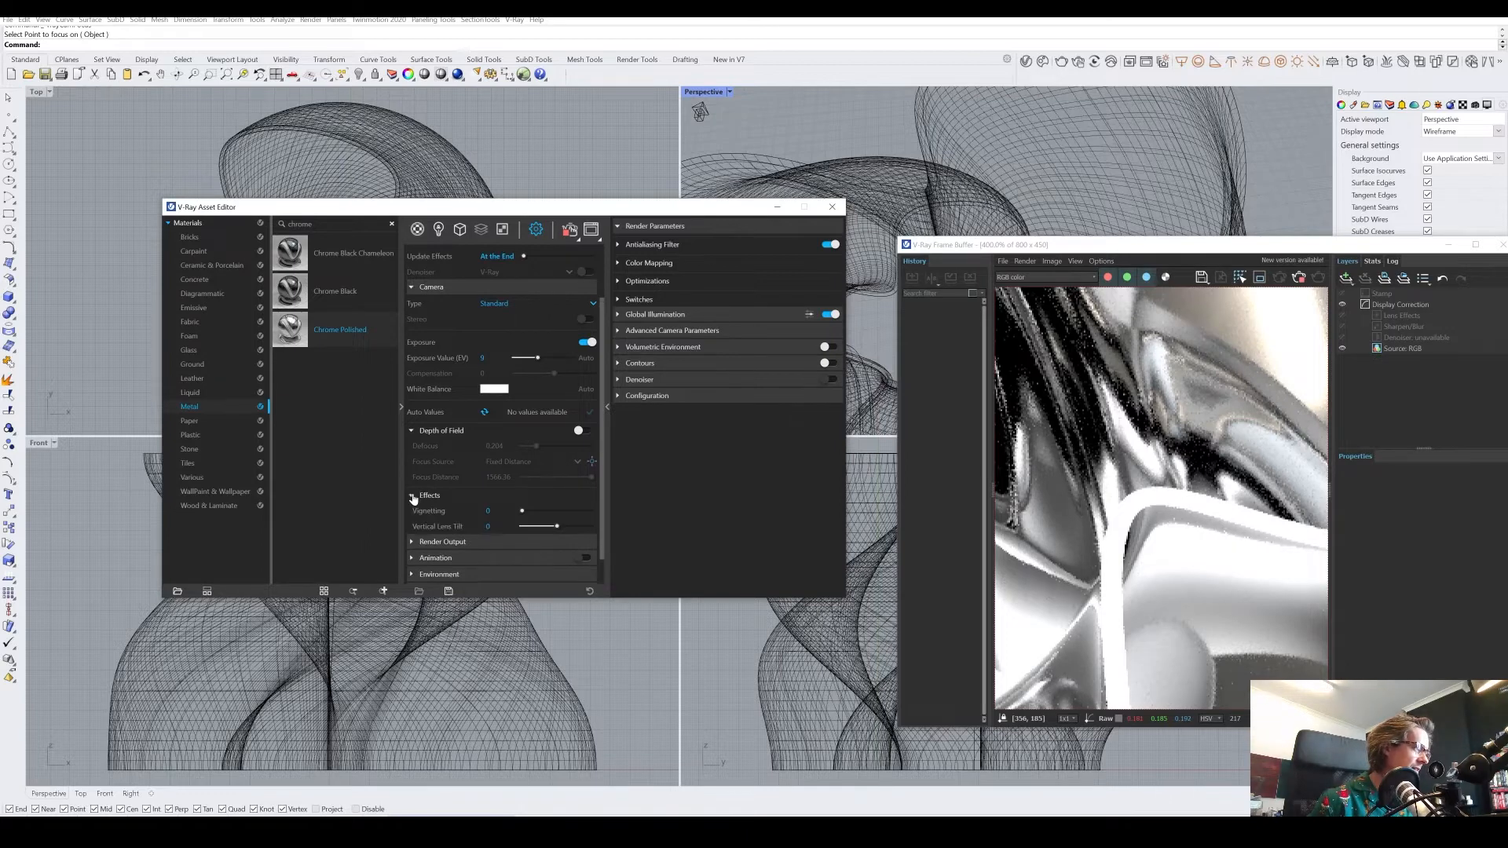
{"action": "left_click", "coordinate": [411, 496]}
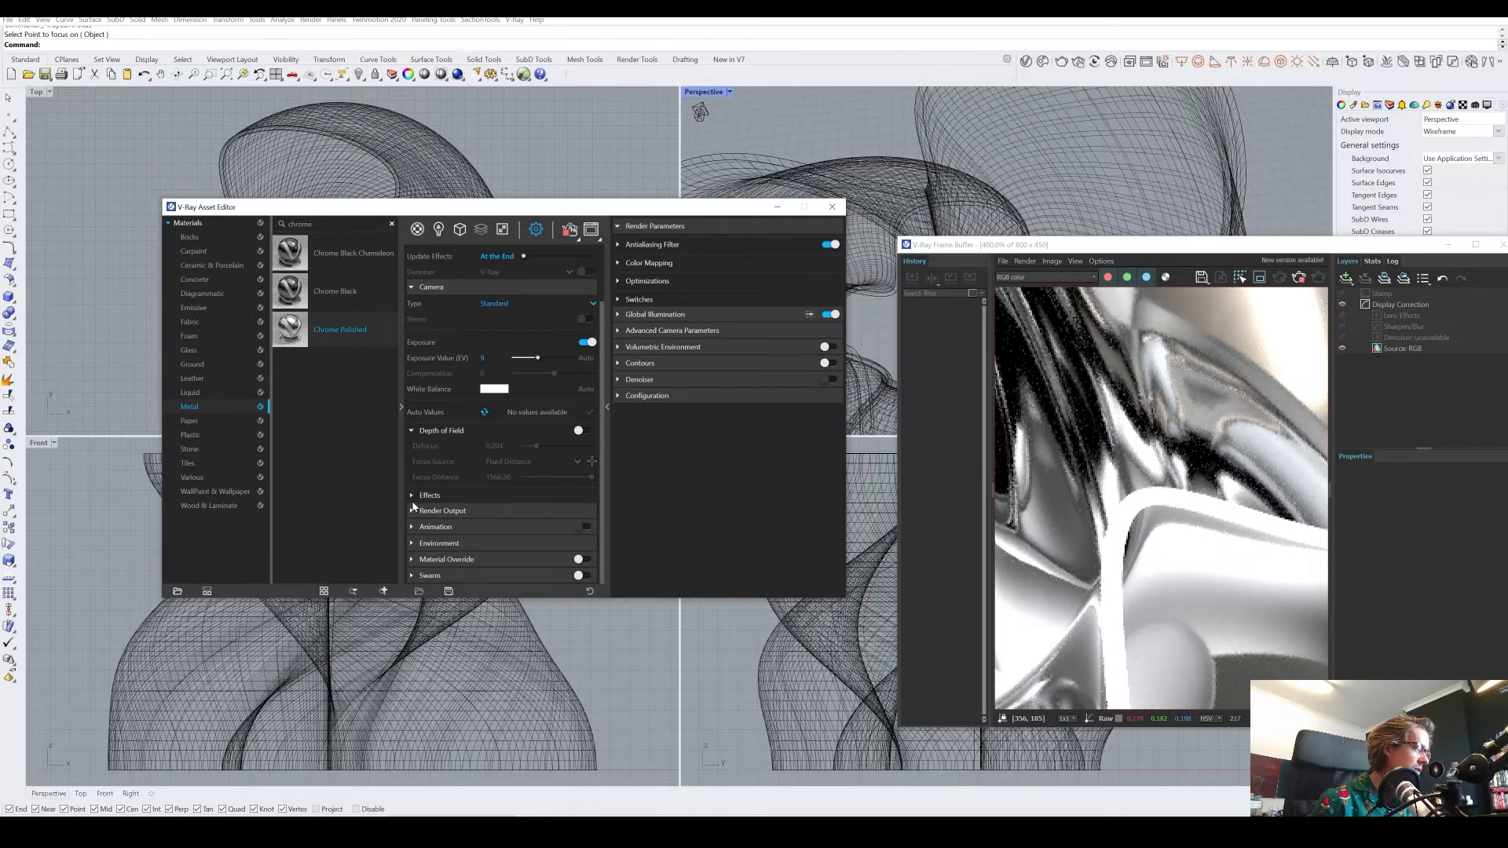
{"action": "left_click", "coordinate": [413, 511]}
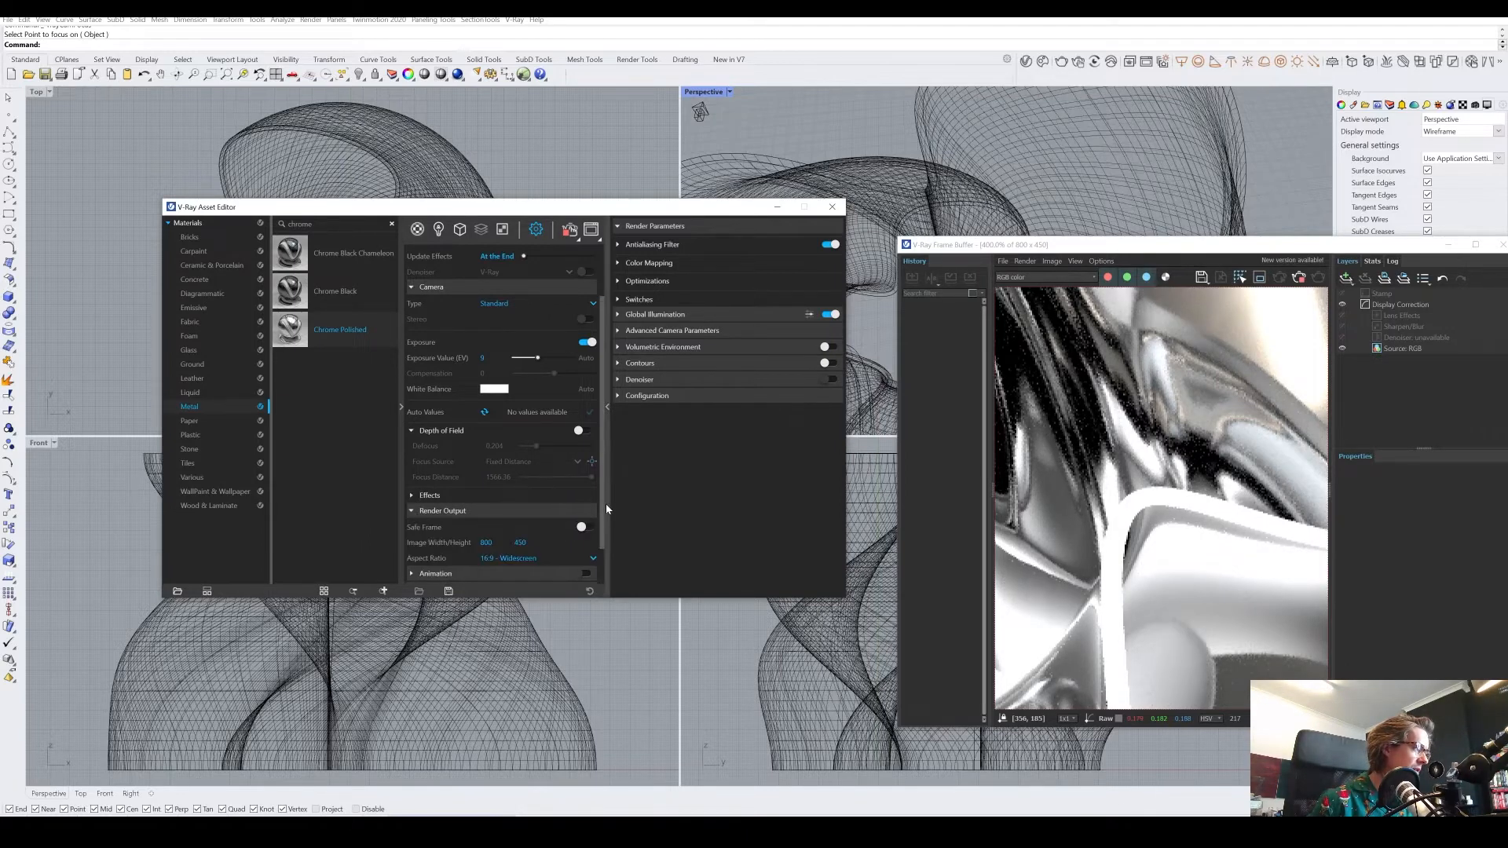
{"action": "left_click", "coordinate": [590, 558]}
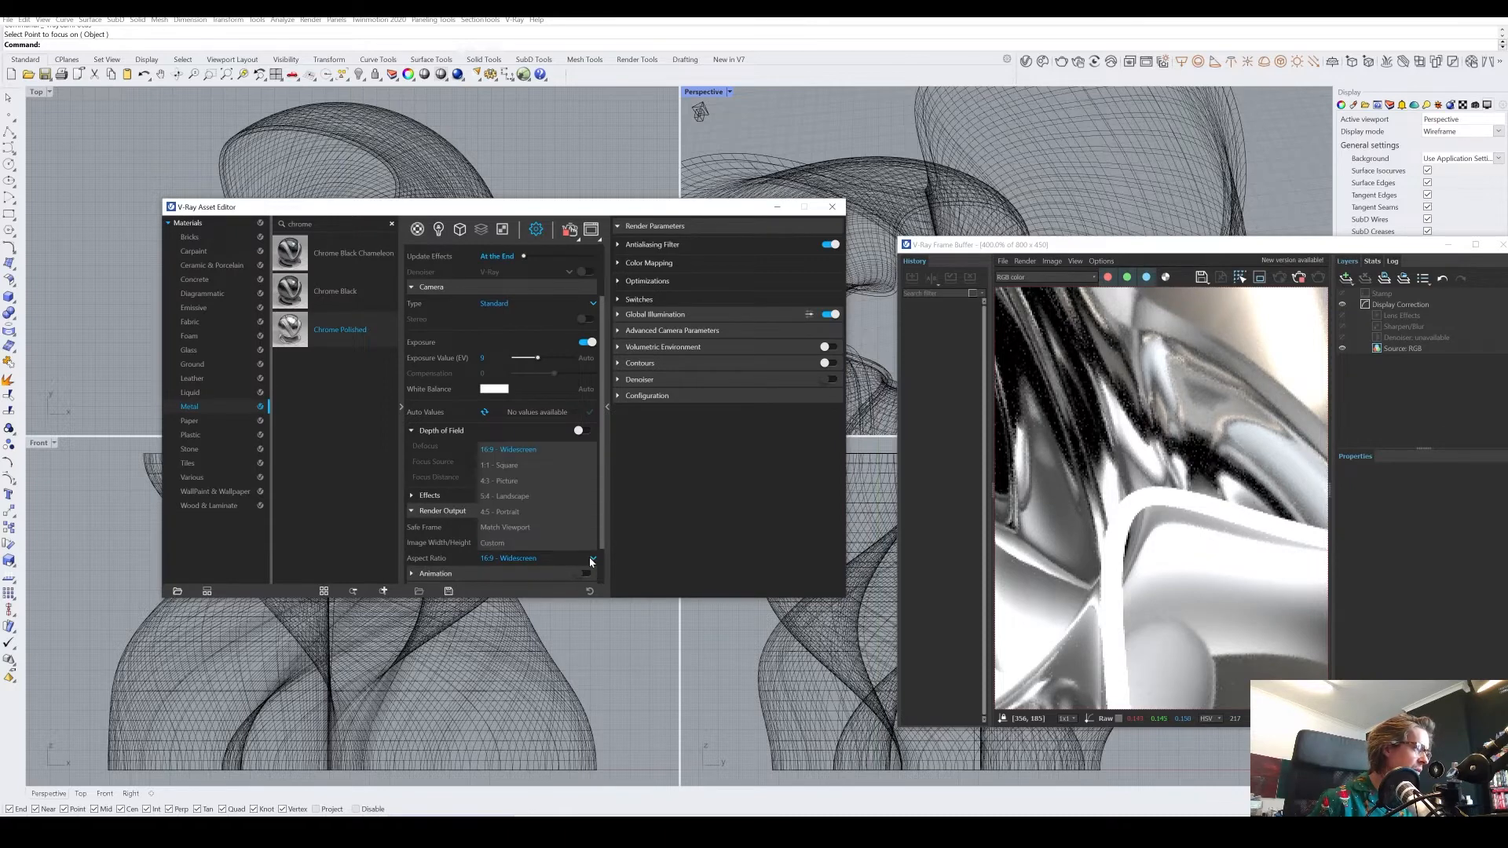
{"action": "left_click", "coordinate": [506, 475]}
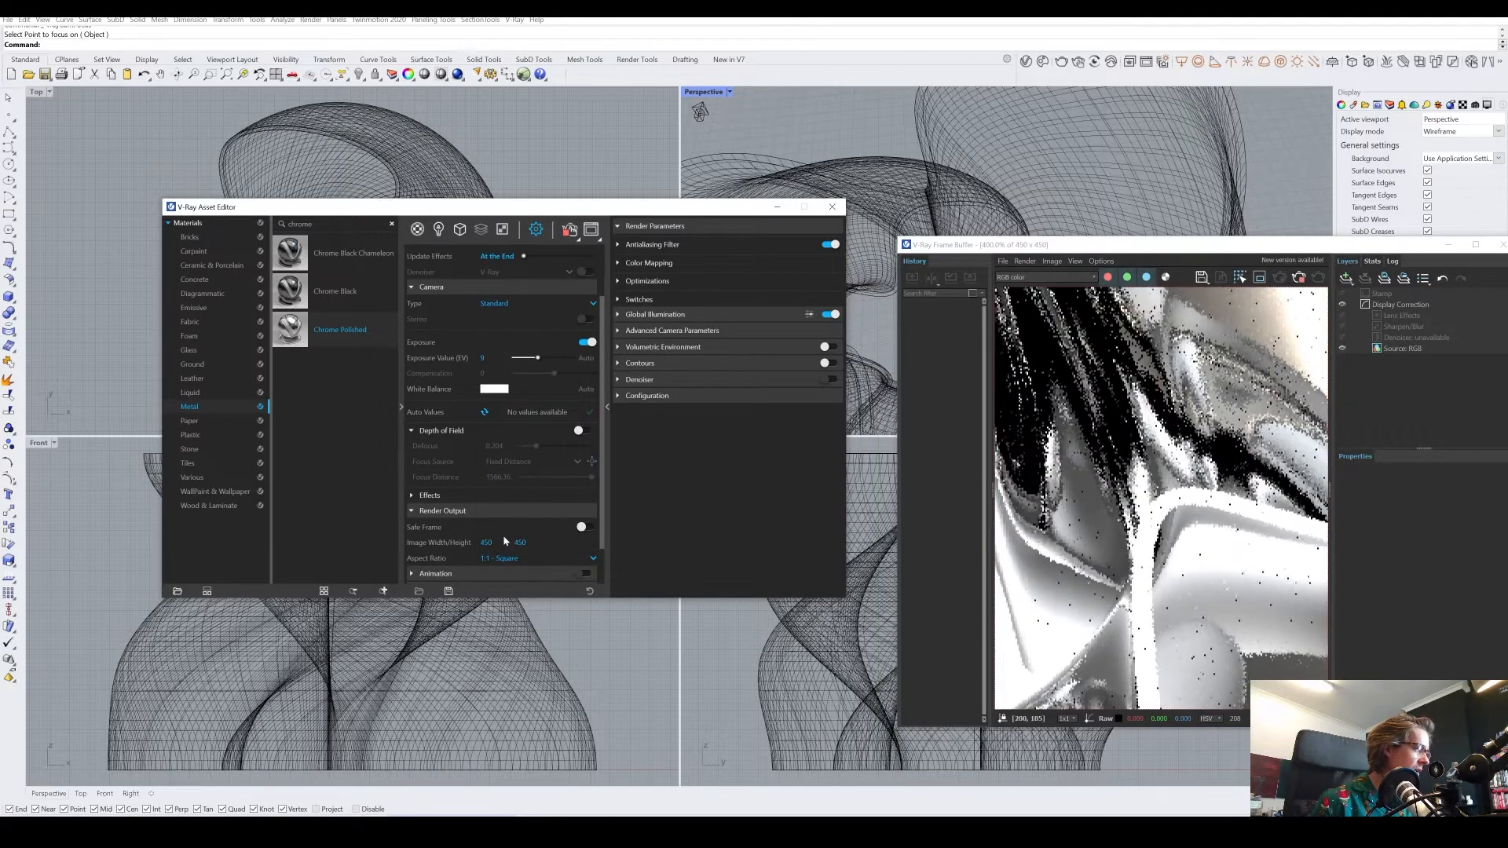
{"action": "left_click", "coordinate": [486, 543]}
{"action": "type", "text": "1500"}
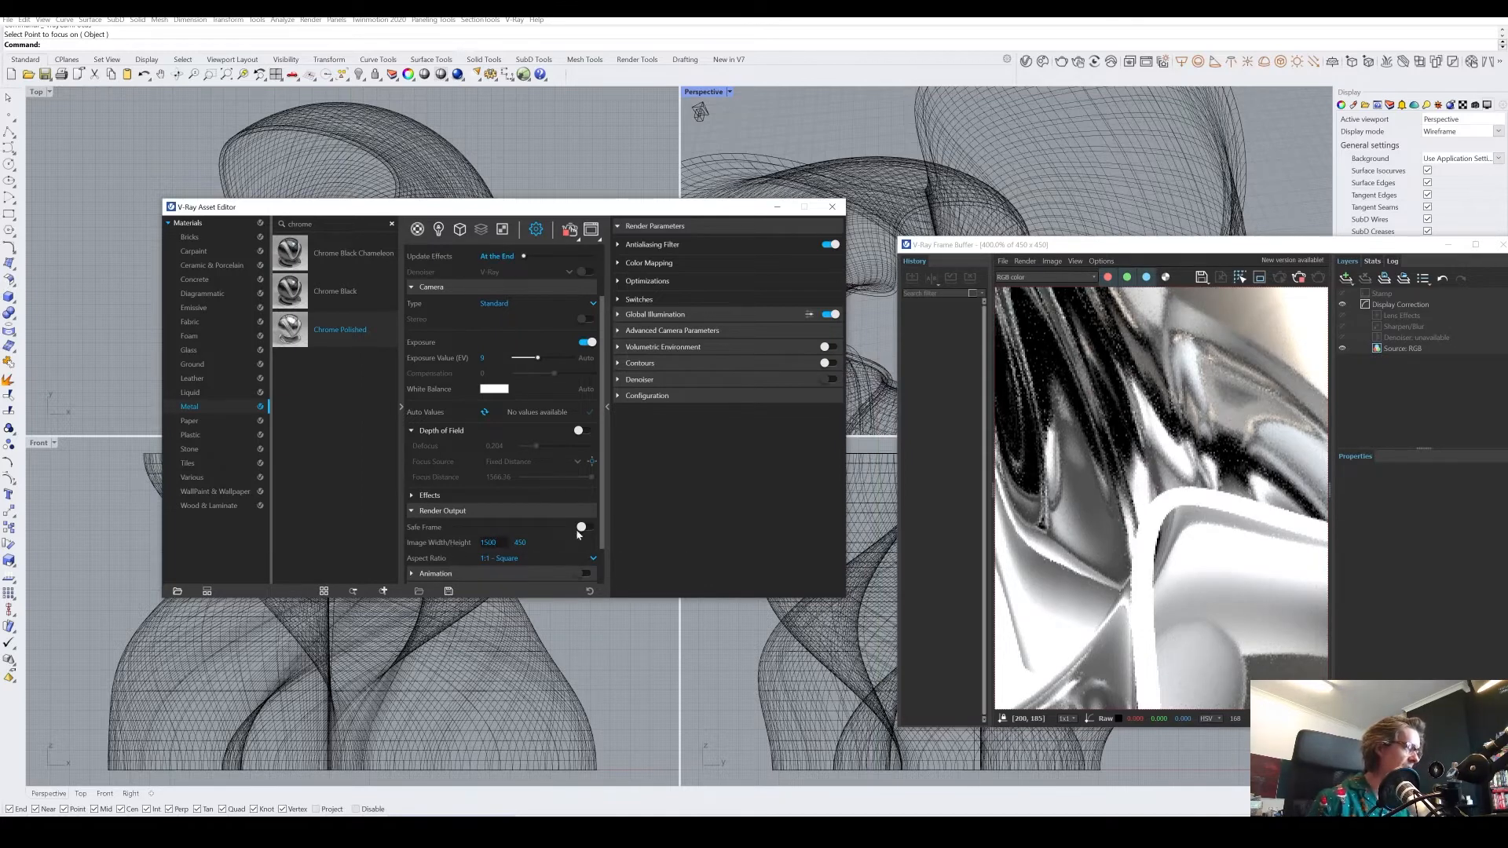
{"action": "key", "text": "Return"}
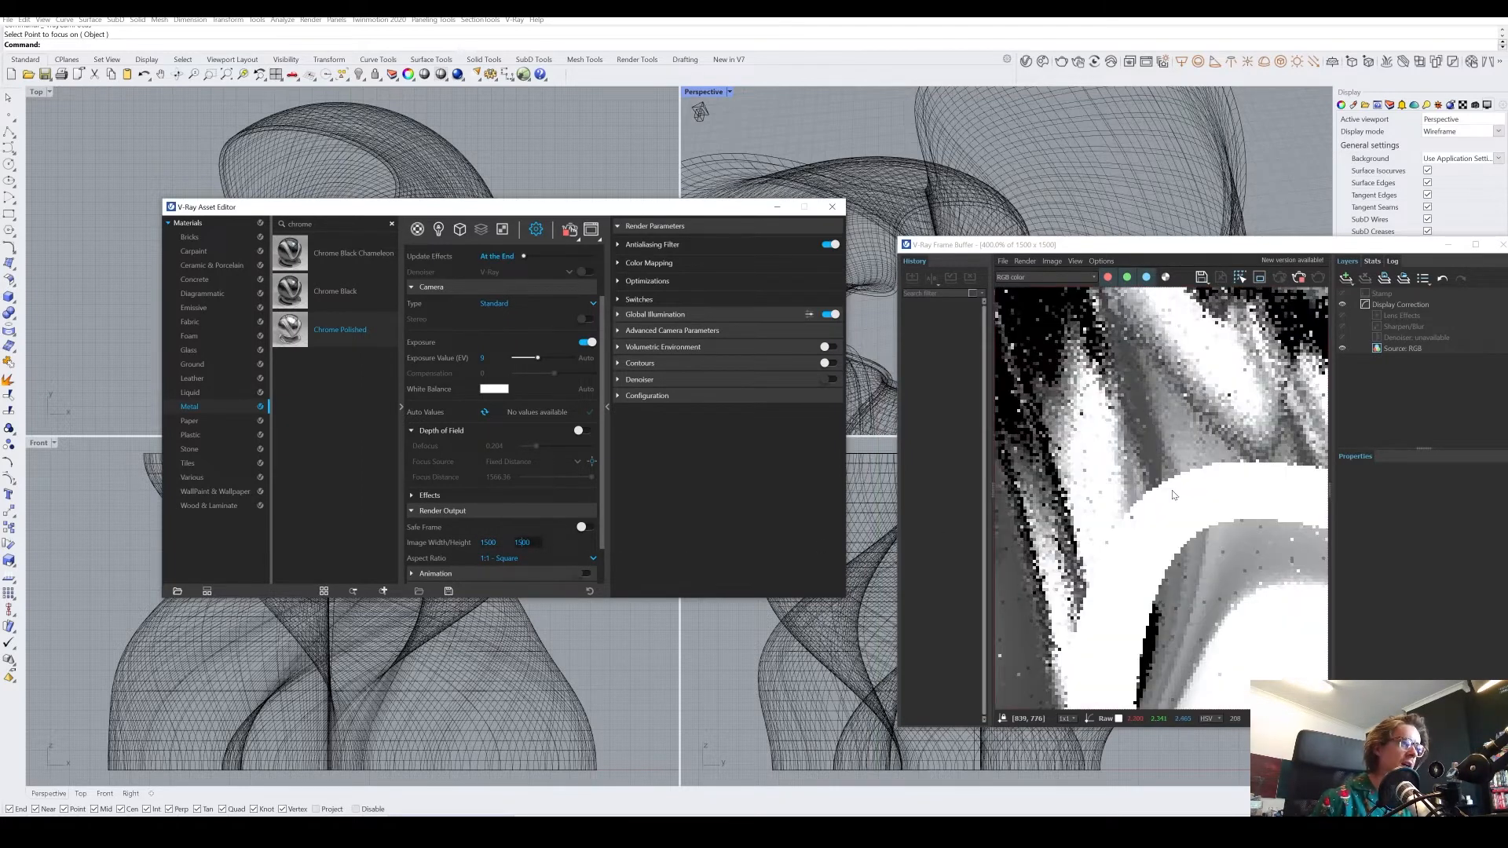
- Close the V-Ray Frame Buffer to stop the current render and start a new render of the vase
{"action": "left_click_drag", "start_coordinate": [1245, 250], "coordinate": [1165, 249]}
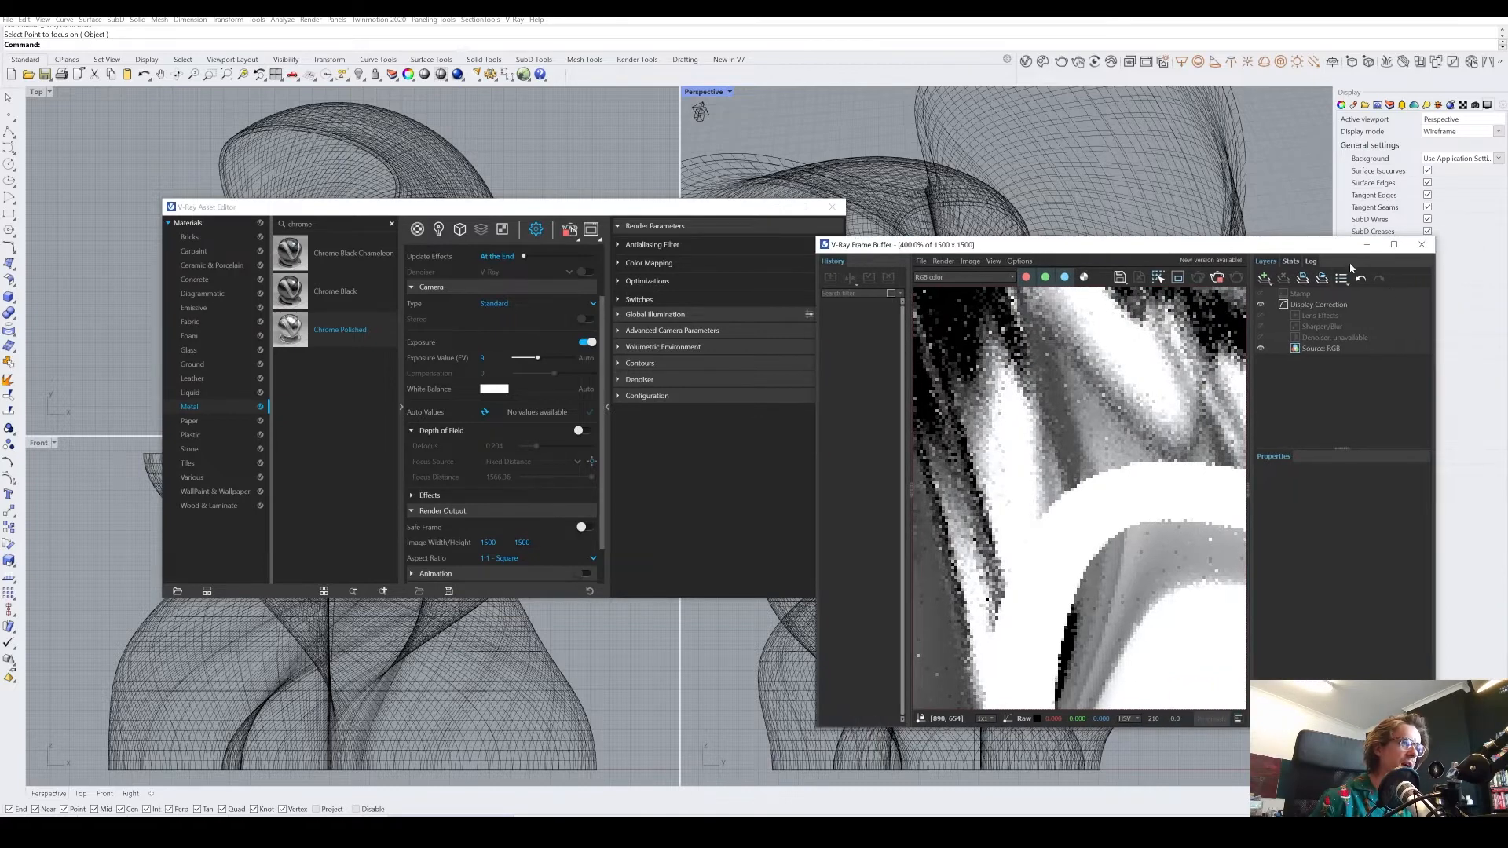
{"action": "left_click", "coordinate": [1421, 244]}
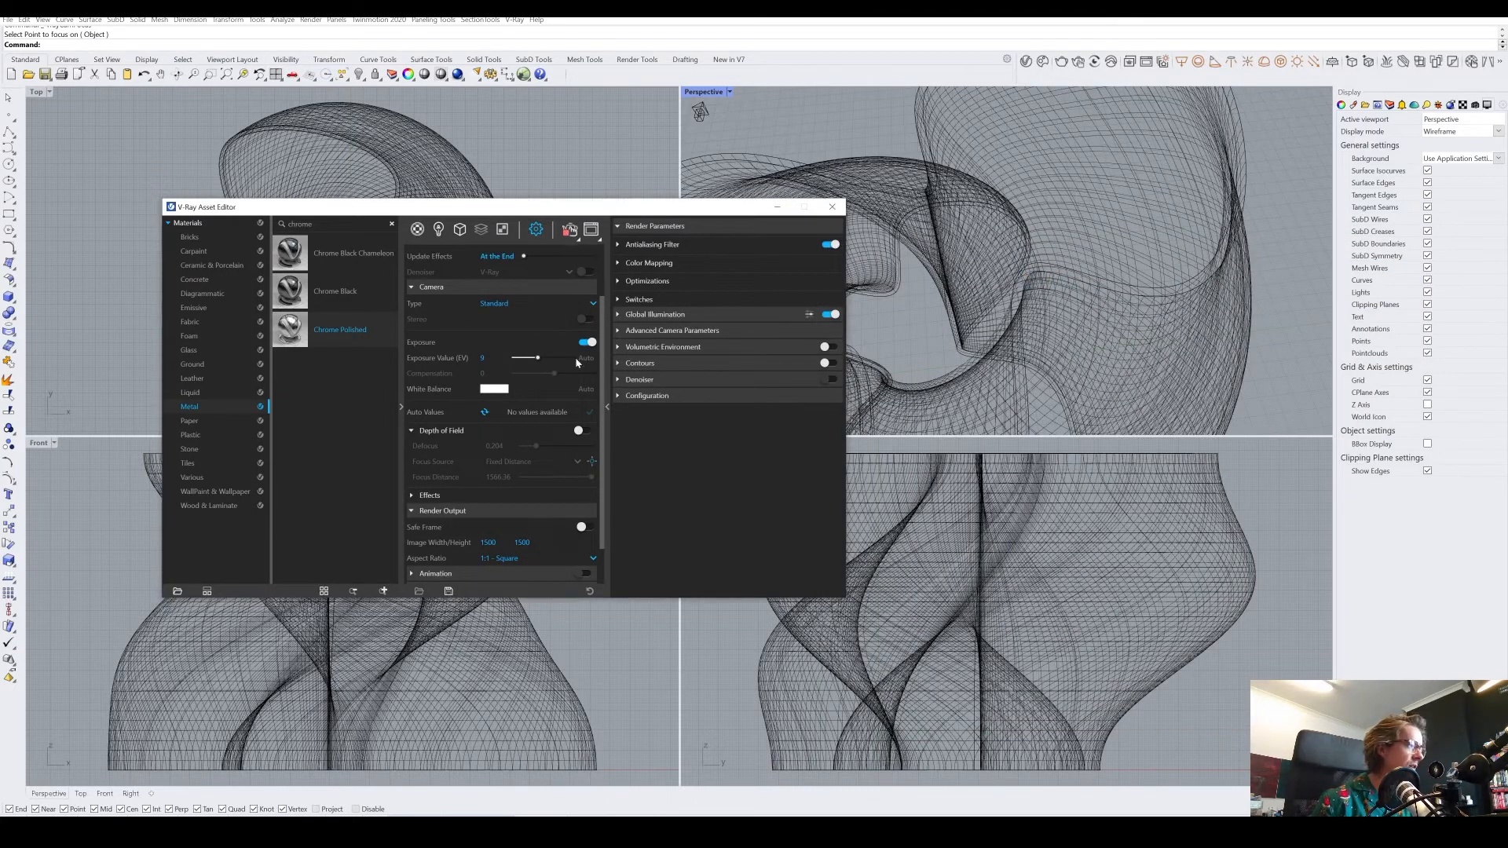
{"action": "left_click", "coordinate": [571, 231]}
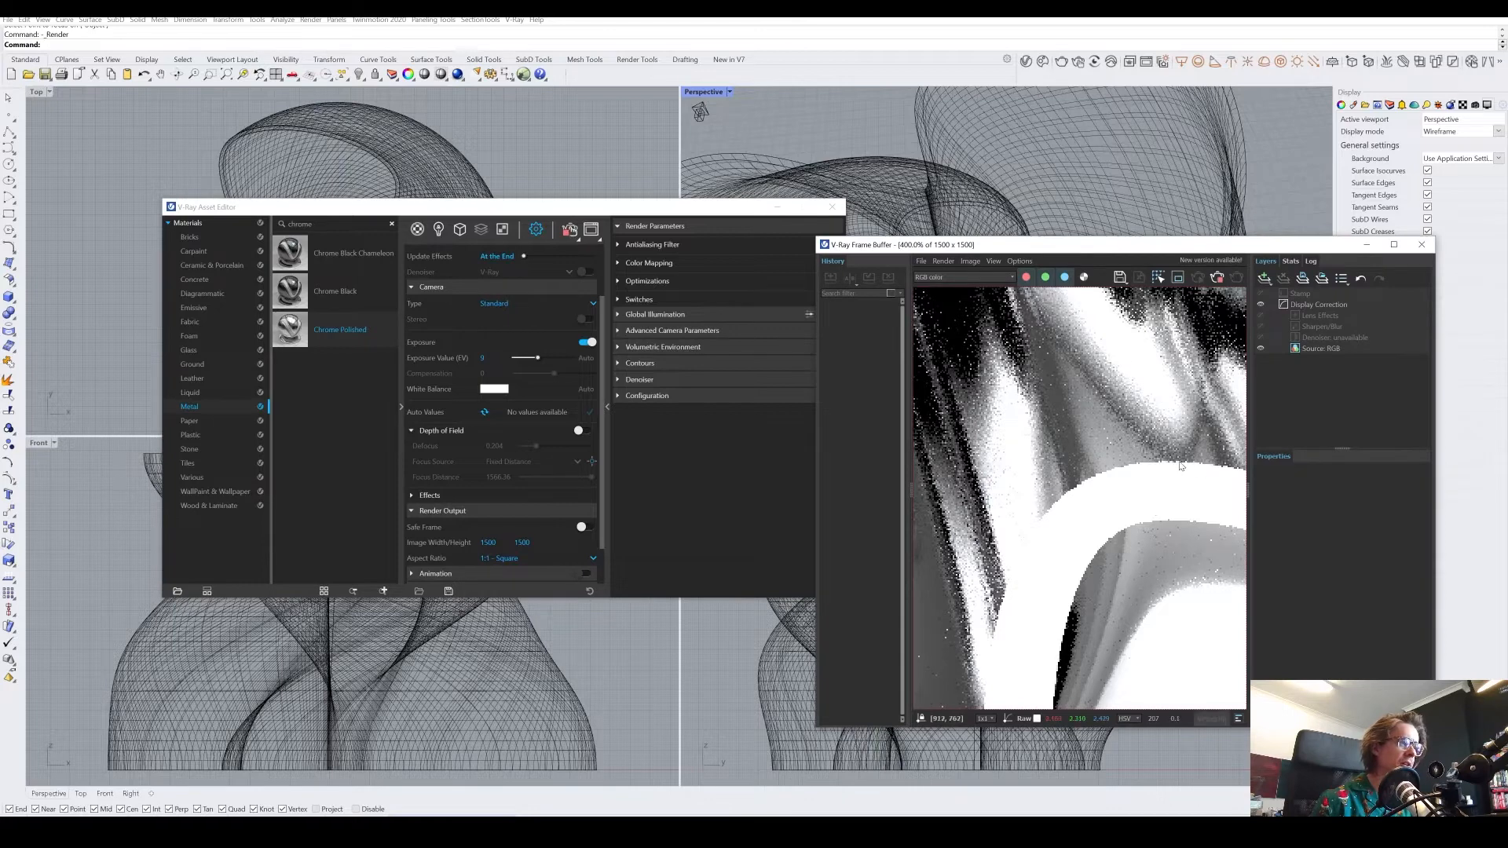
- Reframe the perspective camera so the vase's full curved body shows in the square render
{"action": "scroll", "coordinate": [1181, 466], "scroll_direction": "down", "scroll_amount": 3}
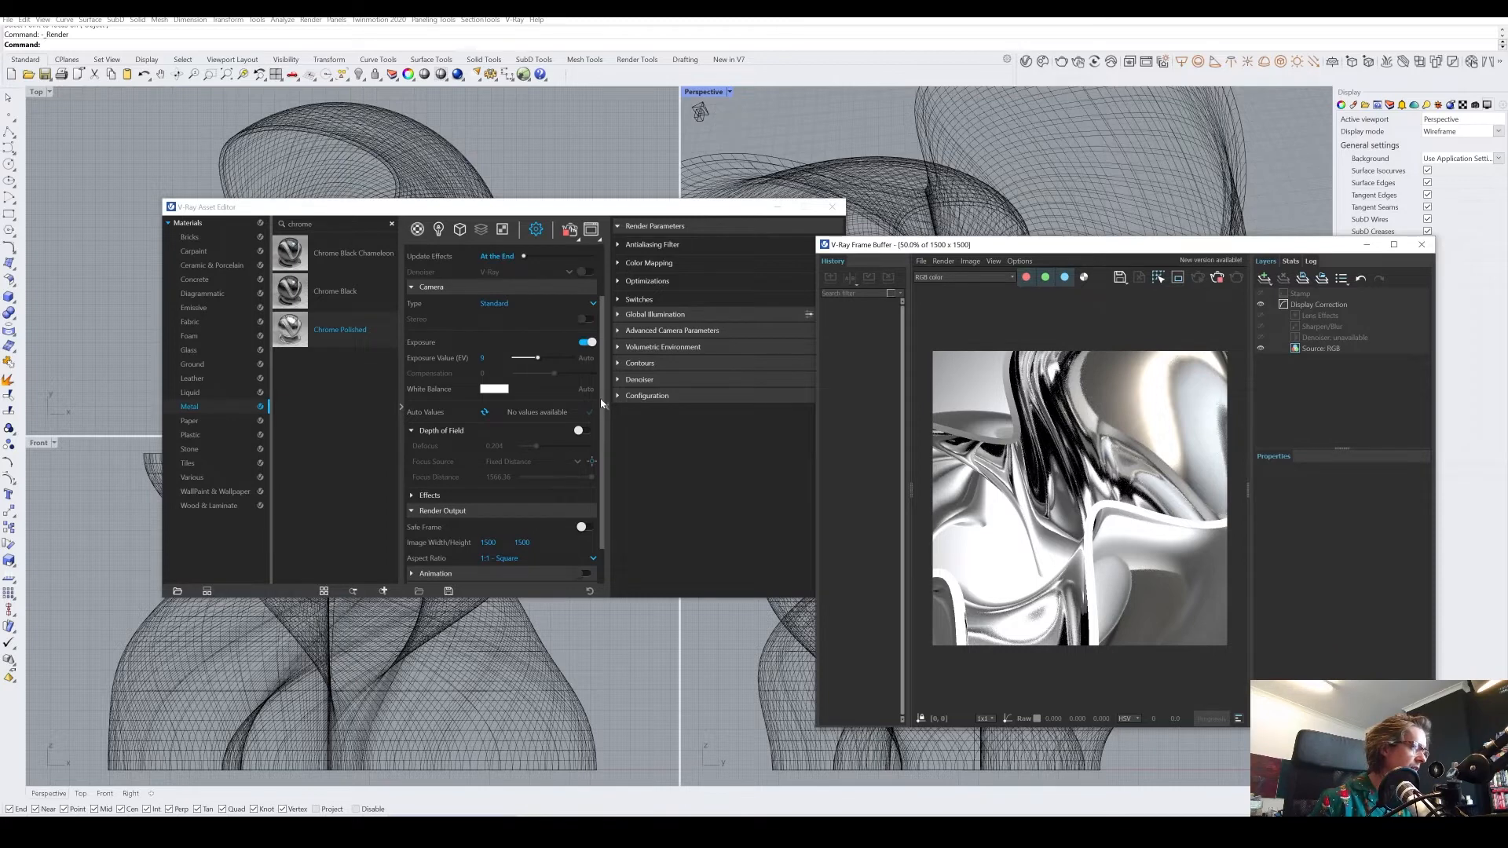
{"action": "left_click_drag", "start_coordinate": [602, 402], "coordinate": [594, 345]}
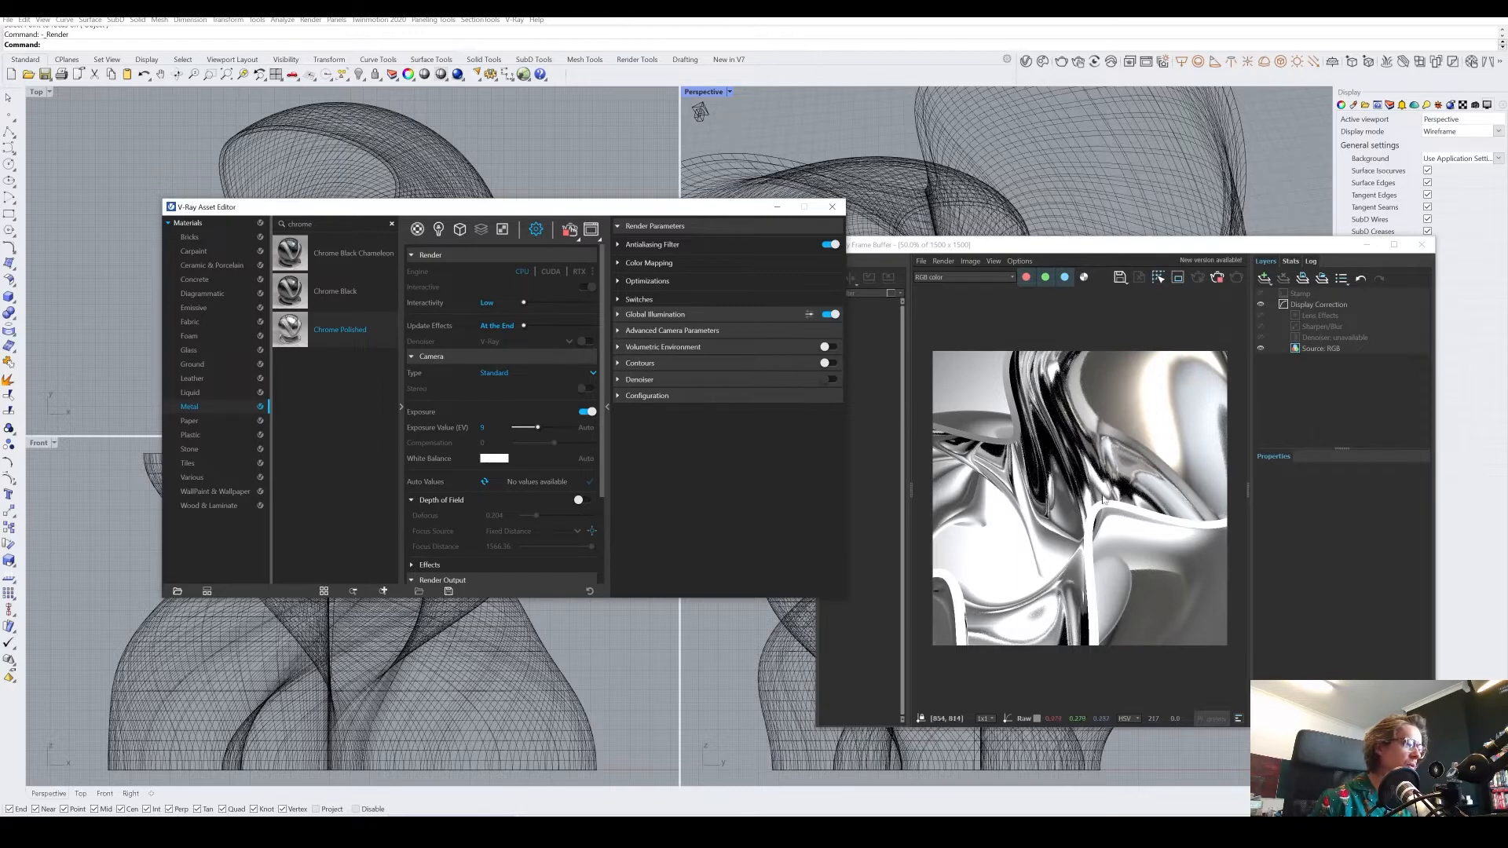
{"action": "scroll", "coordinate": [1070, 478], "scroll_direction": "down", "scroll_amount": 1}
{"action": "scroll", "coordinate": [1067, 480], "scroll_direction": "up", "scroll_amount": 1}
{"action": "right_click_drag", "start_coordinate": [699, 112], "coordinate": [949, 117]}
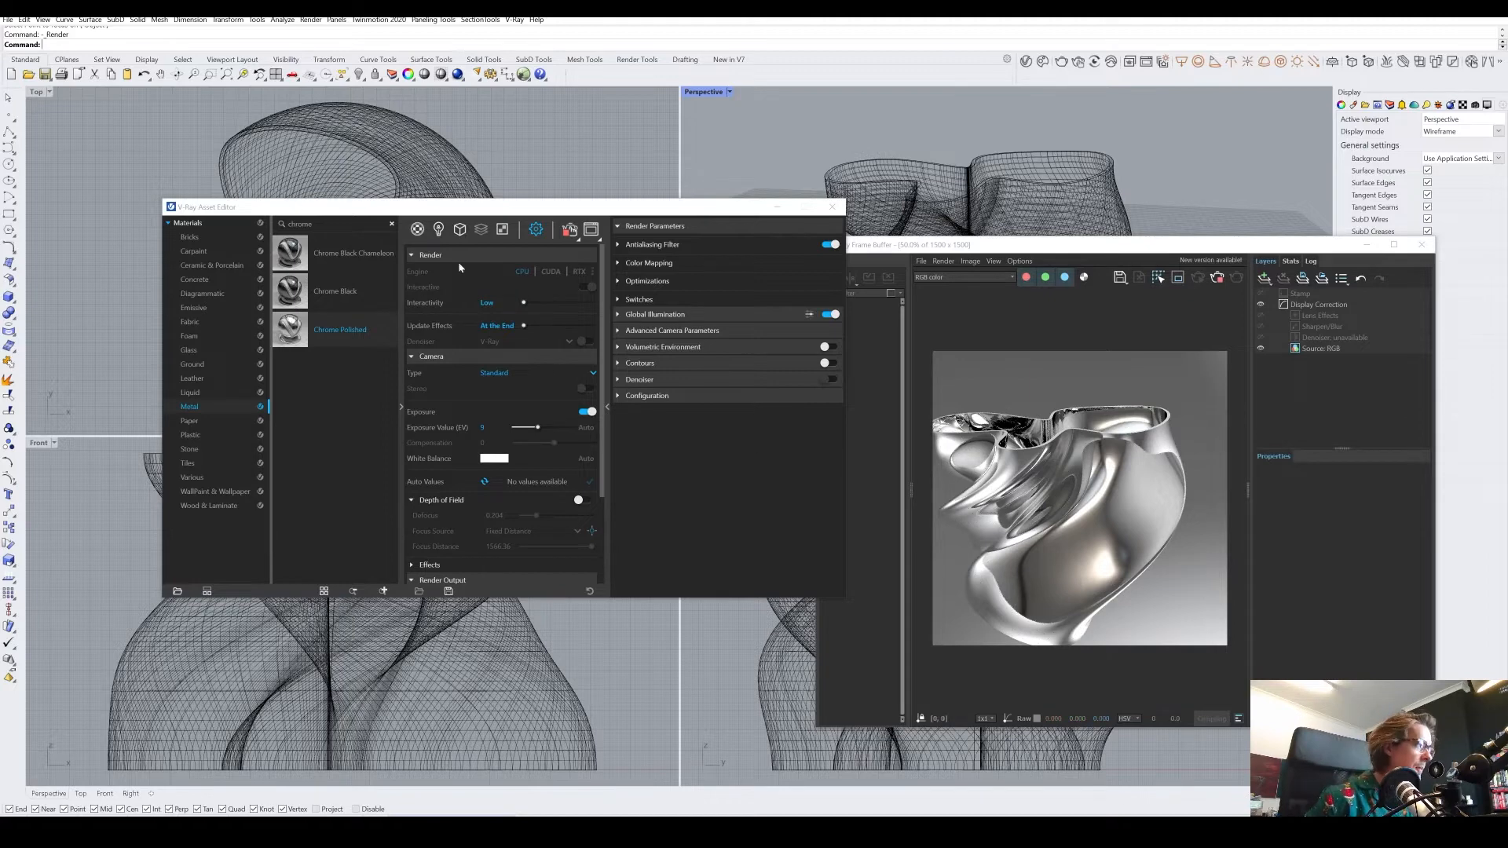
- Replace the Environment Texture's bitmap with Black Square.jpg from the Downloads folder to give the render a black background
{"action": "left_click", "coordinate": [502, 230]}
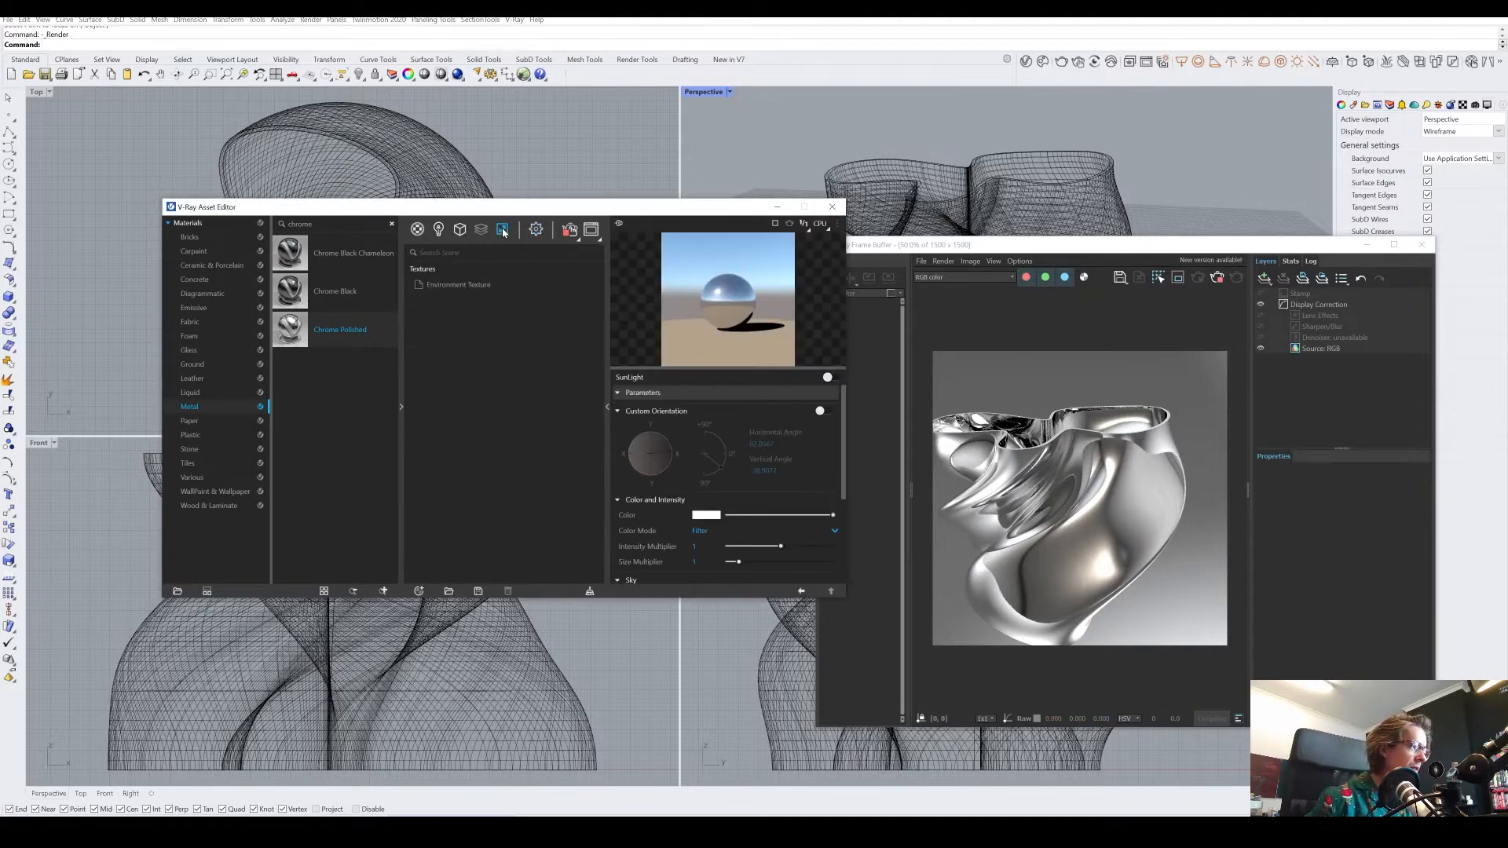
{"action": "left_click", "coordinate": [463, 285]}
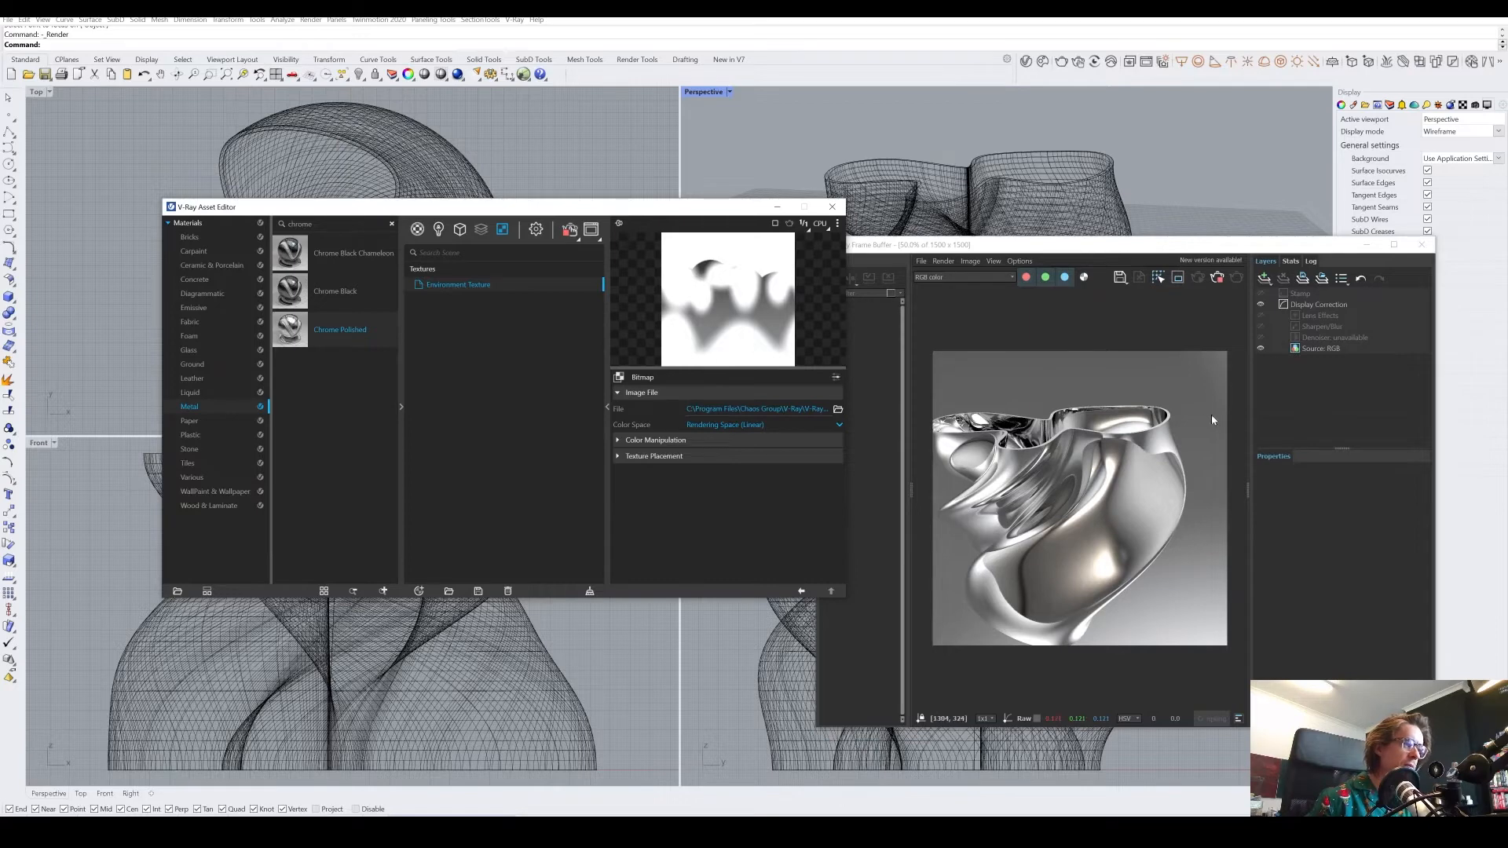
{"action": "left_click", "coordinate": [838, 410]}
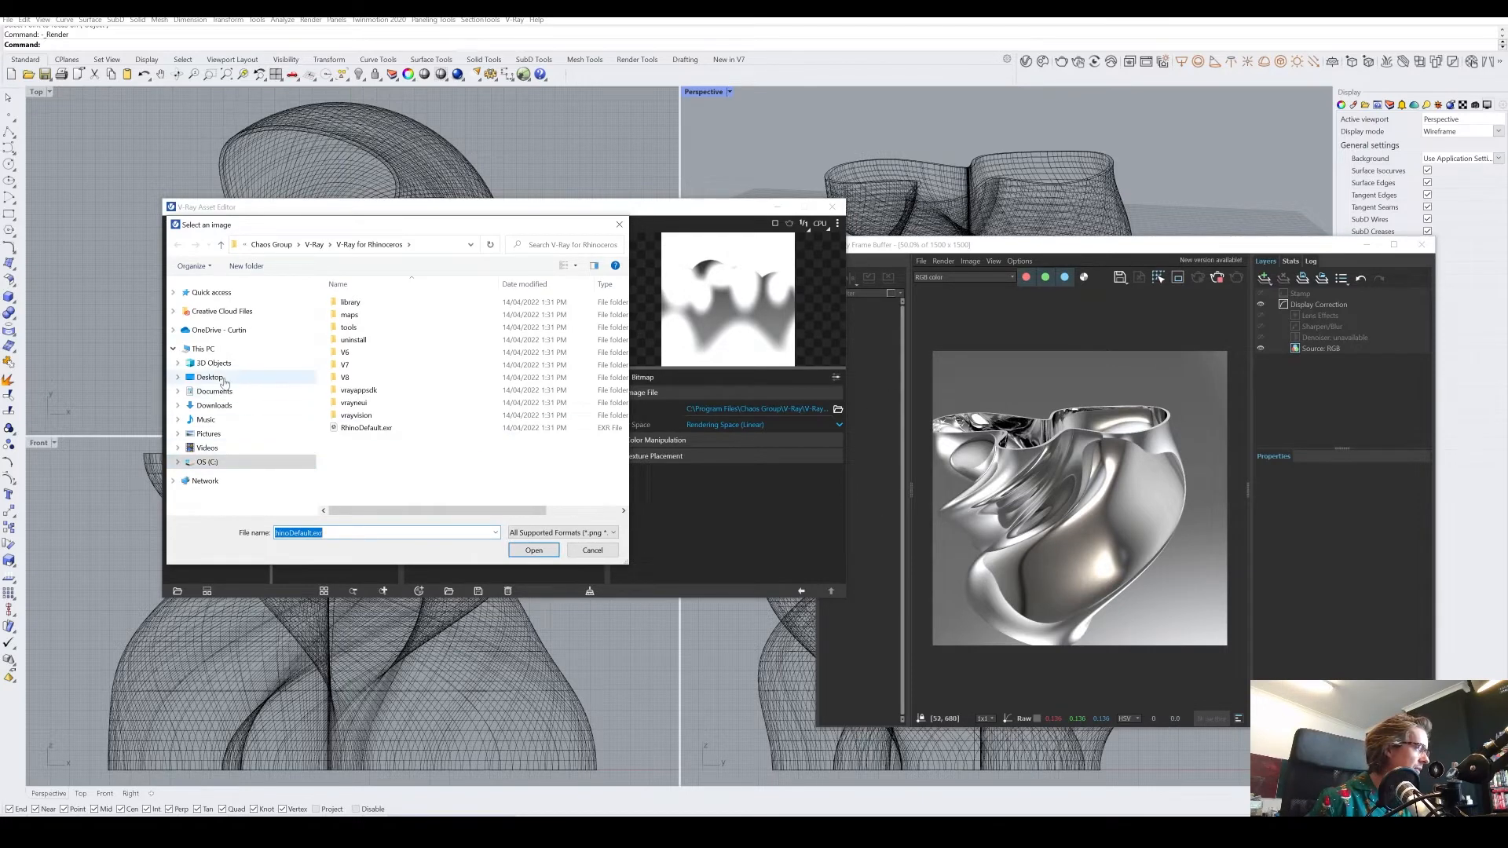
{"action": "left_click", "coordinate": [214, 405]}
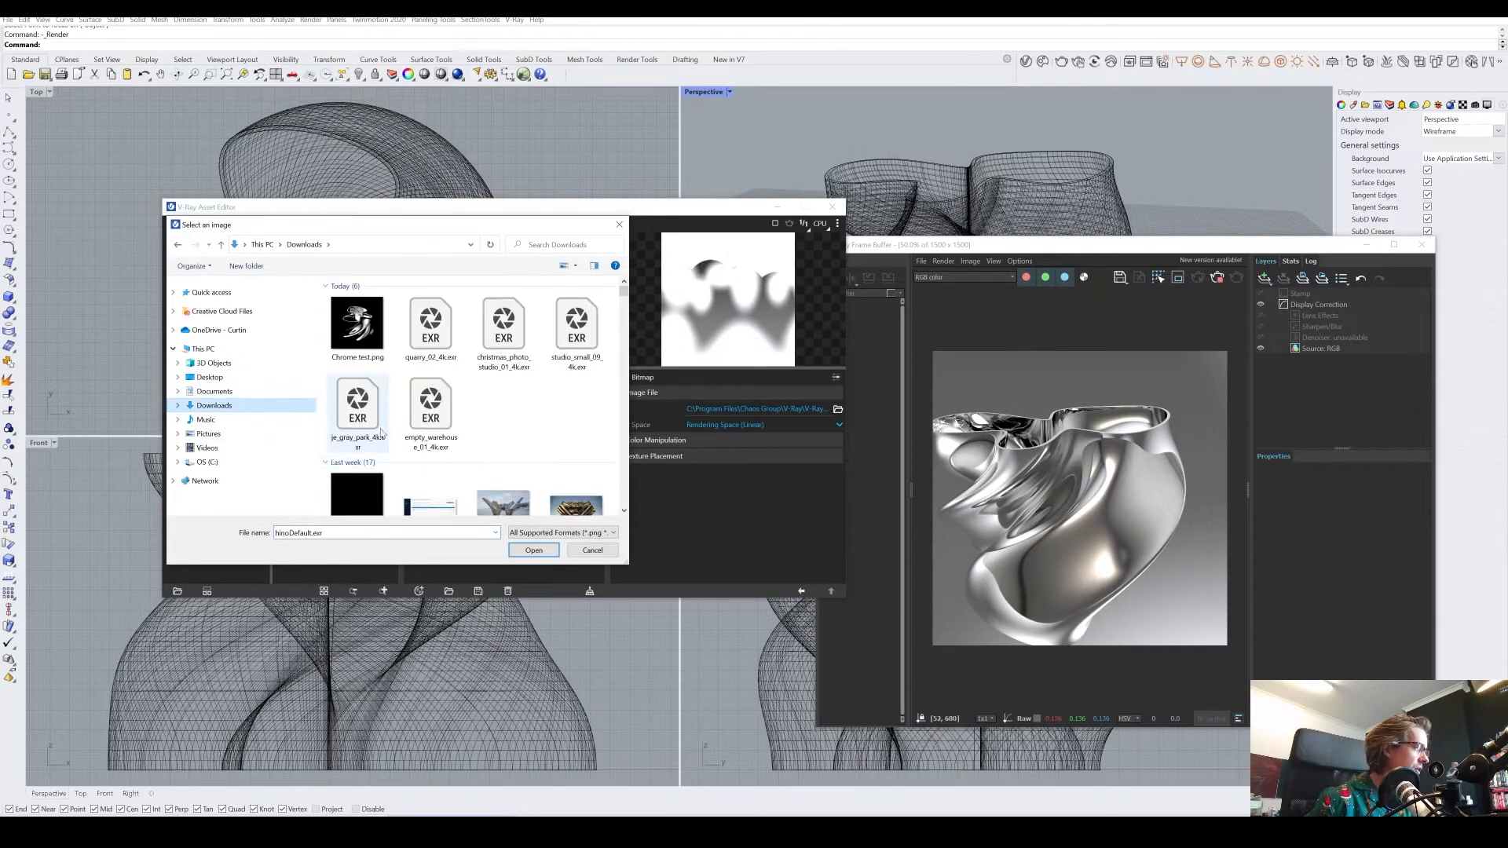
{"action": "scroll", "coordinate": [381, 430], "scroll_direction": "down", "scroll_amount": 3}
{"action": "double_click", "coordinate": [342, 371]}
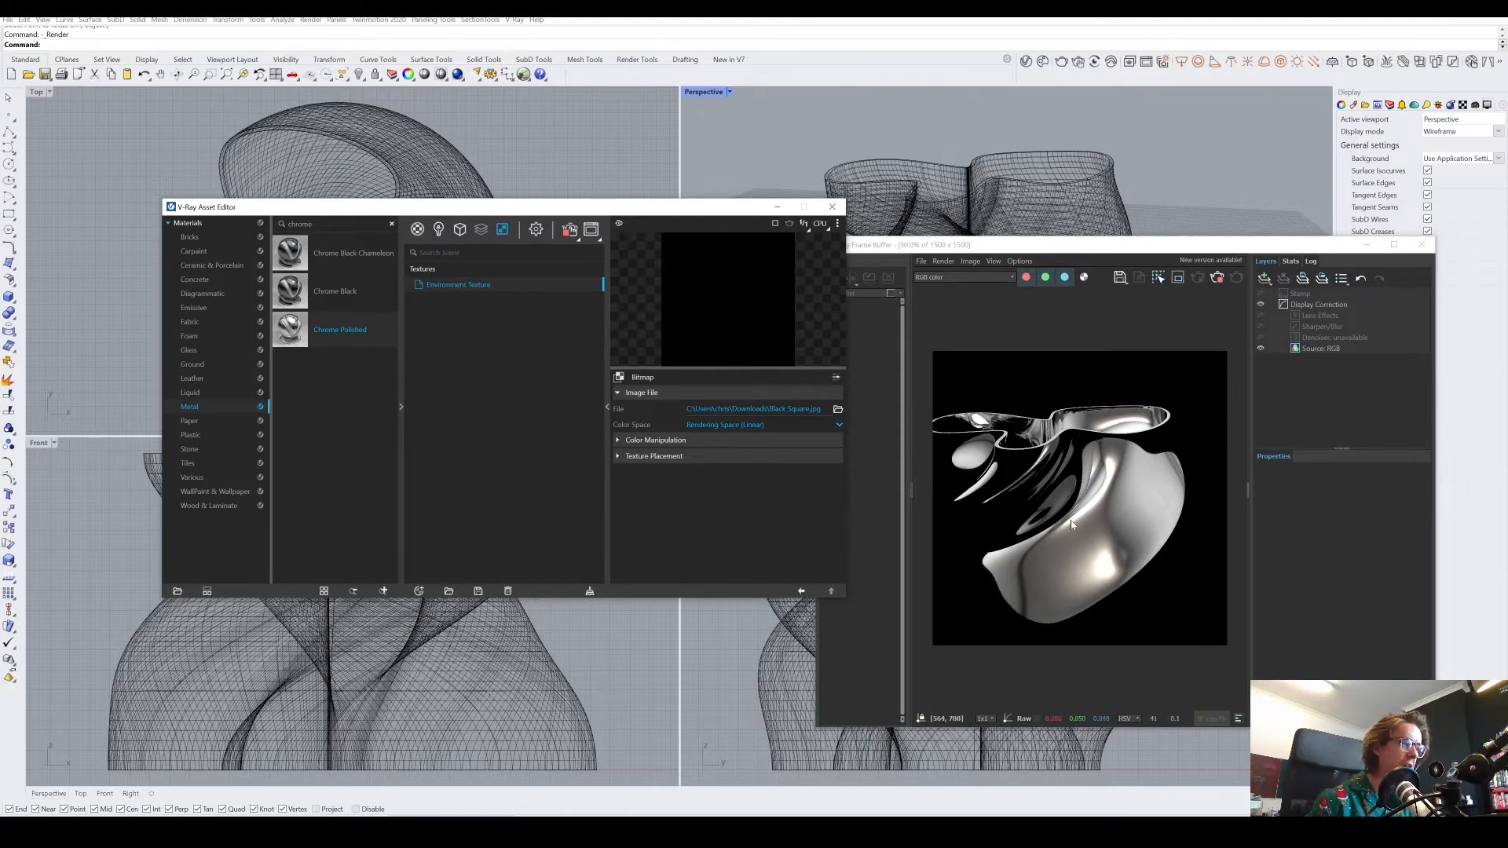
- Open the Dome Light's texture and load Road_A.hdr from the V-Ray maps folder as its bitmap
{"action": "left_click", "coordinate": [417, 229]}
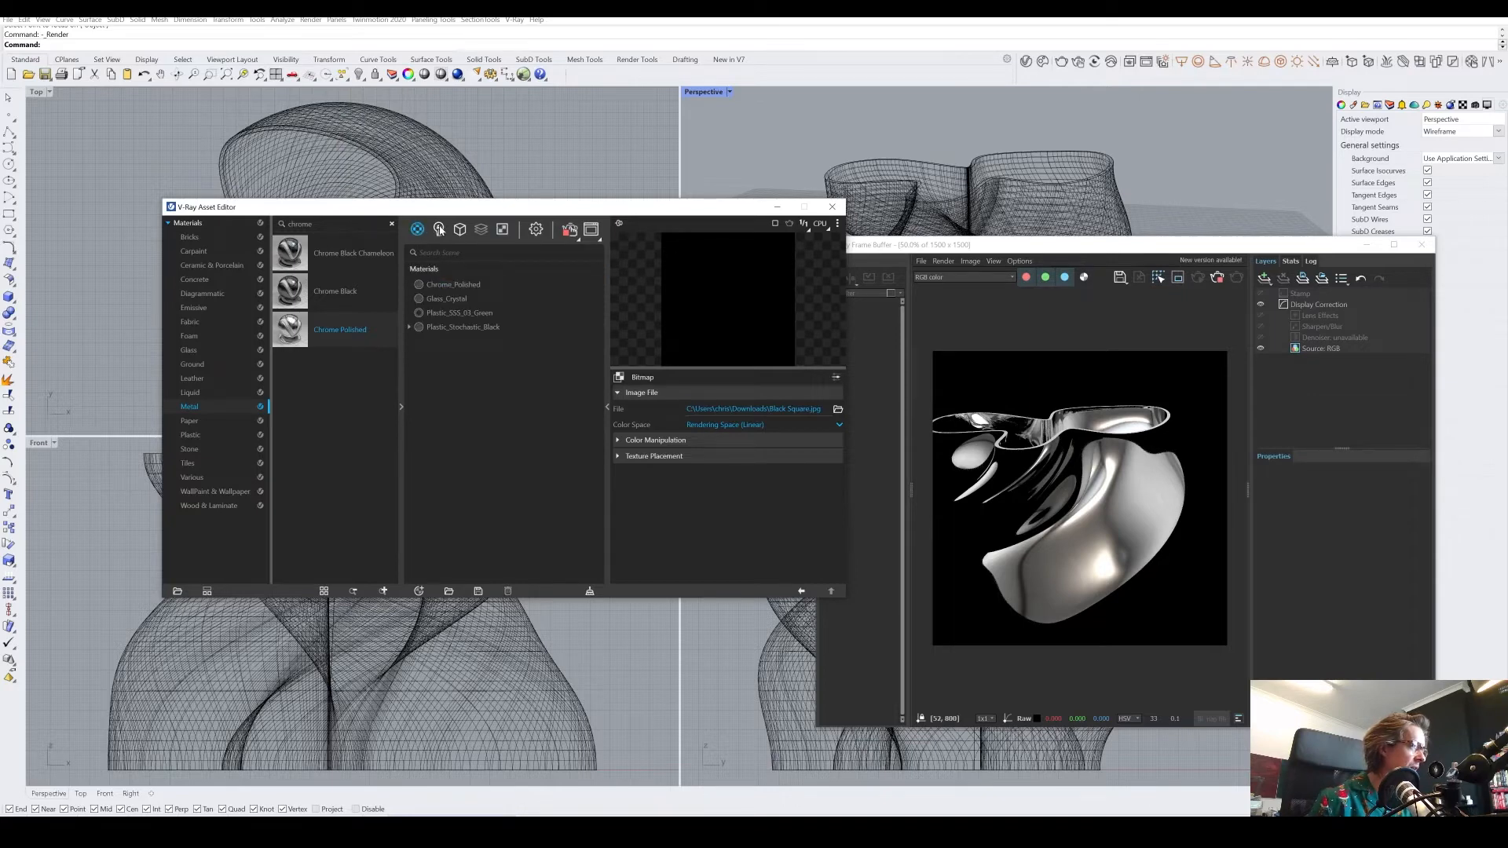
{"action": "left_click", "coordinate": [439, 229]}
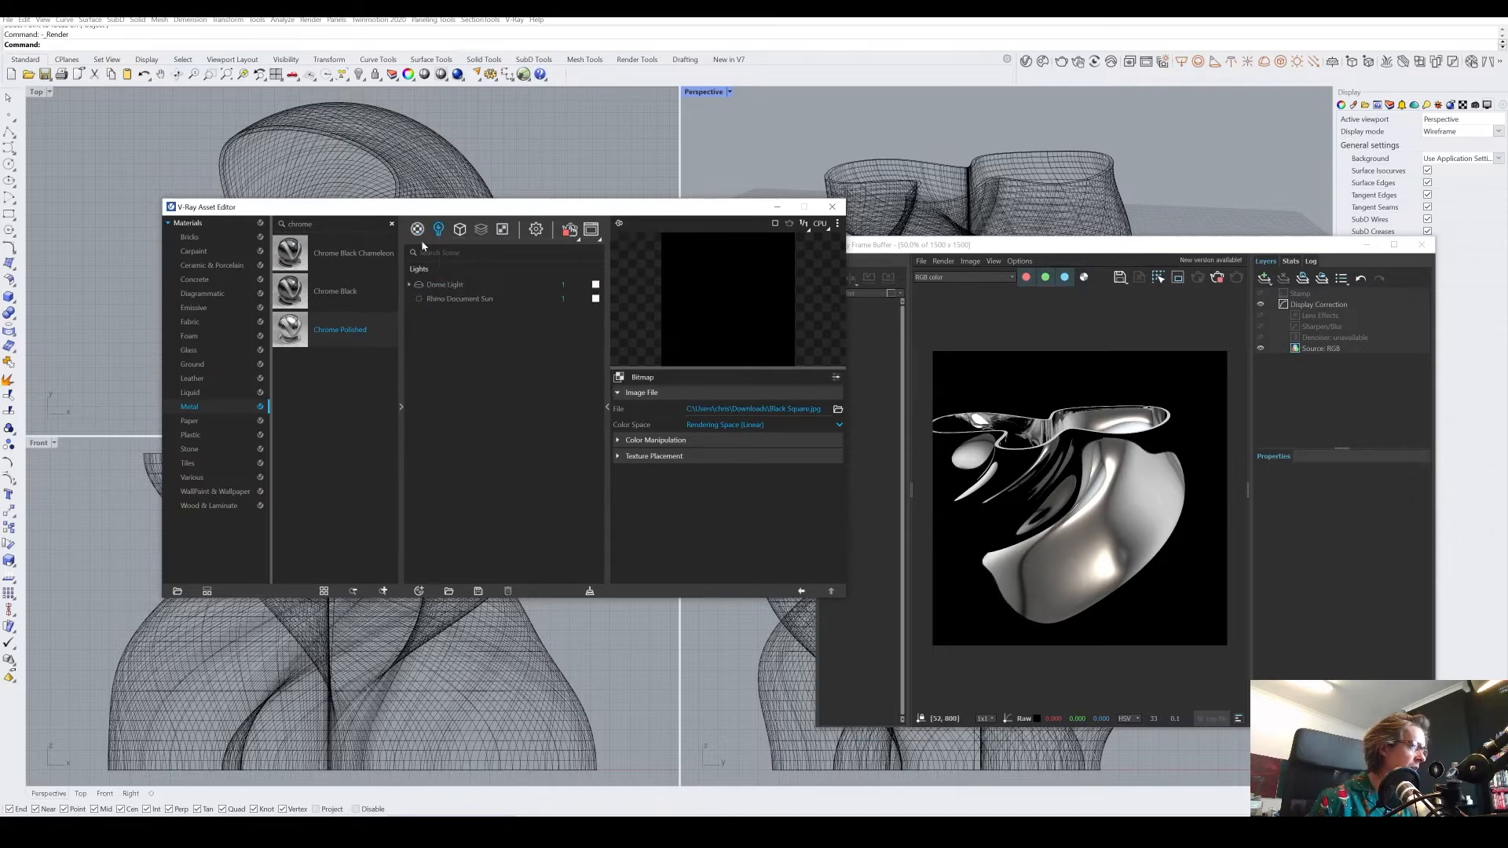
{"action": "left_click", "coordinate": [443, 287]}
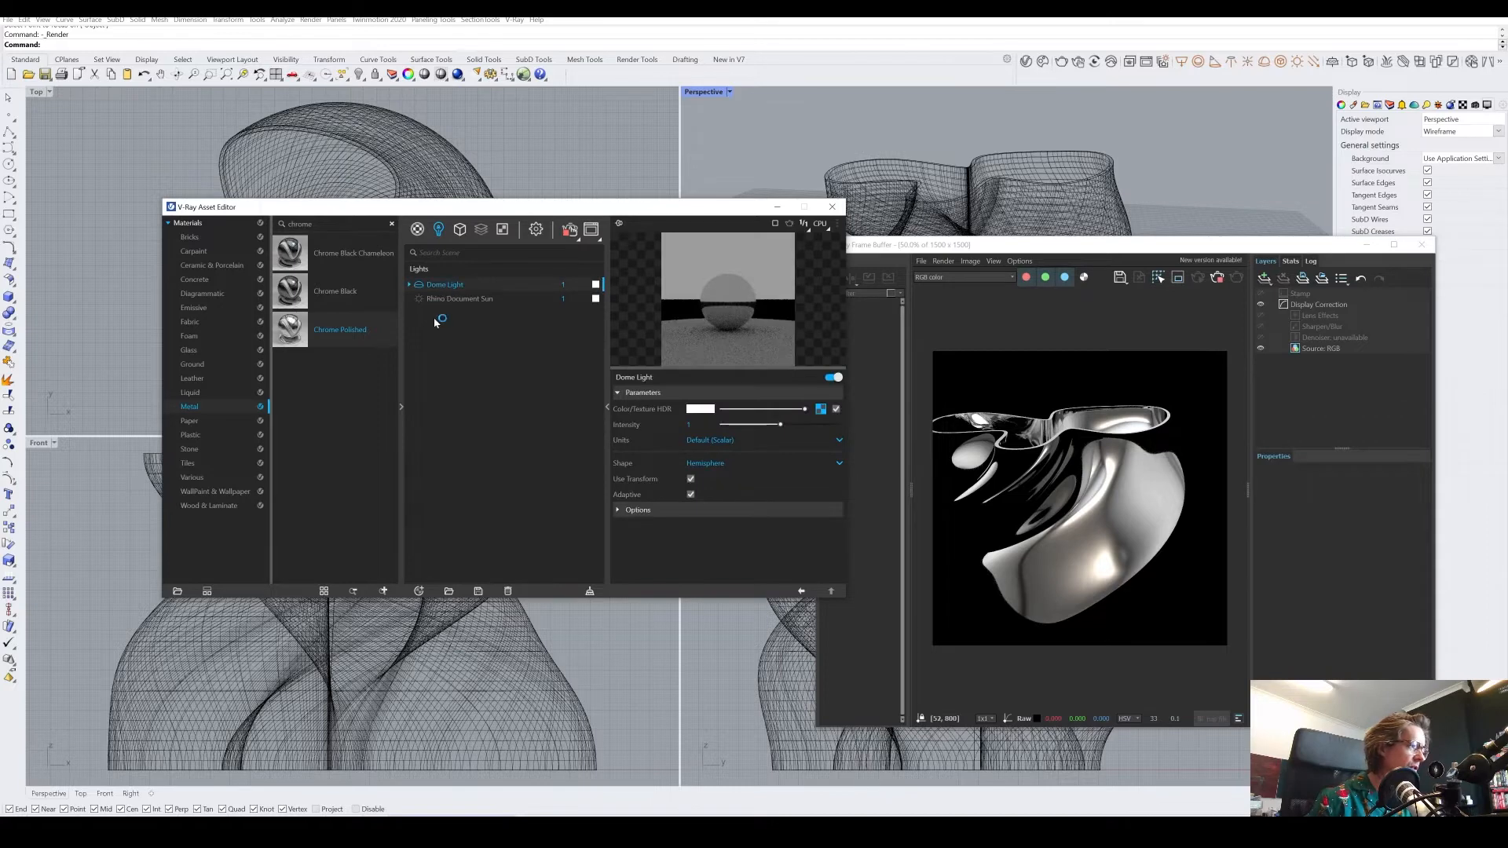
{"action": "left_click", "coordinate": [821, 410]}
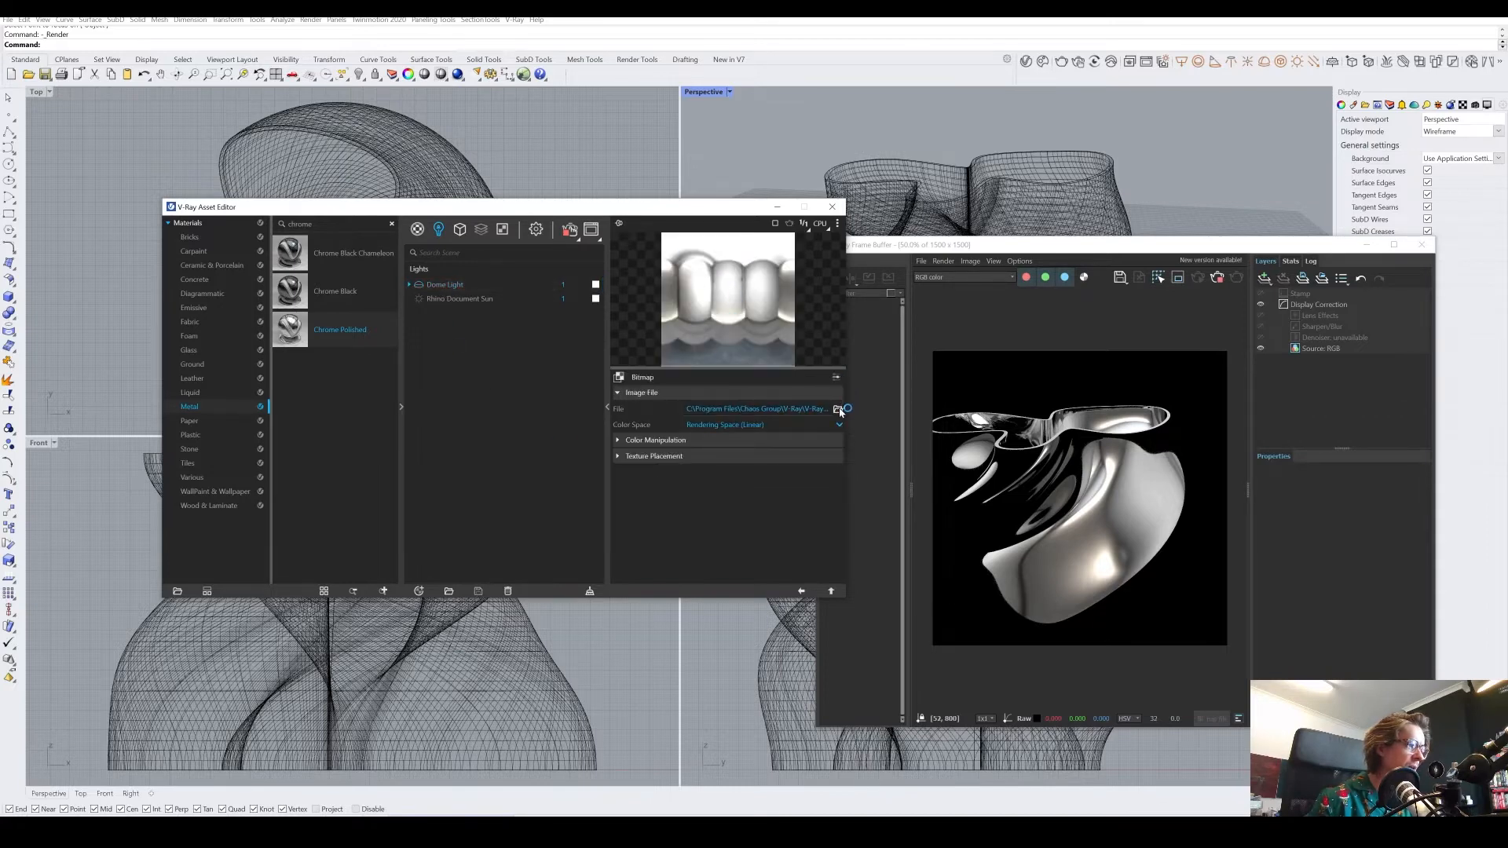
{"action": "left_click", "coordinate": [837, 409]}
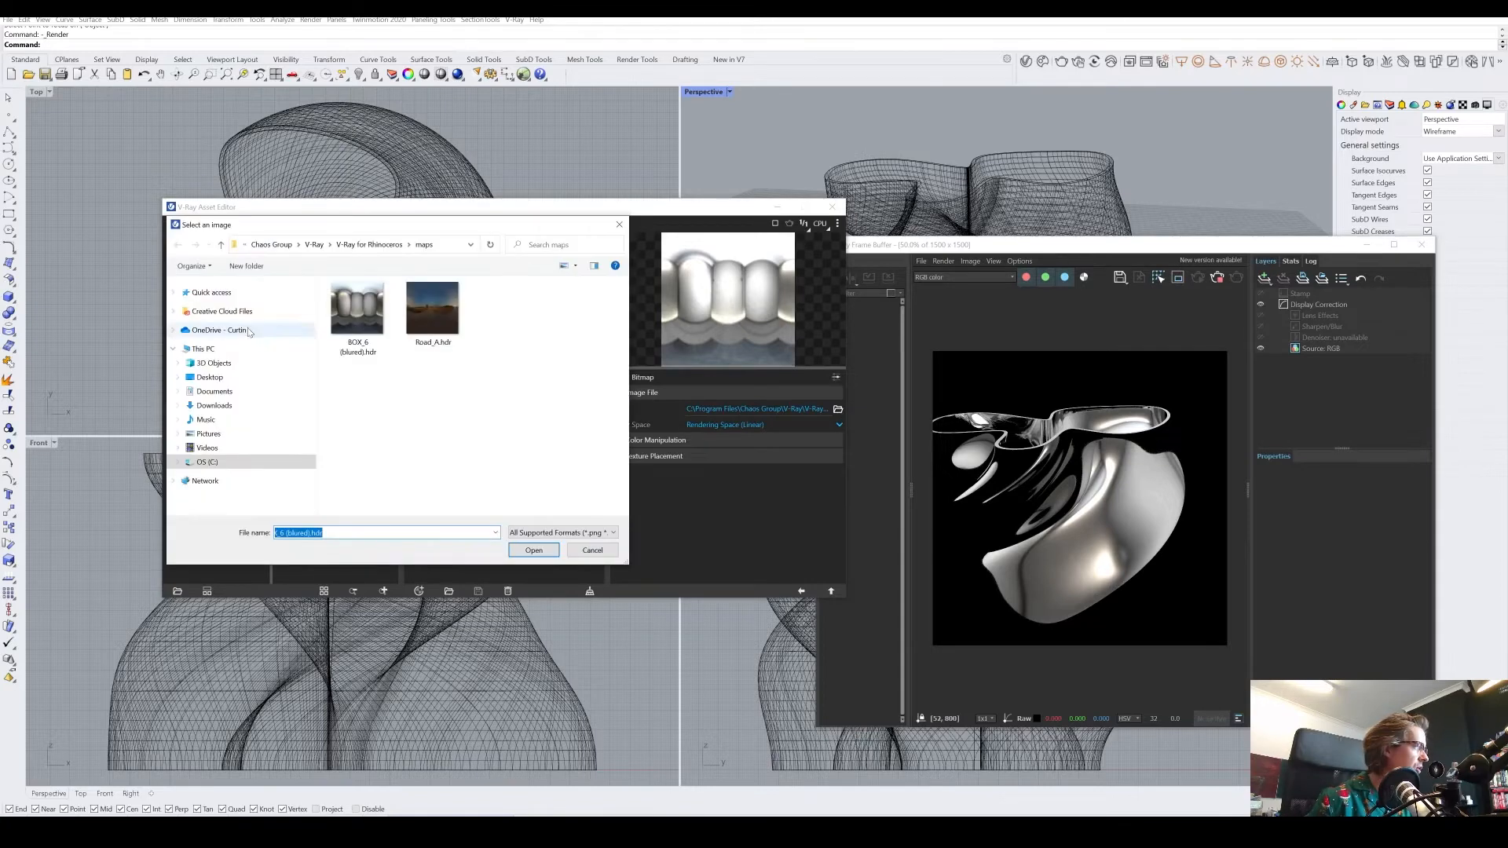
{"action": "double_click", "coordinate": [432, 309]}
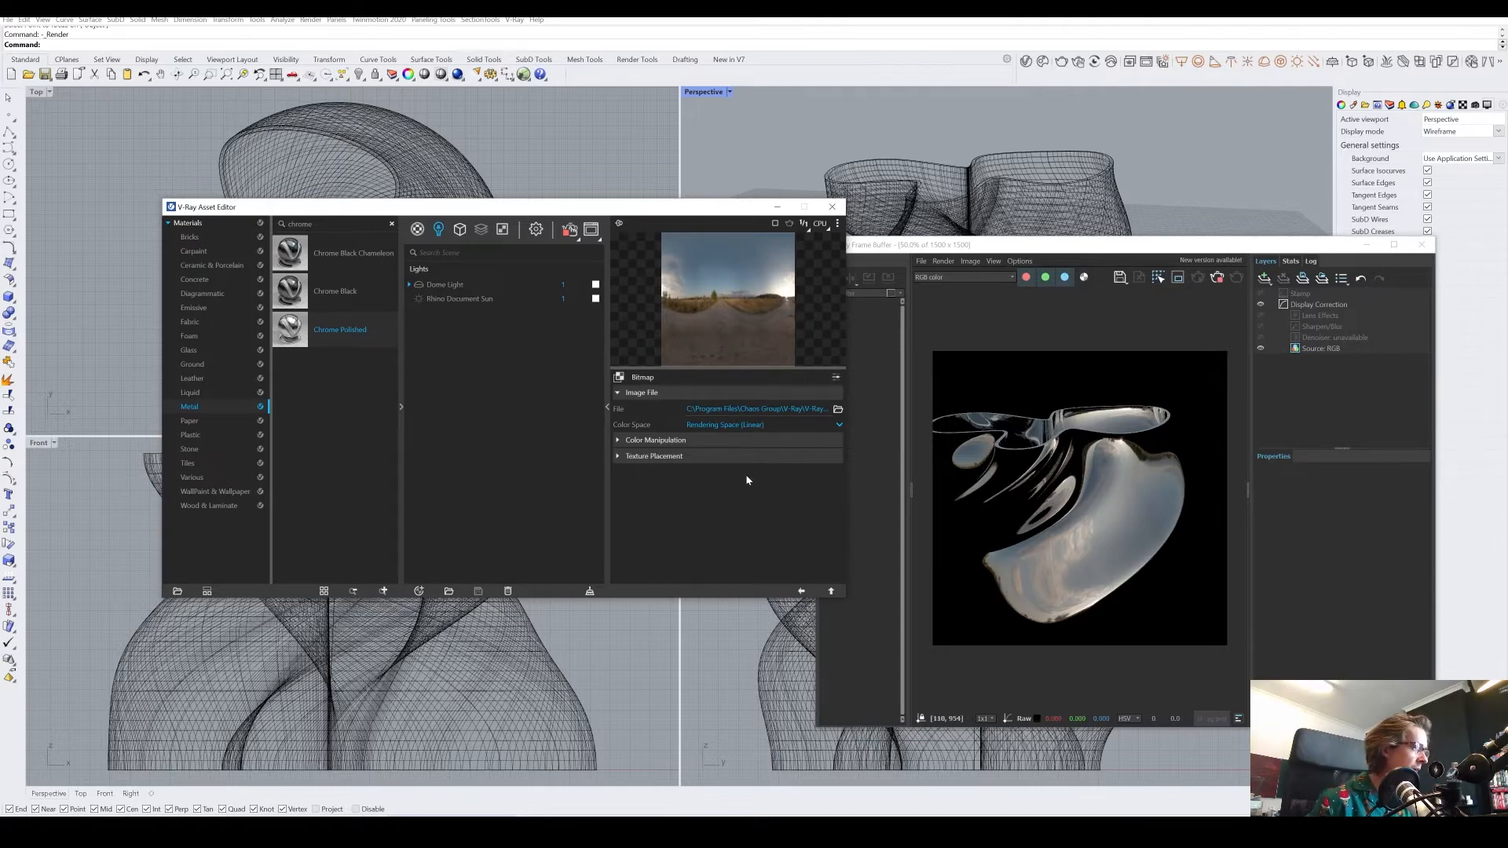
- Try the empty warehouse 4k EXR from the Downloads folder as the dome light's bitmap
{"action": "left_click", "coordinate": [838, 408]}
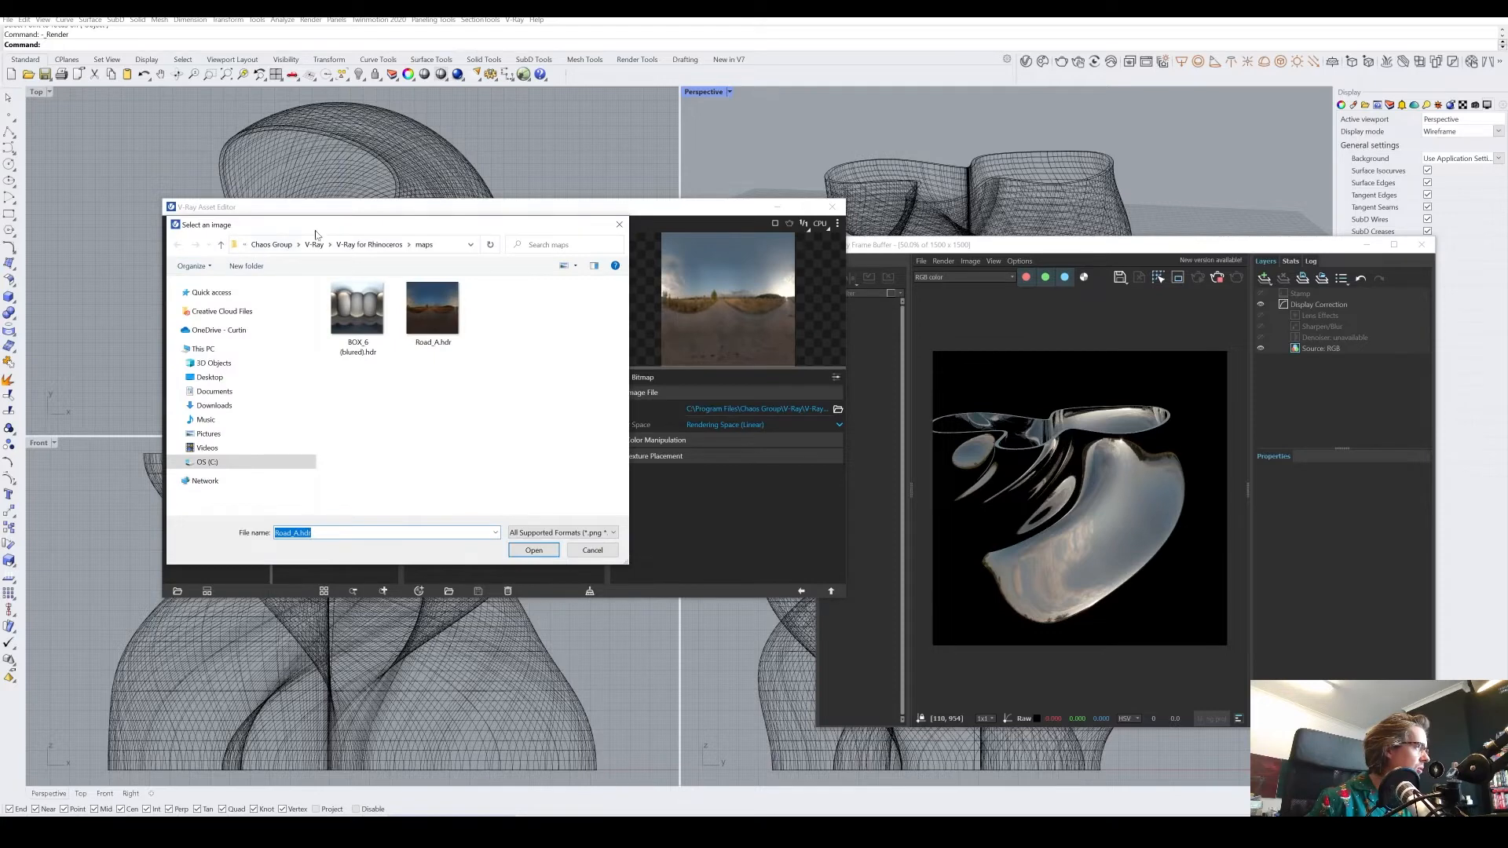
{"action": "left_click", "coordinate": [214, 391]}
{"action": "scroll", "coordinate": [214, 385], "scroll_direction": "up", "scroll_amount": 3}
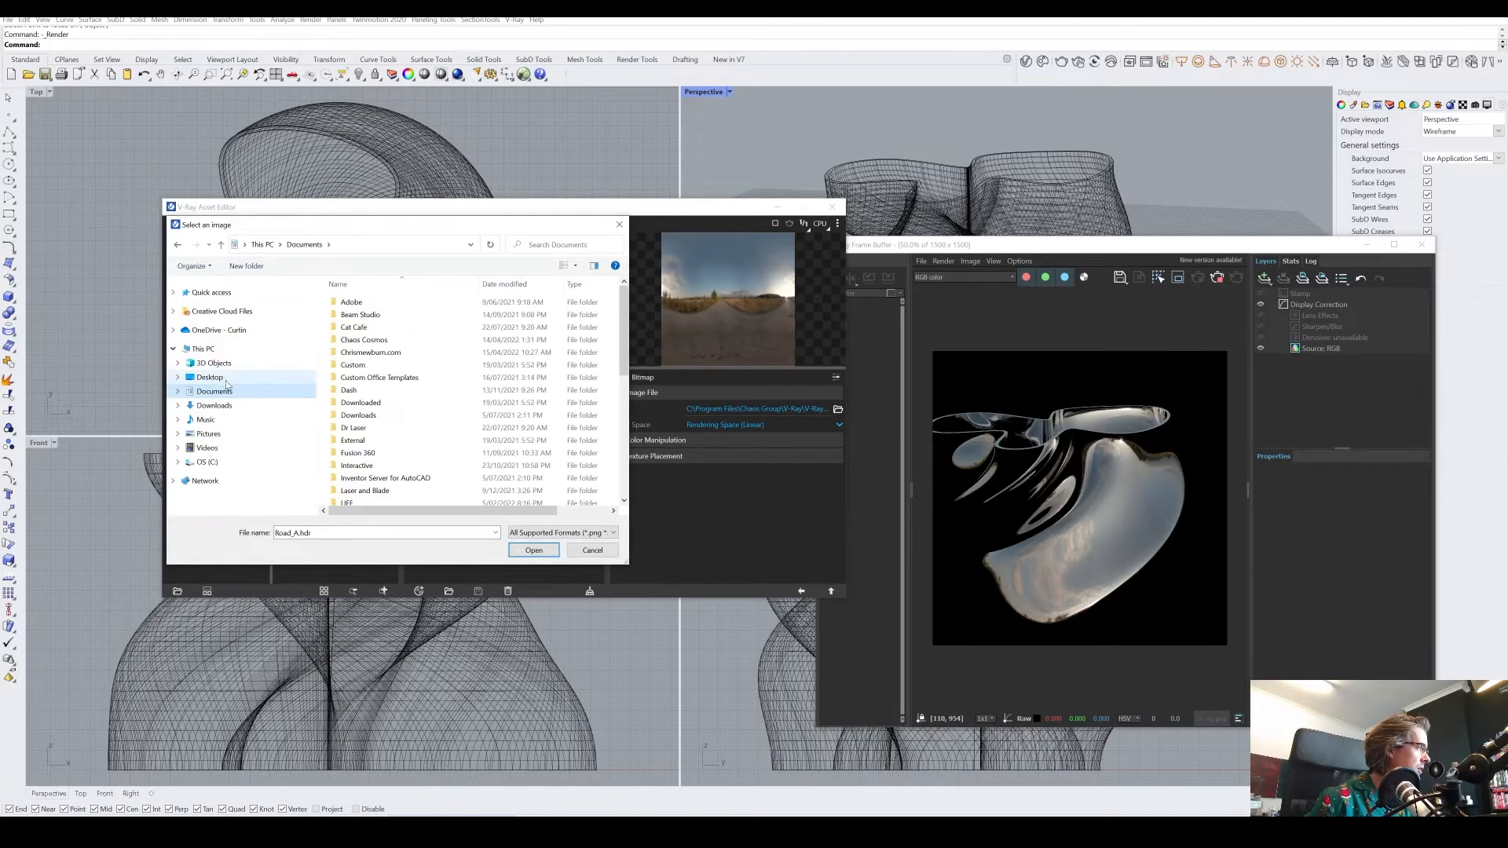
{"action": "left_click", "coordinate": [213, 405]}
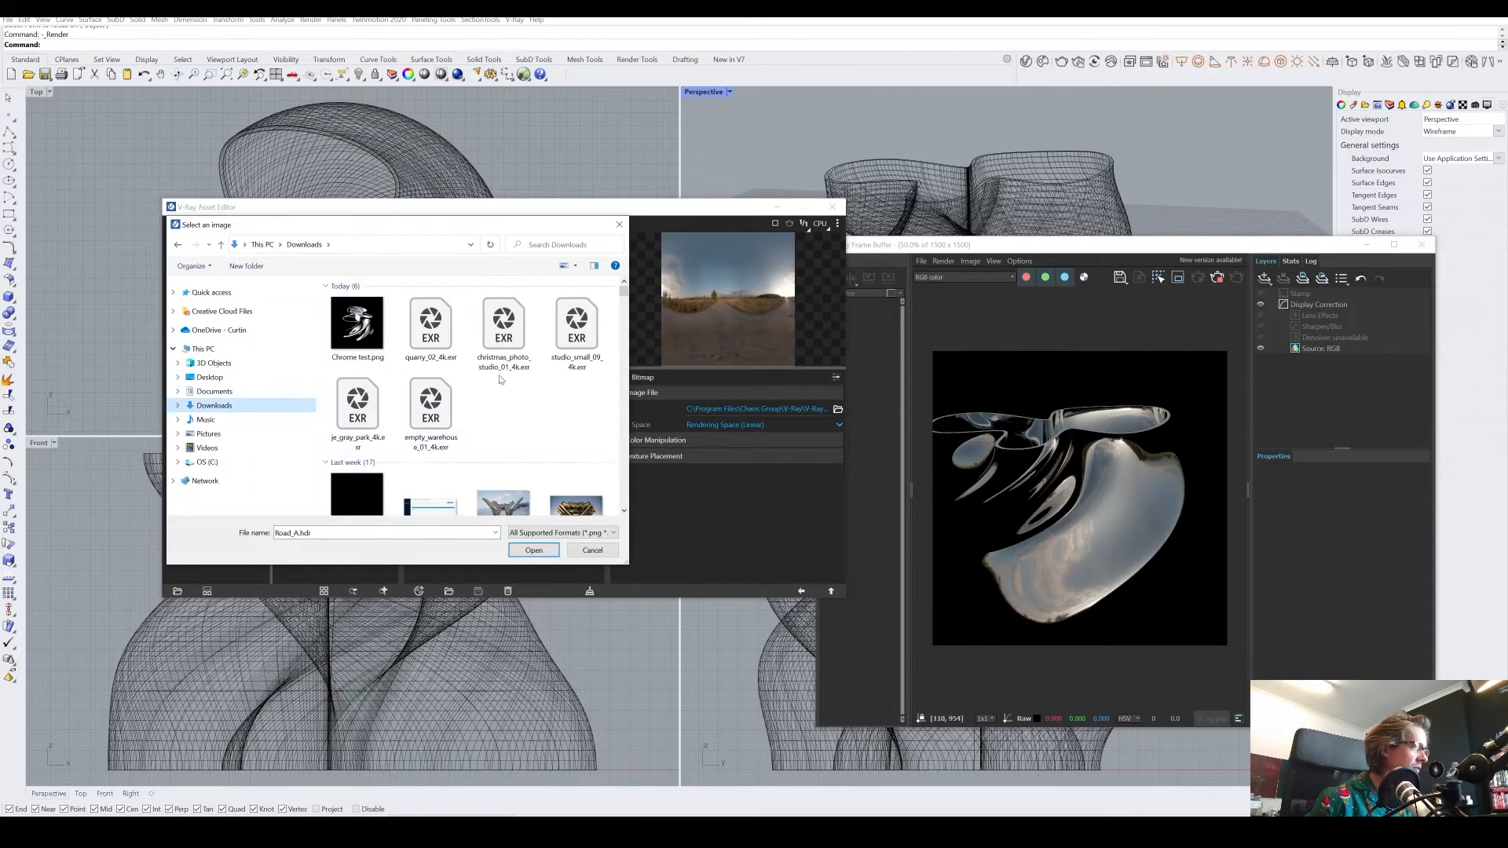
{"action": "double_click", "coordinate": [429, 407]}
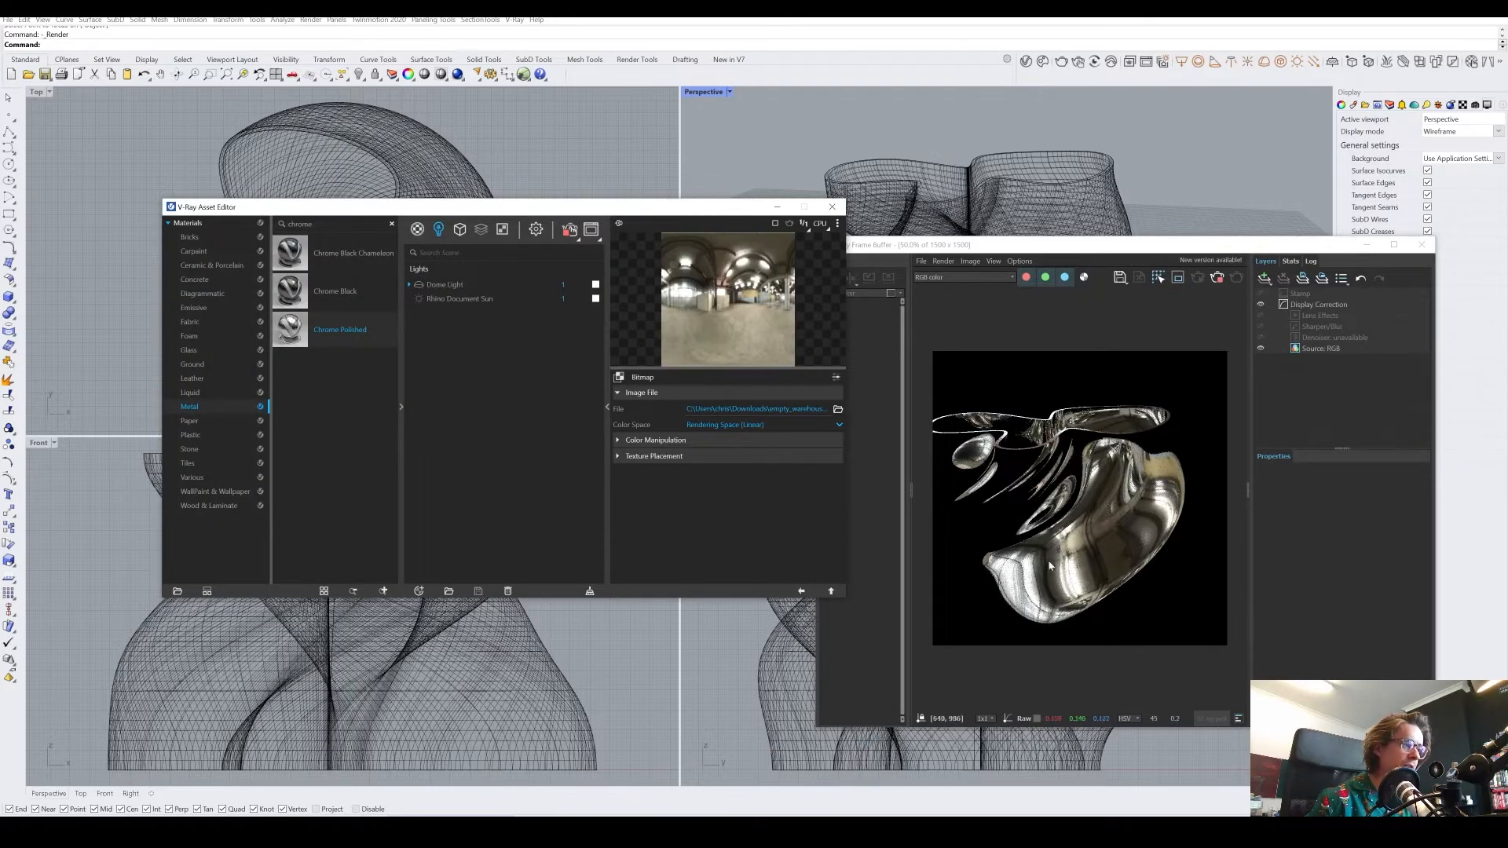
- Try je_gray_park_4k.exr and quarry_02_4k.exr from Downloads as the dome light's bitmap
{"action": "left_click", "coordinate": [837, 409]}
{"action": "left_click", "coordinate": [358, 416]}
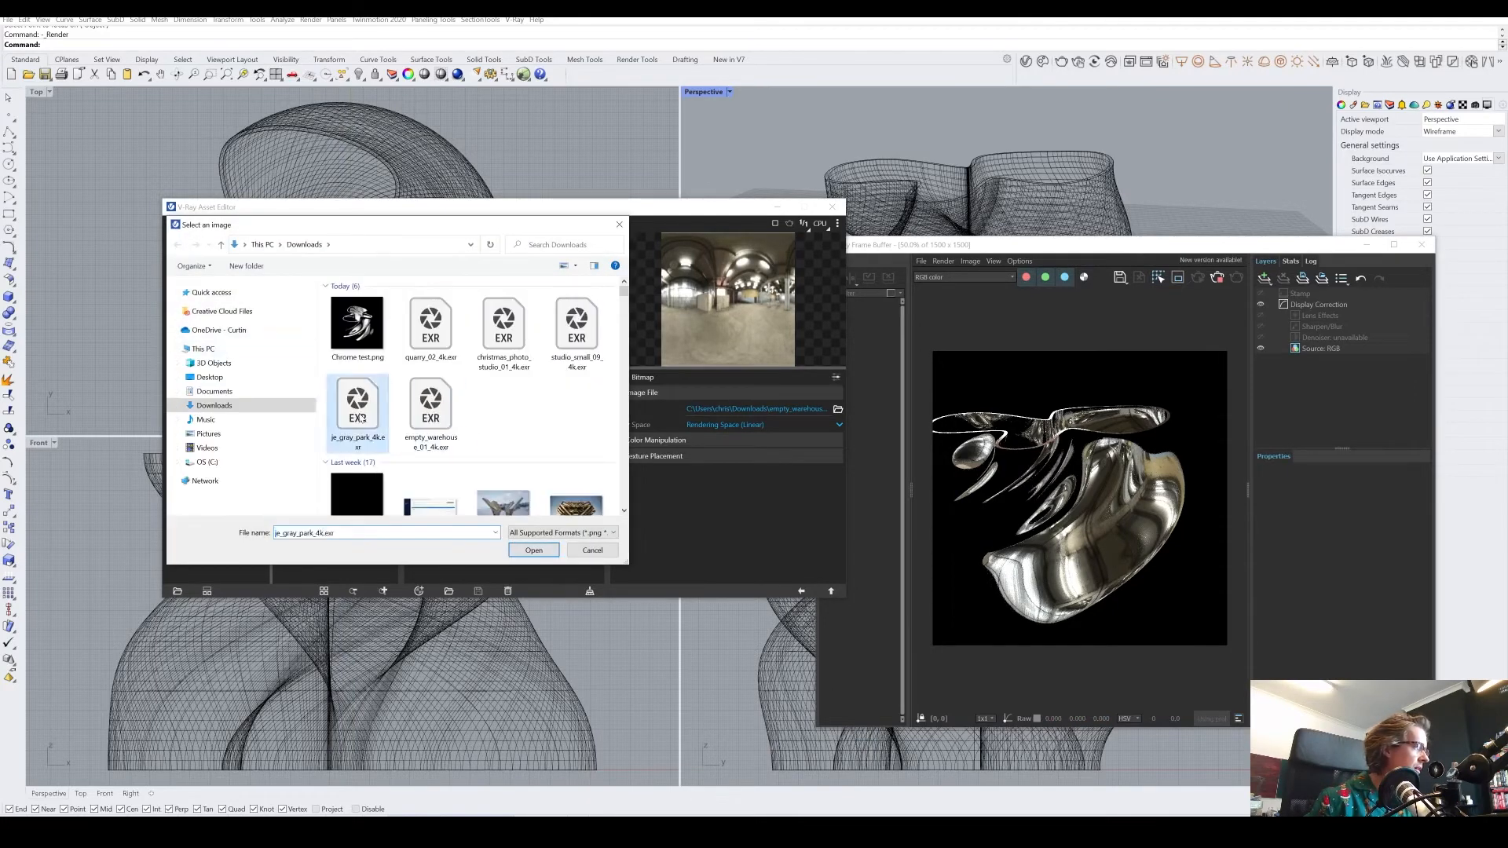
{"action": "double_click", "coordinate": [359, 418]}
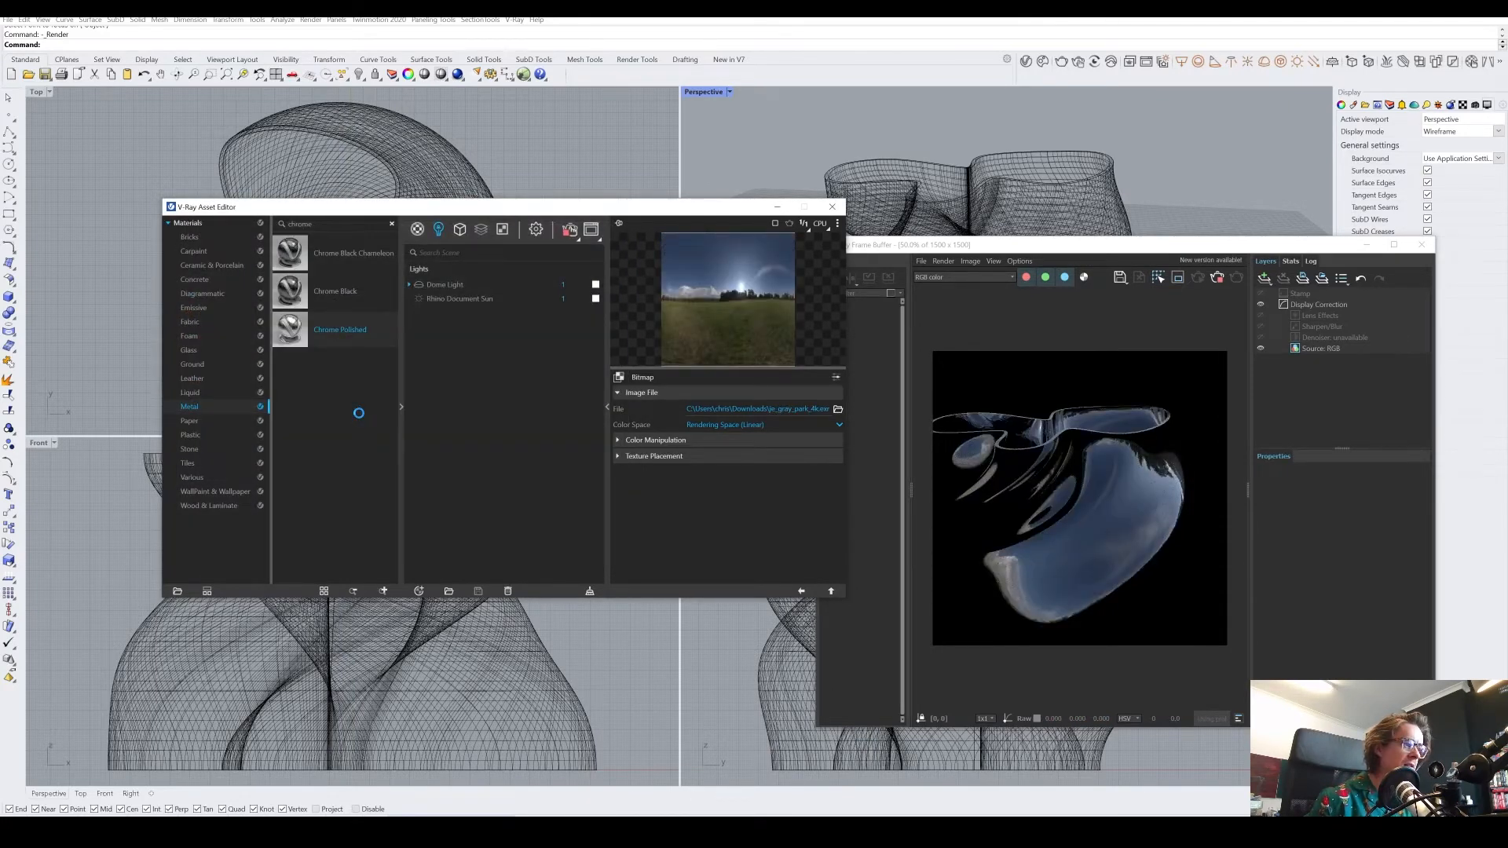
{"action": "left_click", "coordinate": [837, 410]}
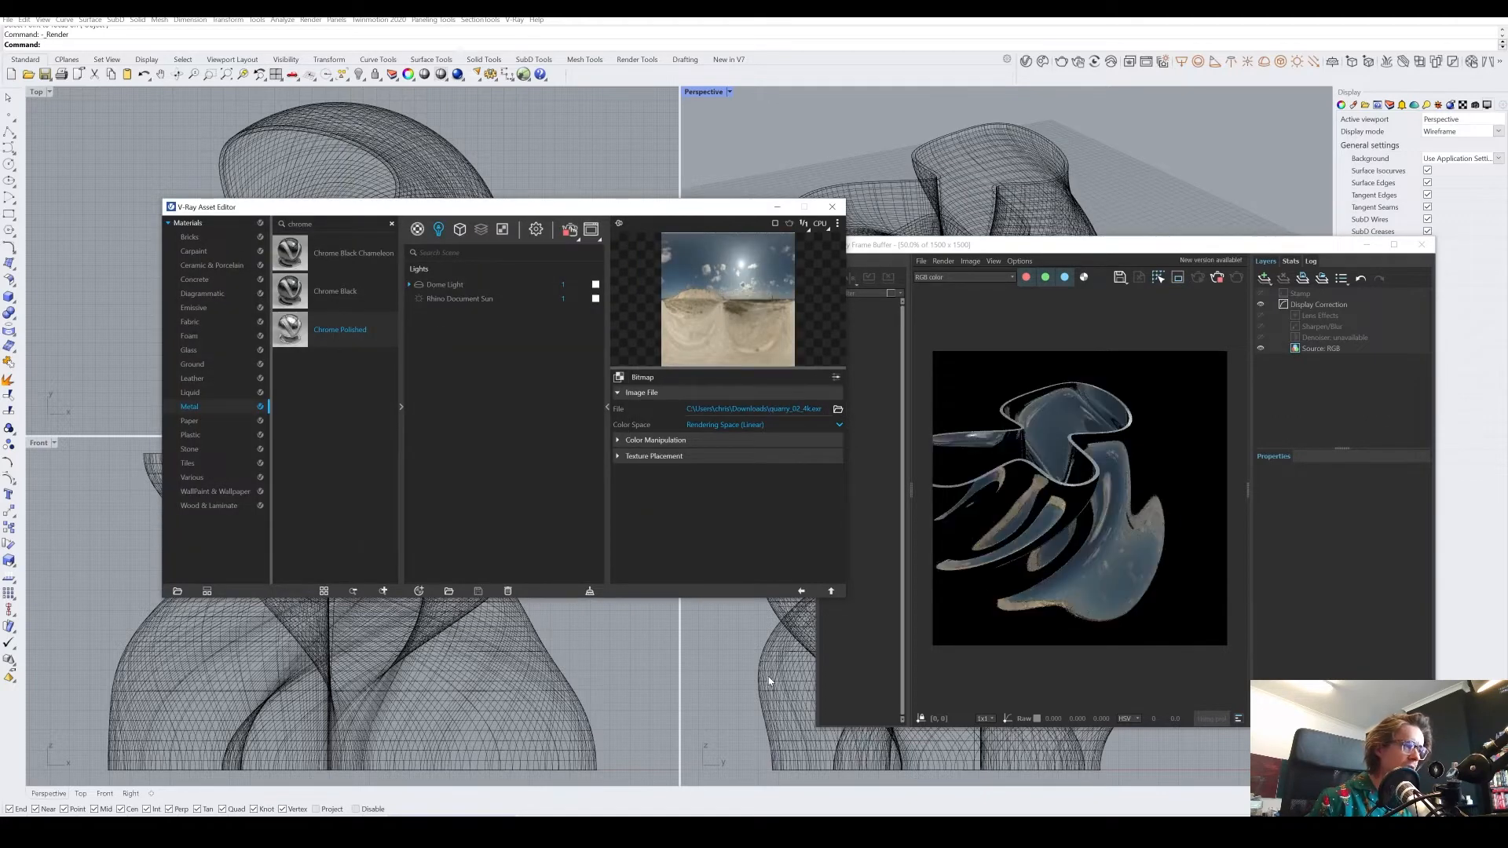
- Reload BOX_6 (blured).hdr from the maps folder of V-Ray for Rhinoceros under Program Files as the dome light's bitmap
{"action": "left_click", "coordinate": [1052, 564]}
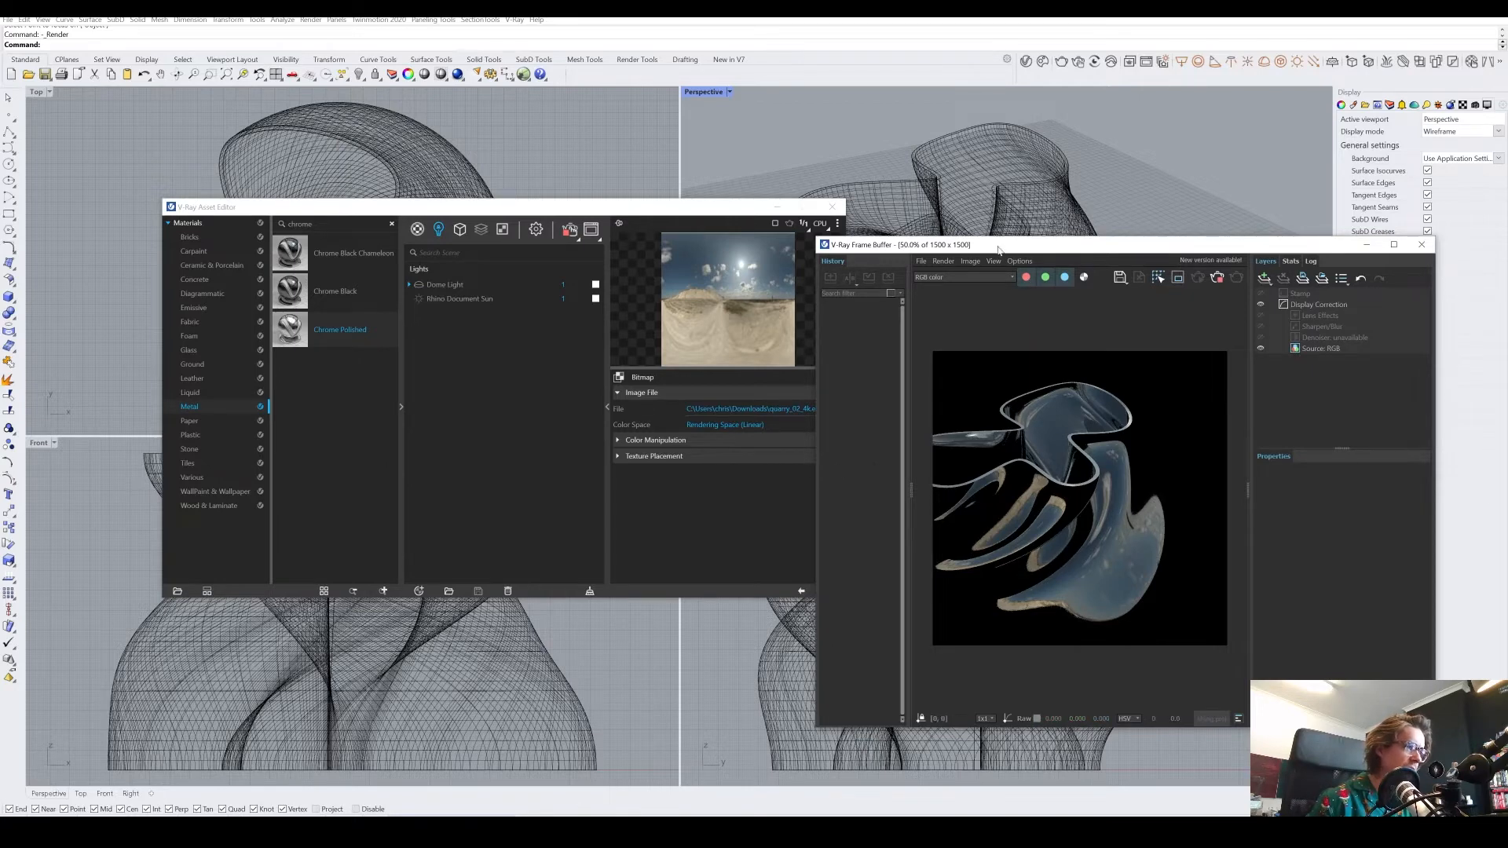
{"action": "left_click_drag", "start_coordinate": [999, 245], "coordinate": [1049, 226]}
{"action": "left_click", "coordinate": [837, 409]}
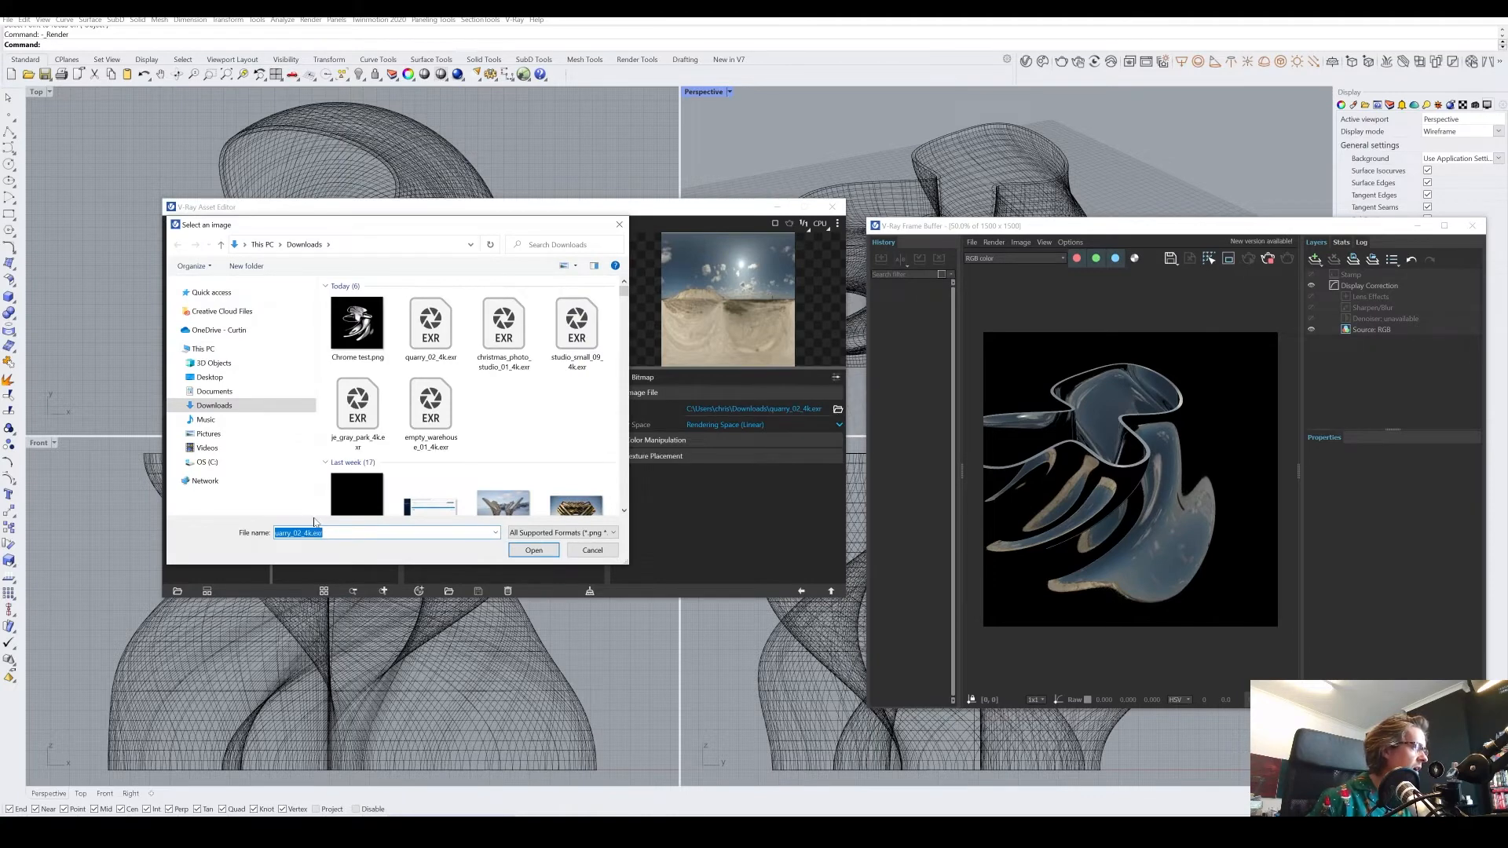
{"action": "left_click", "coordinate": [208, 461]}
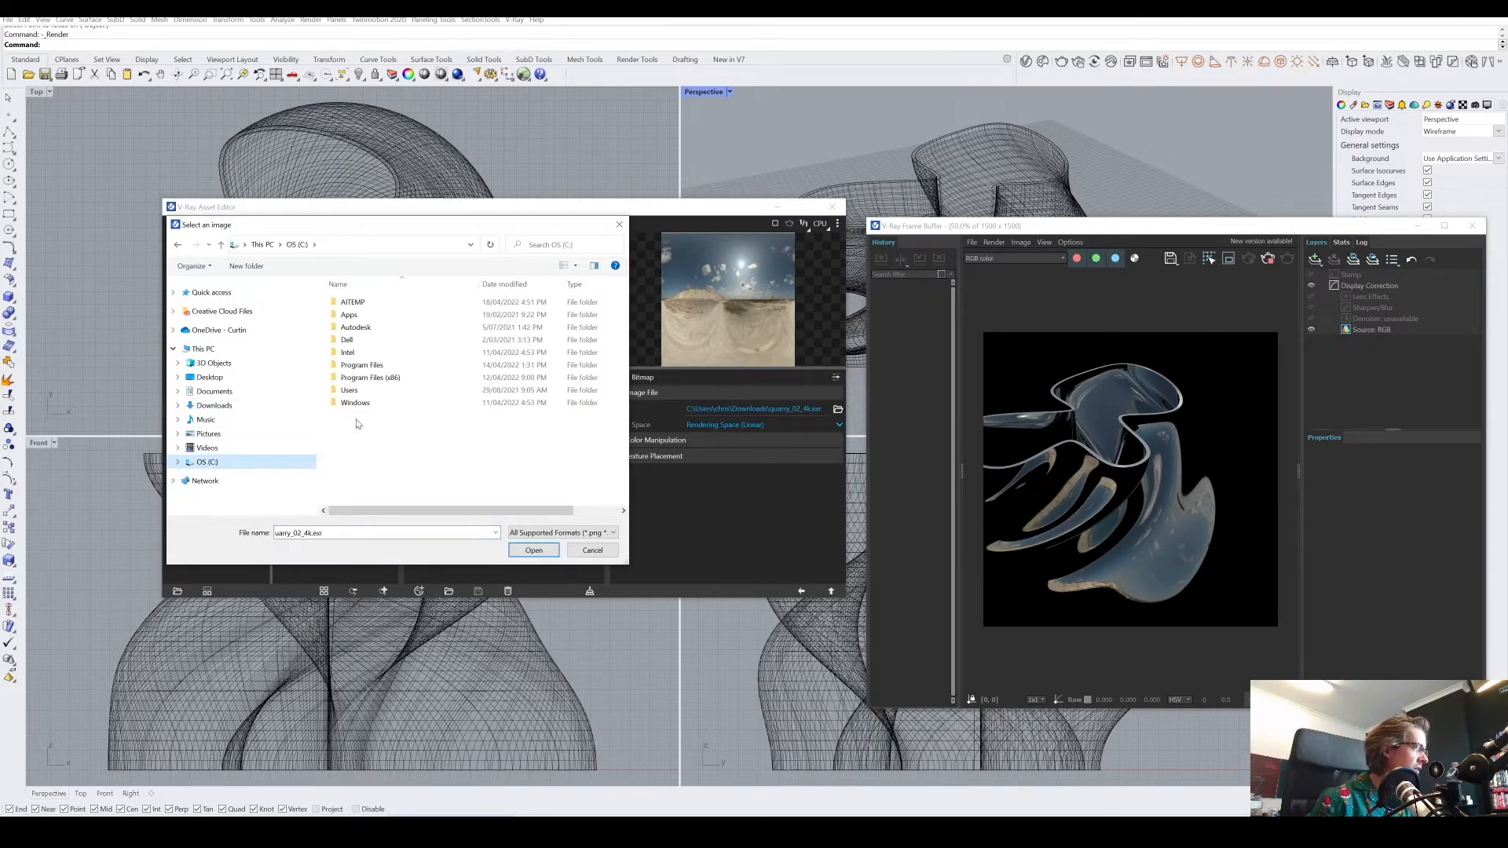
{"action": "double_click", "coordinate": [365, 365]}
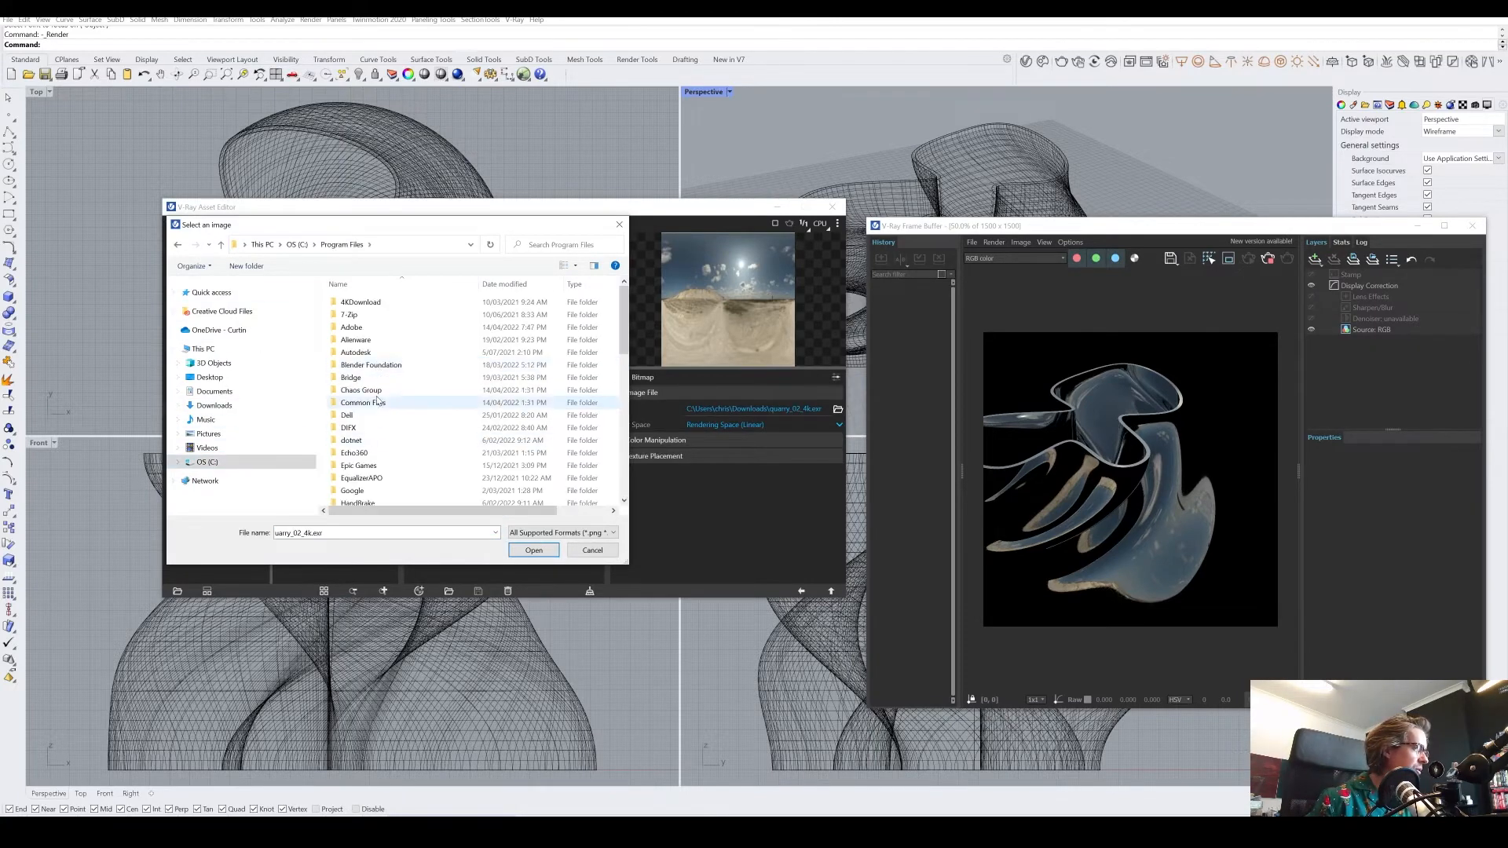
{"action": "double_click", "coordinate": [368, 390]}
{"action": "double_click", "coordinate": [370, 327]}
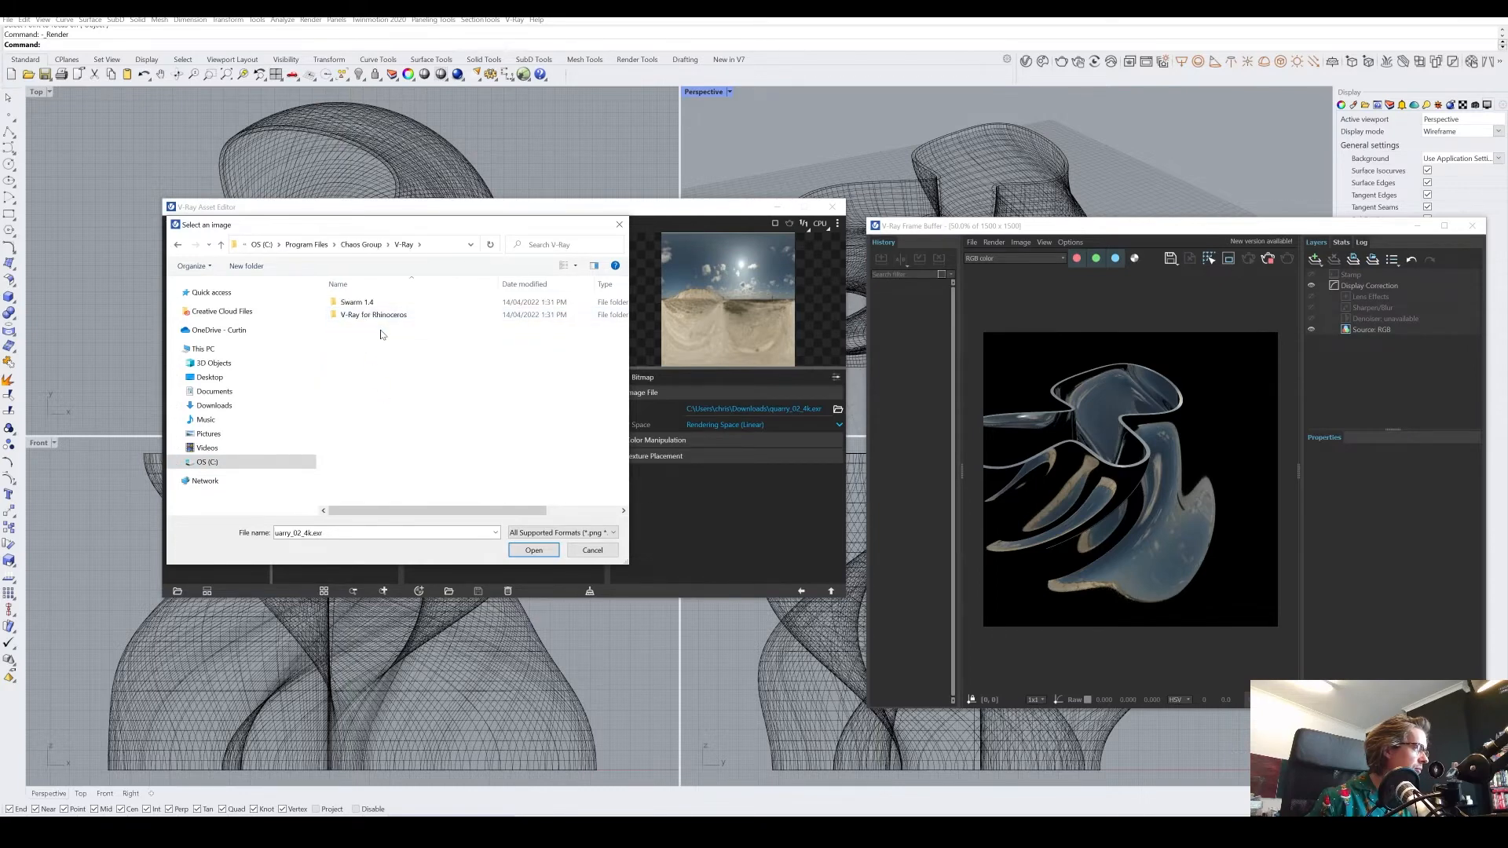
{"action": "double_click", "coordinate": [374, 314]}
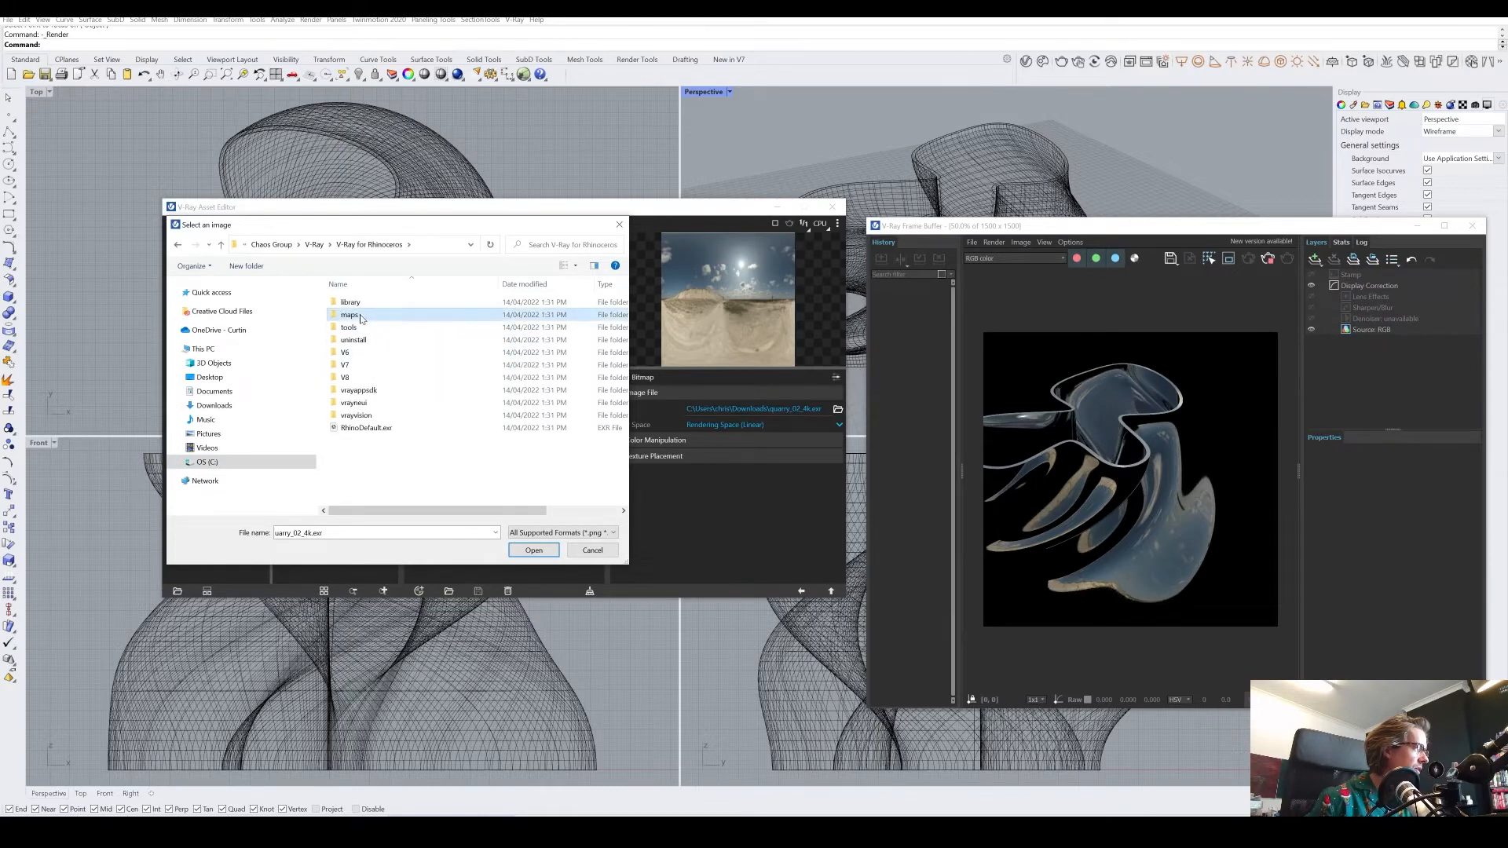
{"action": "double_click", "coordinate": [362, 317]}
{"action": "double_click", "coordinate": [339, 296]}
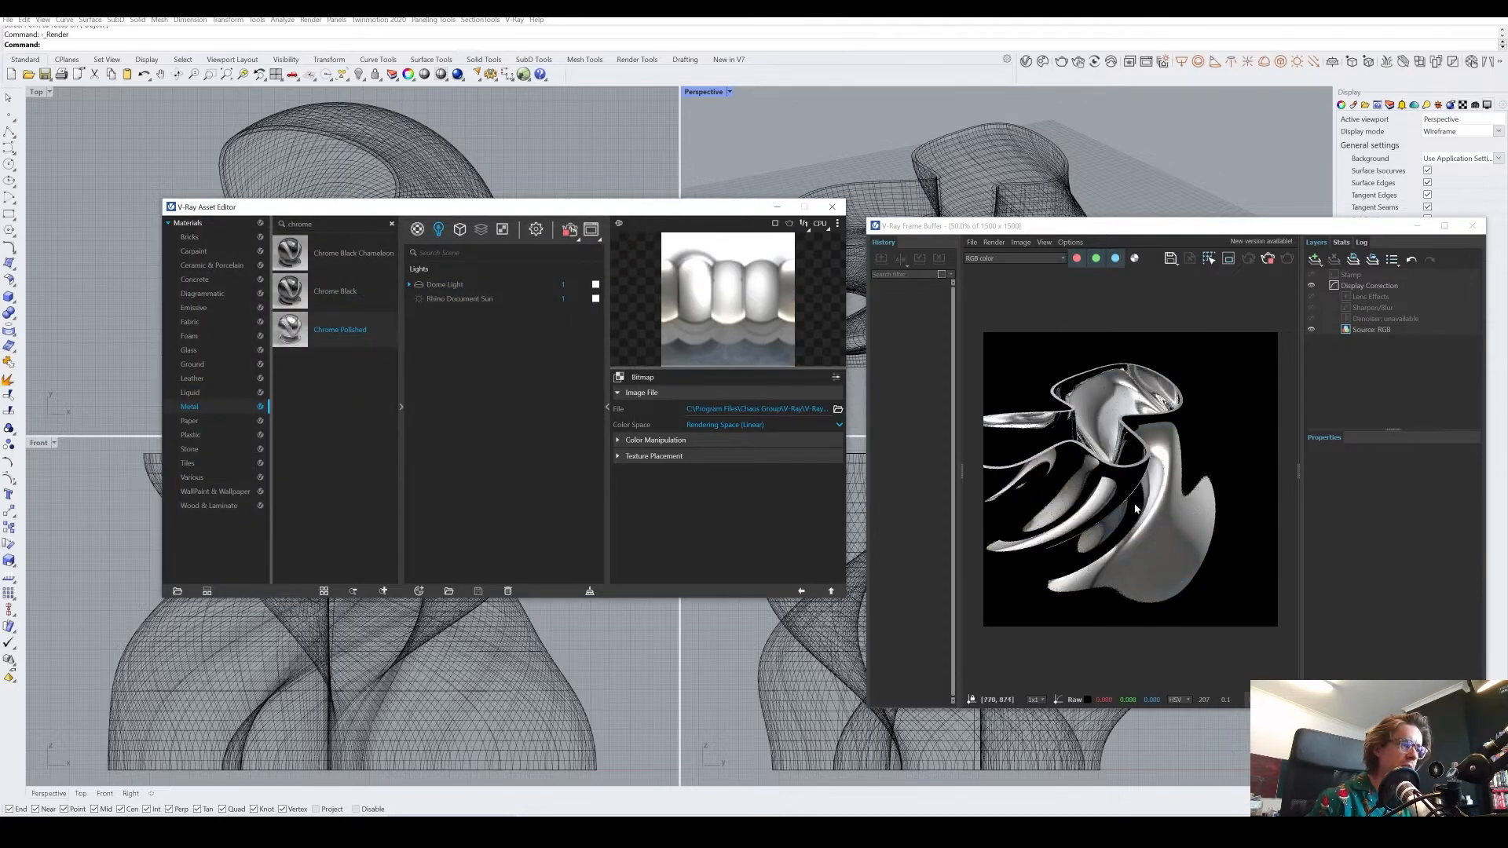
- View the vase from below in the perspective view and load Road_A.hdr as the dome light's bitmap
{"action": "left_click", "coordinate": [1145, 226]}
{"action": "right_click_drag", "start_coordinate": [1136, 196], "coordinate": [1094, 191]}
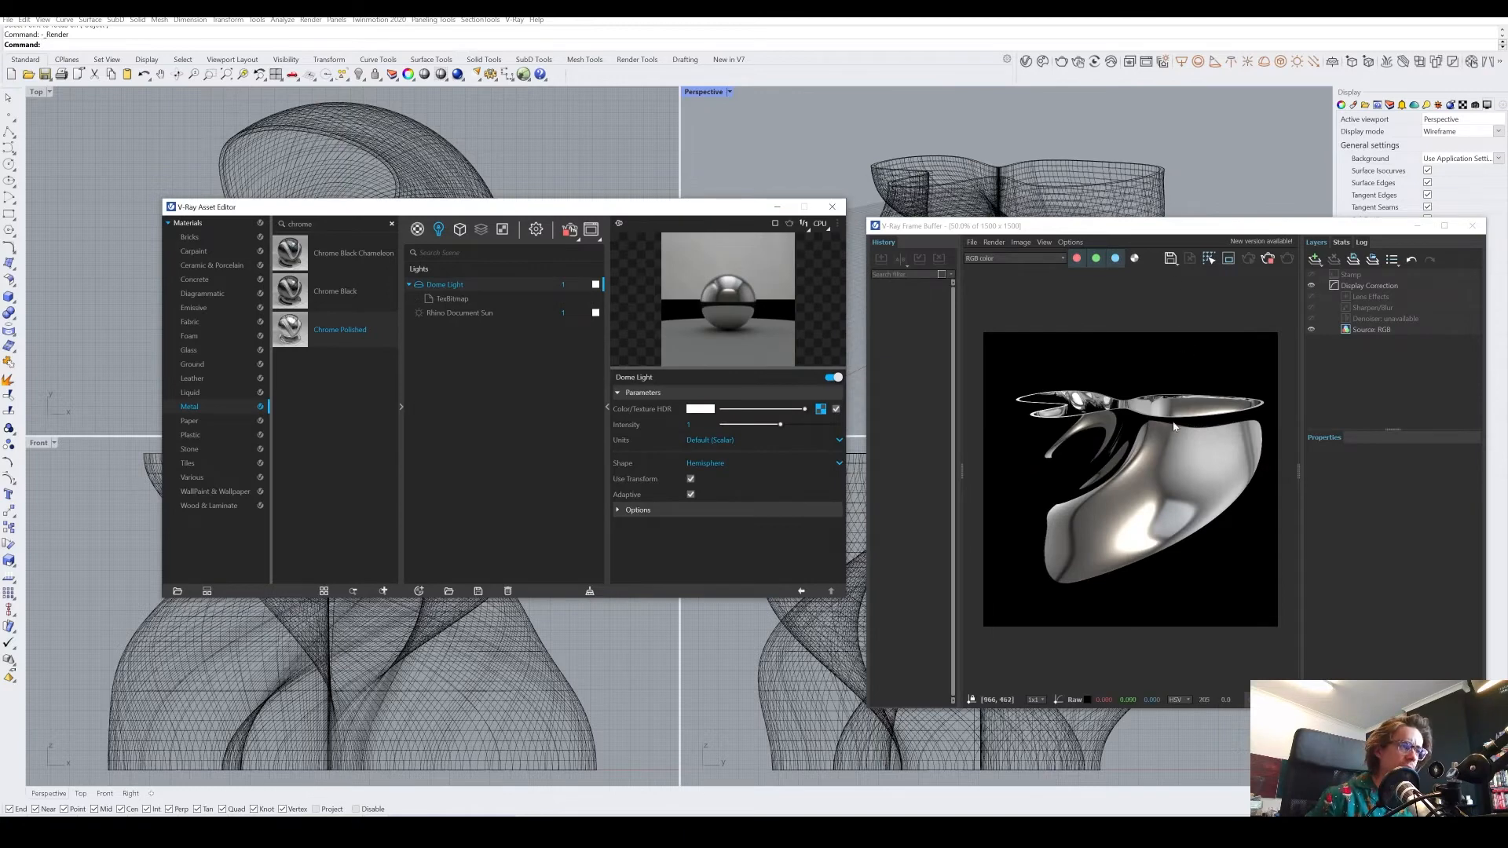
{"action": "right_click_drag", "start_coordinate": [1194, 168], "coordinate": [1168, 153]}
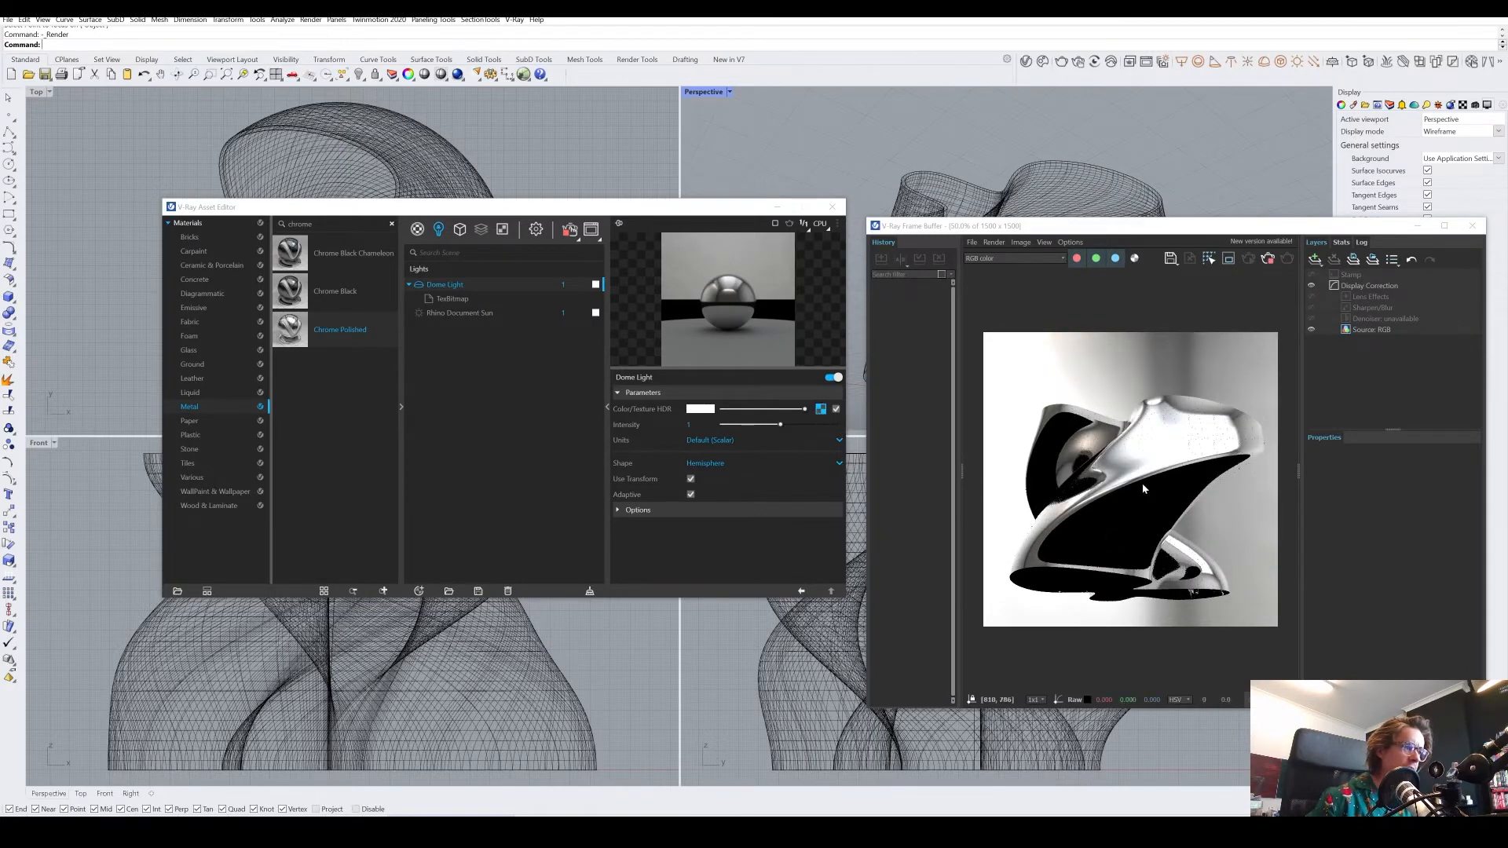
{"action": "left_click", "coordinate": [821, 409]}
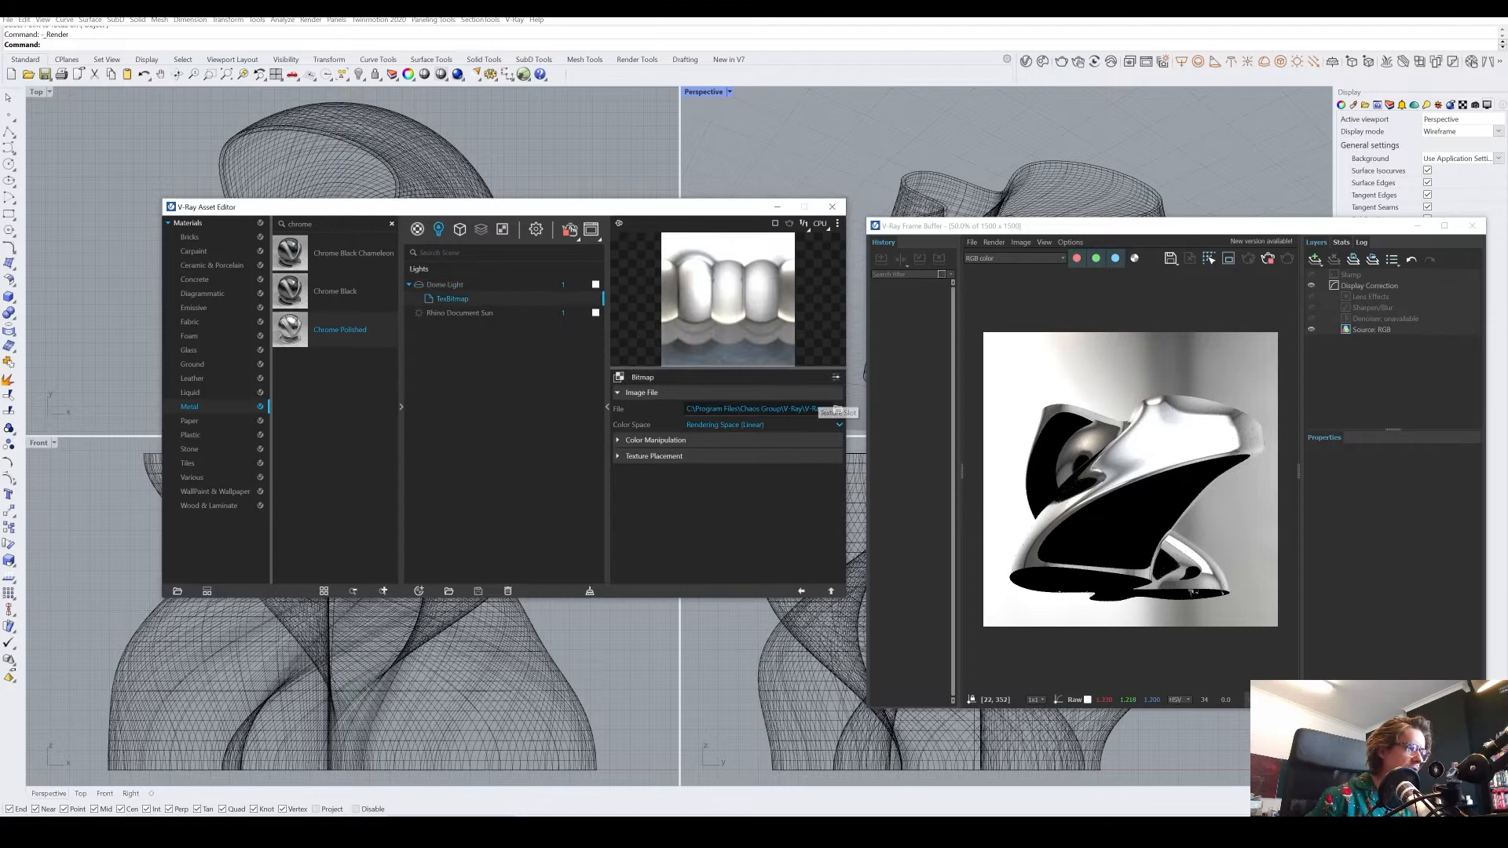
{"action": "left_click", "coordinate": [838, 410]}
{"action": "double_click", "coordinate": [431, 310]}
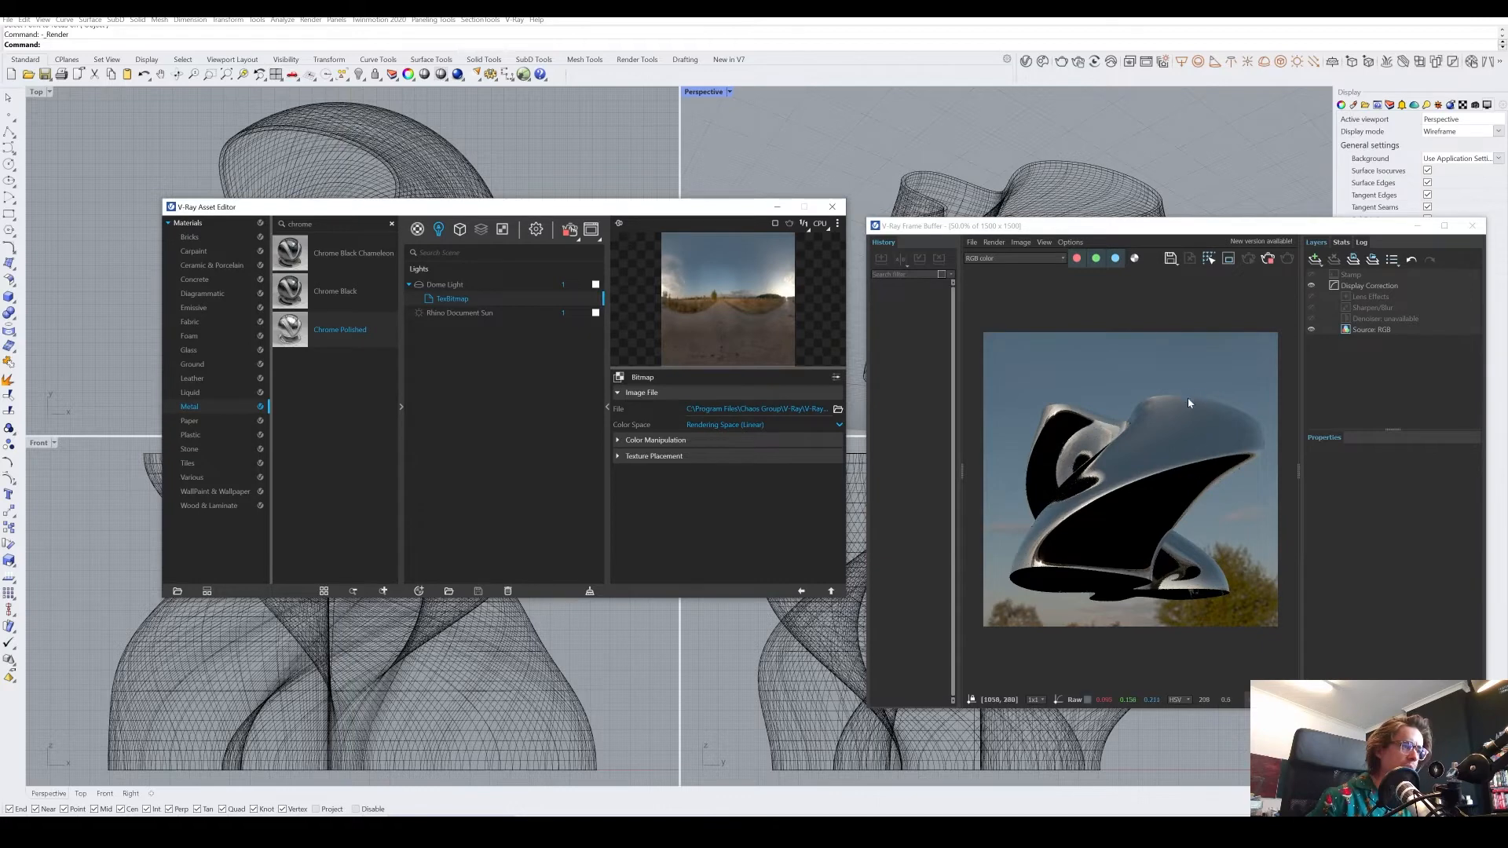
- View the vase from a different angle in the perspective view and enable the dome light's Invisible option
{"action": "right_click_drag", "start_coordinate": [1150, 182], "coordinate": [1072, 259]}
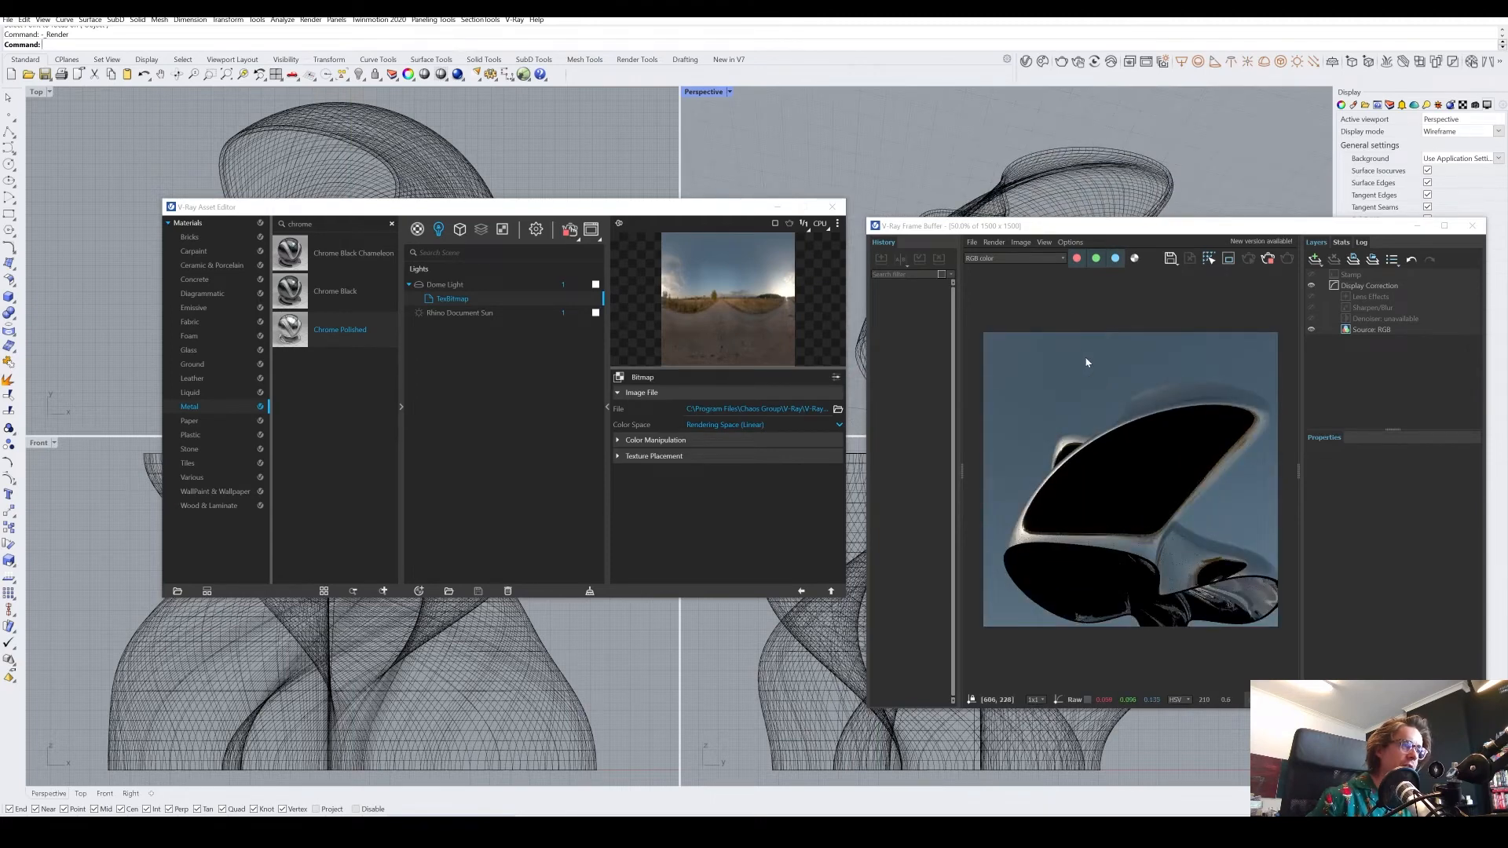
{"action": "right_click_drag", "start_coordinate": [1158, 115], "coordinate": [1168, 144]}
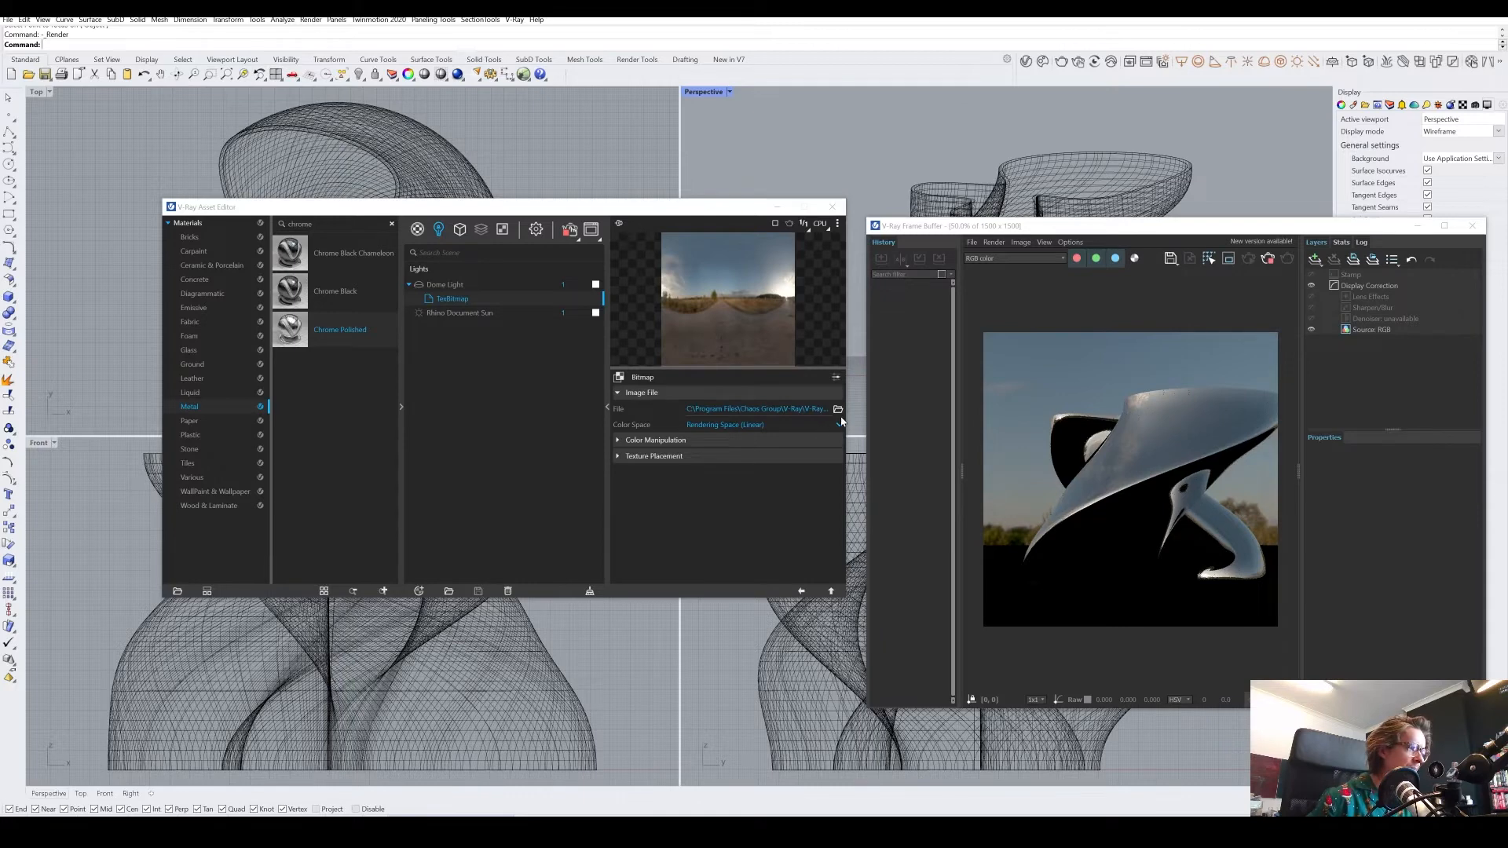
{"action": "left_click", "coordinate": [444, 285]}
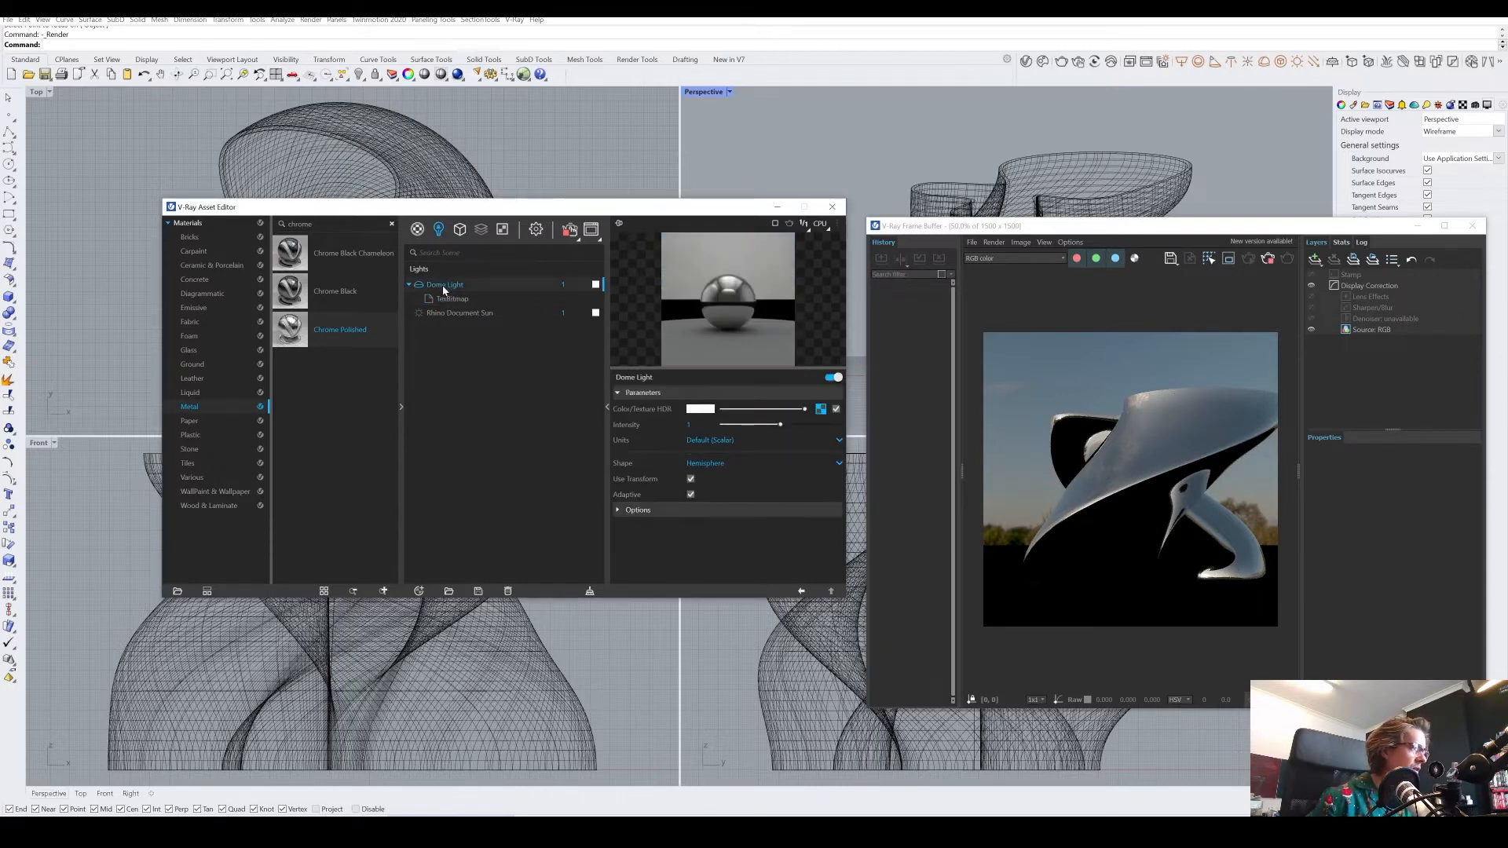
{"action": "left_click", "coordinate": [618, 512]}
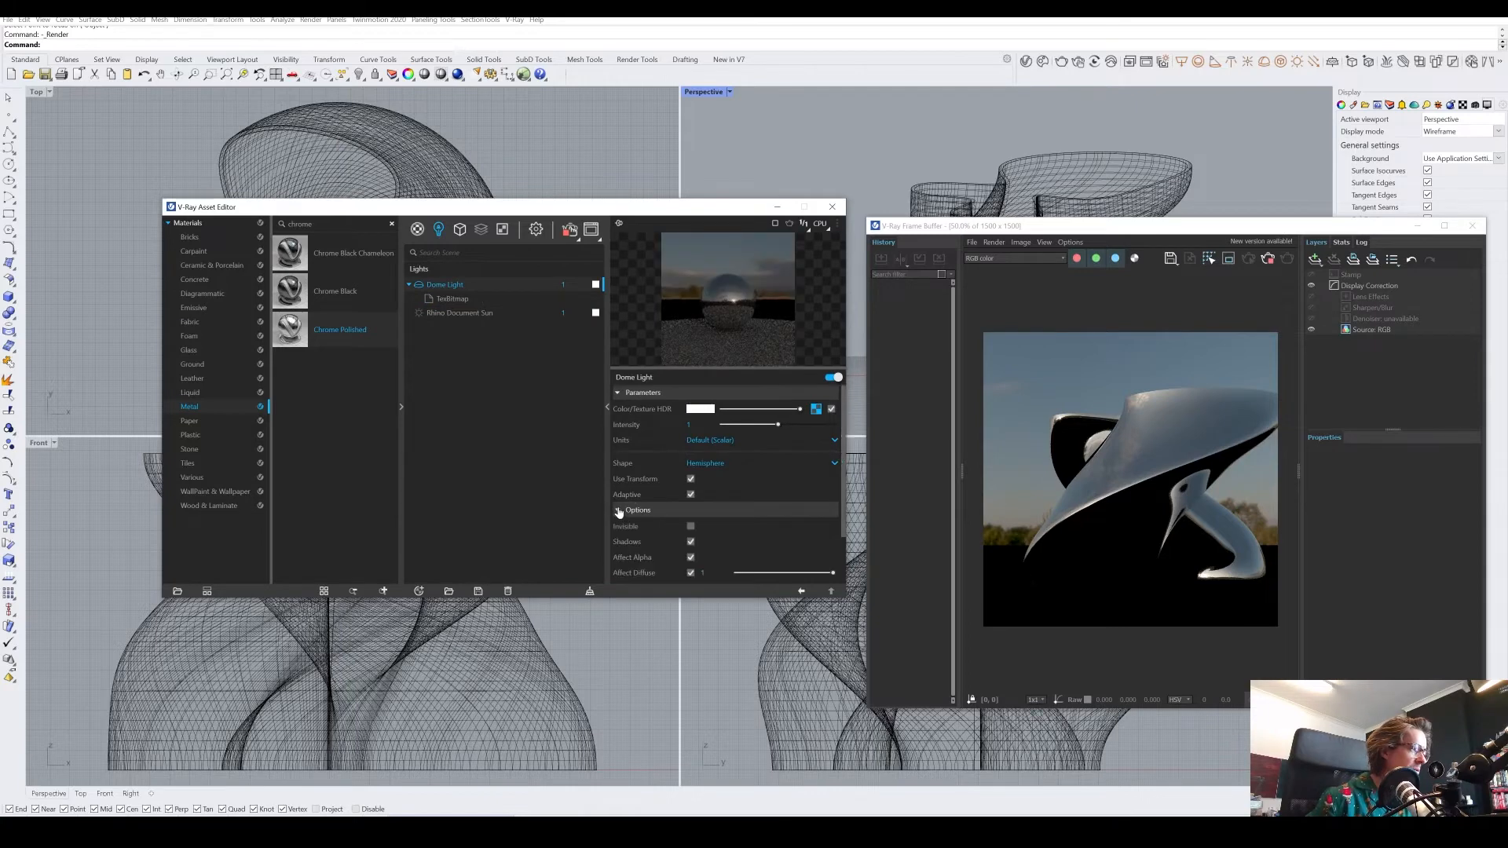
{"action": "left_click", "coordinate": [691, 527]}
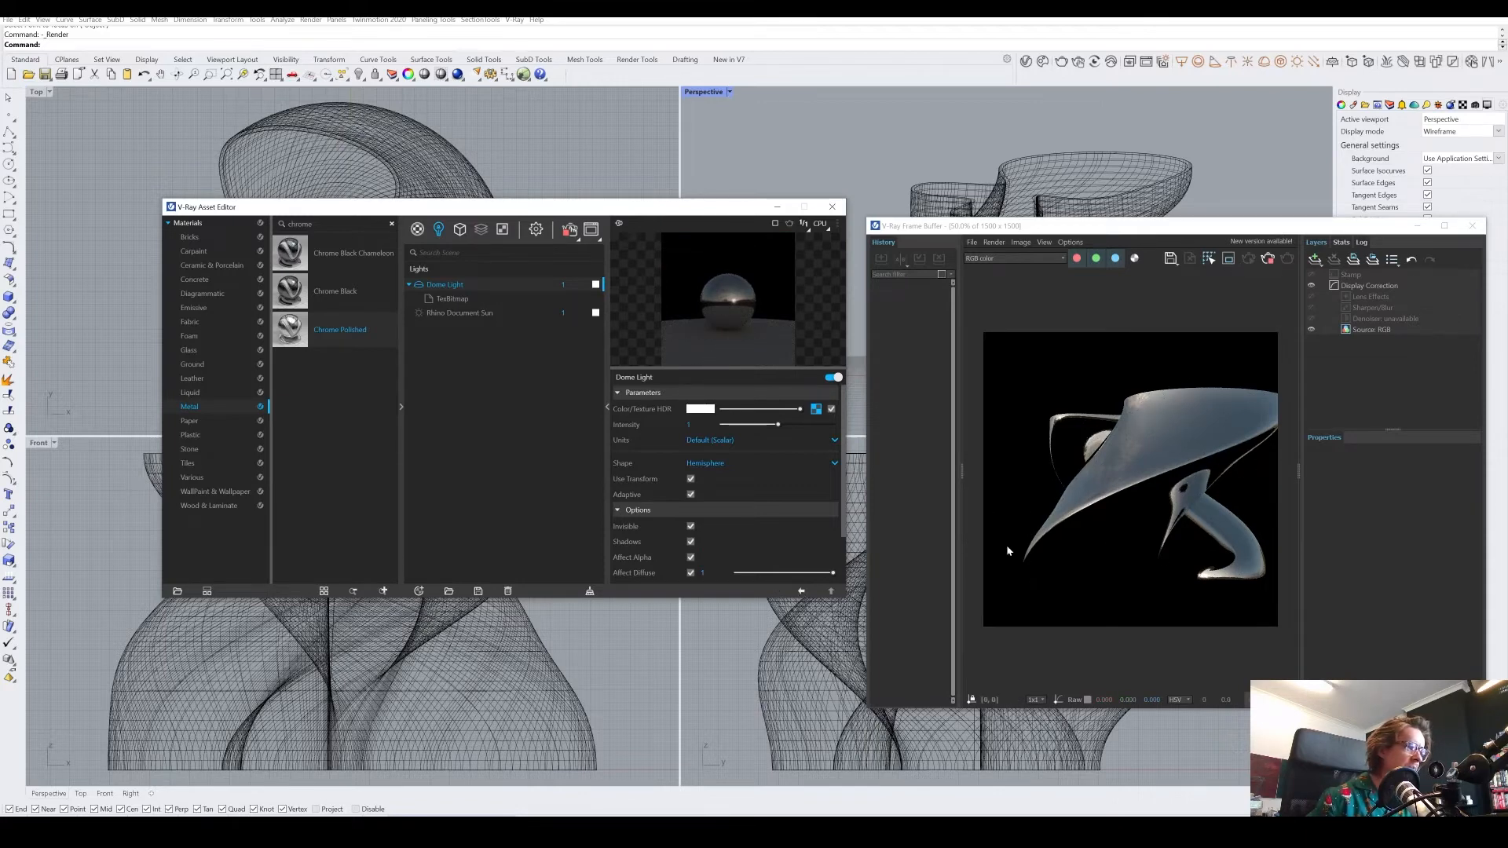
- Load BOX_6 (blured).hdr as the dome light's bitmap and orbit the perspective view around the vase
{"action": "left_click", "coordinate": [816, 409]}
{"action": "left_click", "coordinate": [838, 410]}
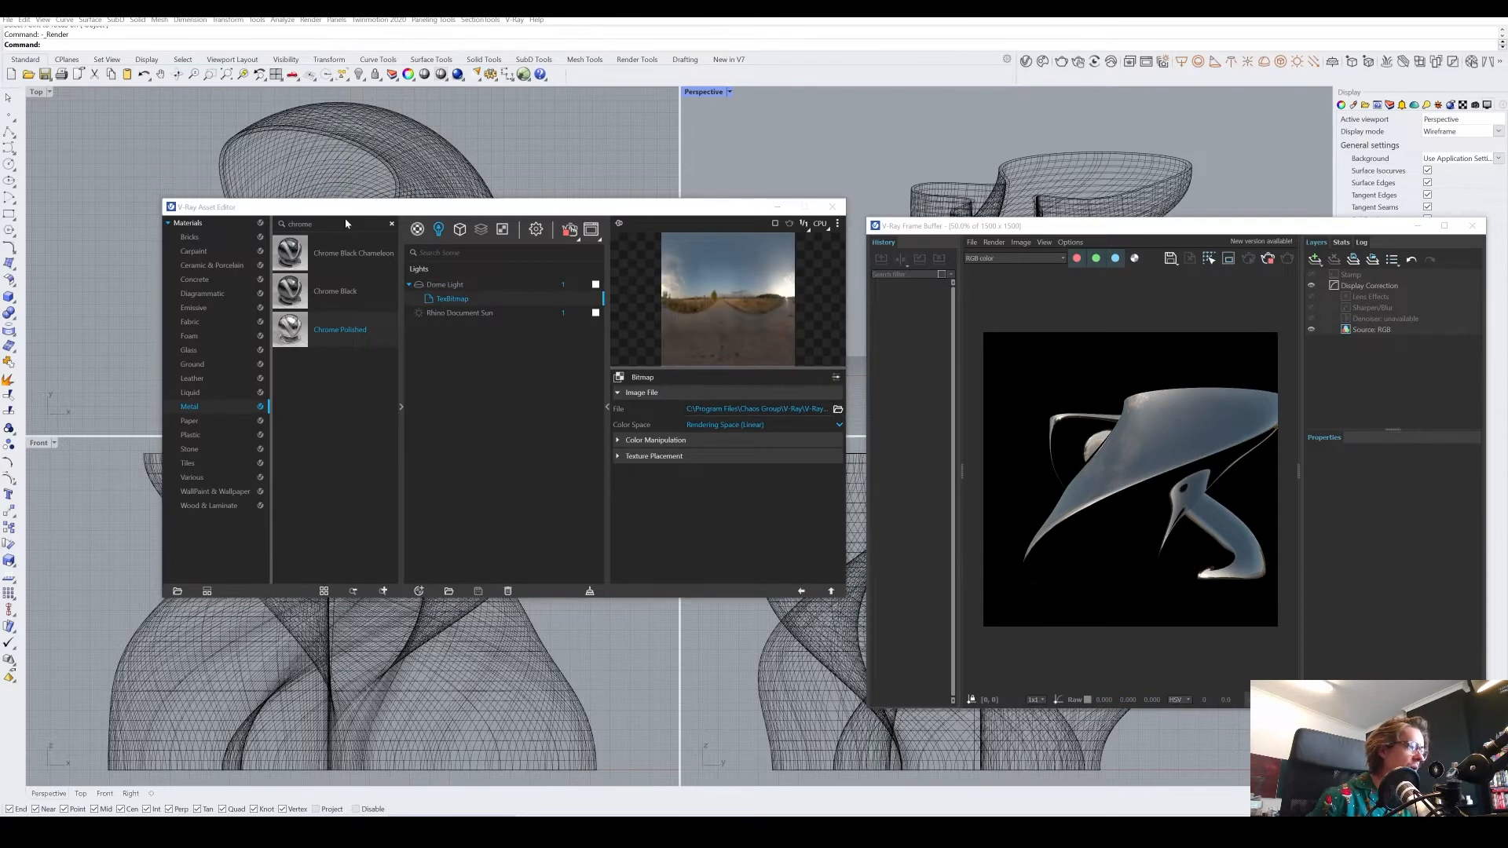
{"action": "double_click", "coordinate": [355, 318]}
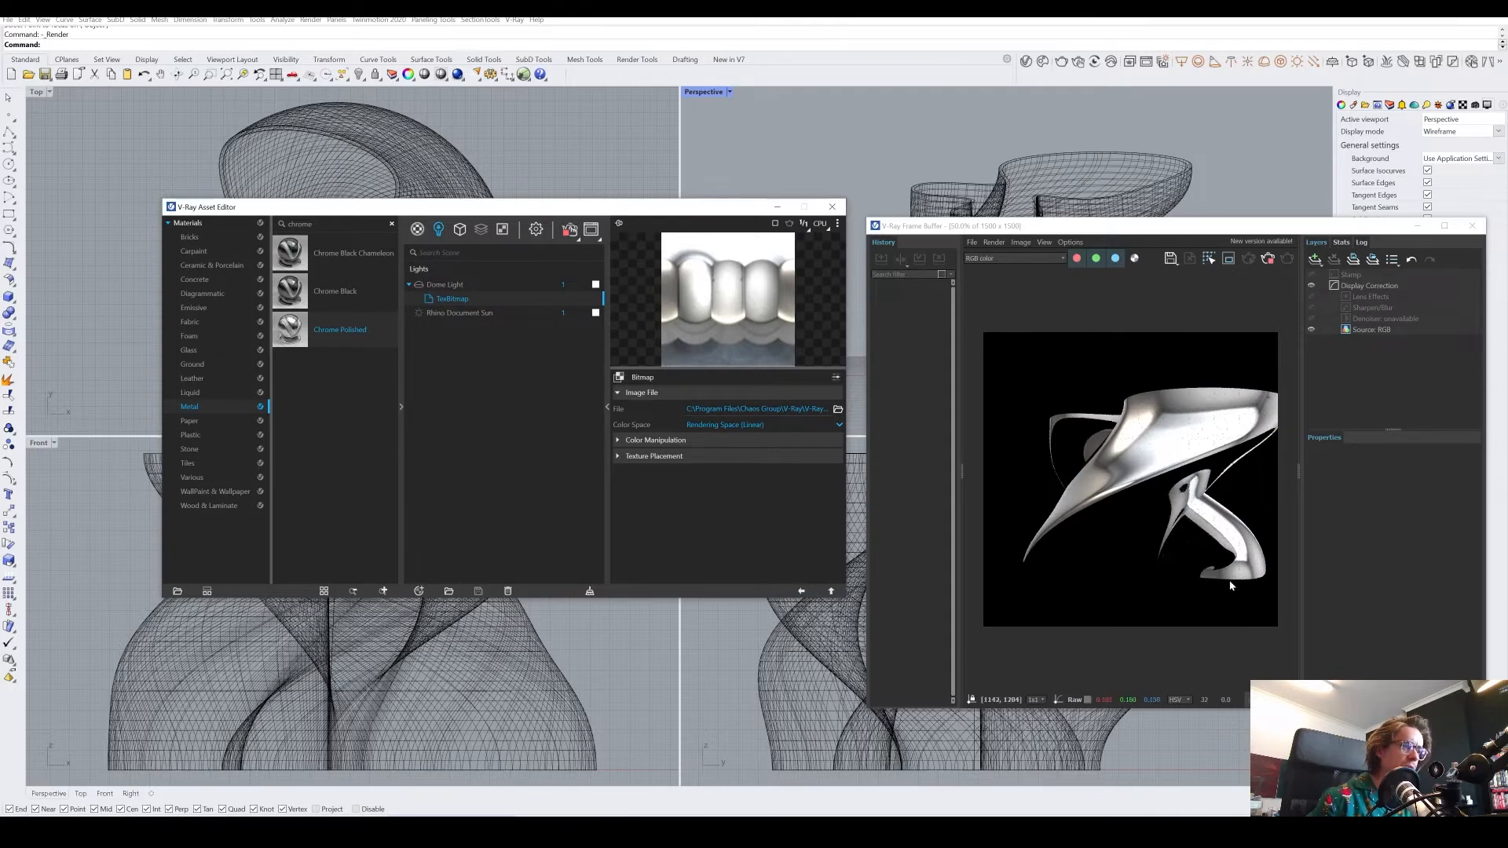
{"action": "mouse_move", "coordinate": [1051, 187]}
{"action": "right_mouse_down"}
{"action": "mouse_move", "coordinate": [1065, 162]}
{"action": "mouse_move", "coordinate": [1010, 157]}
{"action": "mouse_move", "coordinate": [1063, 166]}
{"action": "right_mouse_up"}
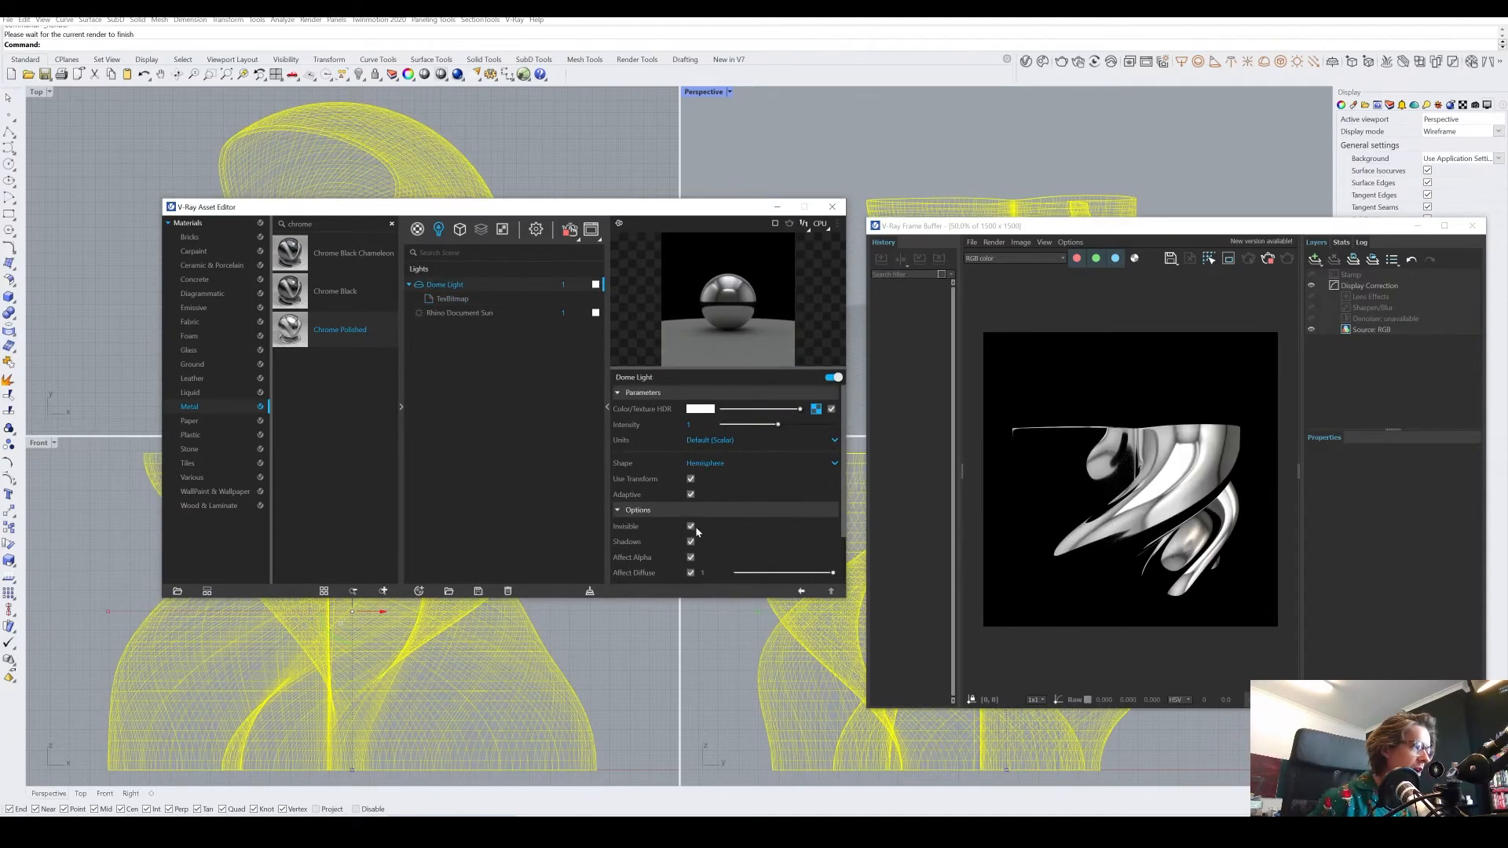
{"action": "left_click", "coordinate": [816, 409]}
{"action": "left_click", "coordinate": [837, 410]}
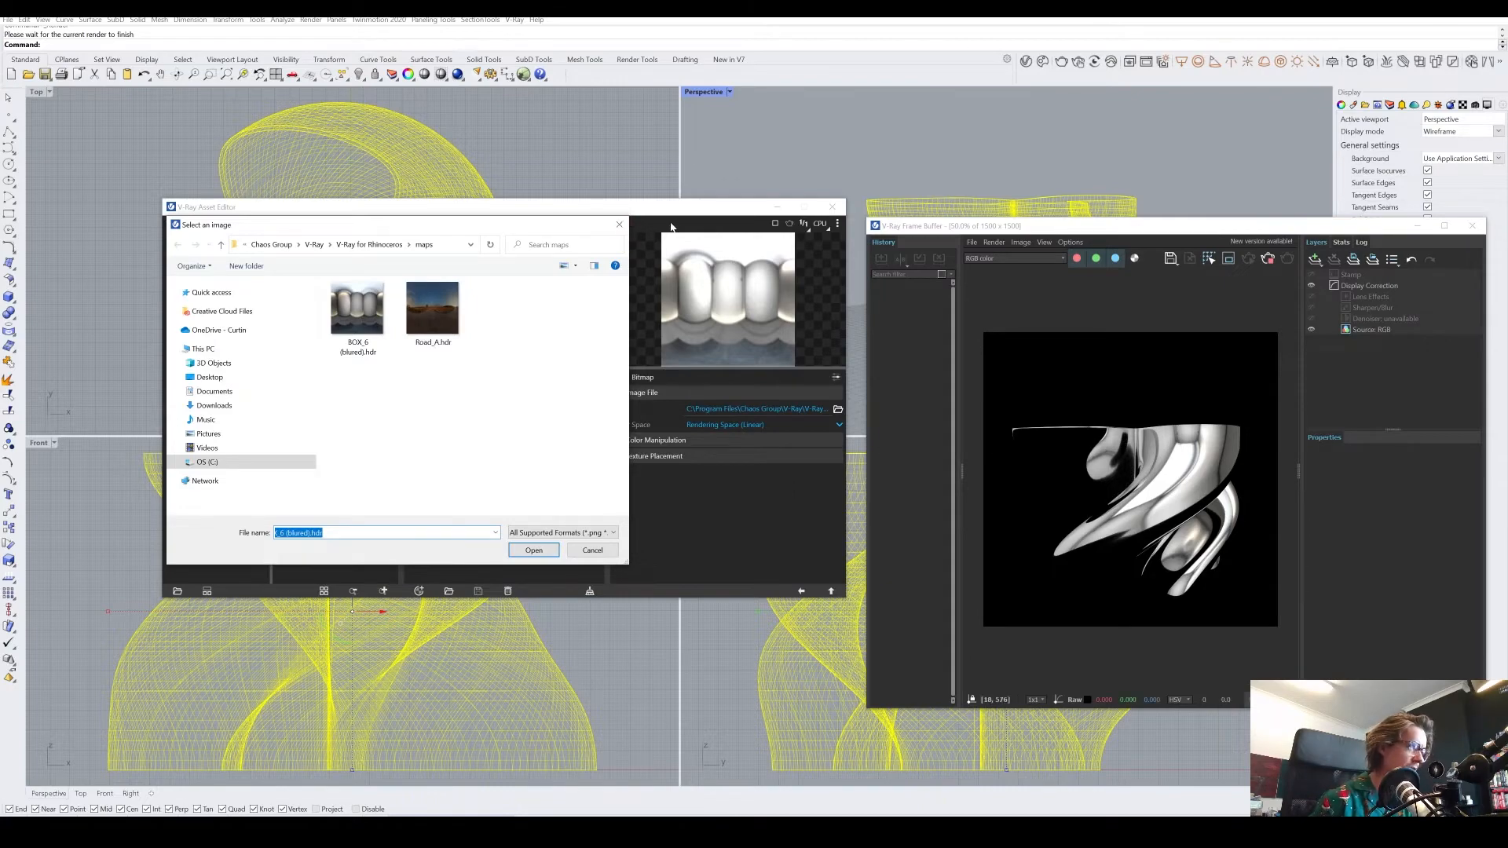
{"action": "left_click", "coordinate": [619, 225]}
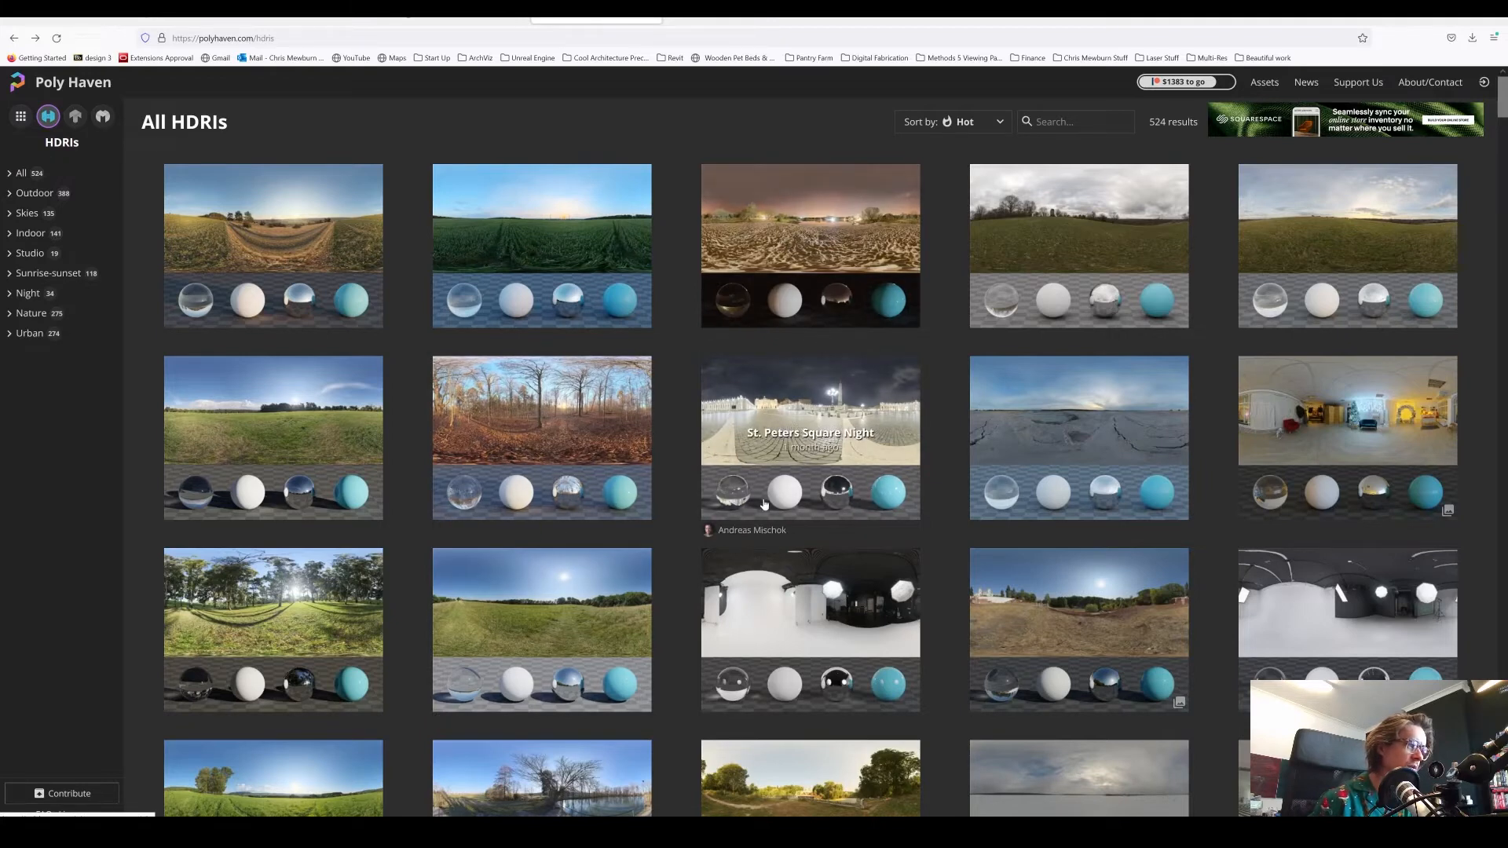
- Browse Poly Haven's HDRI library and open the page of the Studio Small 08 studio environment
{"action": "scroll", "coordinate": [942, 581], "scroll_direction": "down", "scroll_amount": 1}
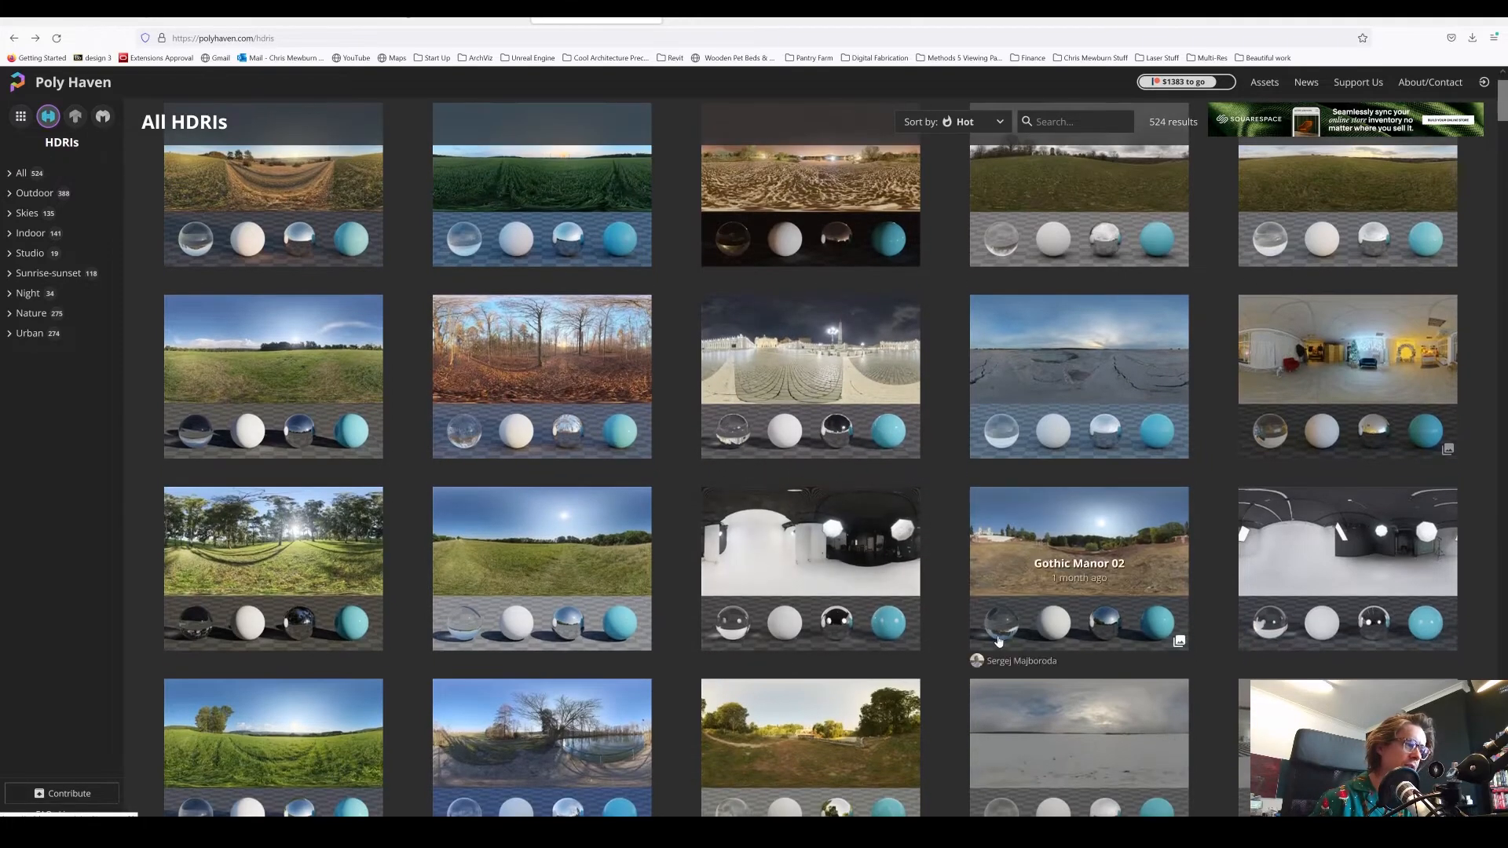
{"action": "scroll", "coordinate": [1066, 659], "scroll_direction": "down", "scroll_amount": 5}
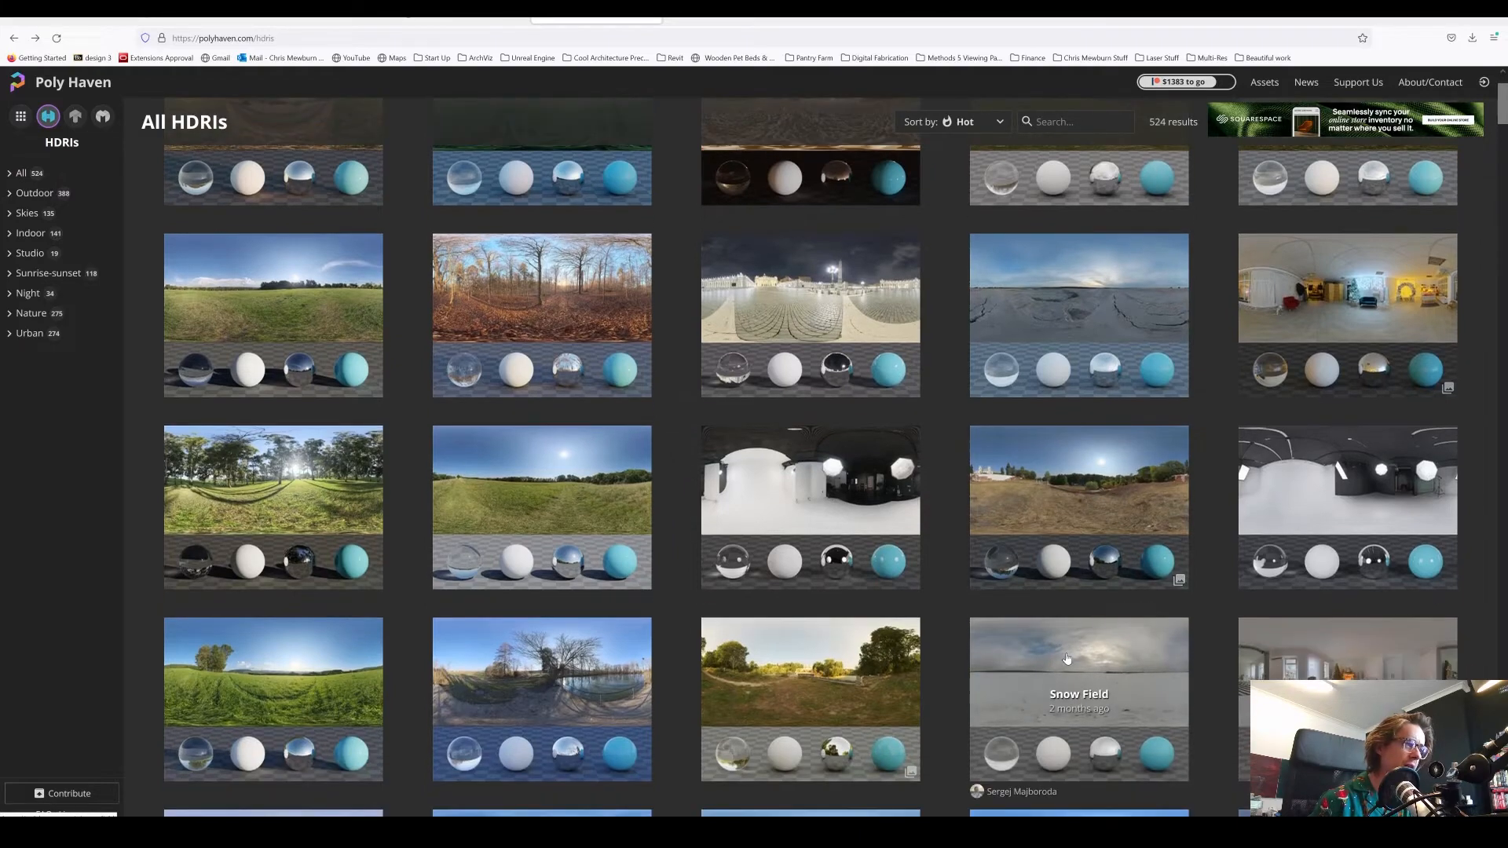
{"action": "scroll", "coordinate": [644, 568], "scroll_direction": "down", "scroll_amount": 6}
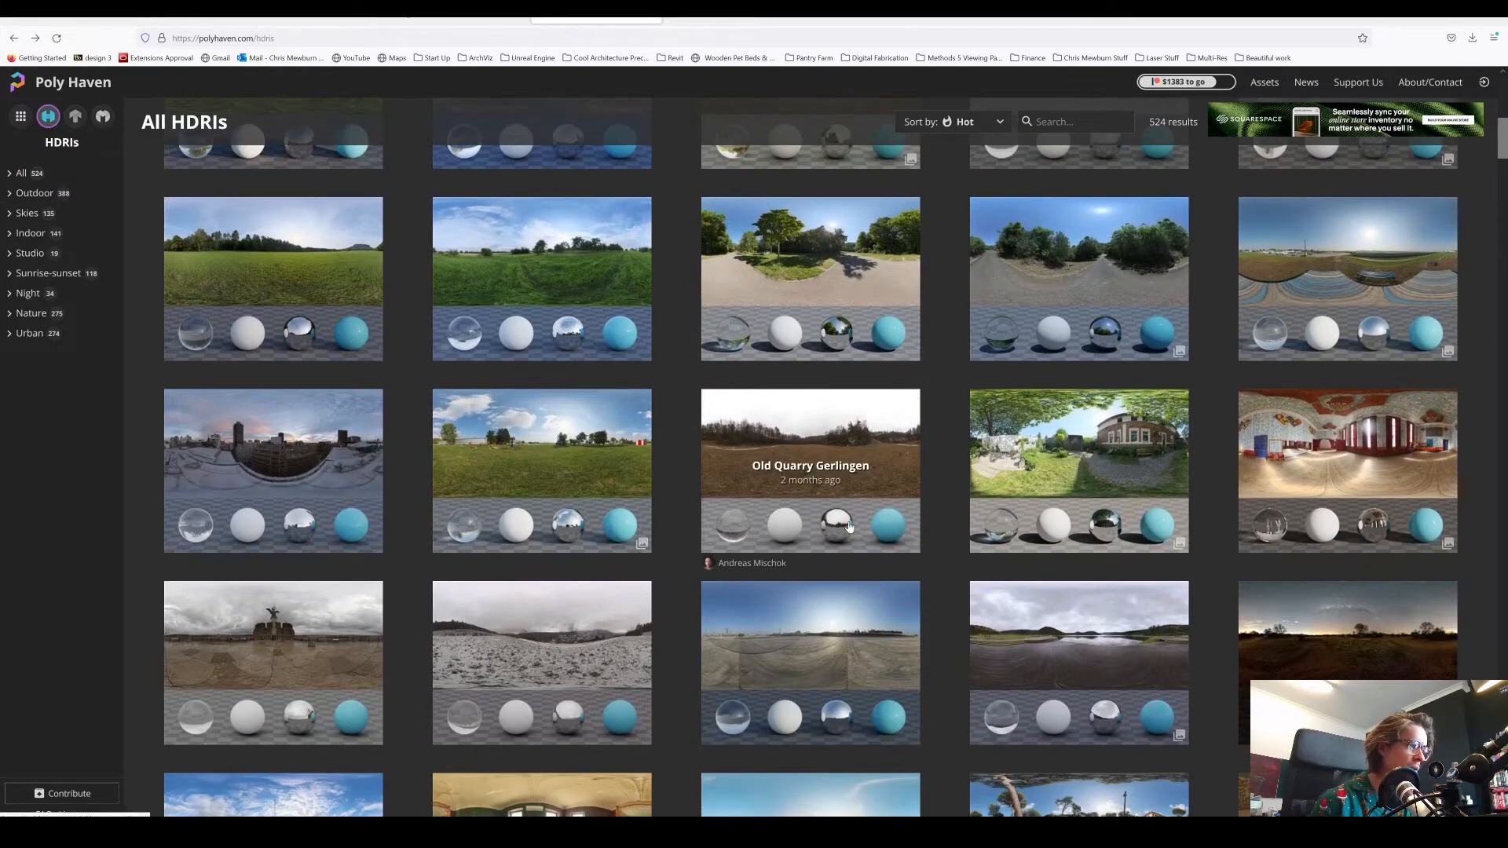
{"action": "scroll", "coordinate": [863, 550], "scroll_direction": "down", "scroll_amount": 6}
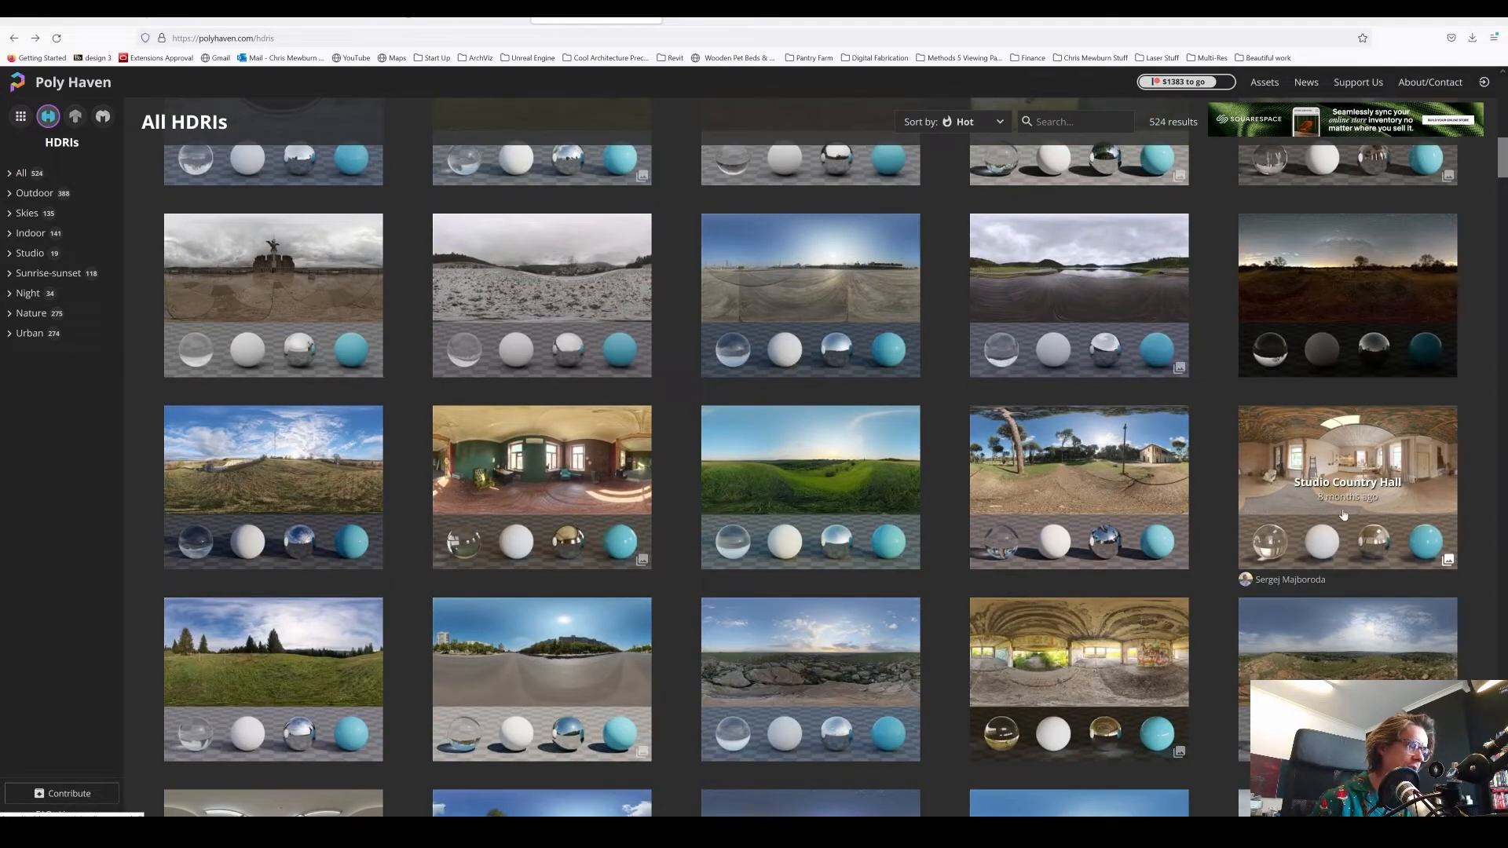
{"action": "scroll", "coordinate": [1151, 597], "scroll_direction": "down", "scroll_amount": 1}
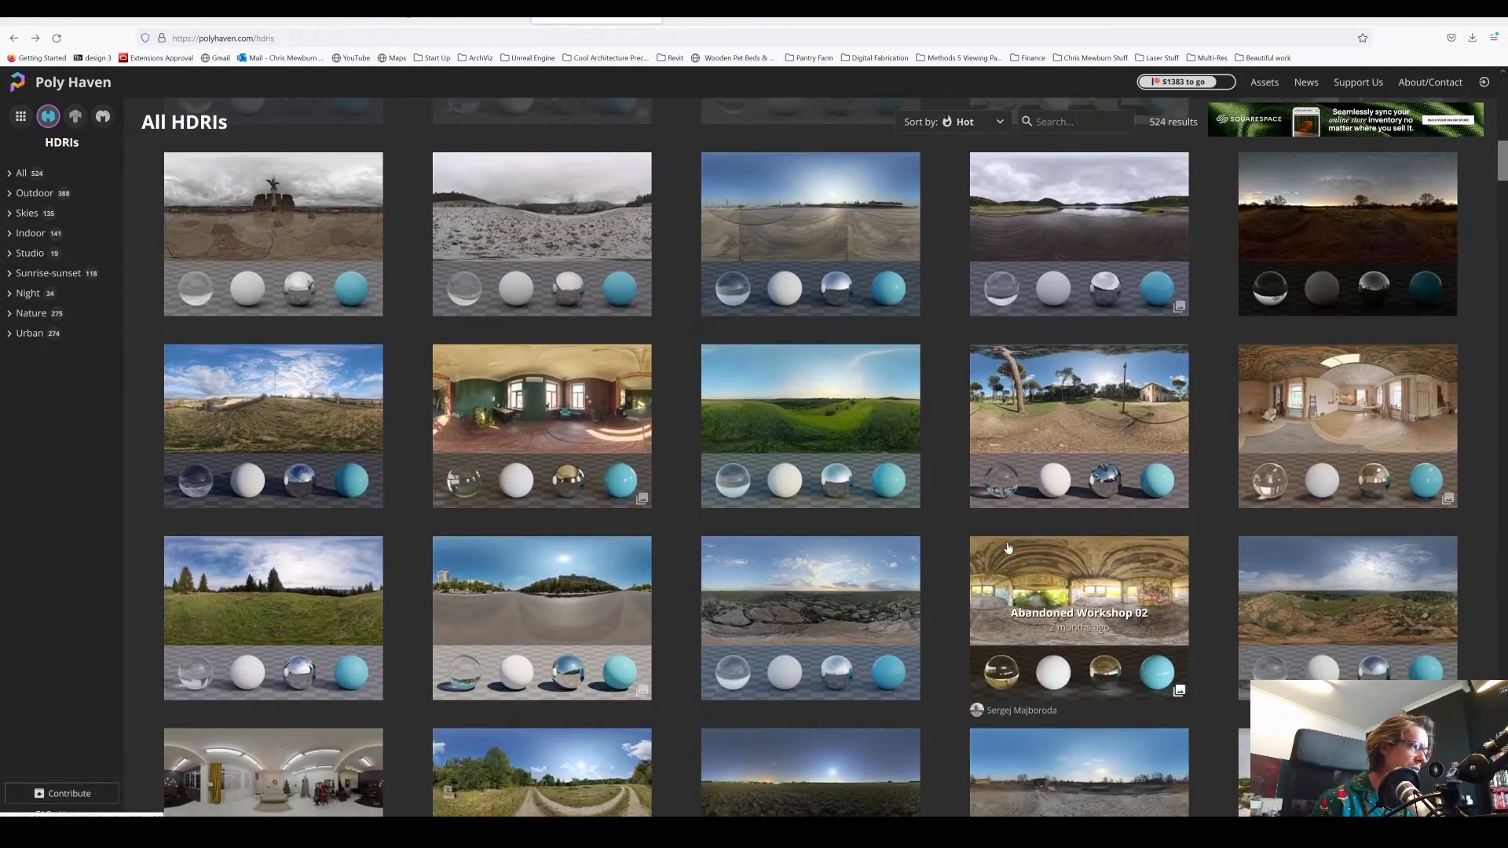
{"action": "scroll", "coordinate": [805, 456], "scroll_direction": "up", "scroll_amount": 15}
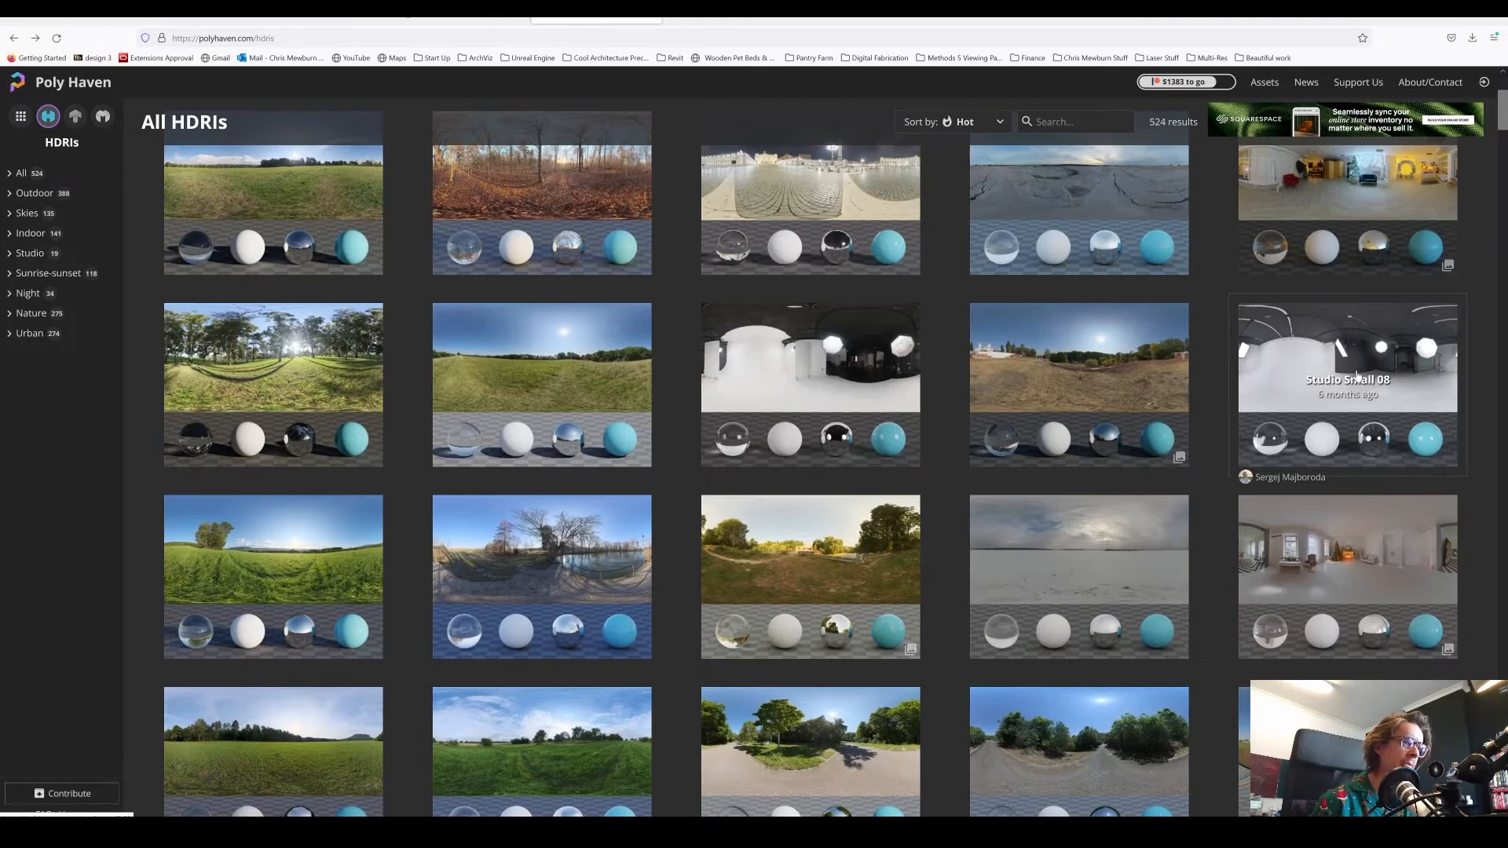
{"action": "left_click", "coordinate": [1356, 373]}
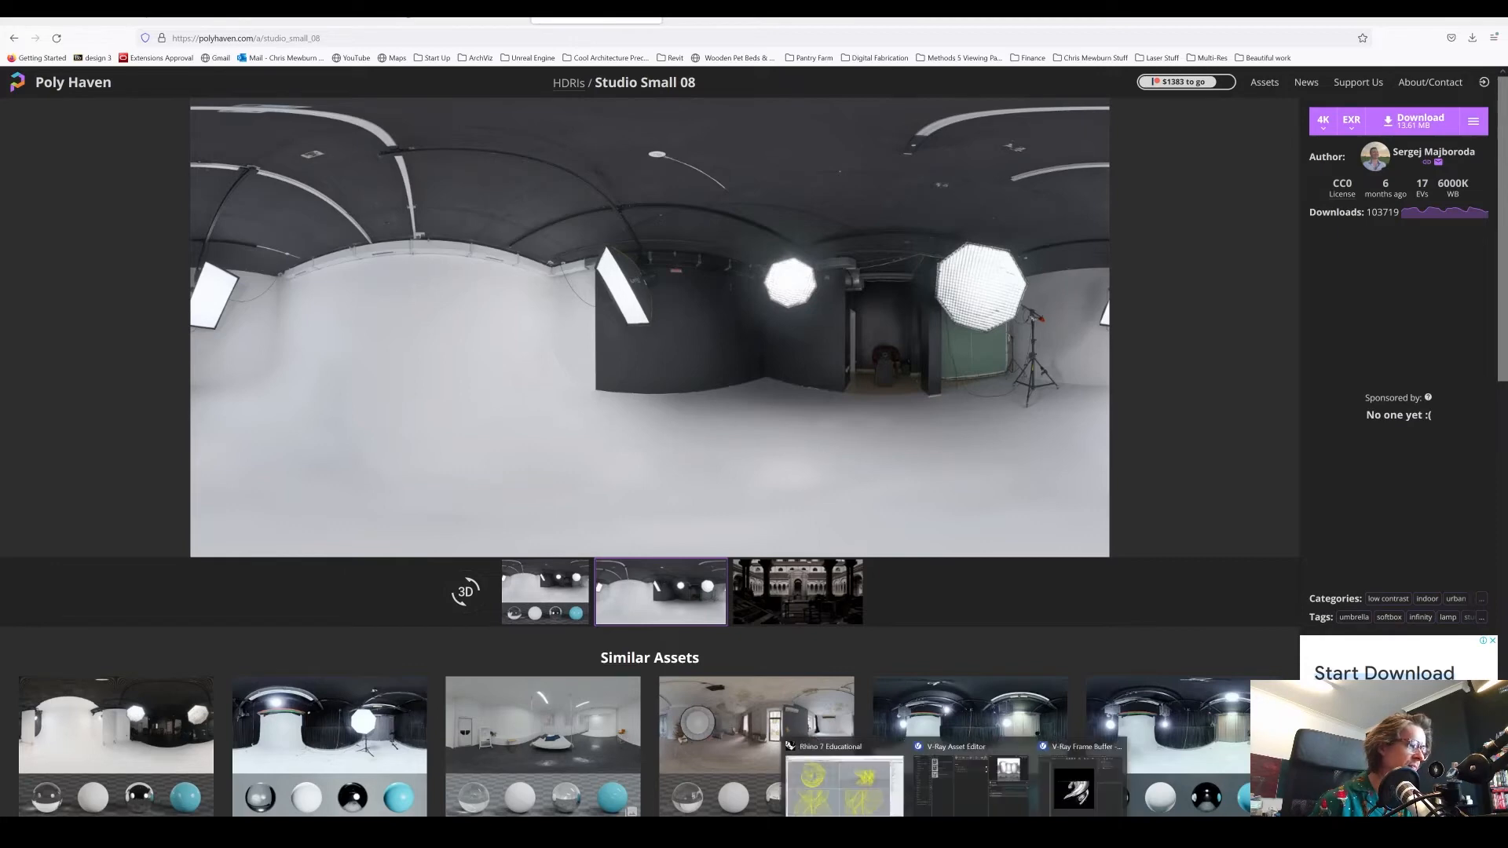
- Switch back to Rhino and check which EXR files in the Downloads folder are available for the dome light's bitmap
{"action": "key", "text": "alt+Tab"}
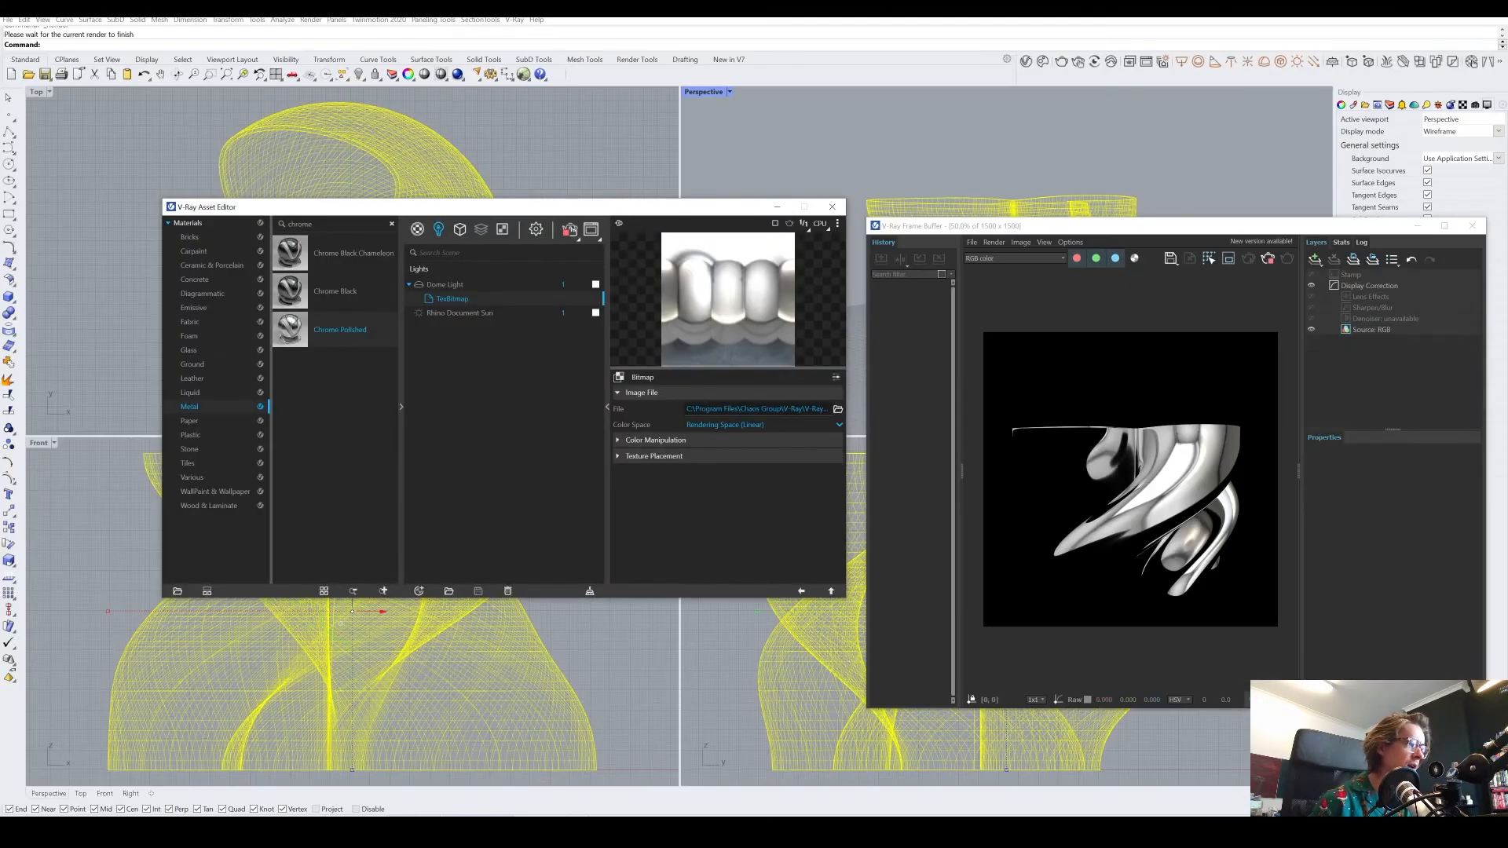
{"action": "left_click", "coordinate": [838, 409]}
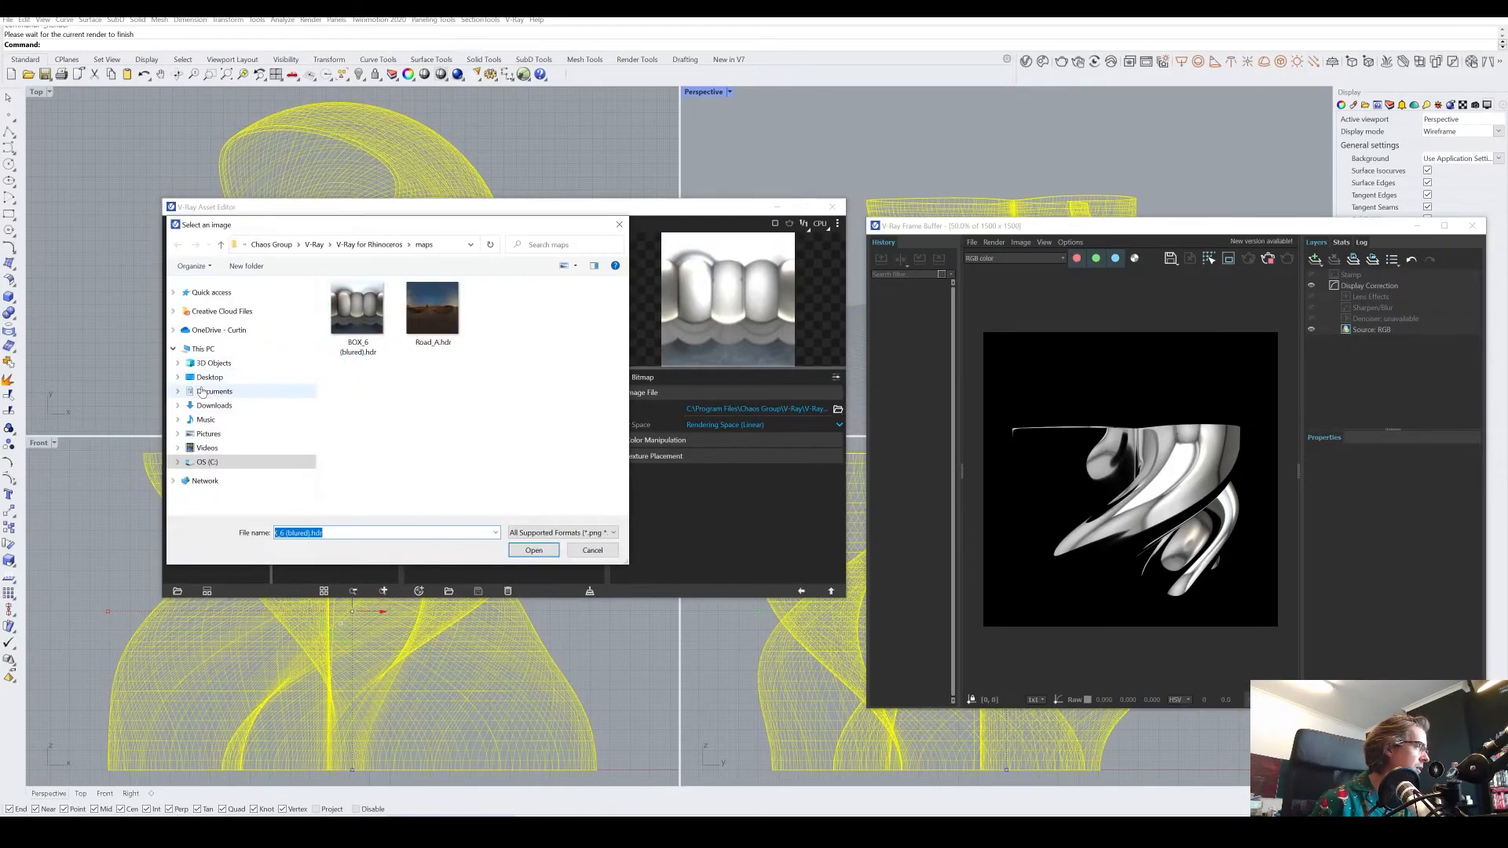
{"action": "left_click", "coordinate": [208, 405]}
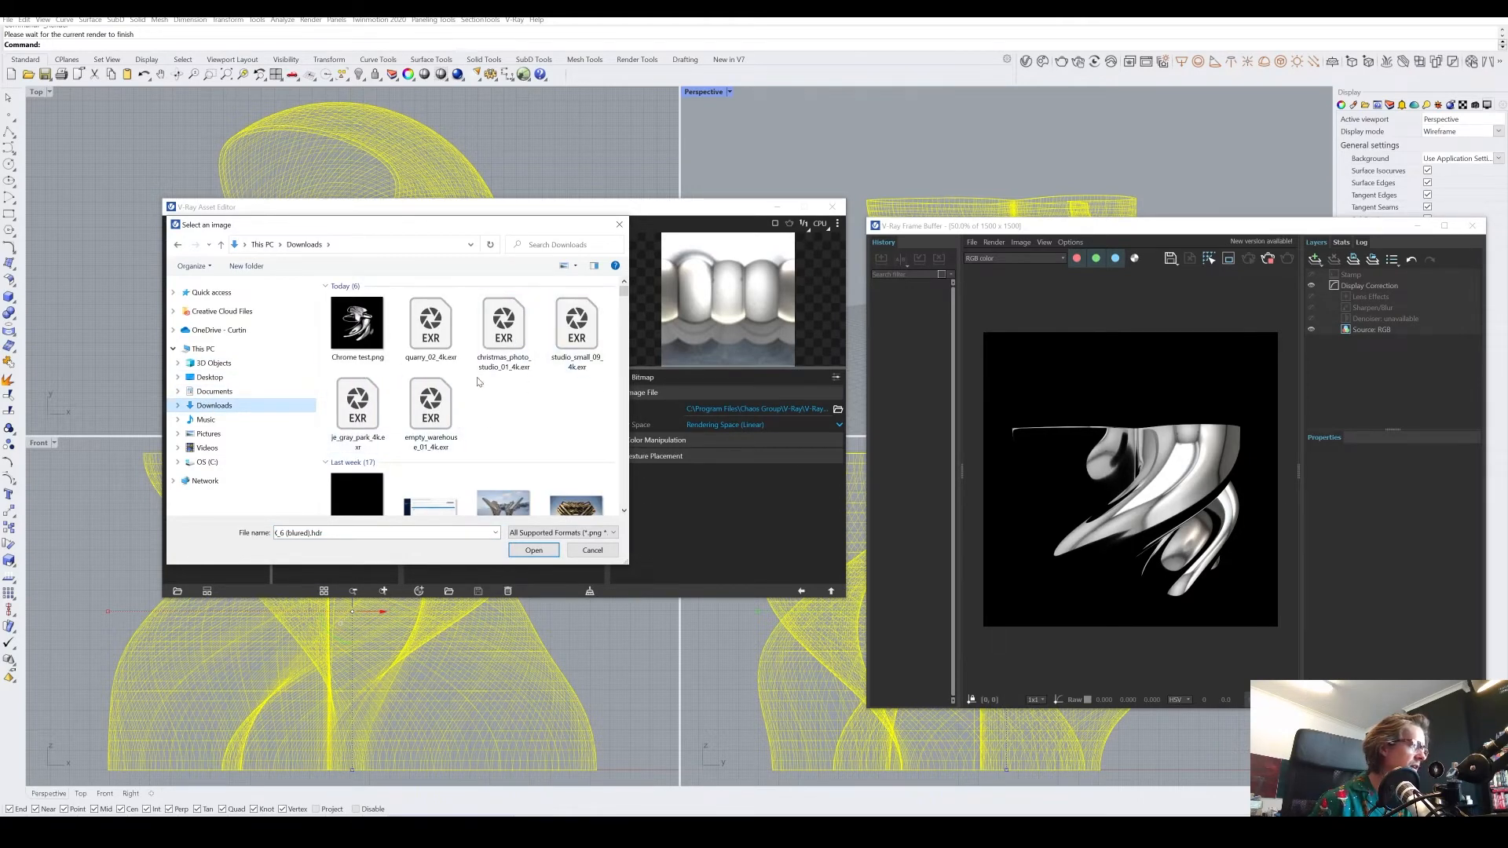
{"action": "left_click", "coordinate": [619, 225]}
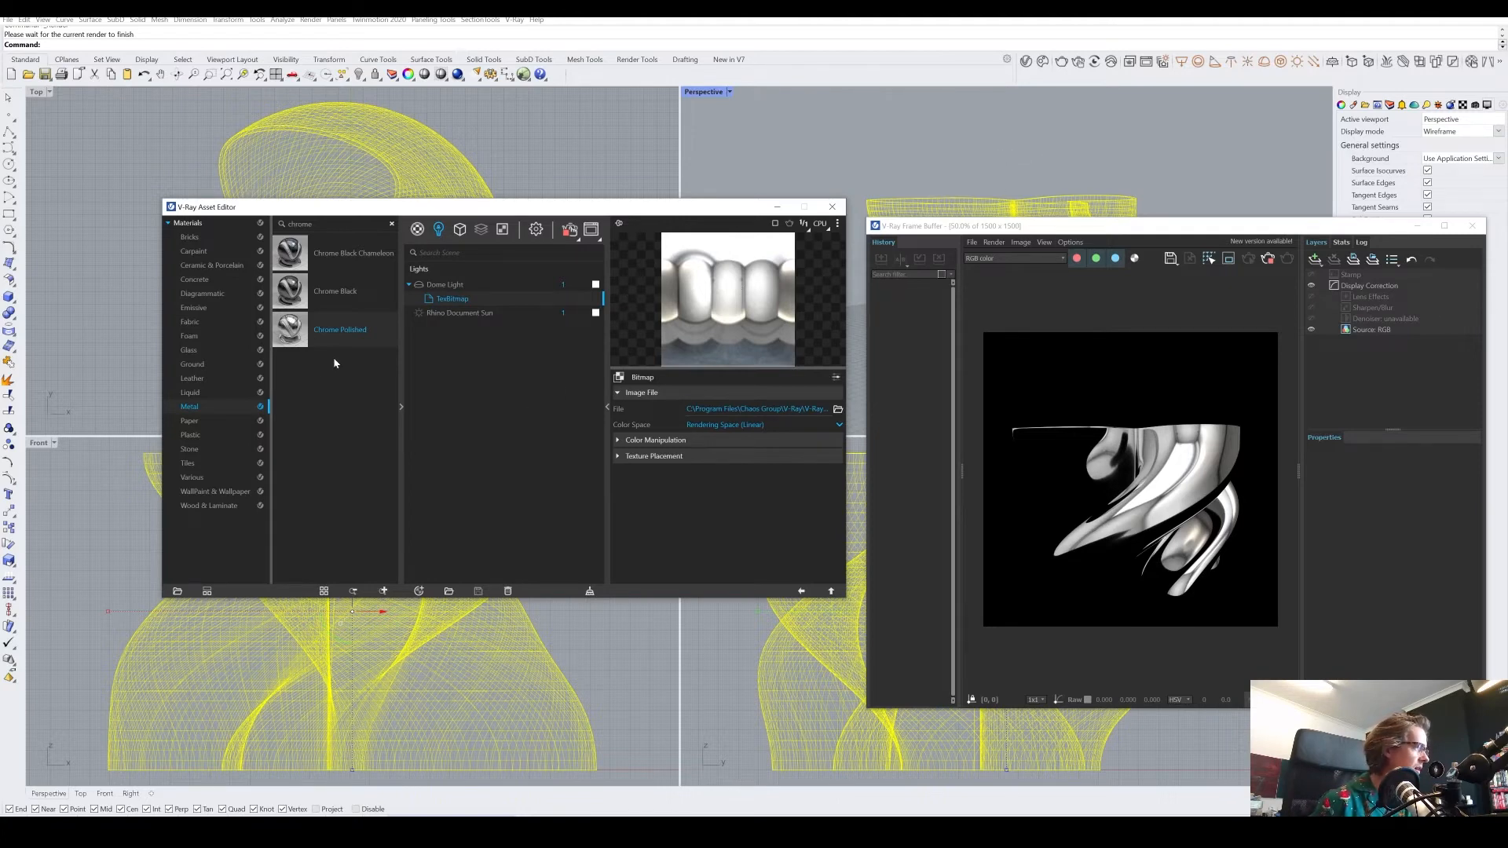
- Apply the Glass_Crystal material to the selected vase and adjust the perspective view of the render
{"action": "left_click", "coordinate": [417, 229]}
{"action": "left_click", "coordinate": [445, 314]}
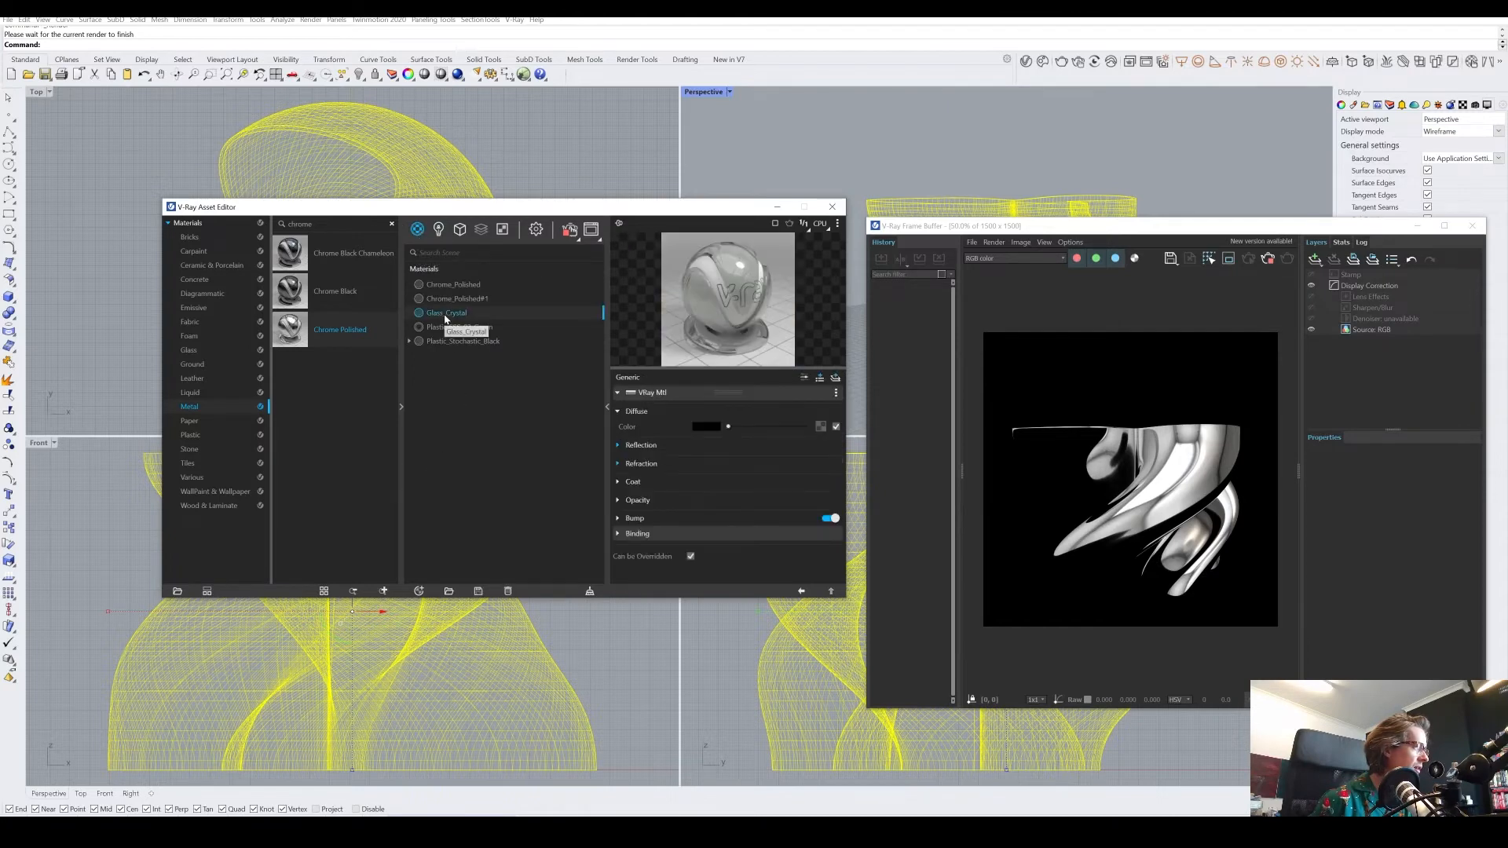
{"action": "right_click", "coordinate": [445, 313]}
{"action": "left_click", "coordinate": [478, 339]}
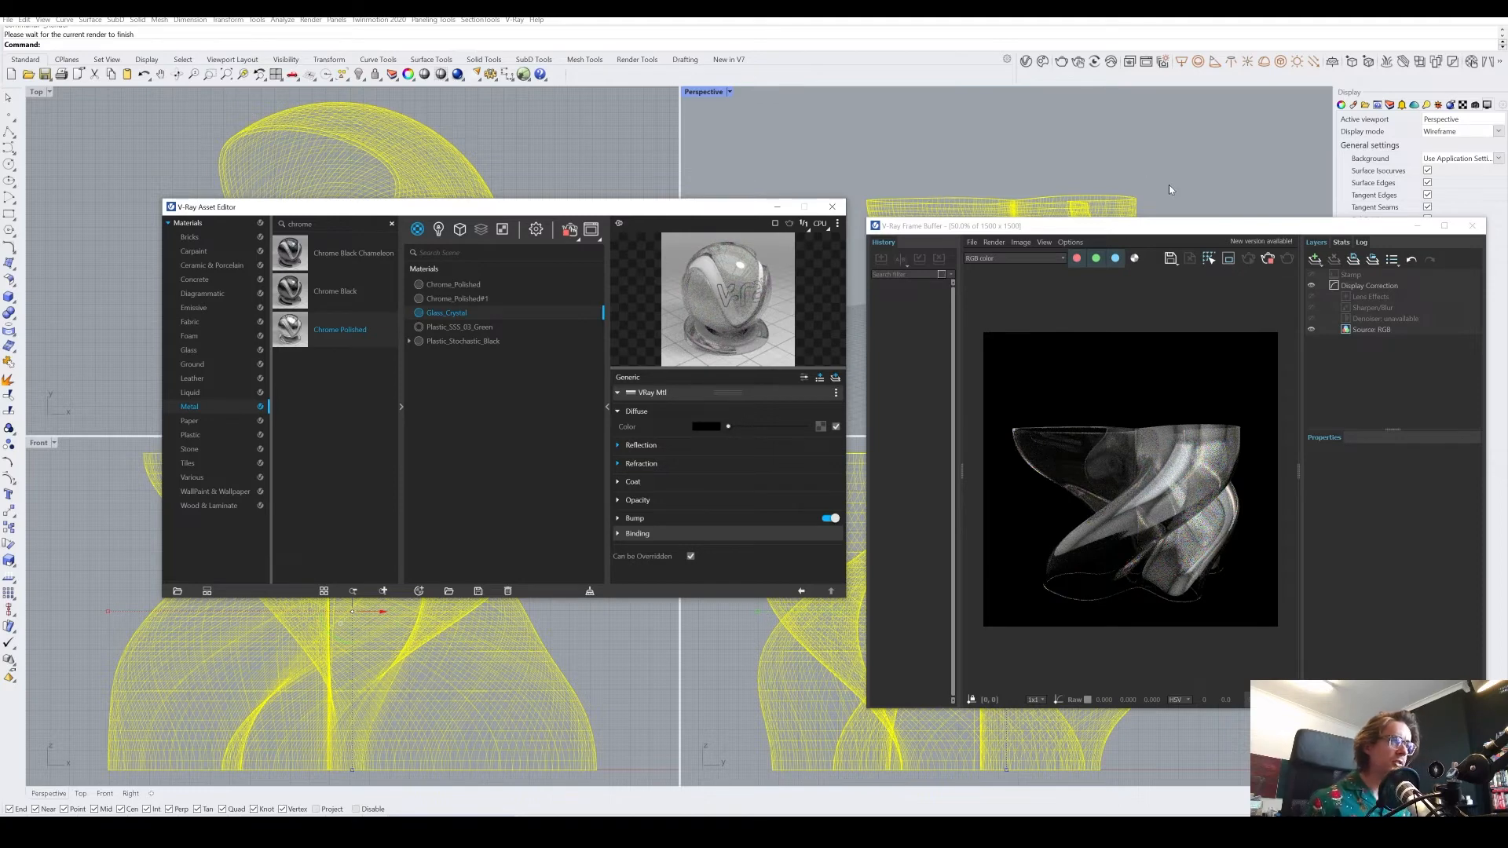
{"action": "right_click_drag", "start_coordinate": [1149, 202], "coordinate": [1154, 166]}
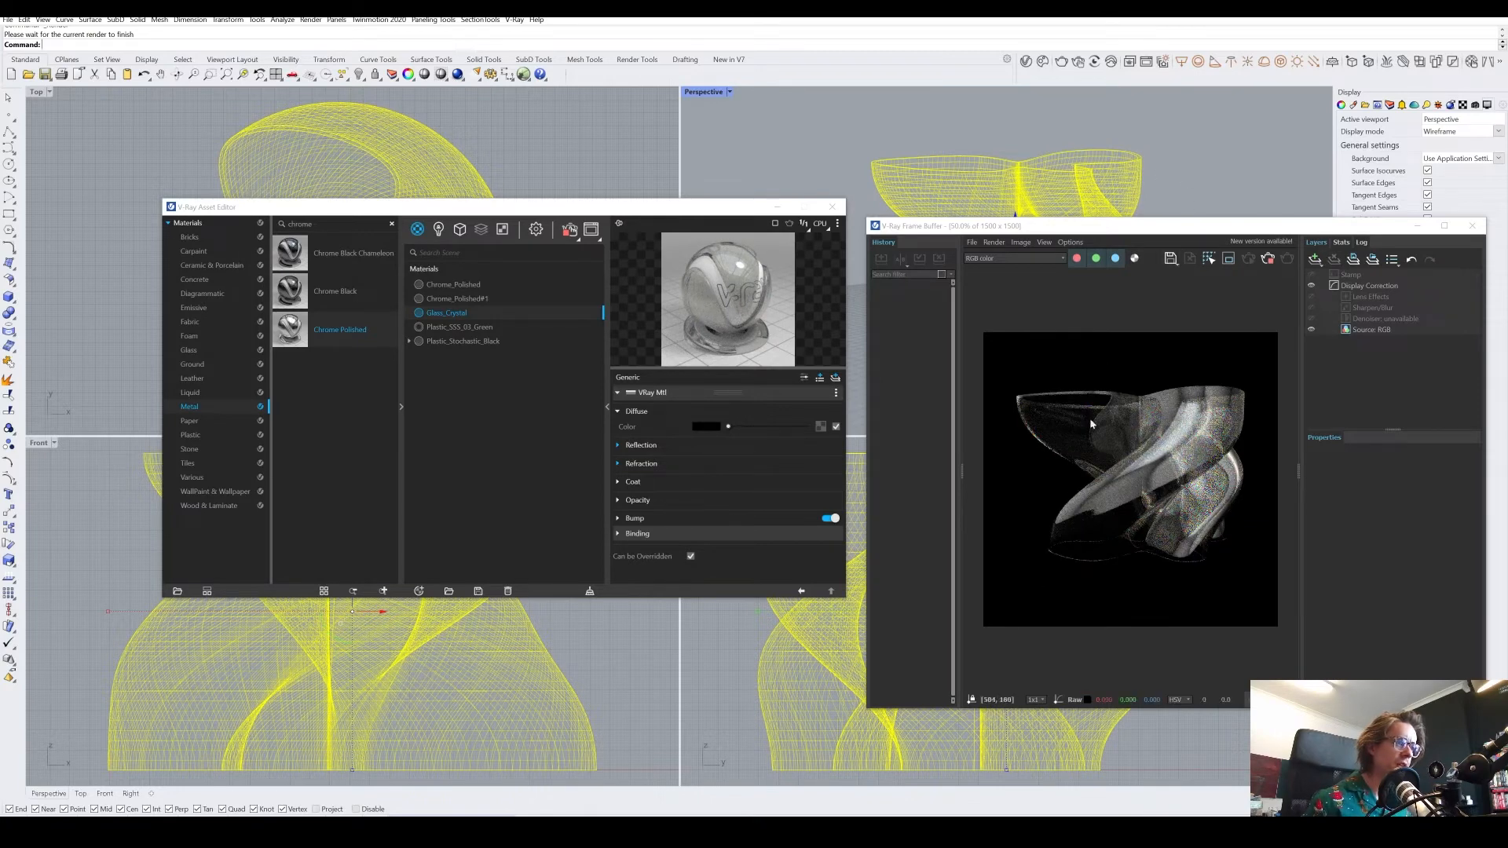
{"action": "right_click_drag", "start_coordinate": [1184, 154], "coordinate": [1192, 179]}
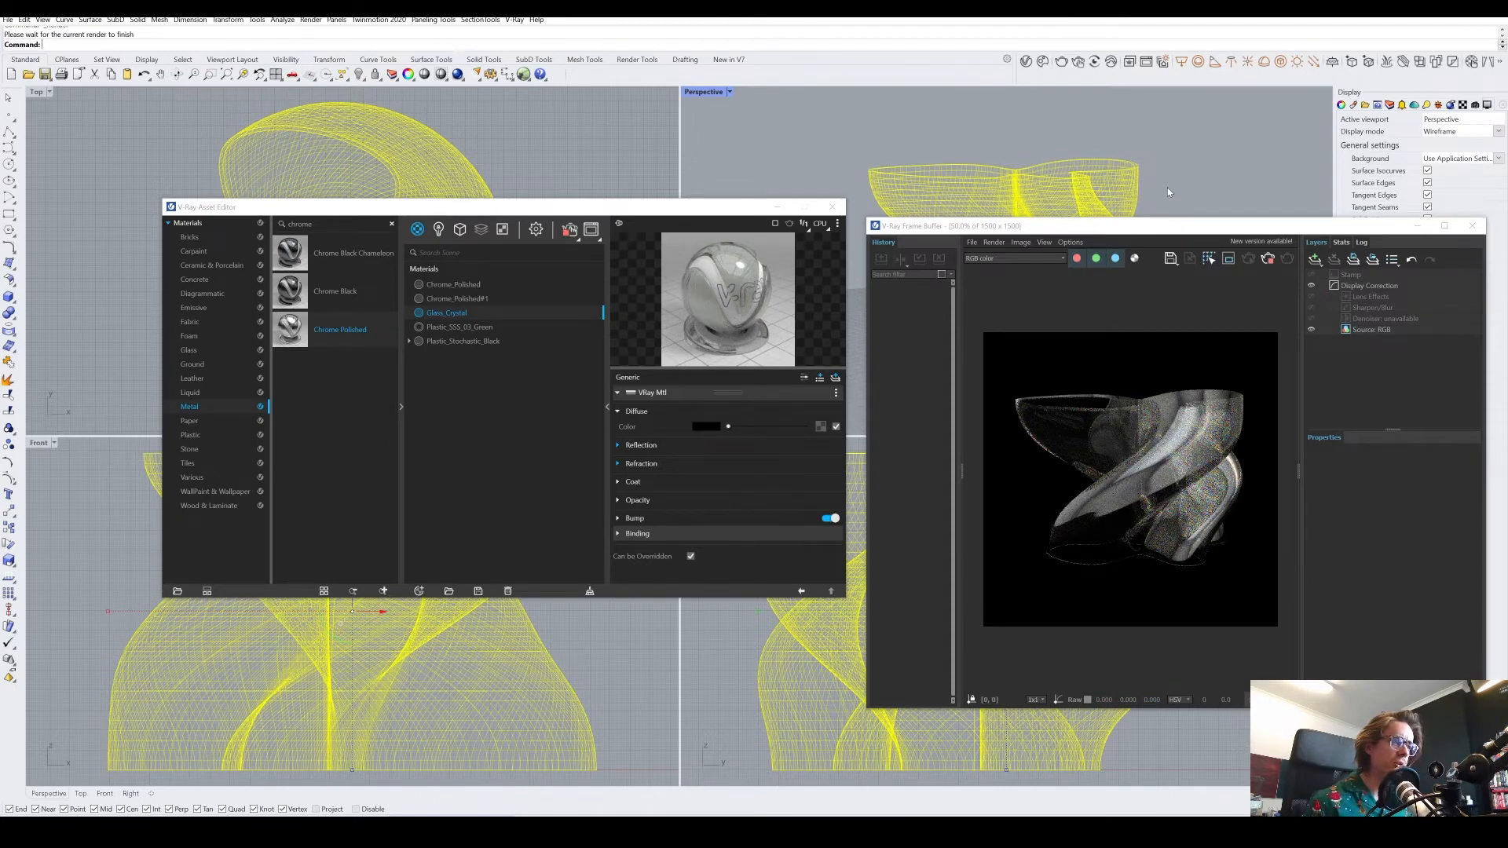
{"action": "right_click_drag", "start_coordinate": [1161, 152], "coordinate": [1161, 164]}
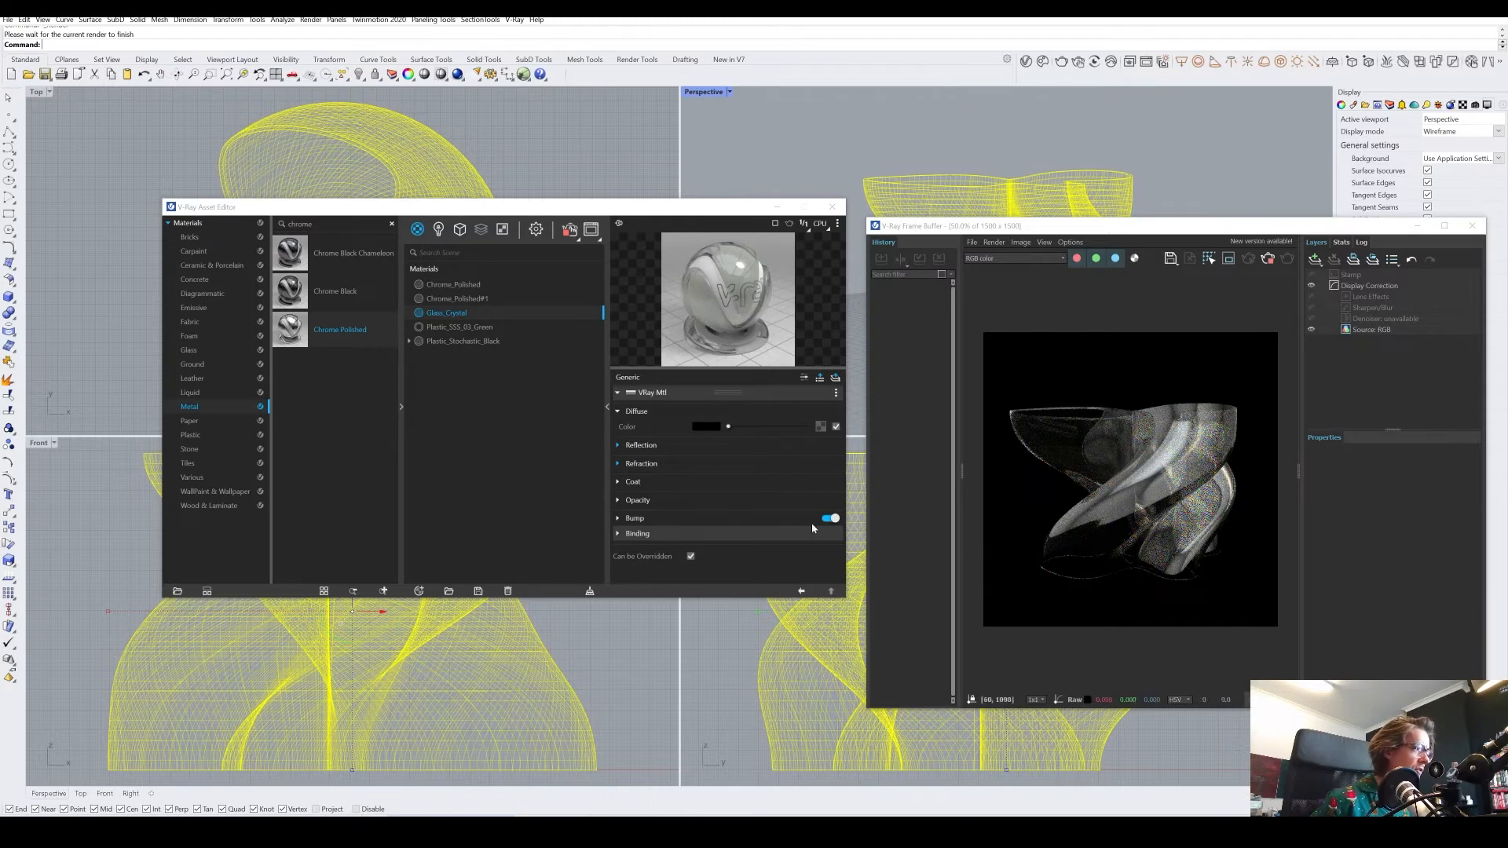
- Set the dome light's intensity to 2
{"action": "left_click", "coordinate": [437, 234]}
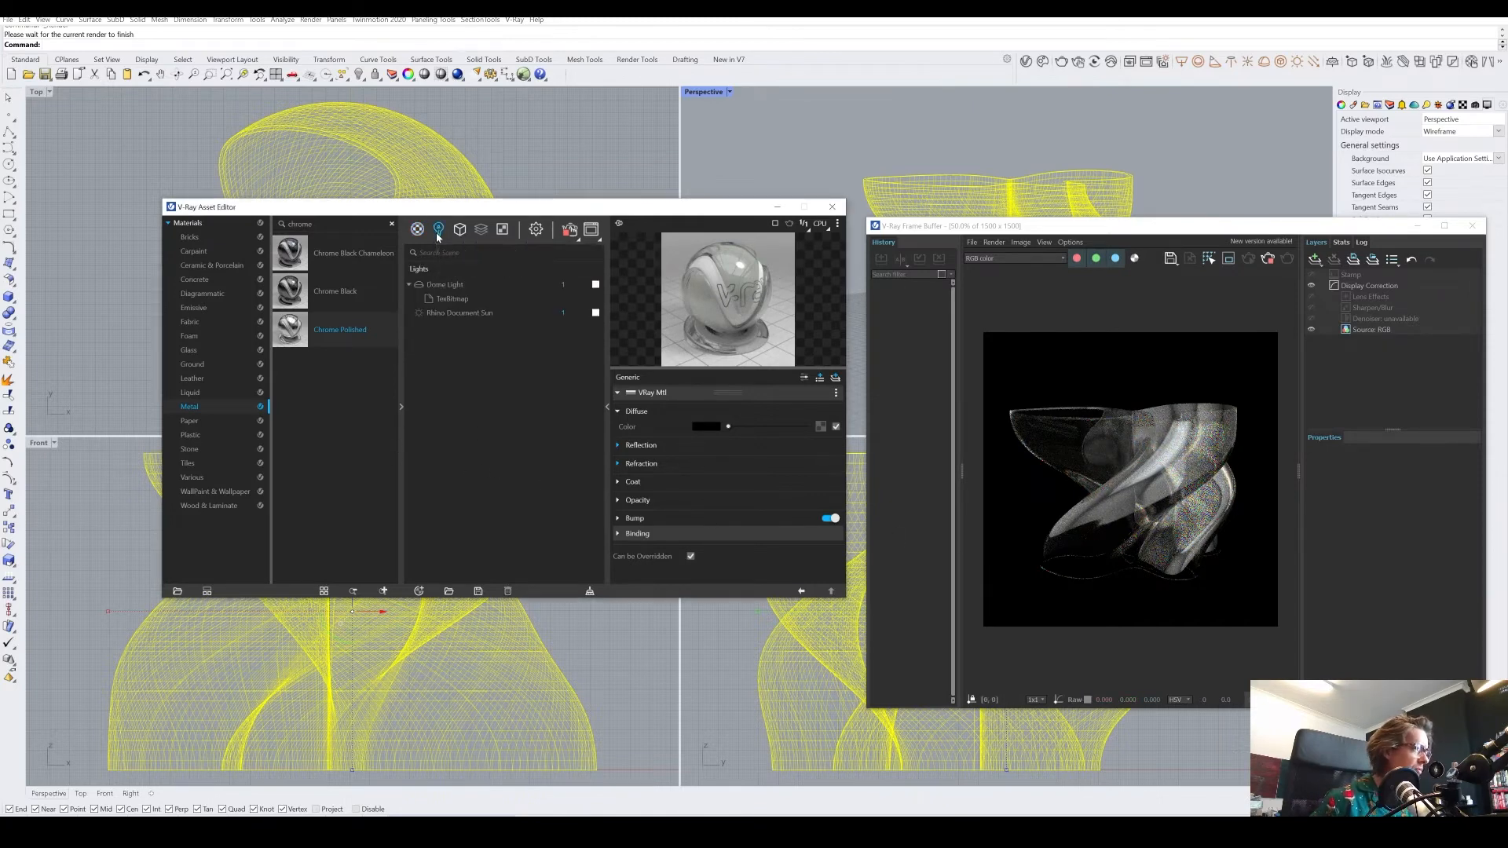
{"action": "left_click", "coordinate": [561, 284]}
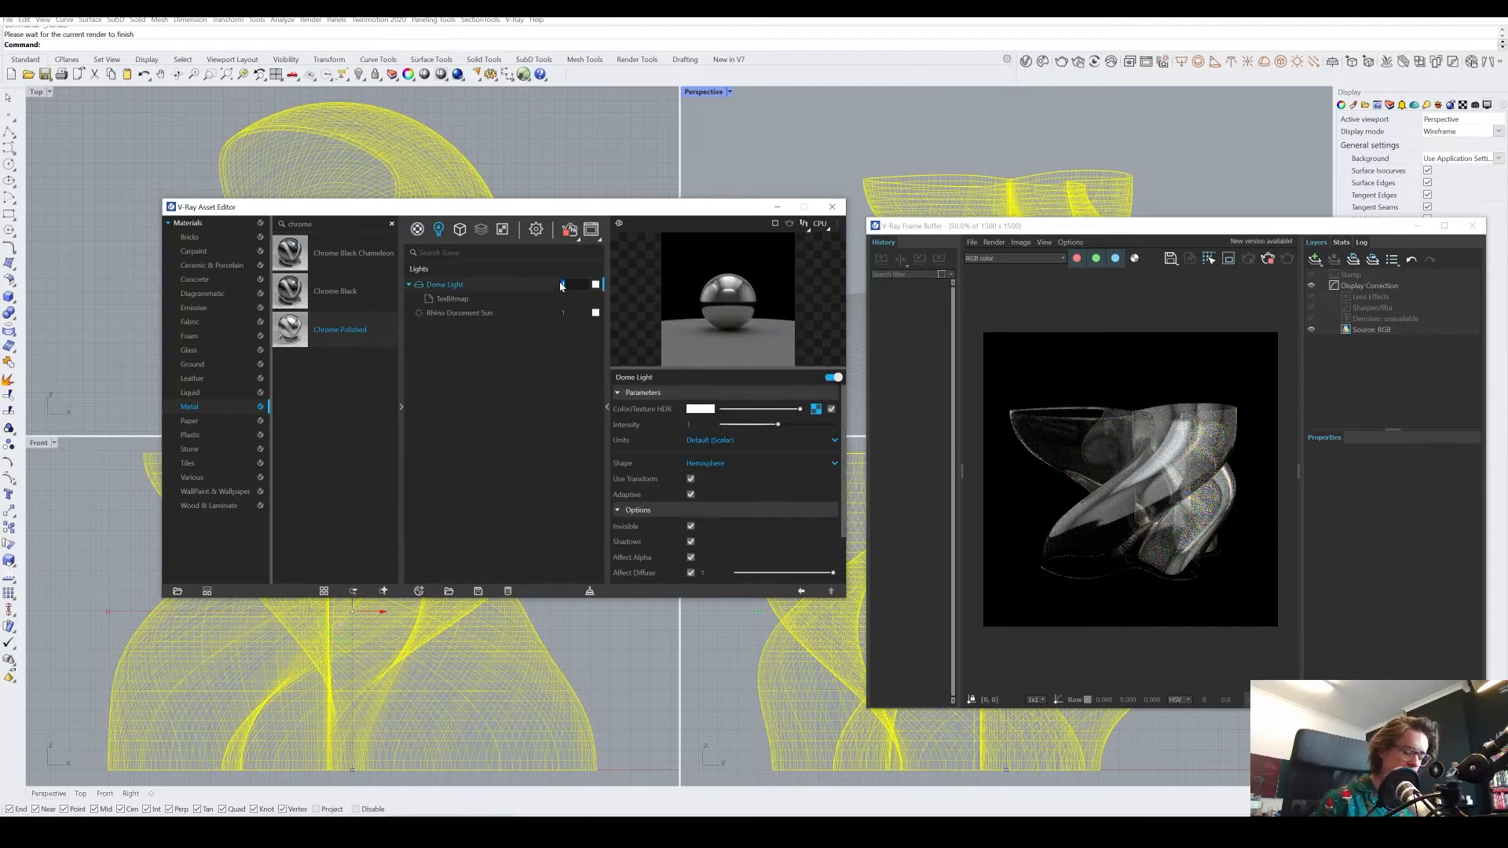
{"action": "type", "text": "2"}
{"action": "key", "text": "Return"}
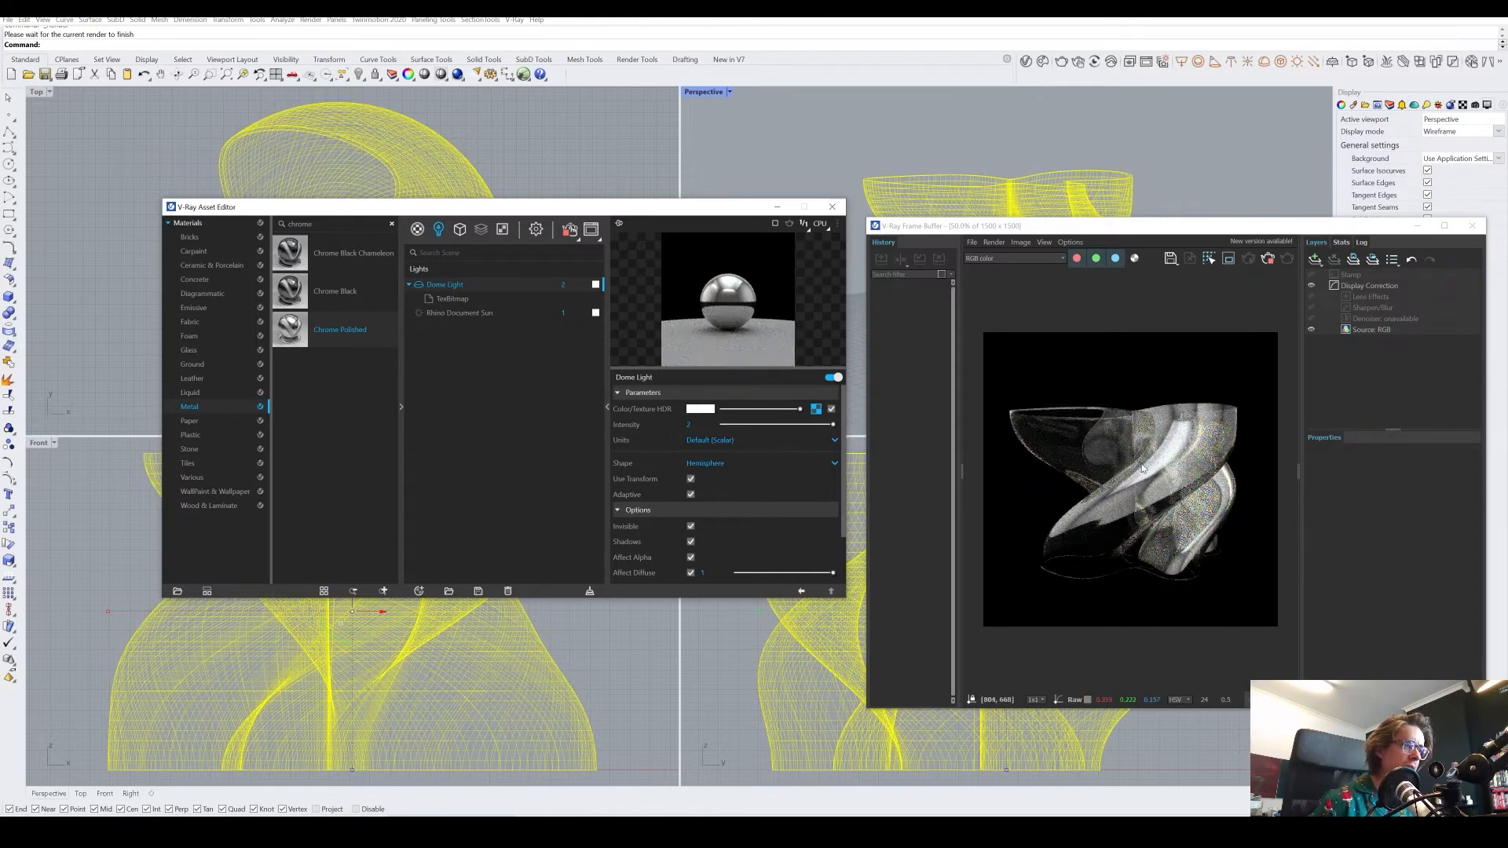
- Try a camera exposure value of 8 in the render settings and set it back to 9
{"action": "left_click", "coordinate": [535, 229]}
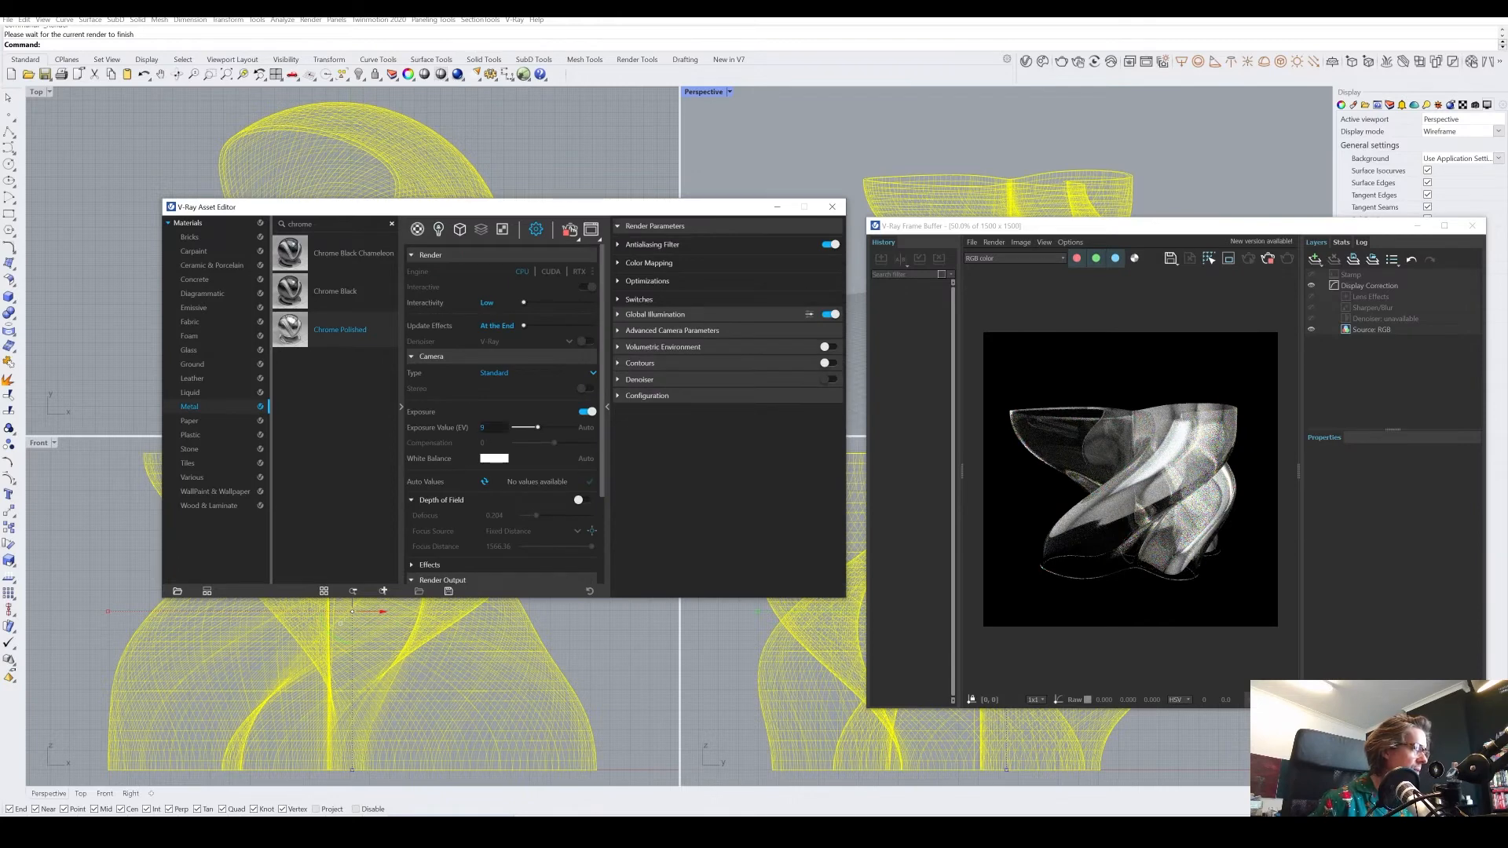
{"action": "double_click", "coordinate": [482, 428]}
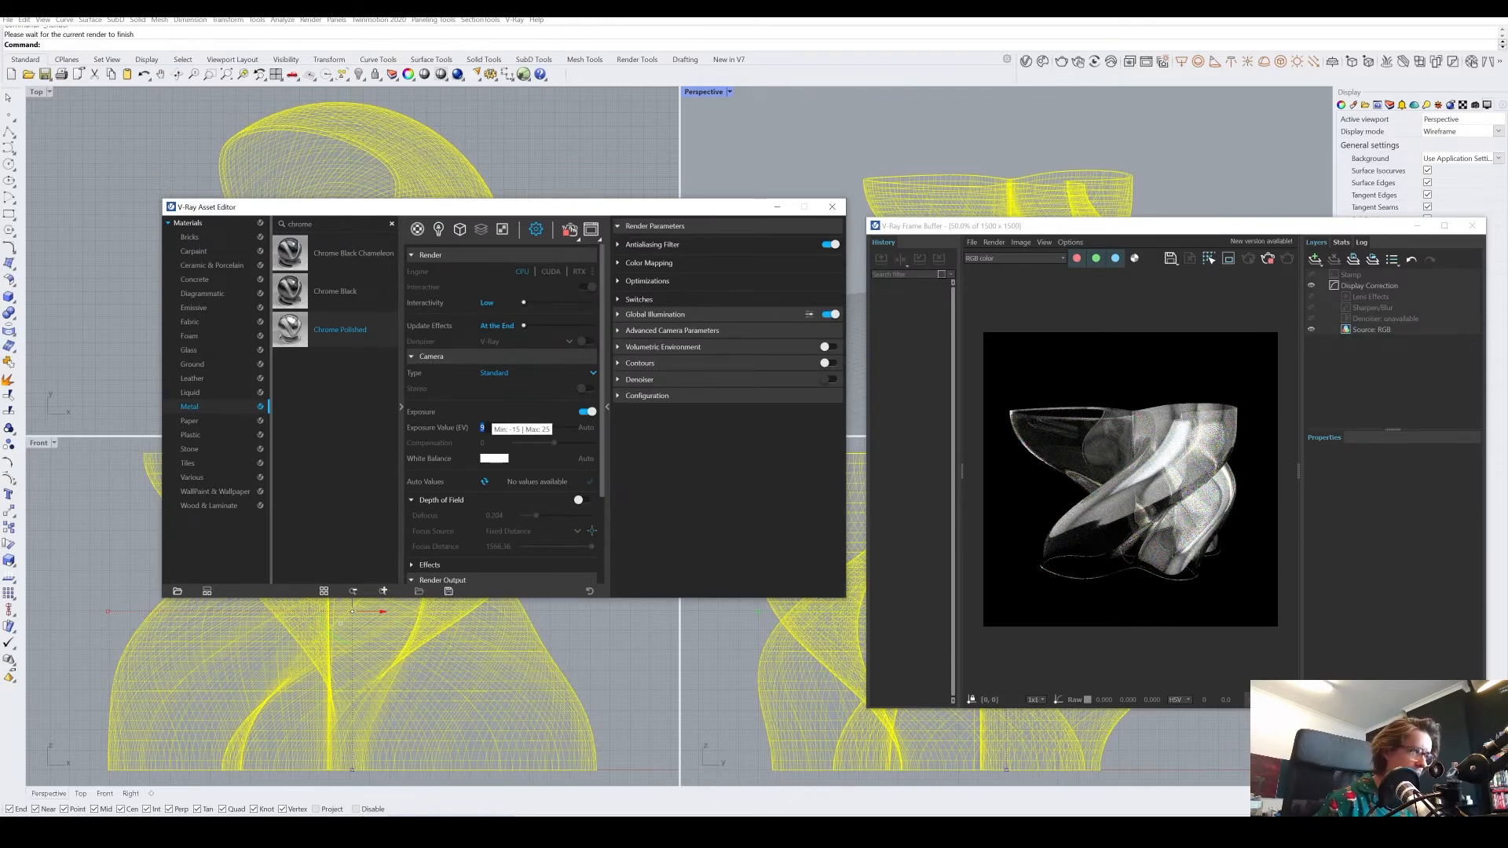
{"action": "type", "text": "8"}
{"action": "key", "text": "Return"}
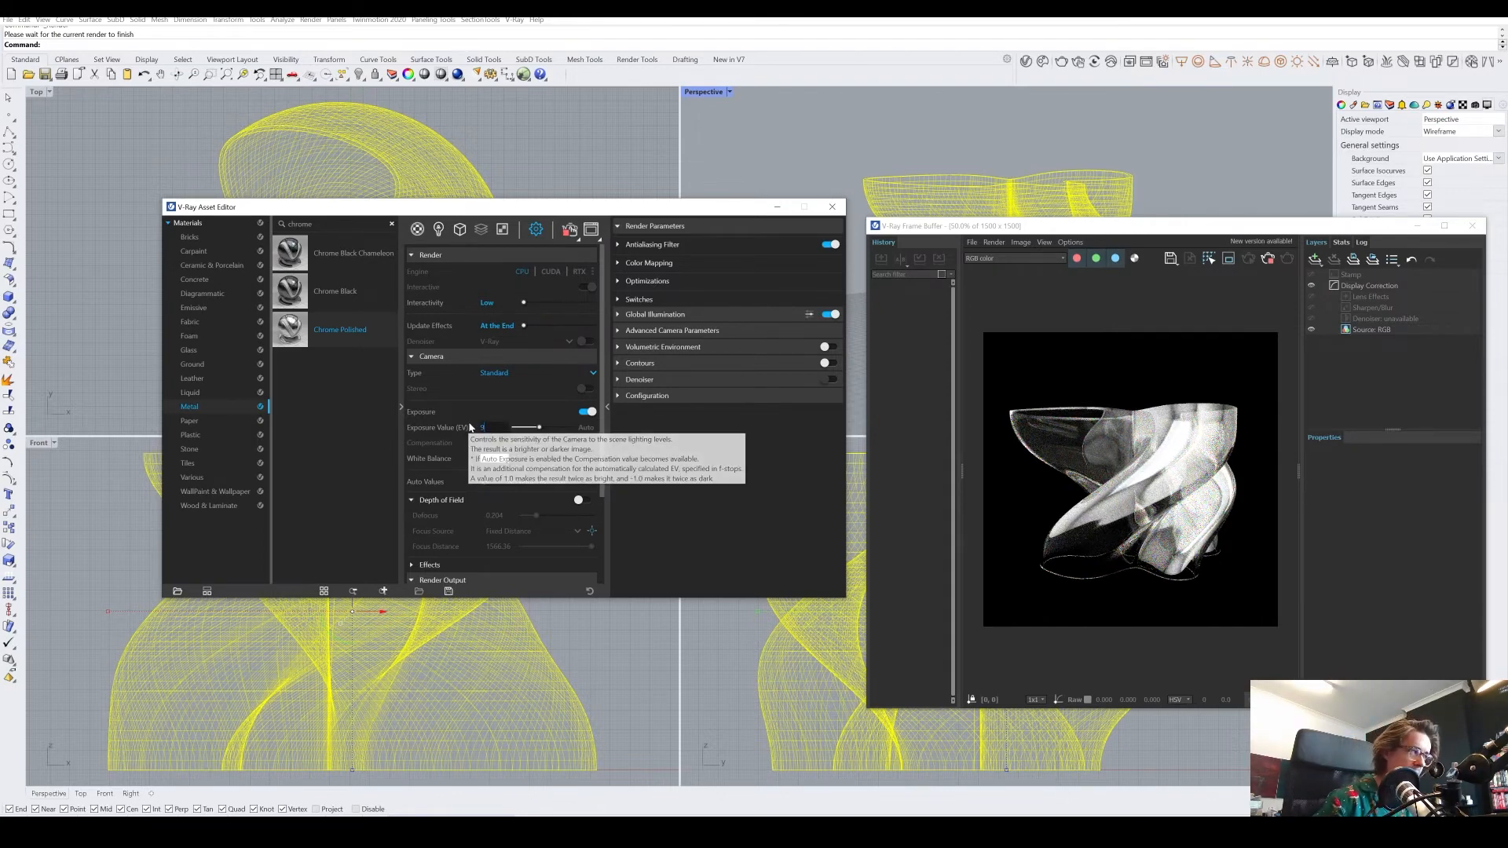
{"action": "type", "text": "9"}
{"action": "key", "text": "Return"}
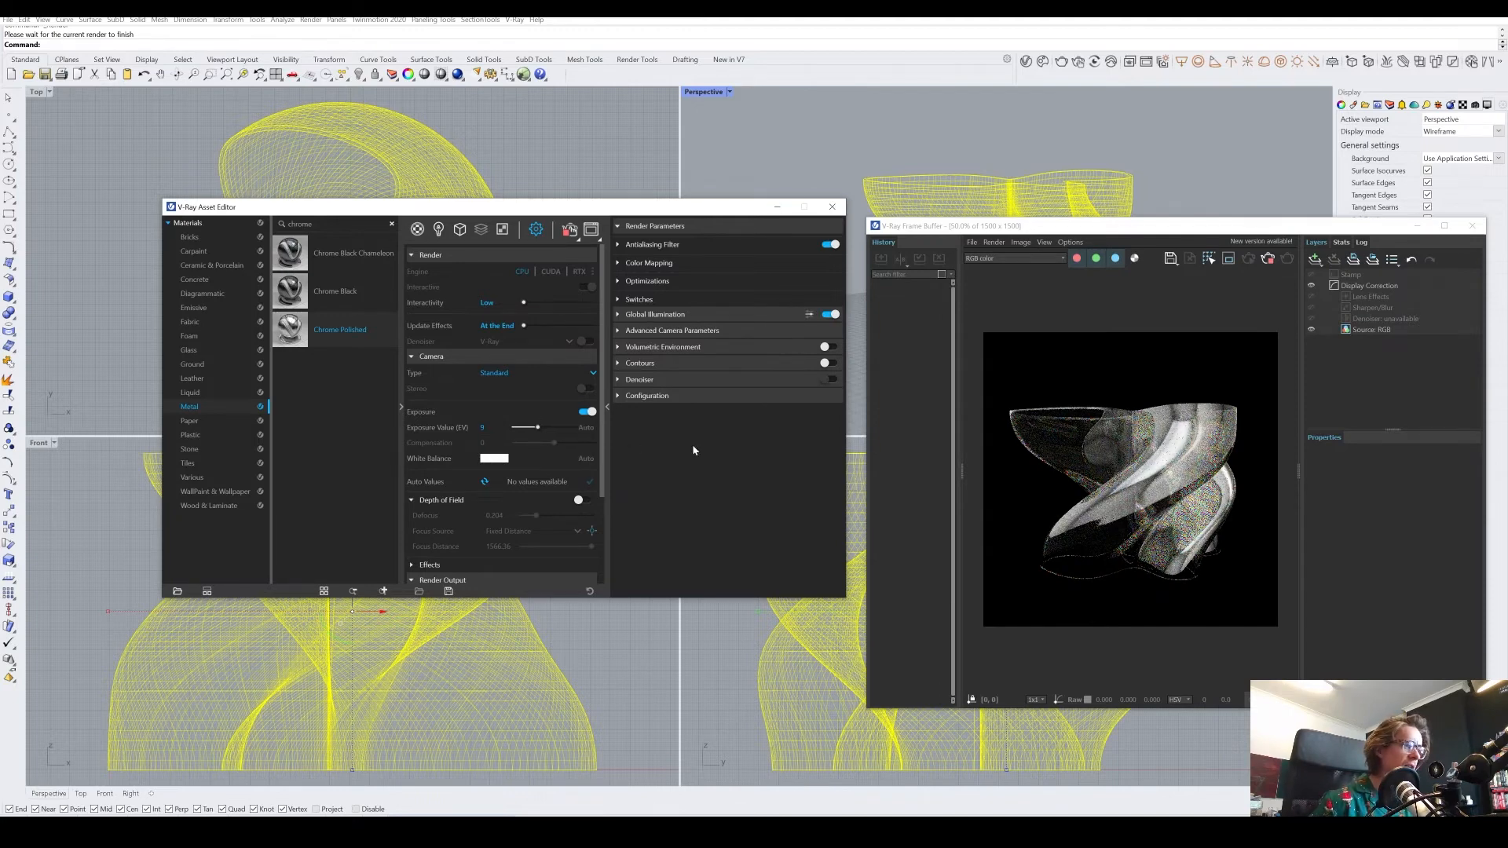
{"action": "left_click", "coordinate": [417, 229]}
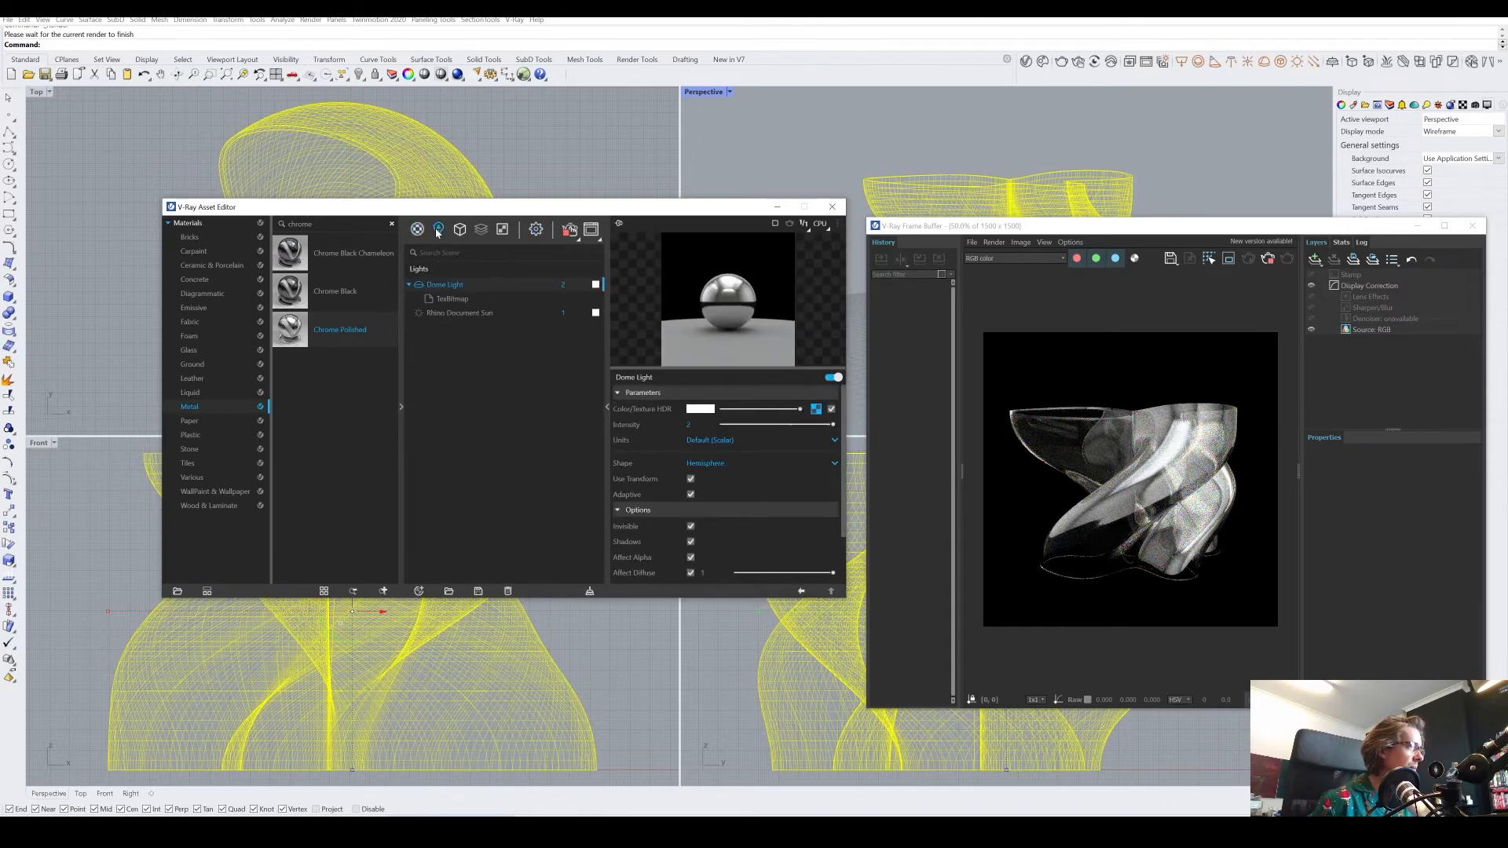
{"action": "left_click", "coordinate": [502, 229]}
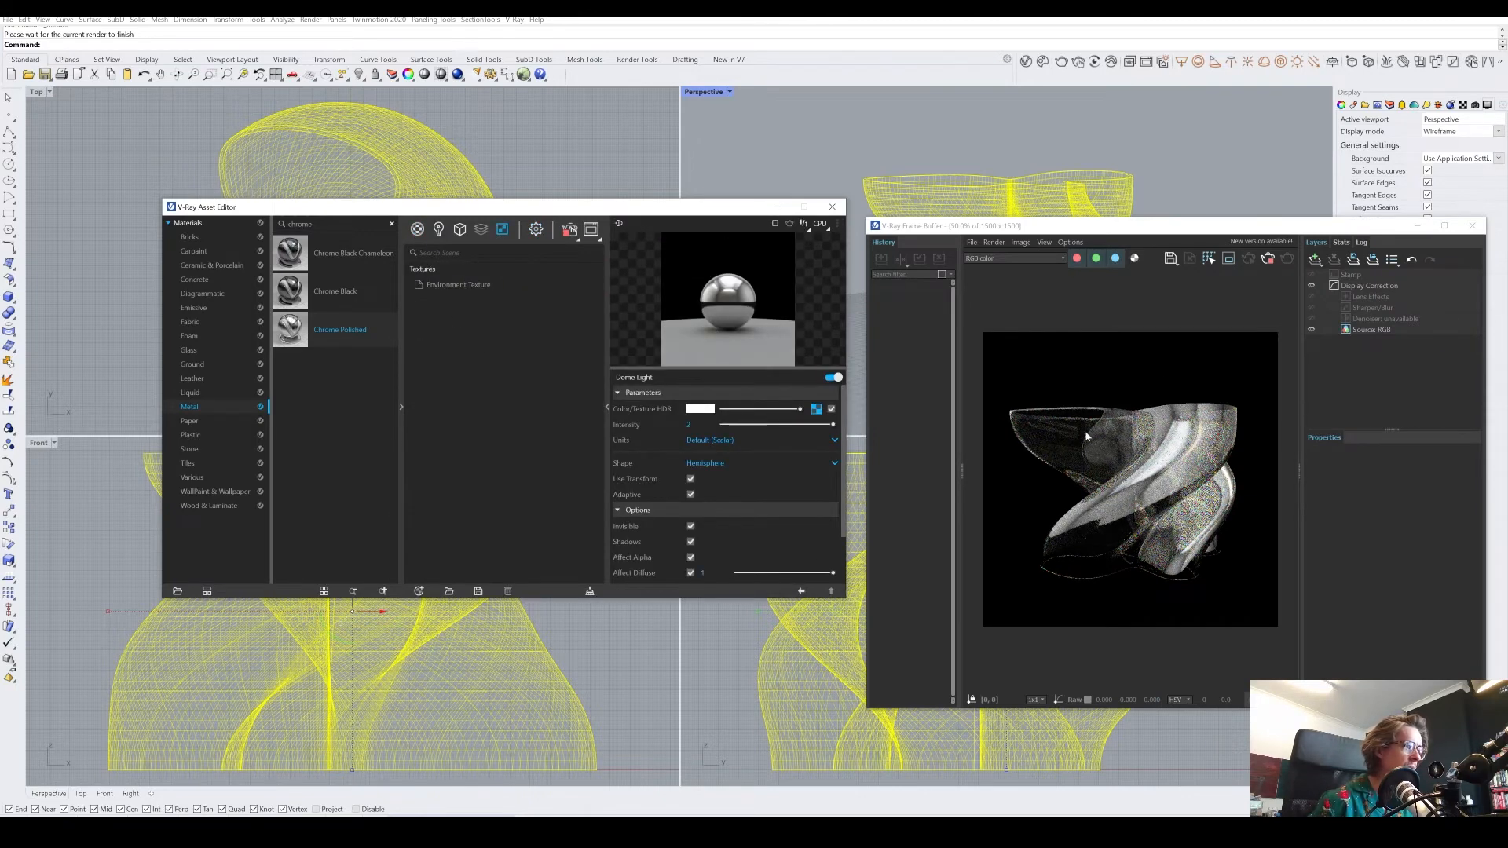
- Stop the running render and switch the render settings from interactive to progressive rendering at Medium quality
{"action": "left_click", "coordinate": [439, 229]}
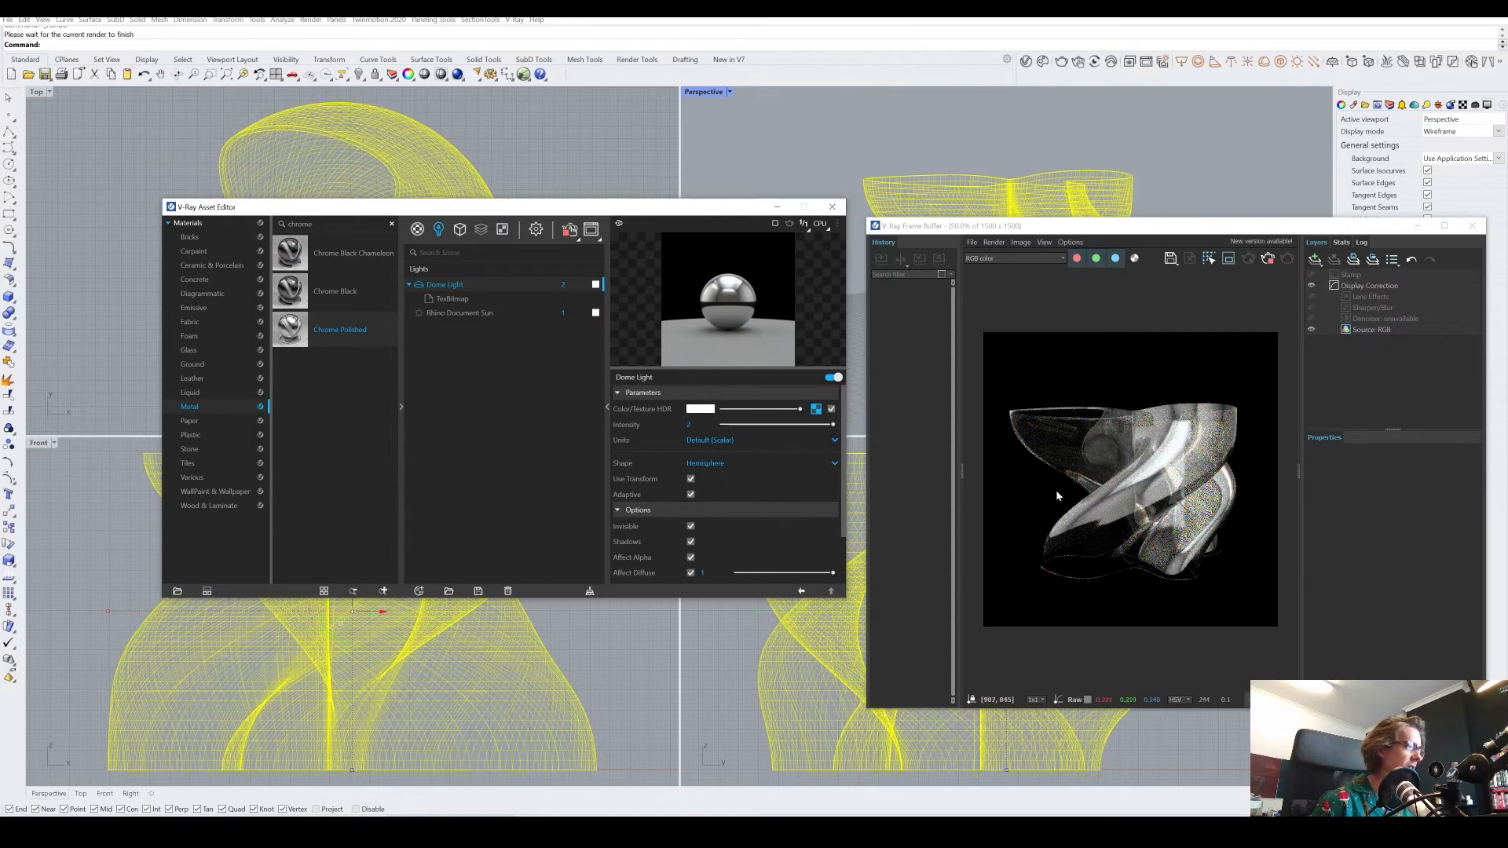
{"action": "left_click", "coordinate": [537, 229]}
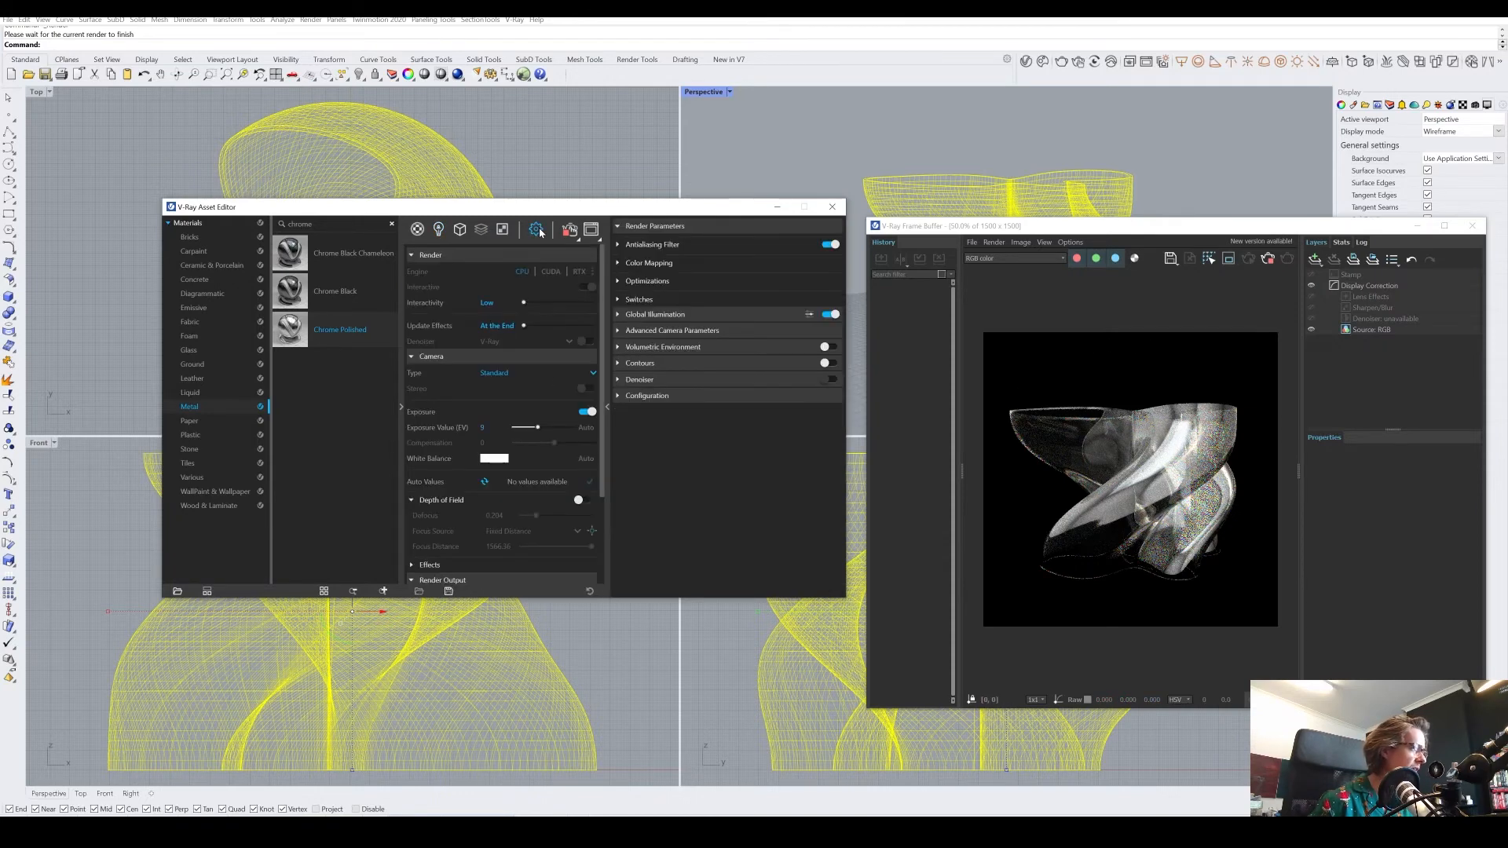
{"action": "scroll", "coordinate": [604, 438], "scroll_direction": "down", "scroll_amount": 3}
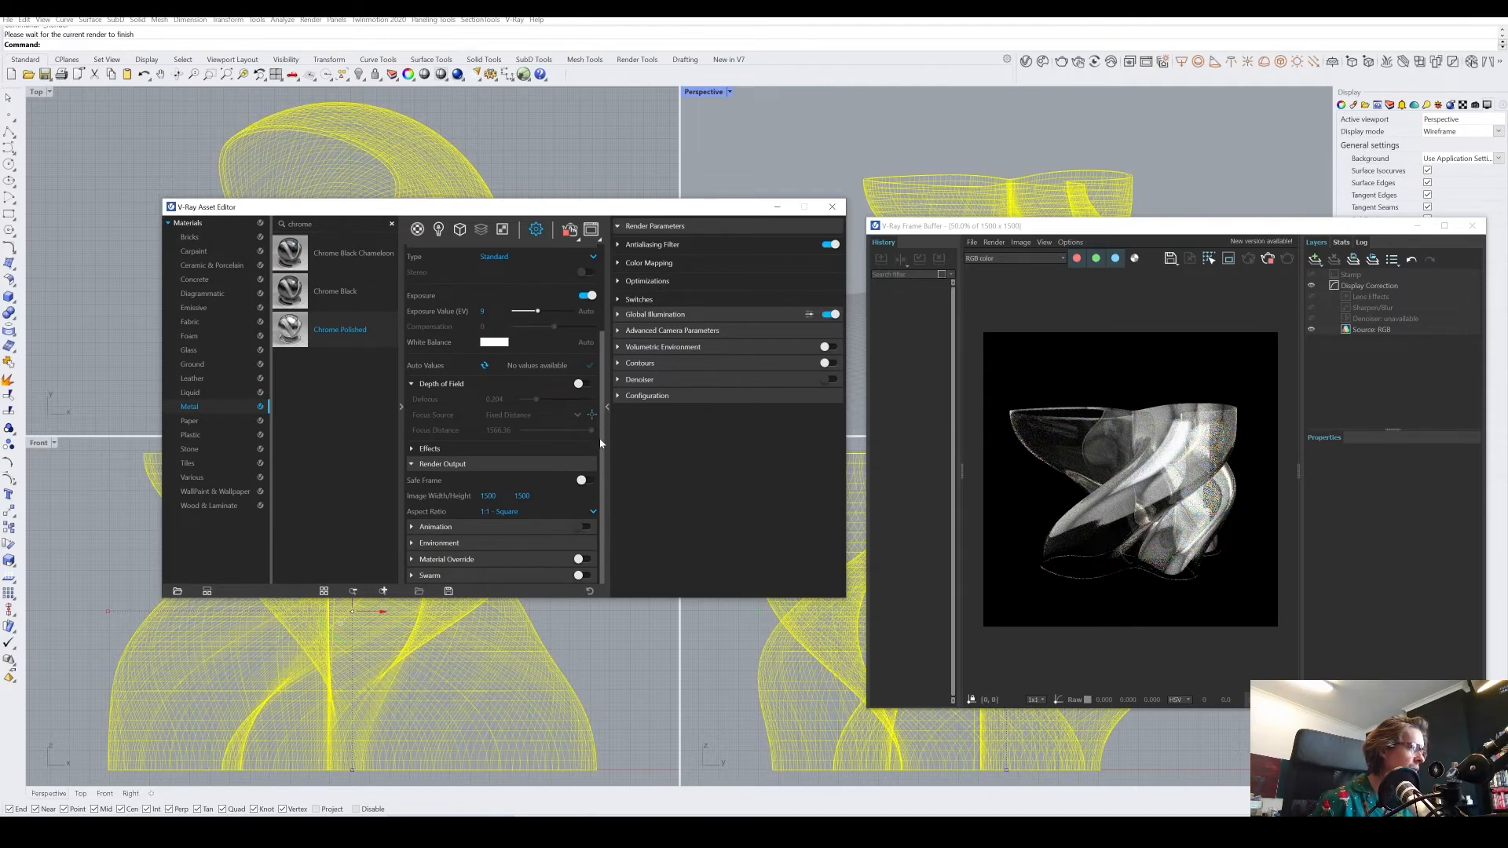
{"action": "scroll", "coordinate": [605, 439], "scroll_direction": "up", "scroll_amount": 2}
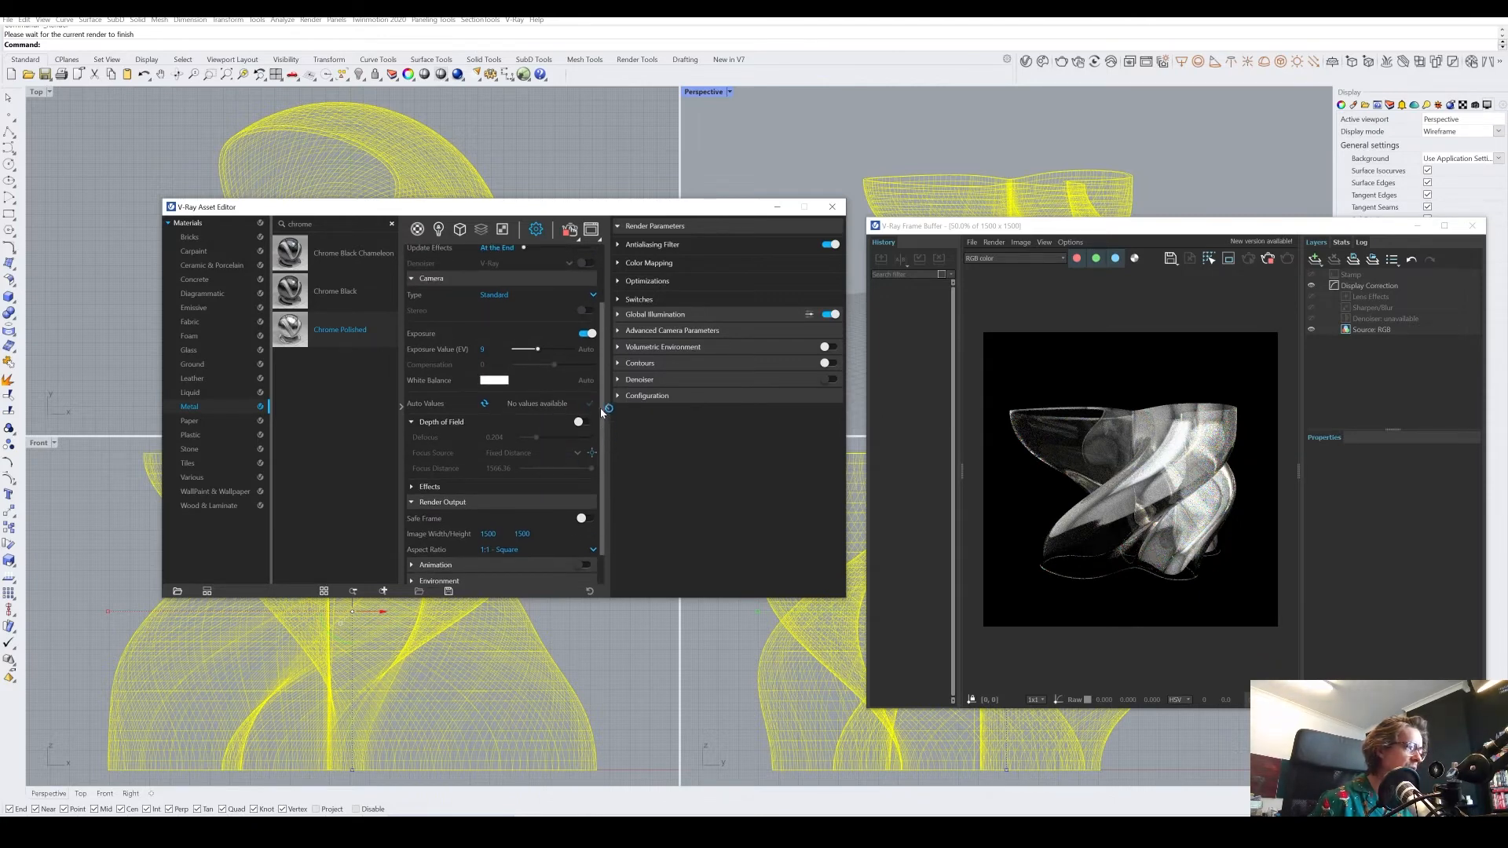
{"action": "scroll", "coordinate": [603, 392], "scroll_direction": "up", "scroll_amount": 2}
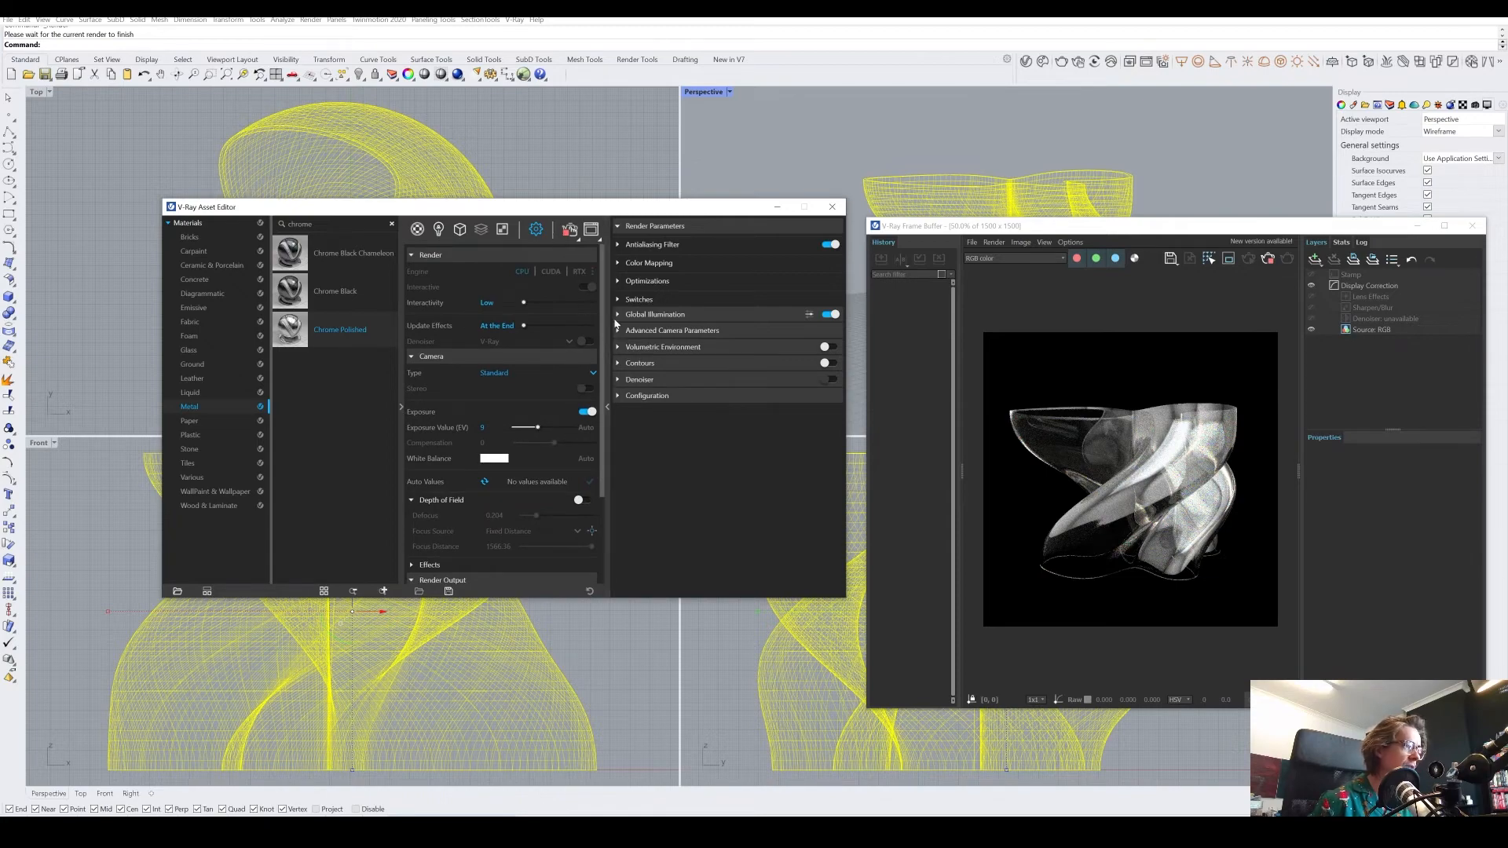
{"action": "left_click", "coordinate": [1472, 225]}
{"action": "left_click", "coordinate": [571, 229]}
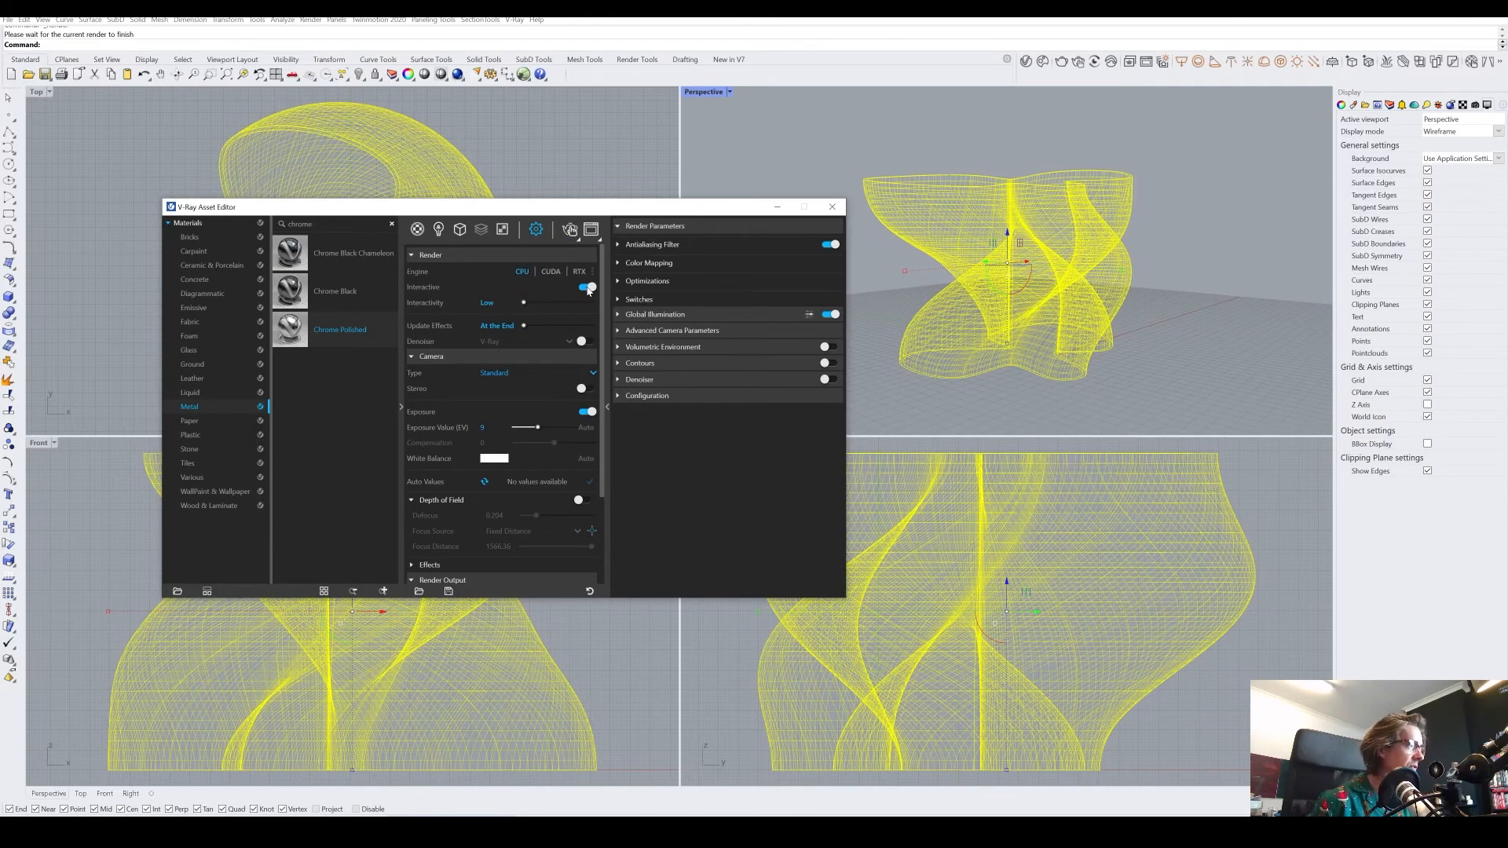
{"action": "left_click", "coordinate": [586, 289]}
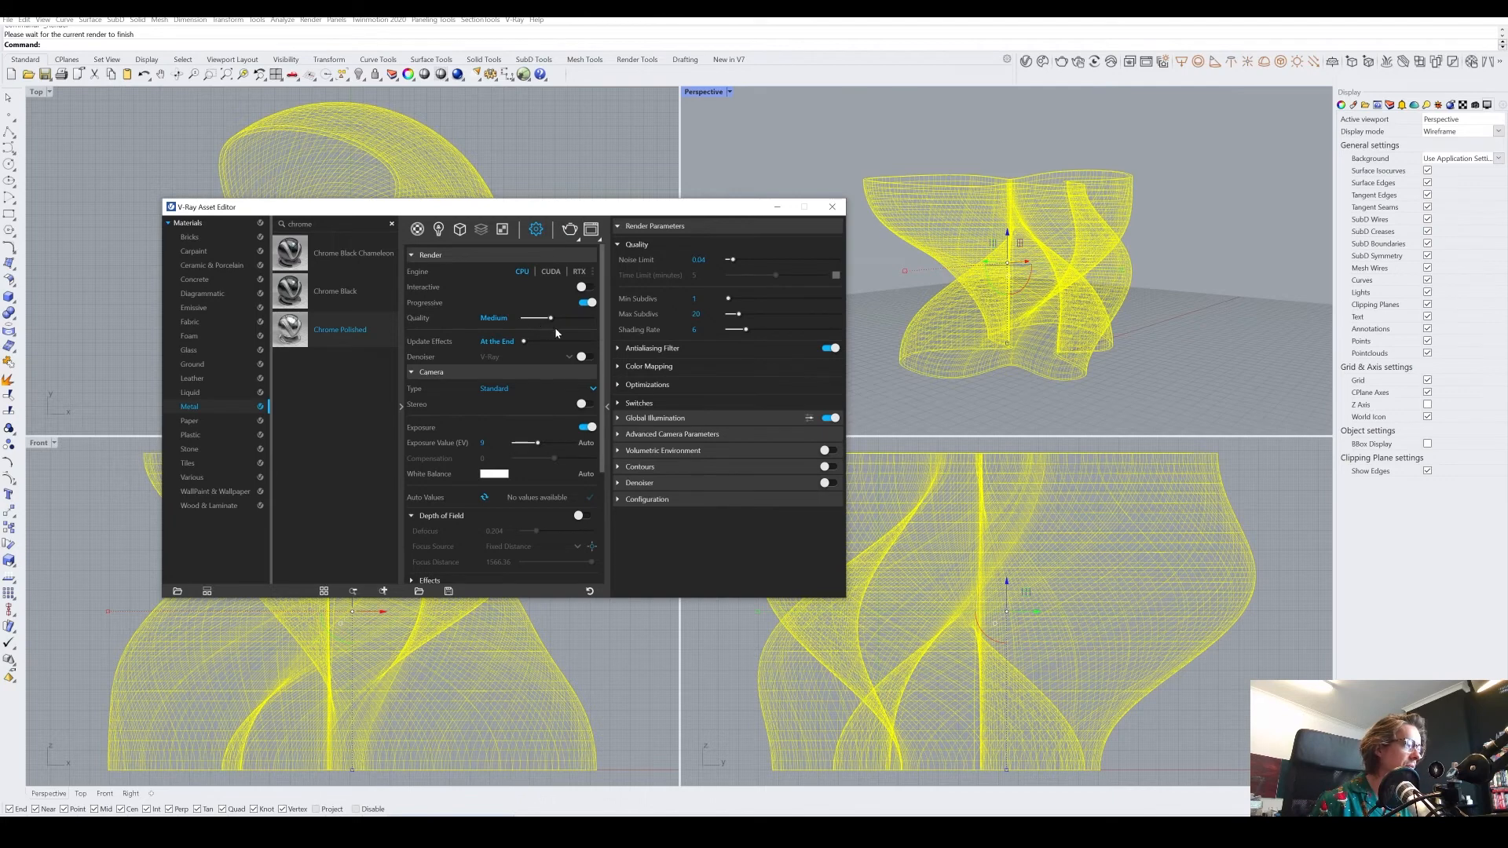
{"action": "mouse_move", "coordinate": [550, 319]}
{"action": "left_mouse_down"}
{"action": "mouse_move", "coordinate": [598, 317]}
{"action": "mouse_move", "coordinate": [552, 318]}
{"action": "left_mouse_up"}
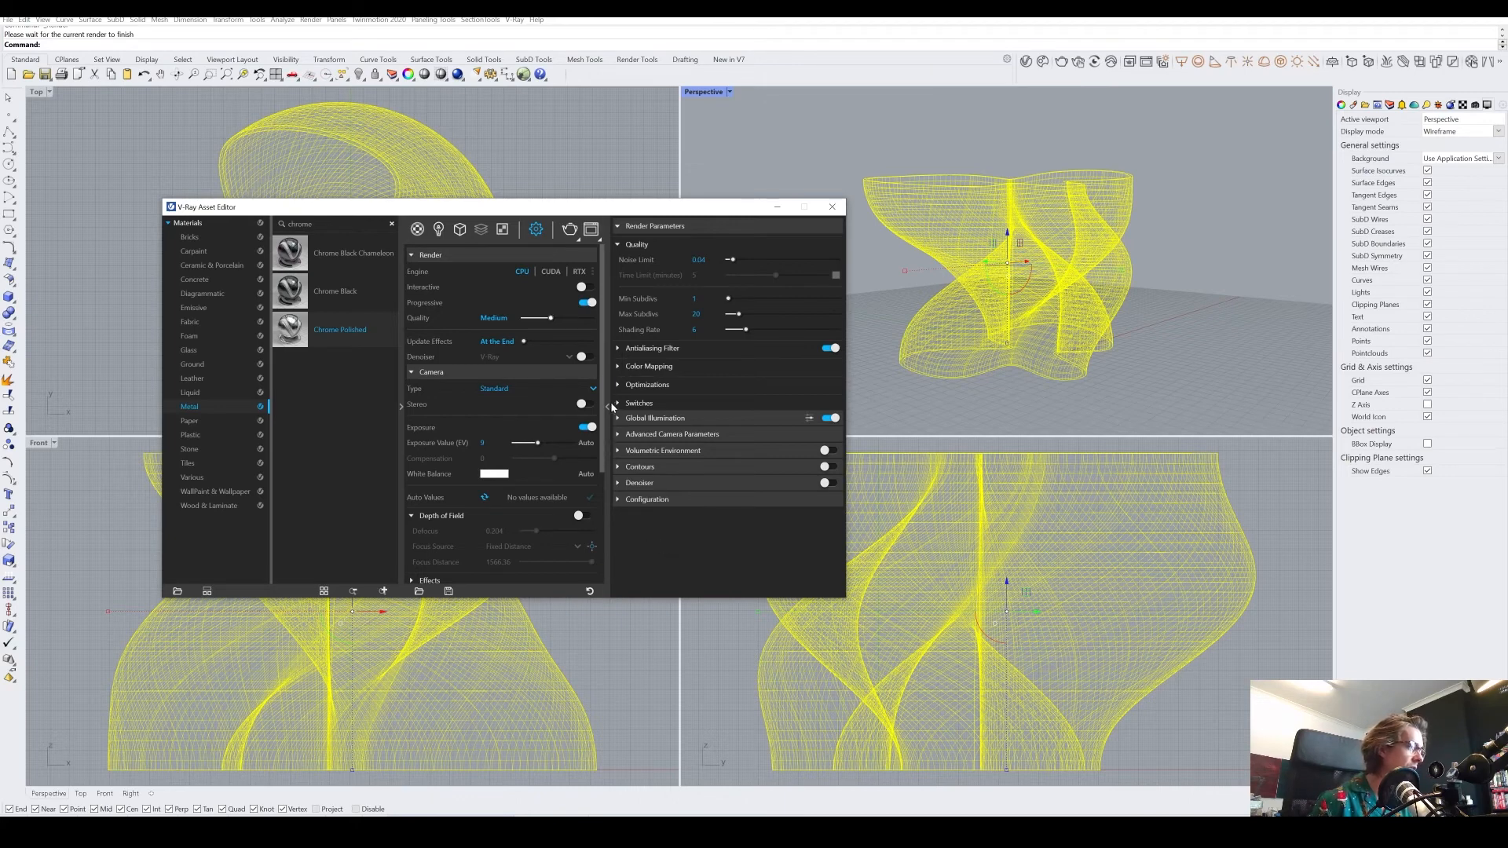
- Render the glass vase in an enlarged frame buffer window and stop the render once the glass looks clean
{"action": "left_click", "coordinate": [570, 229]}
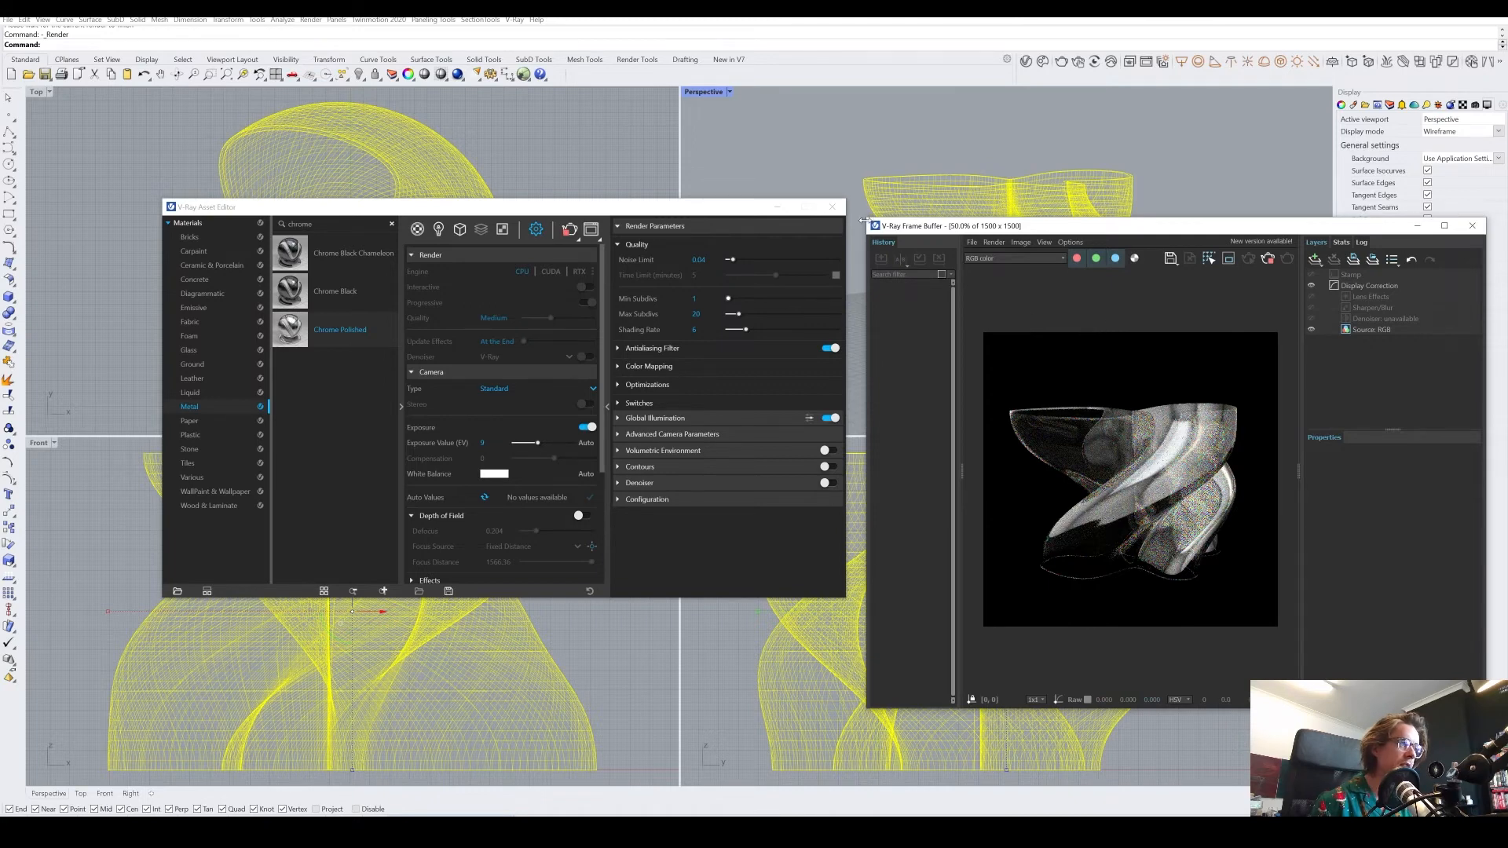
{"action": "left_click_drag", "start_coordinate": [864, 216], "coordinate": [293, 81]}
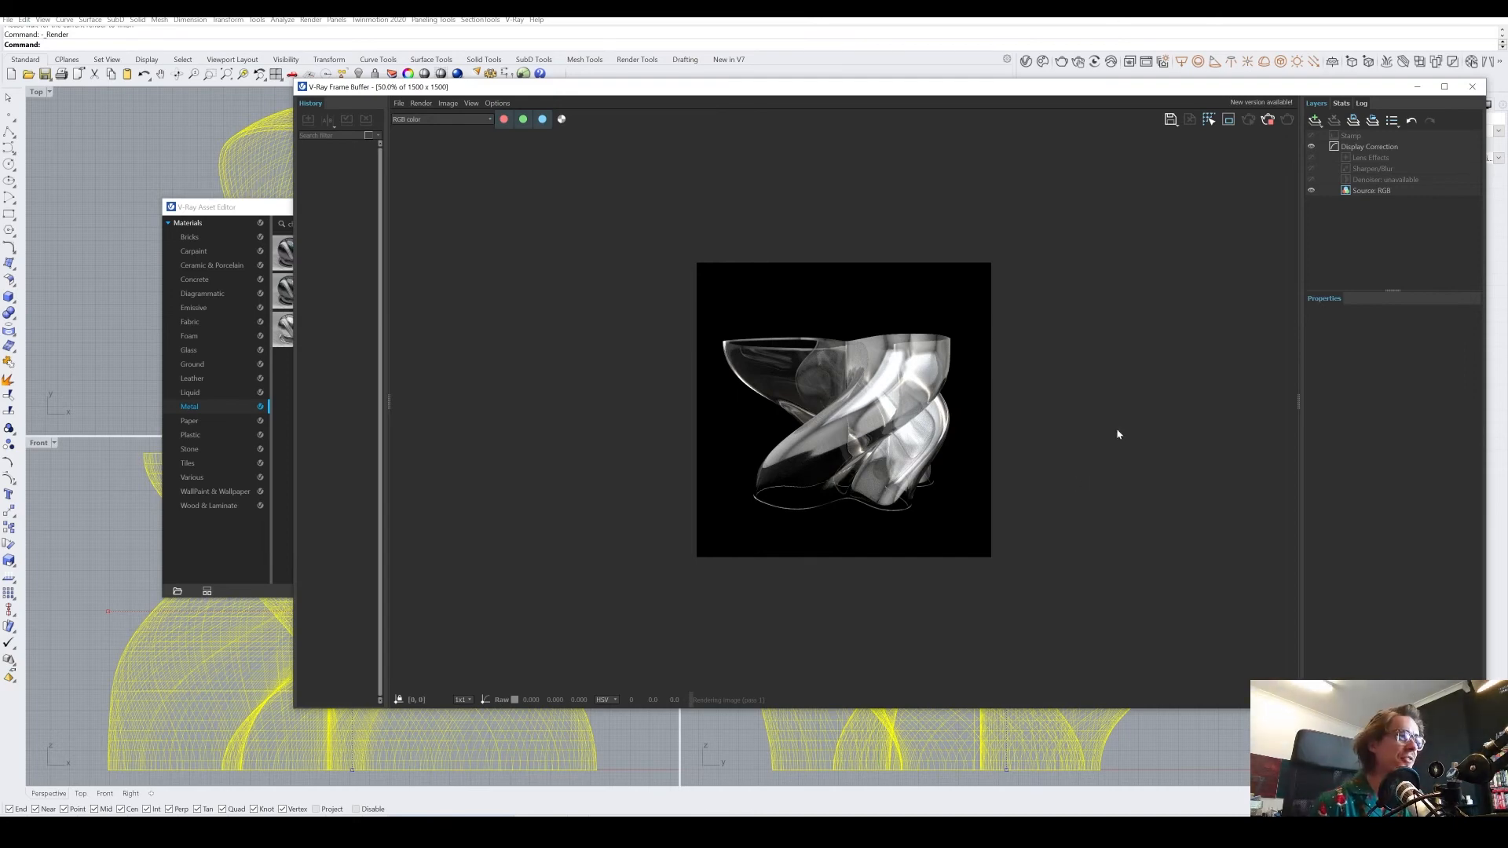
{"action": "left_click", "coordinate": [1268, 124]}
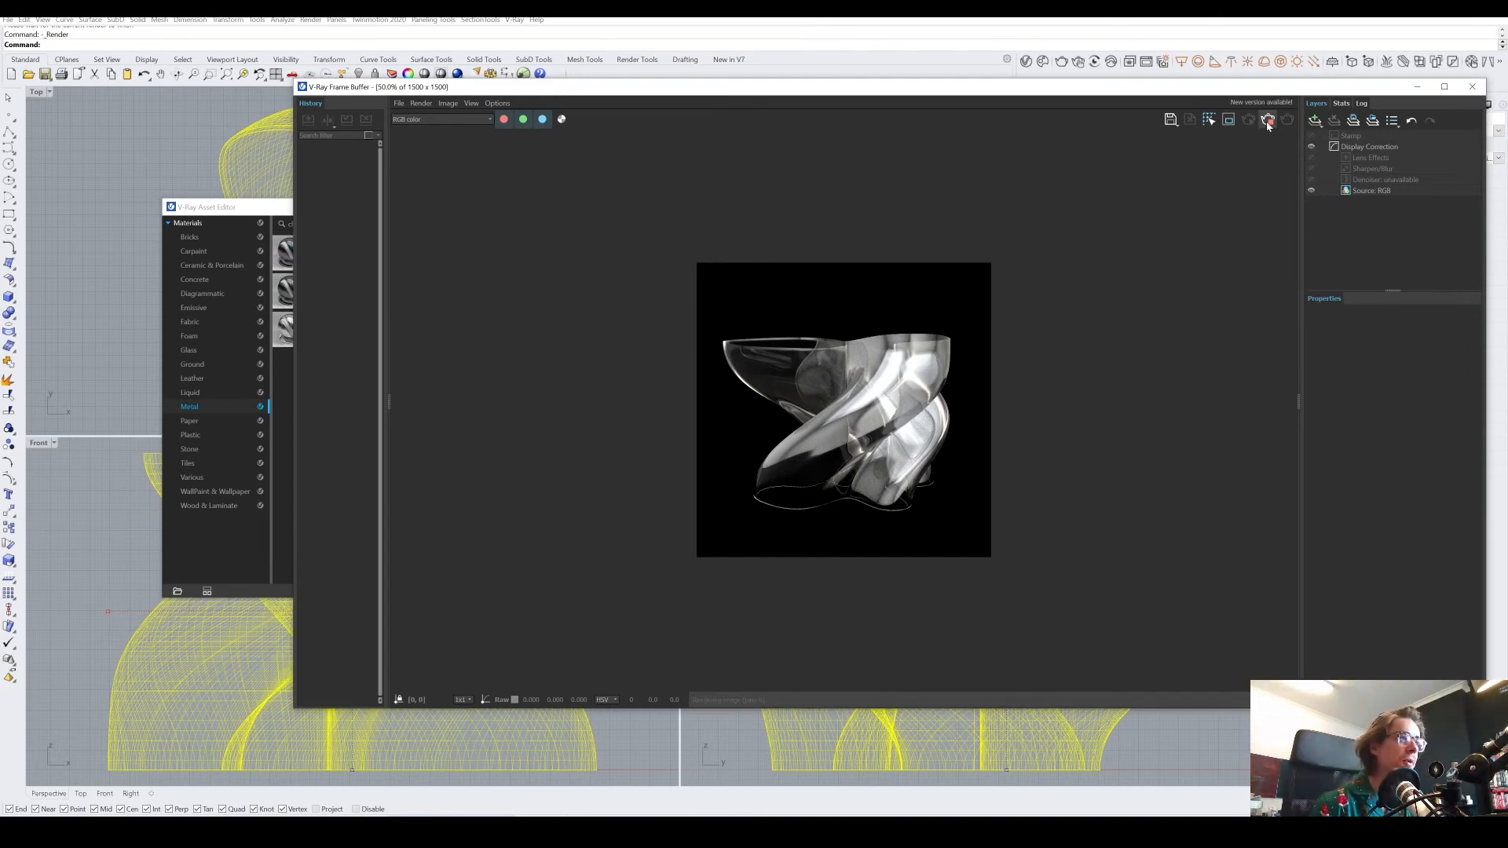
- Save the rendered image as a PNG named Glass Test in the Downloads folder
{"action": "left_click", "coordinate": [1170, 119]}
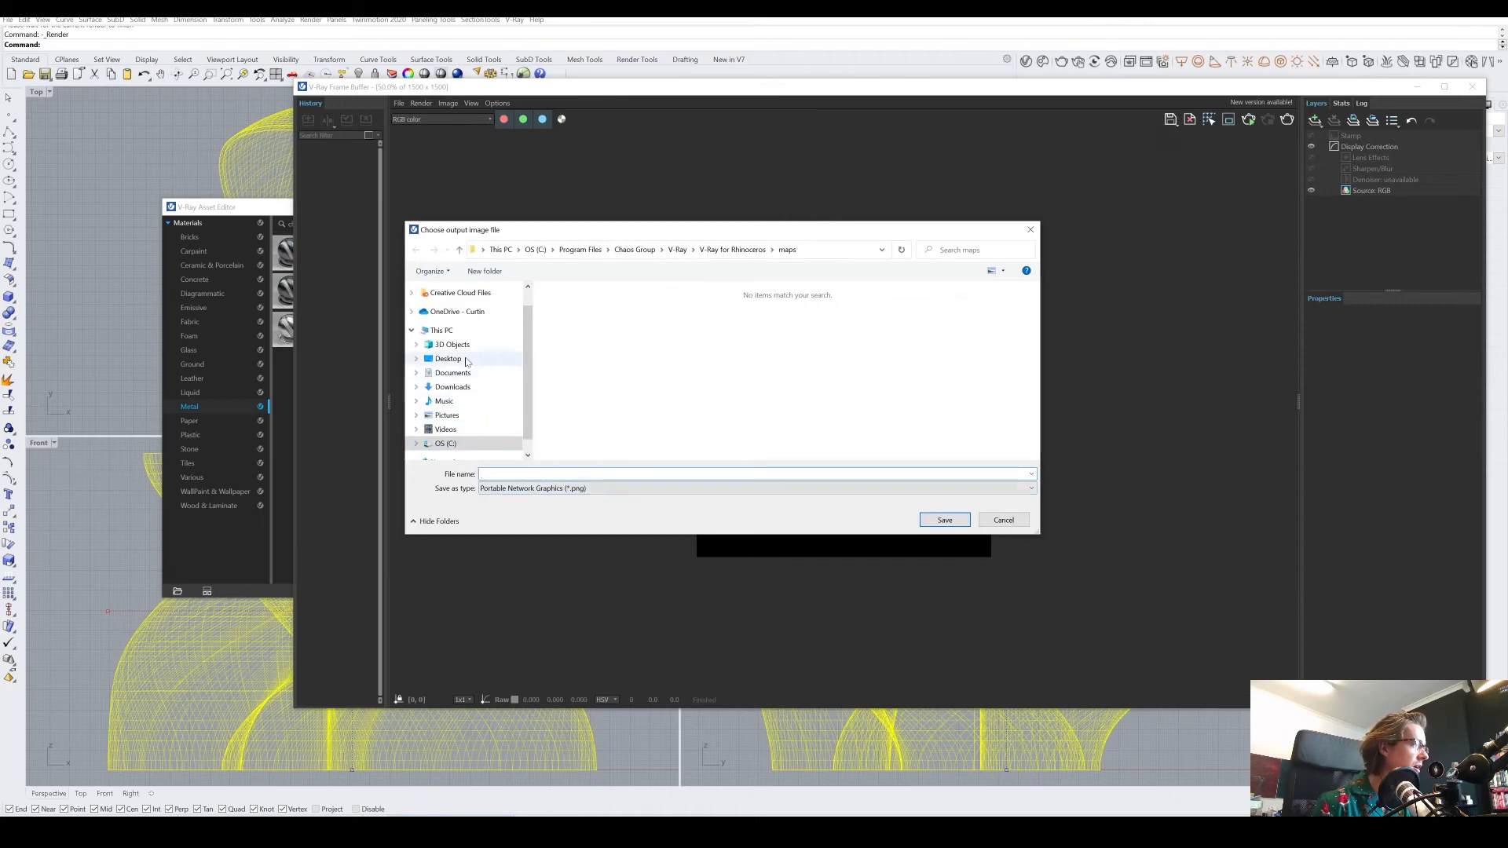
{"action": "left_click", "coordinate": [453, 386]}
{"action": "left_click", "coordinate": [504, 473]}
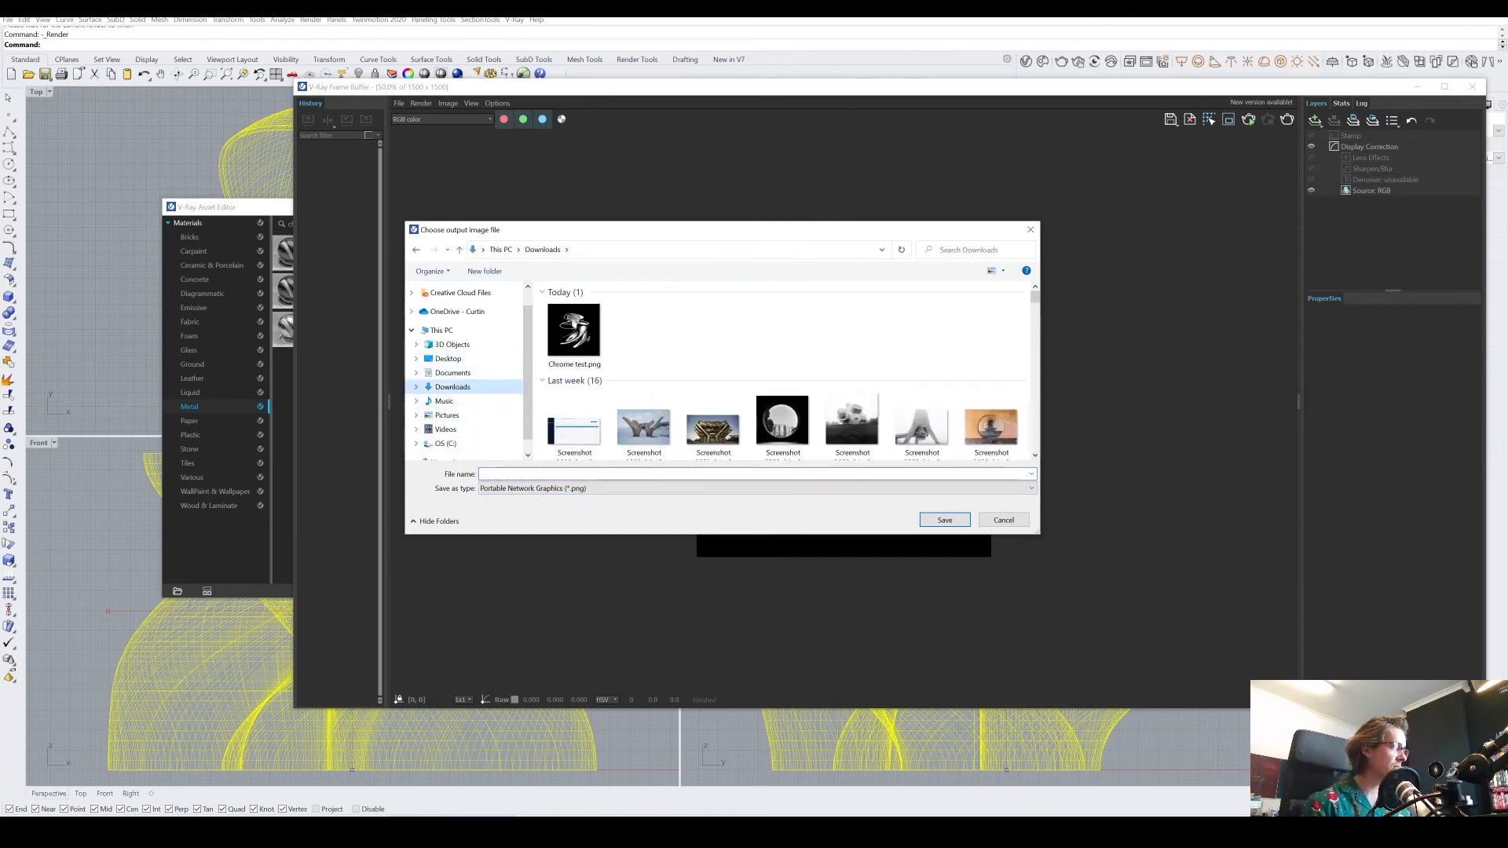
{"action": "type", "text": "Glass Test"}
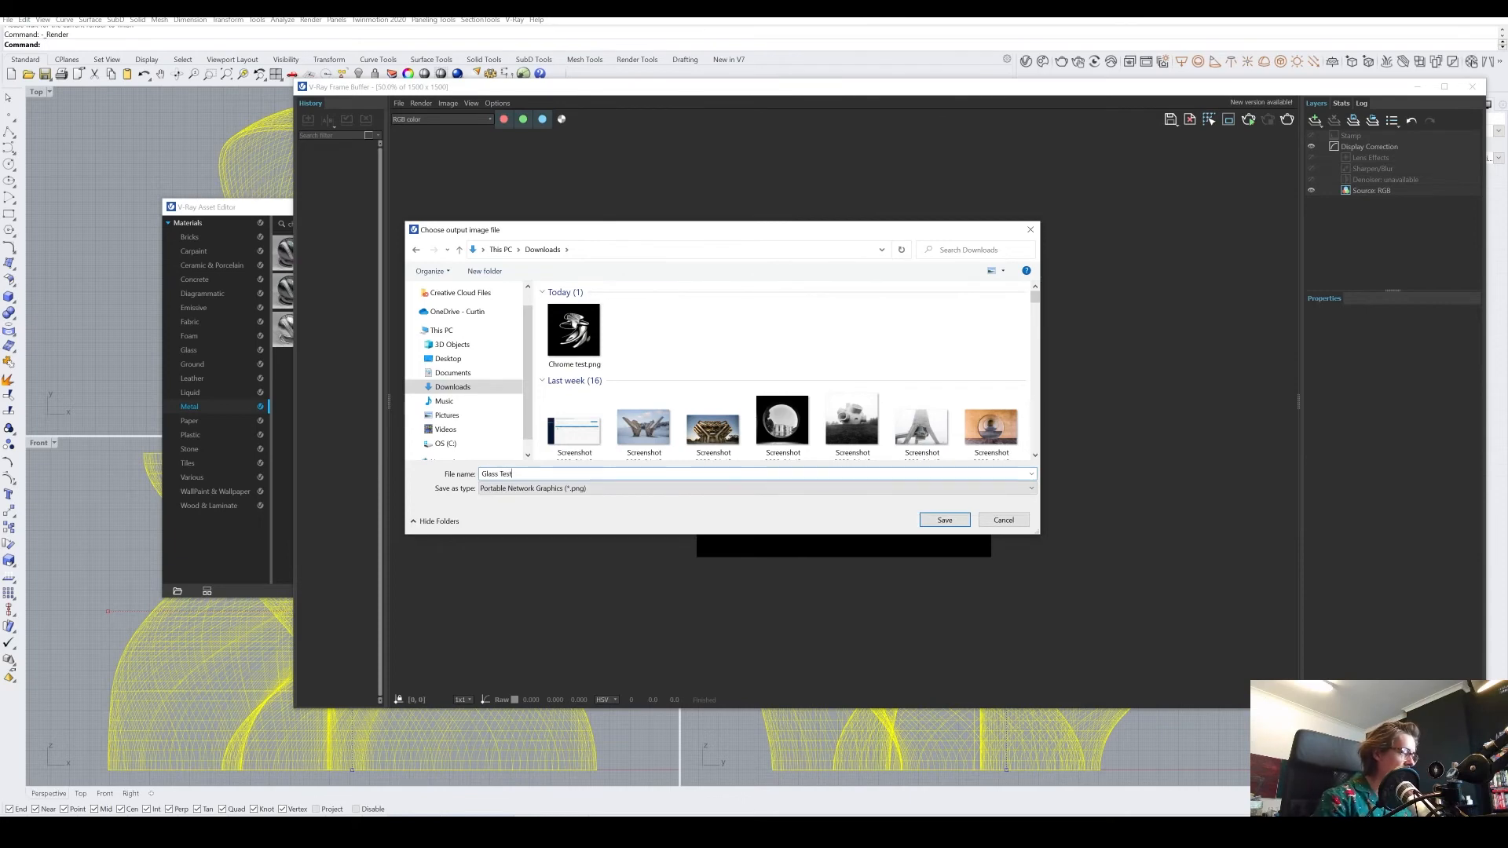
{"action": "key", "text": "Return"}
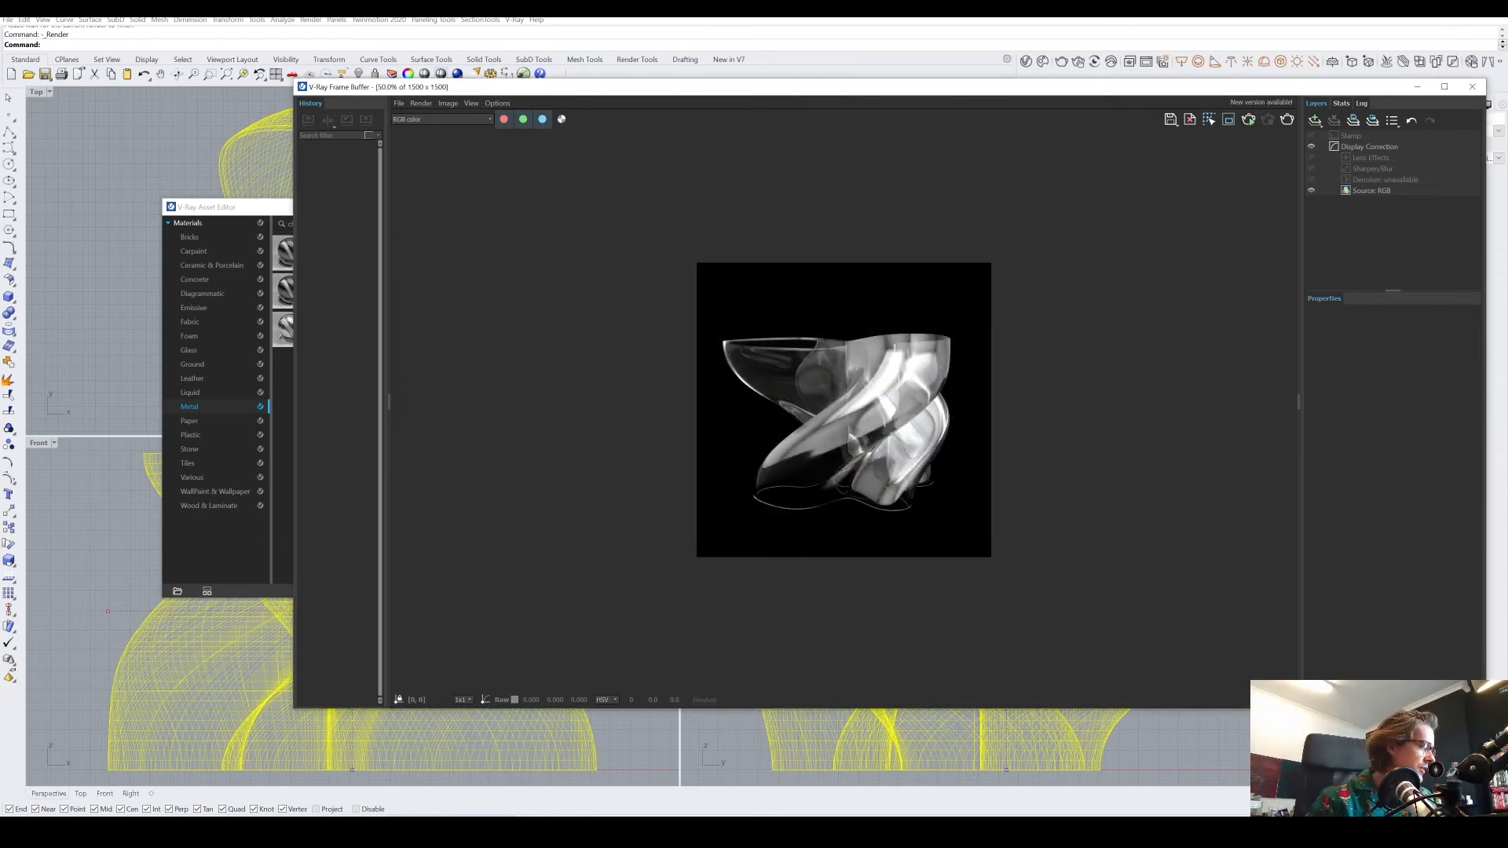
- Switch to Photoshop and create a new 1500 x 1500 px document at 300 ppi with a white background
{"action": "left_click", "coordinate": [424, 774]}
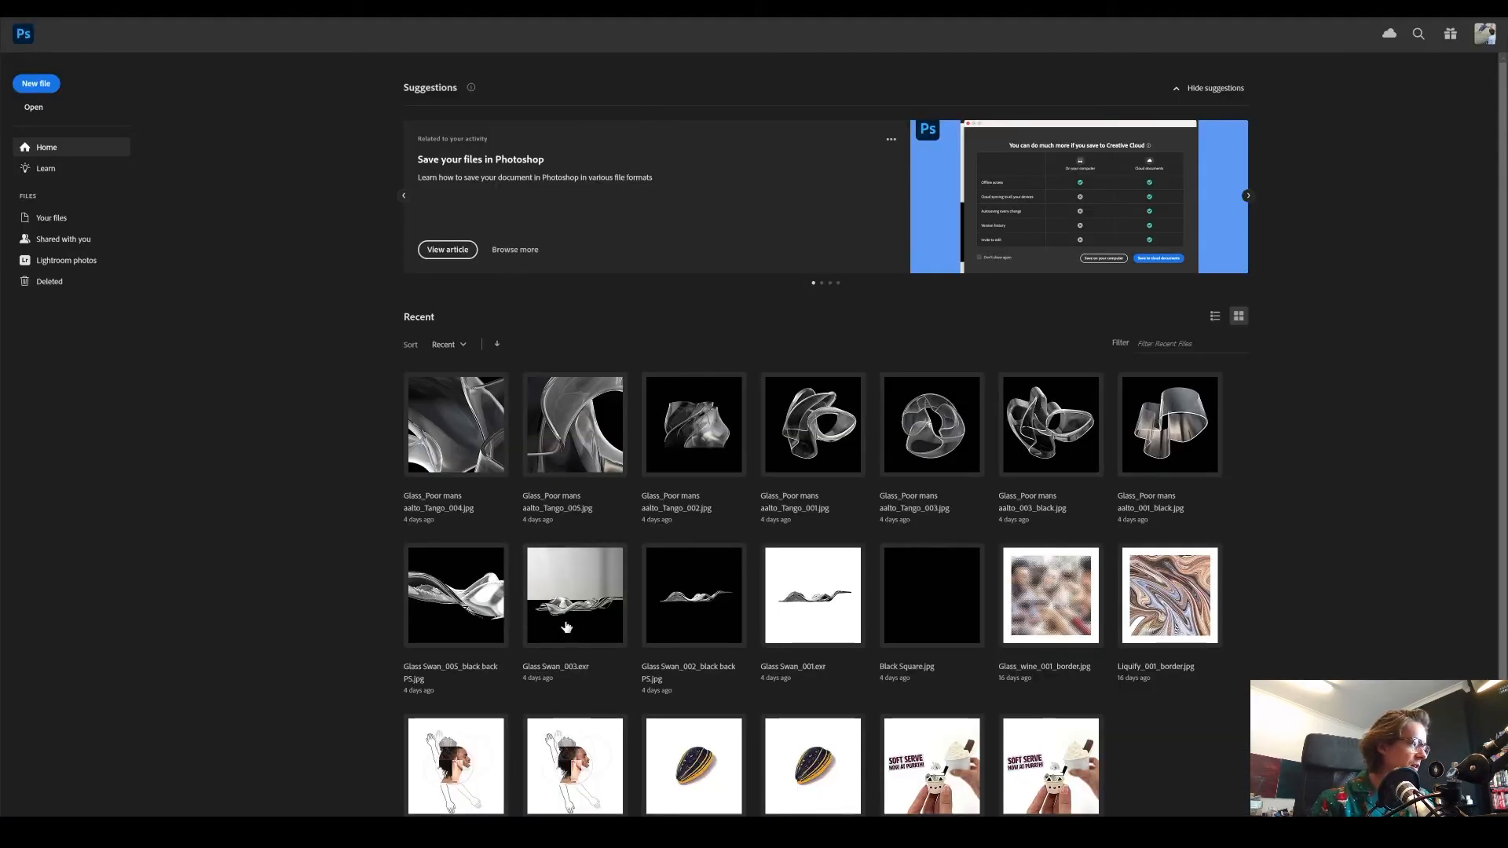
{"action": "left_click", "coordinate": [36, 84]}
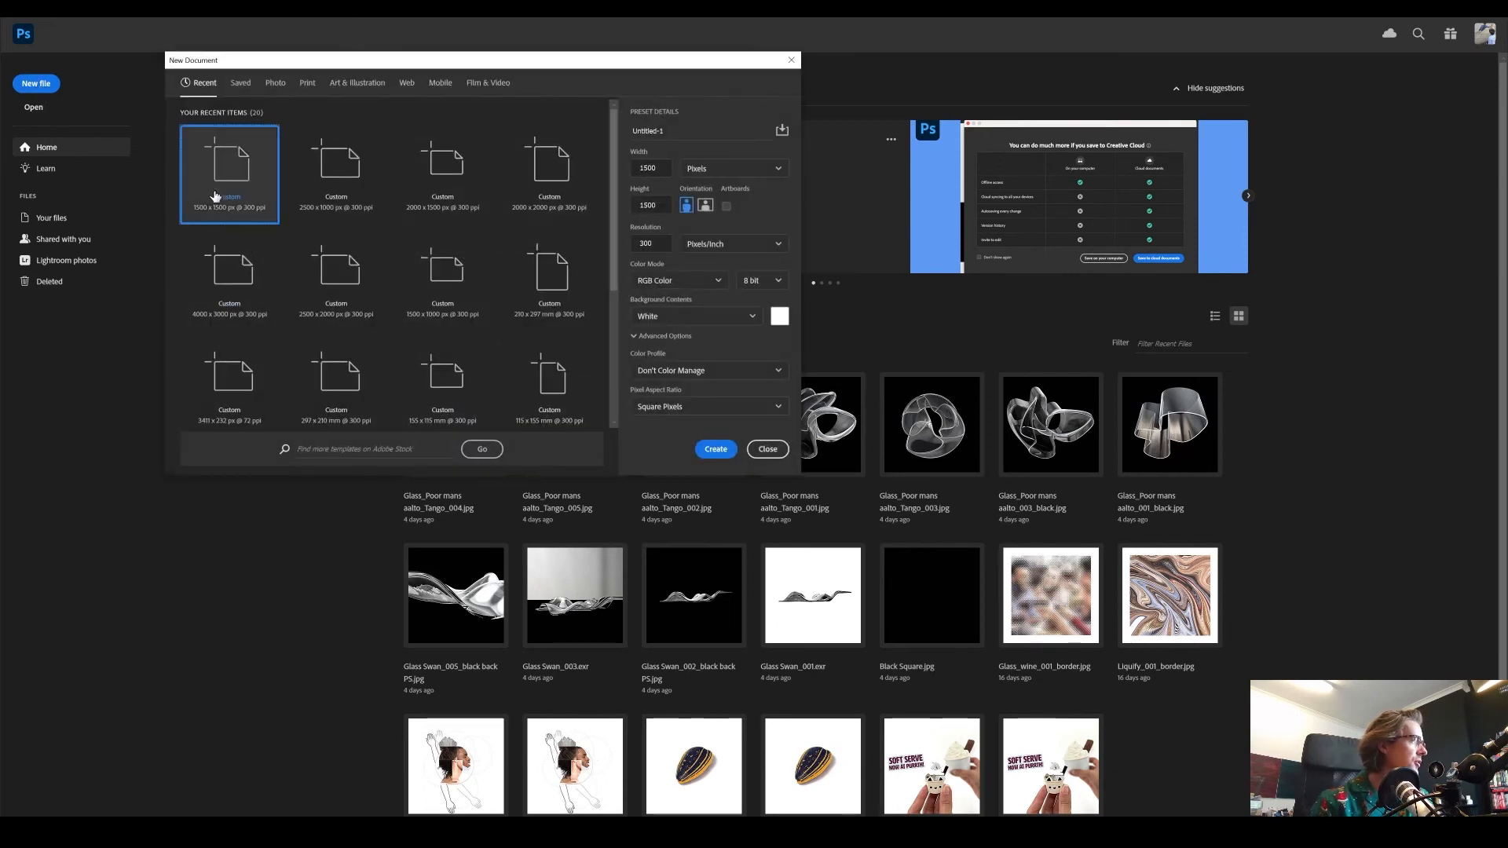
{"action": "left_click", "coordinate": [714, 448]}
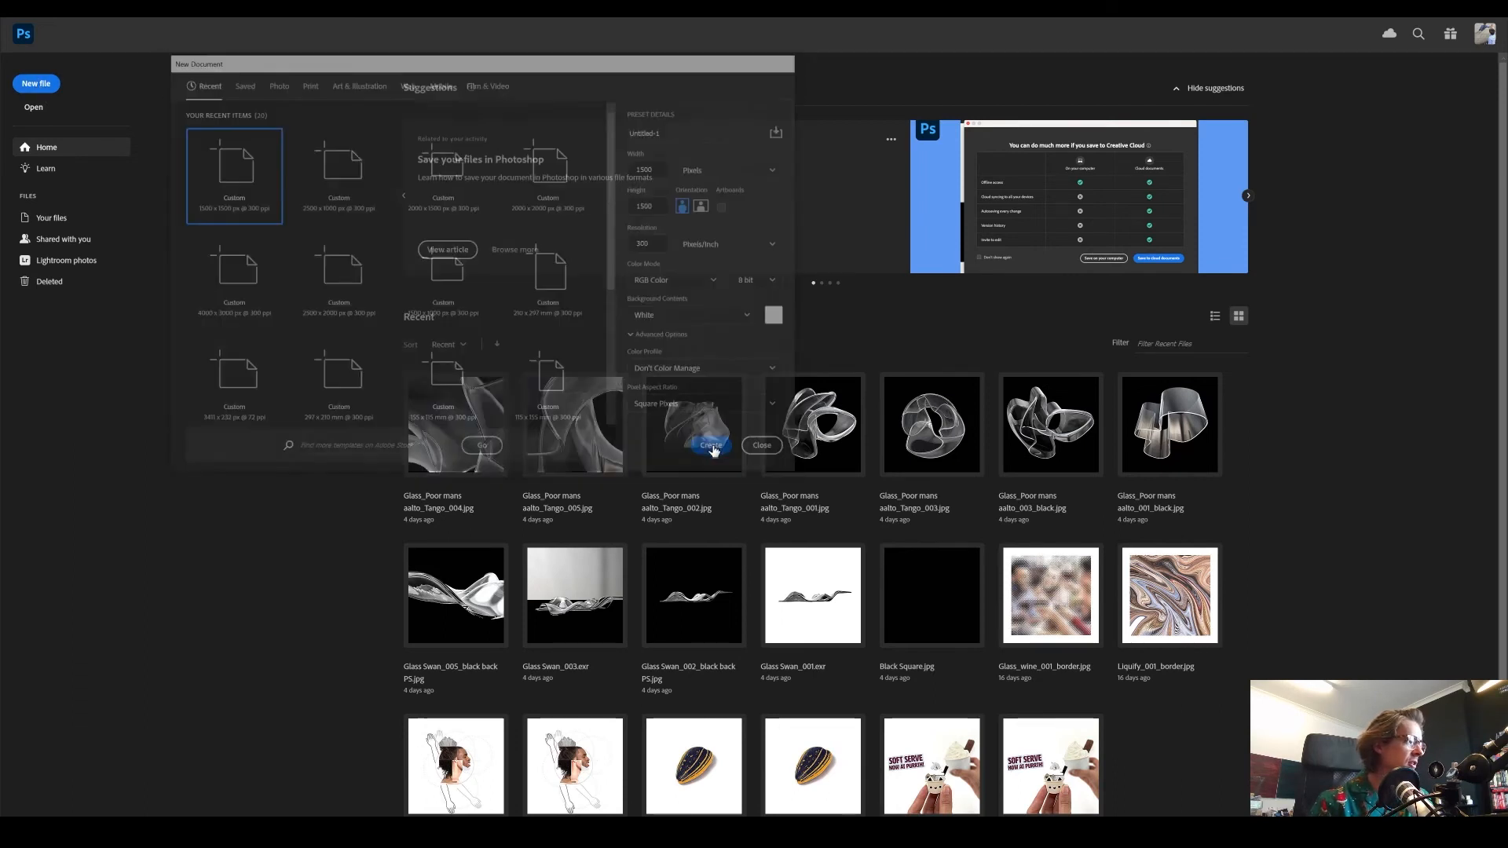
- Place Glass Test.png from the Downloads folder into the new document at the offered size
{"action": "mouse_move", "coordinate": [335, 832]}
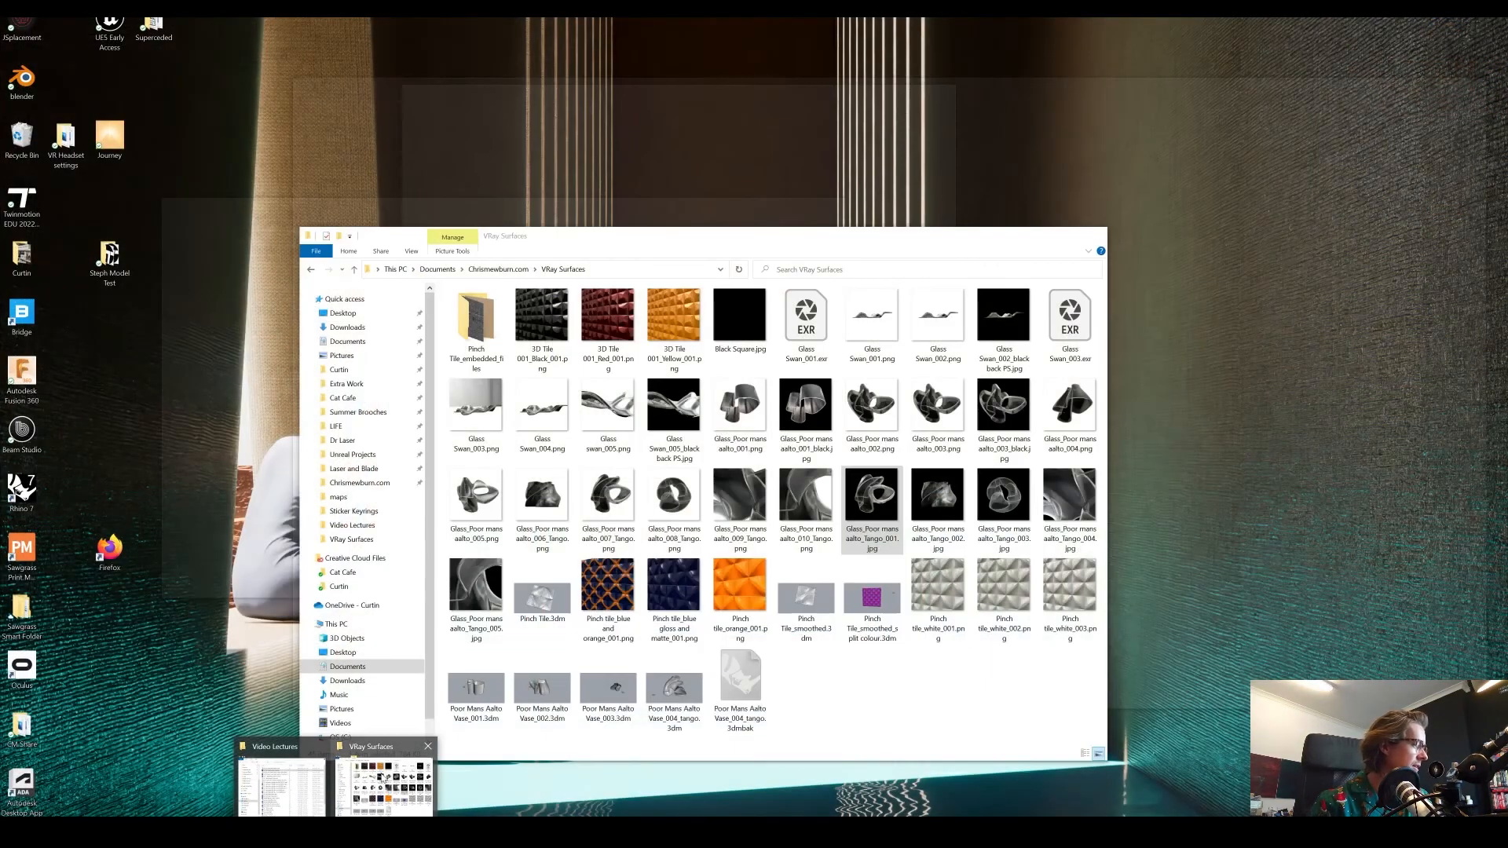
{"action": "left_click", "coordinate": [383, 785]}
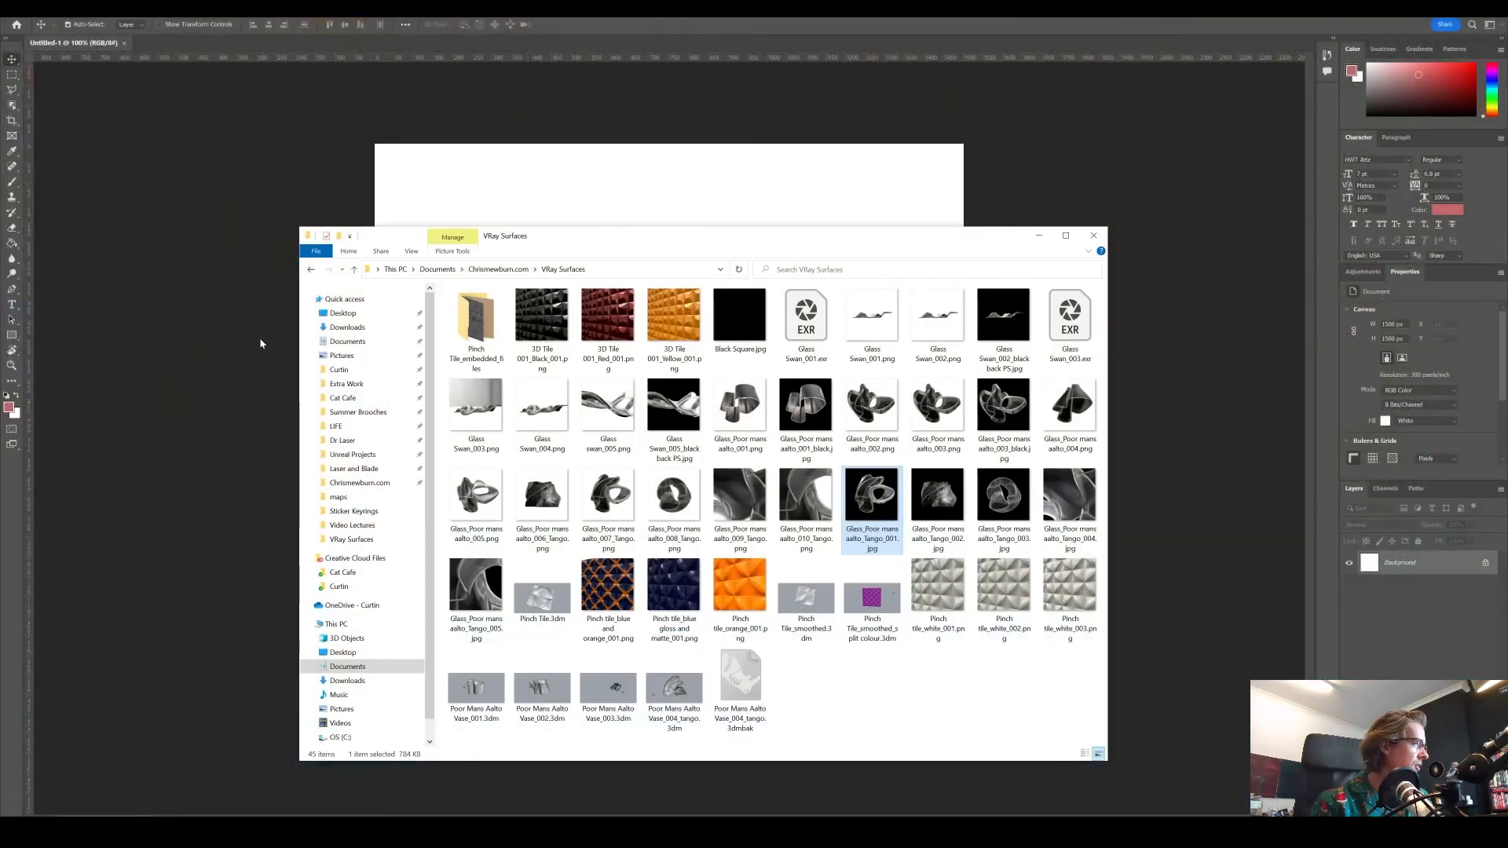
{"action": "left_click", "coordinate": [347, 326]}
{"action": "left_click", "coordinate": [462, 307]}
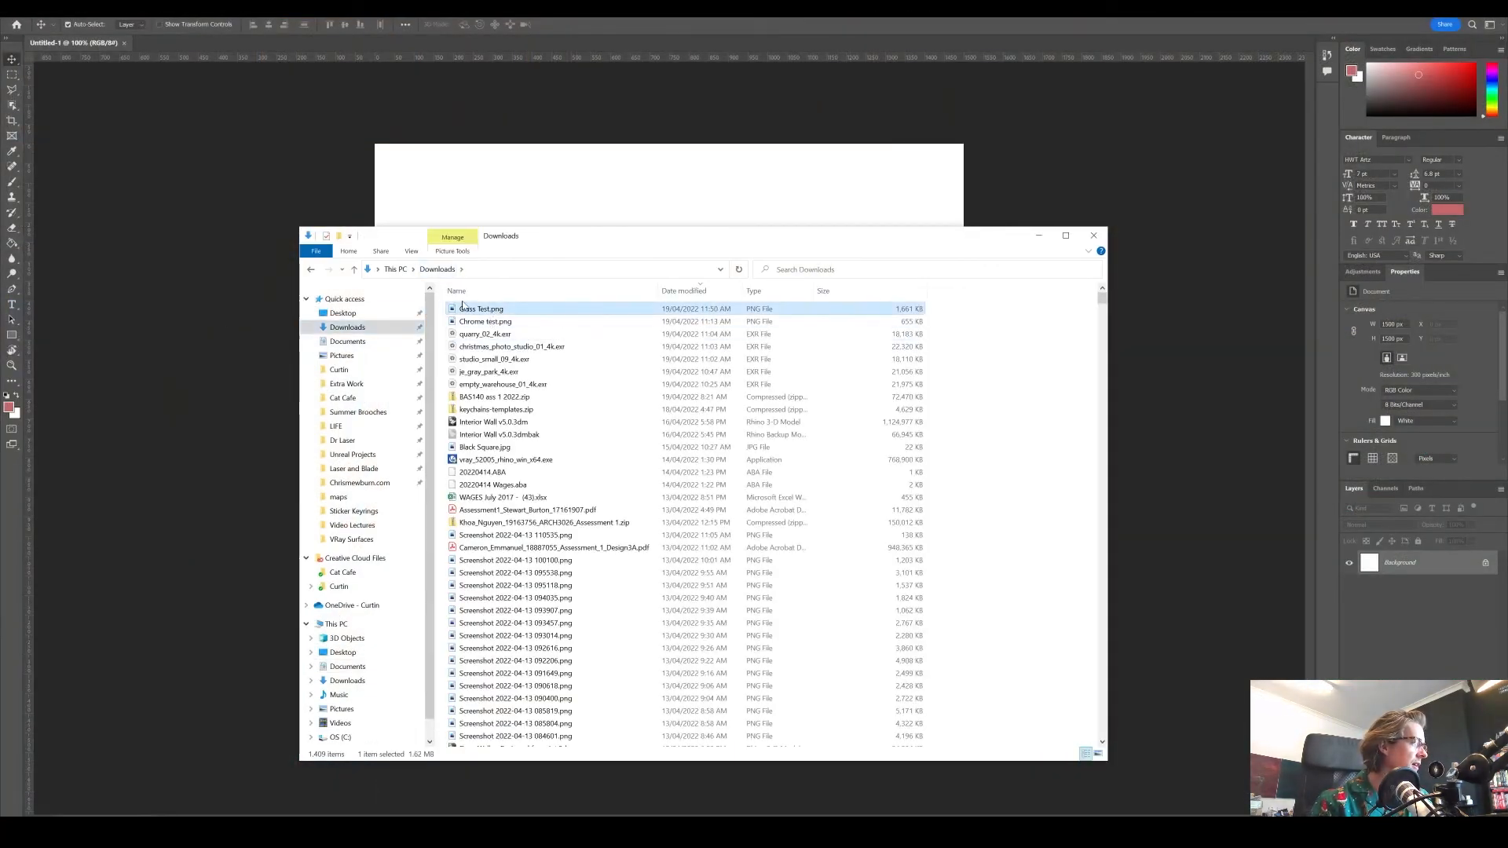
{"action": "left_click_drag", "start_coordinate": [461, 307], "coordinate": [520, 122]}
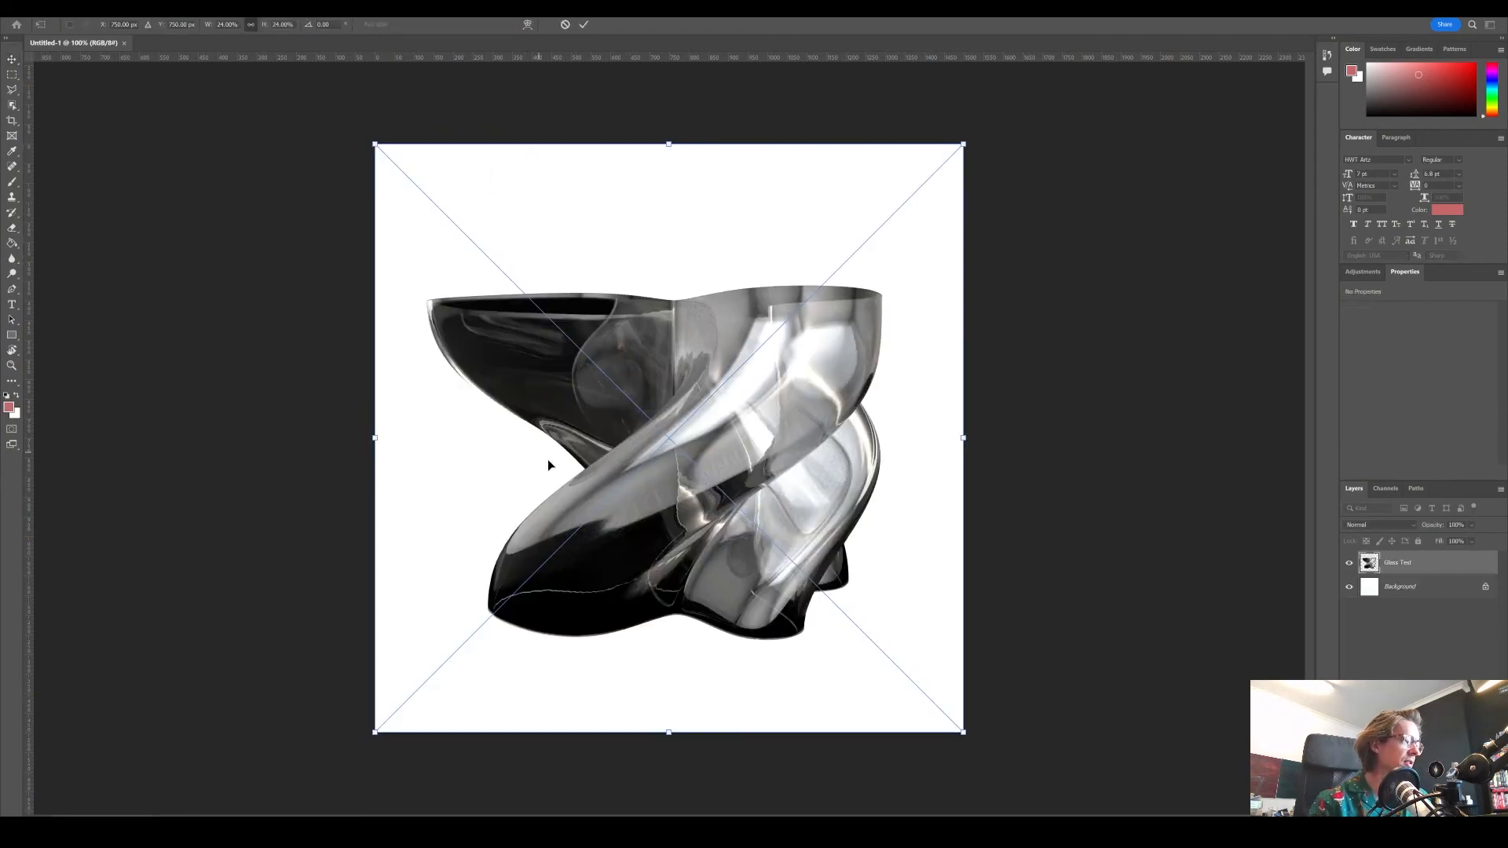
{"action": "key", "text": "Return"}
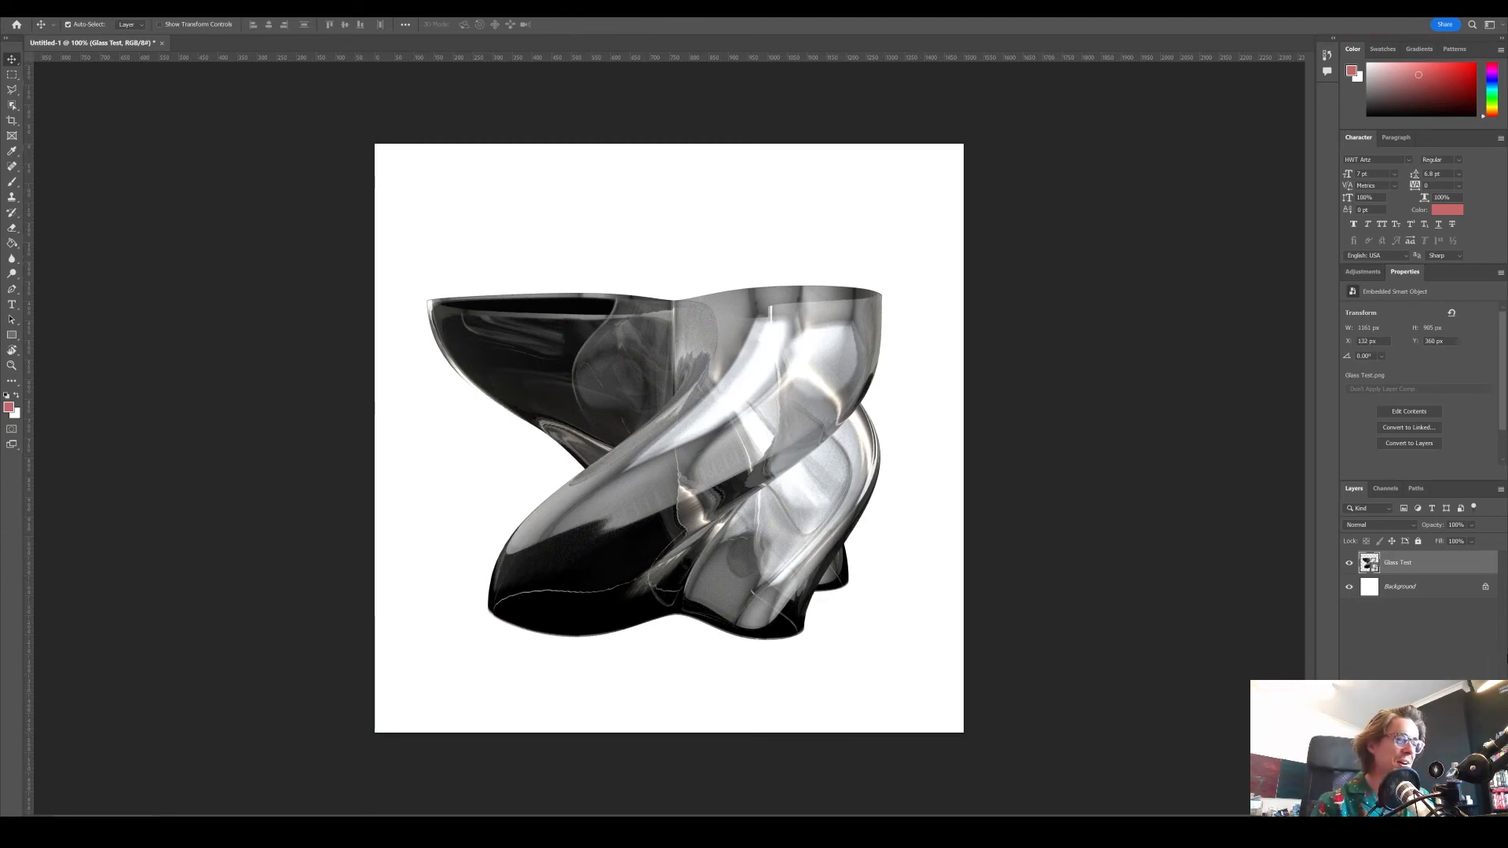
- Add a new layer beneath the Glass Test layer and fill it with the foreground colour c66868
{"action": "left_click", "coordinate": [1454, 809]}
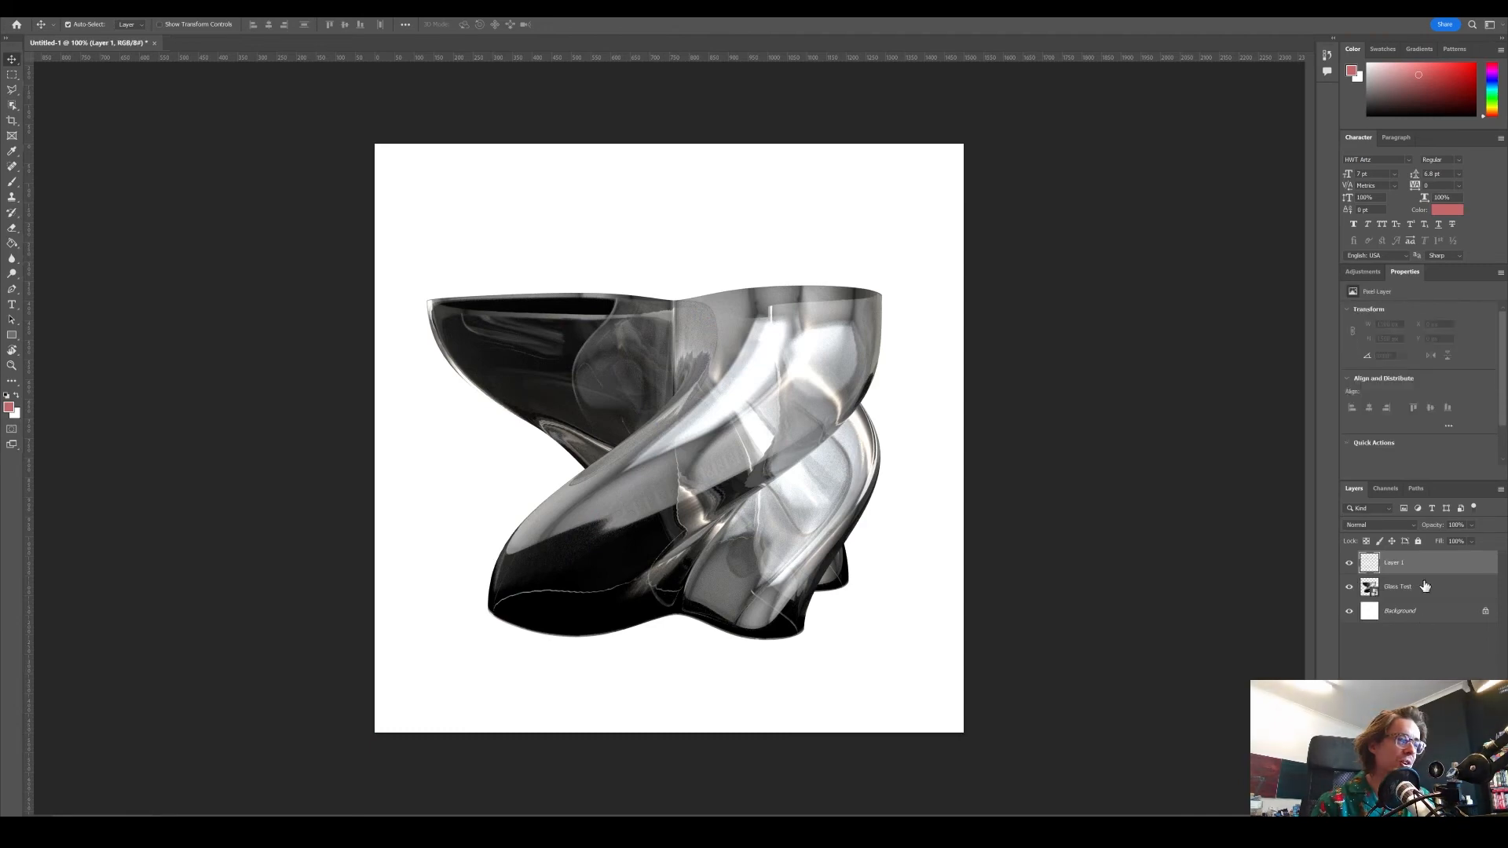
{"action": "left_click_drag", "start_coordinate": [1416, 561], "coordinate": [1411, 600]}
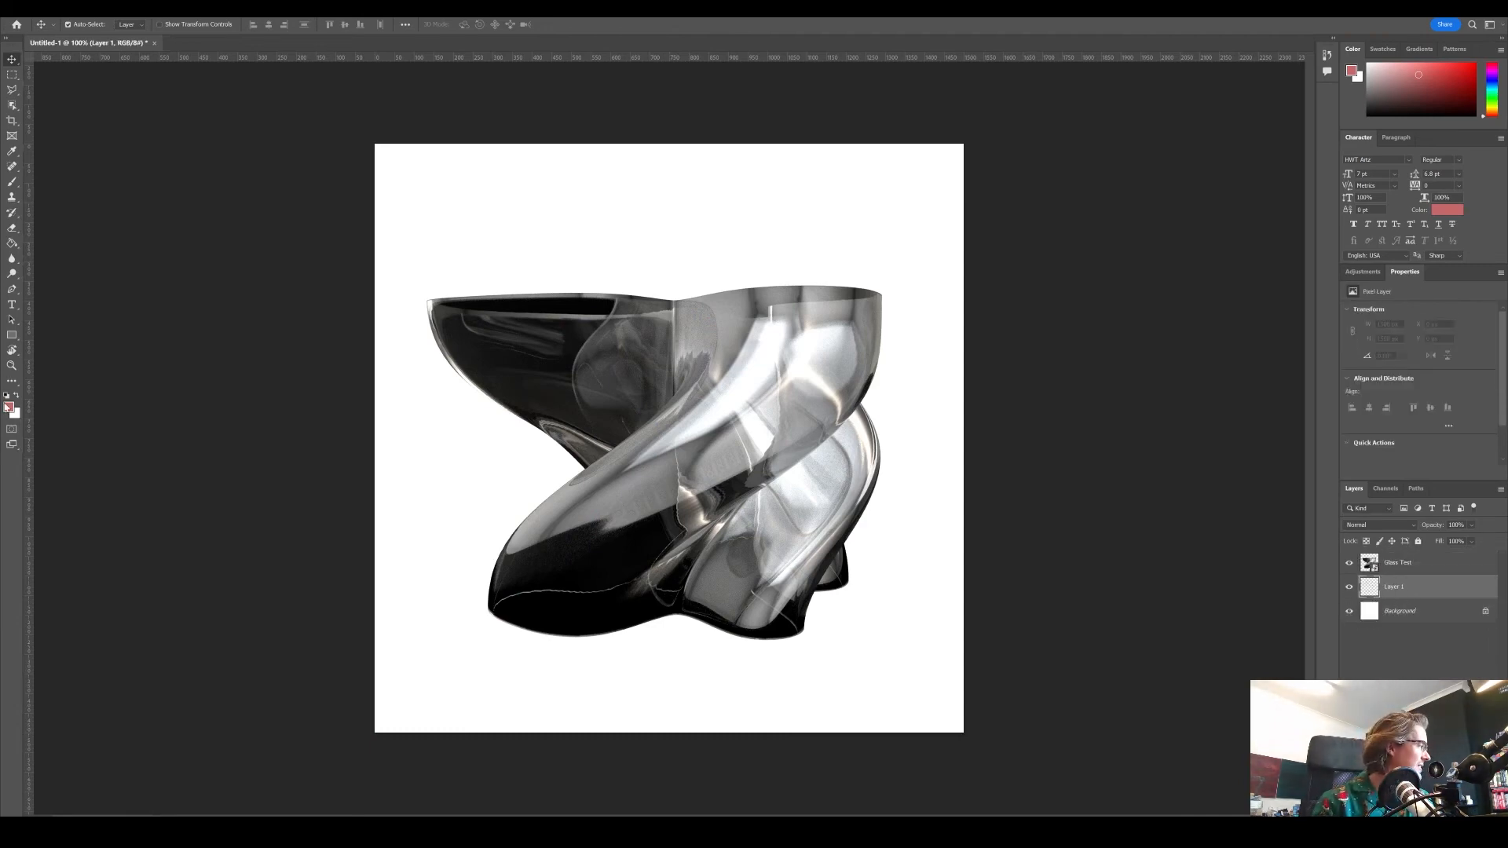
{"action": "key", "text": "i"}
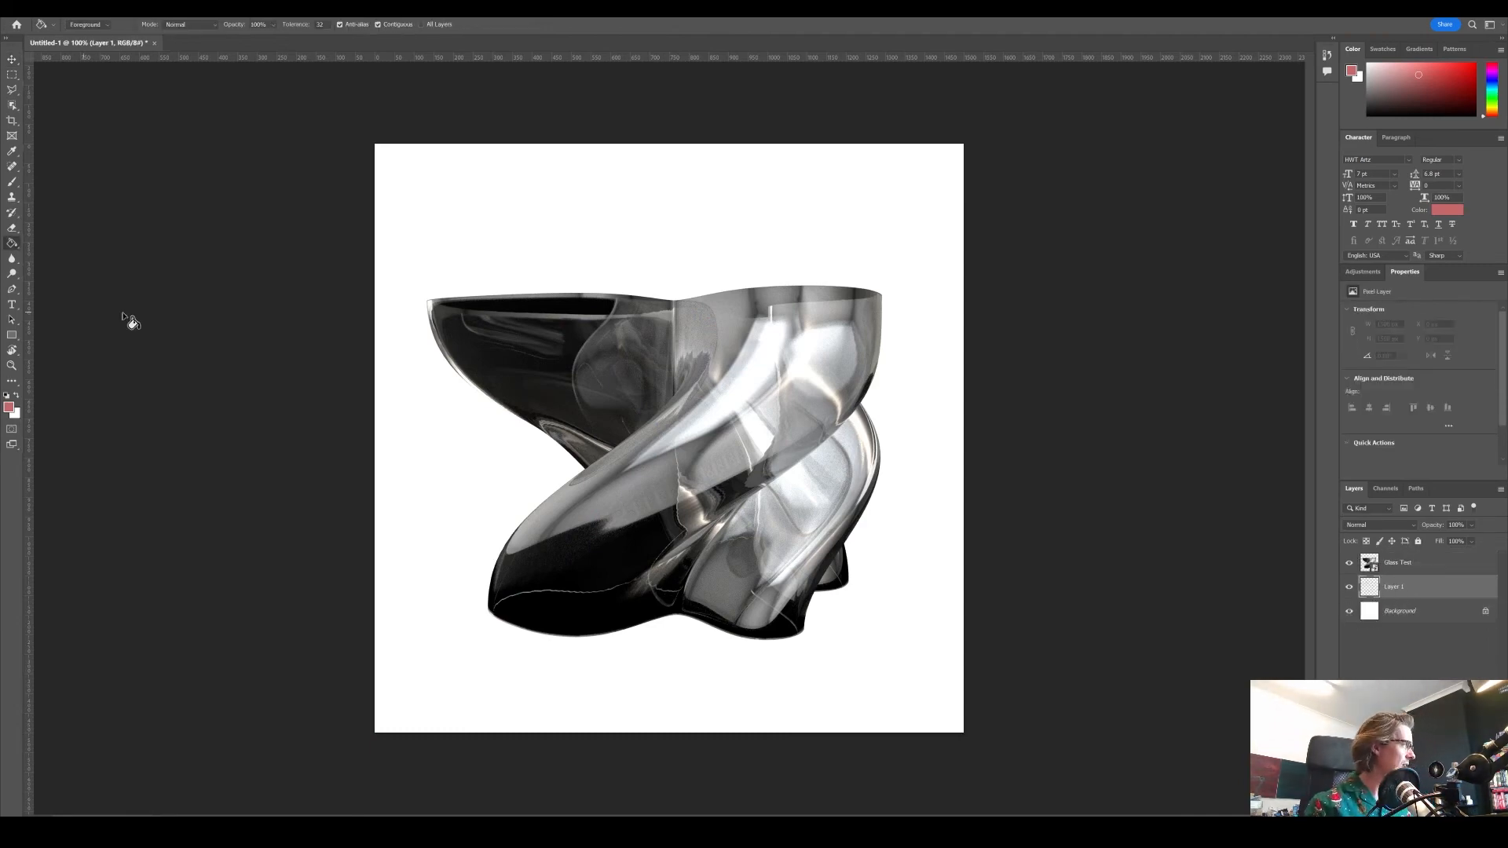
{"action": "left_click", "coordinate": [9, 406]}
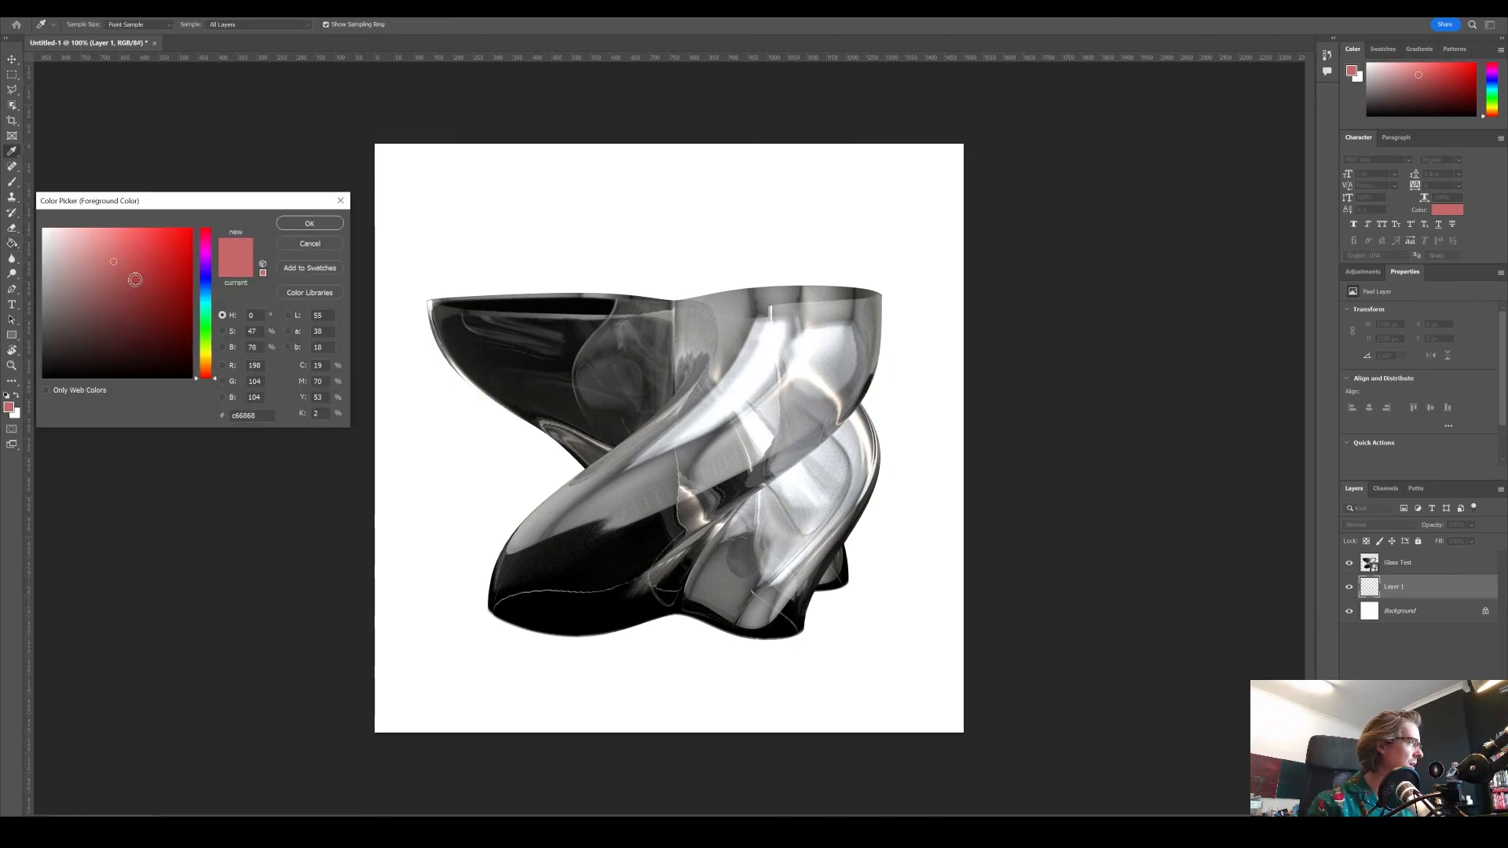
{"action": "left_click", "coordinate": [310, 223]}
{"action": "key", "text": "g"}
{"action": "left_click", "coordinate": [552, 228]}
{"action": "key", "text": "v"}
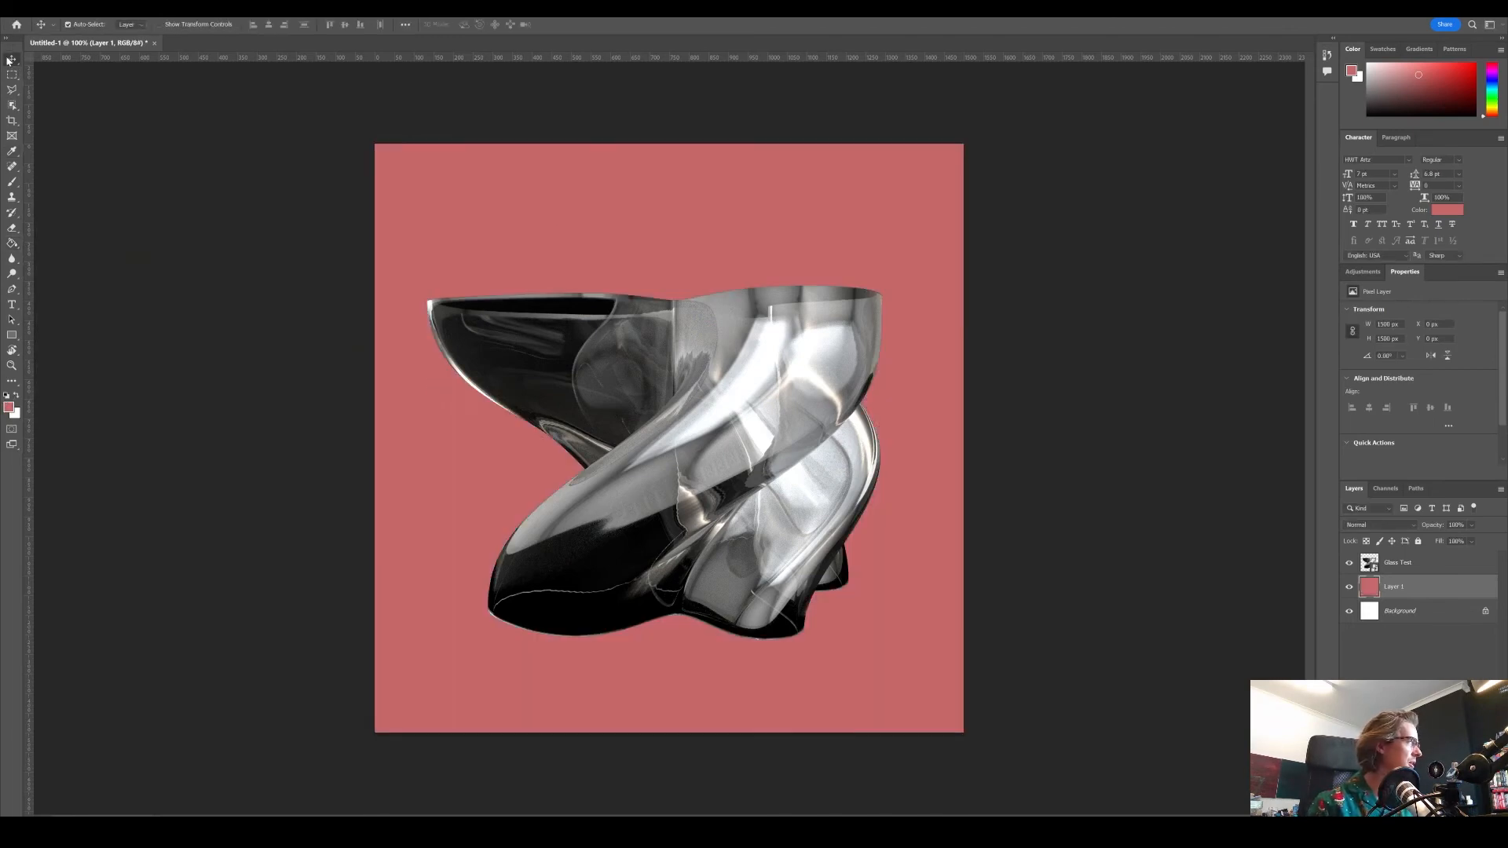
- Reposition the Glass Test vase slightly higher and further left on the coloured background
{"action": "left_click", "coordinate": [723, 440]}
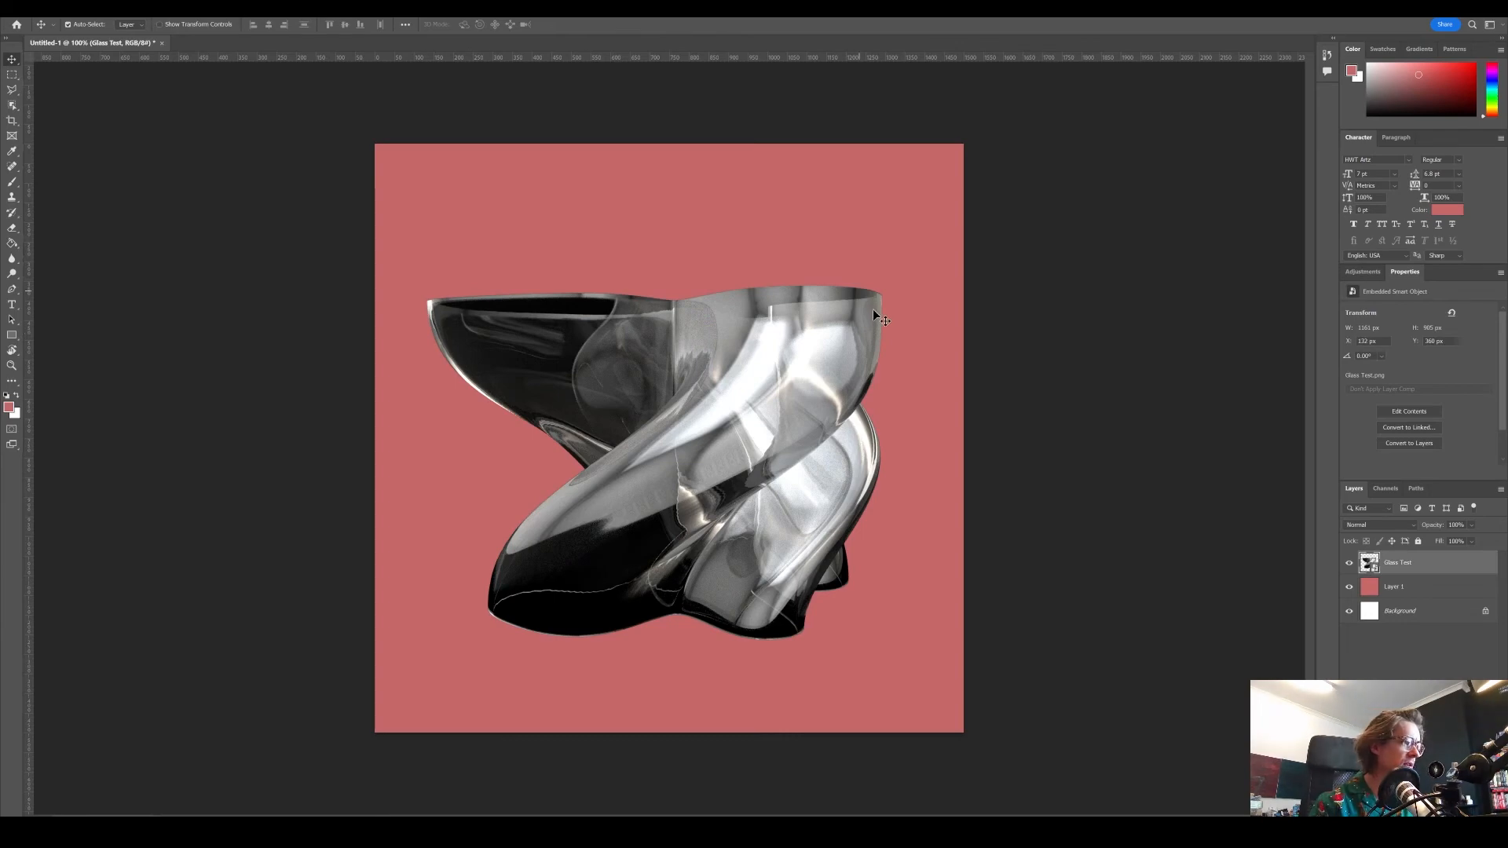
{"action": "left_click_drag", "start_coordinate": [732, 436], "coordinate": [677, 424]}
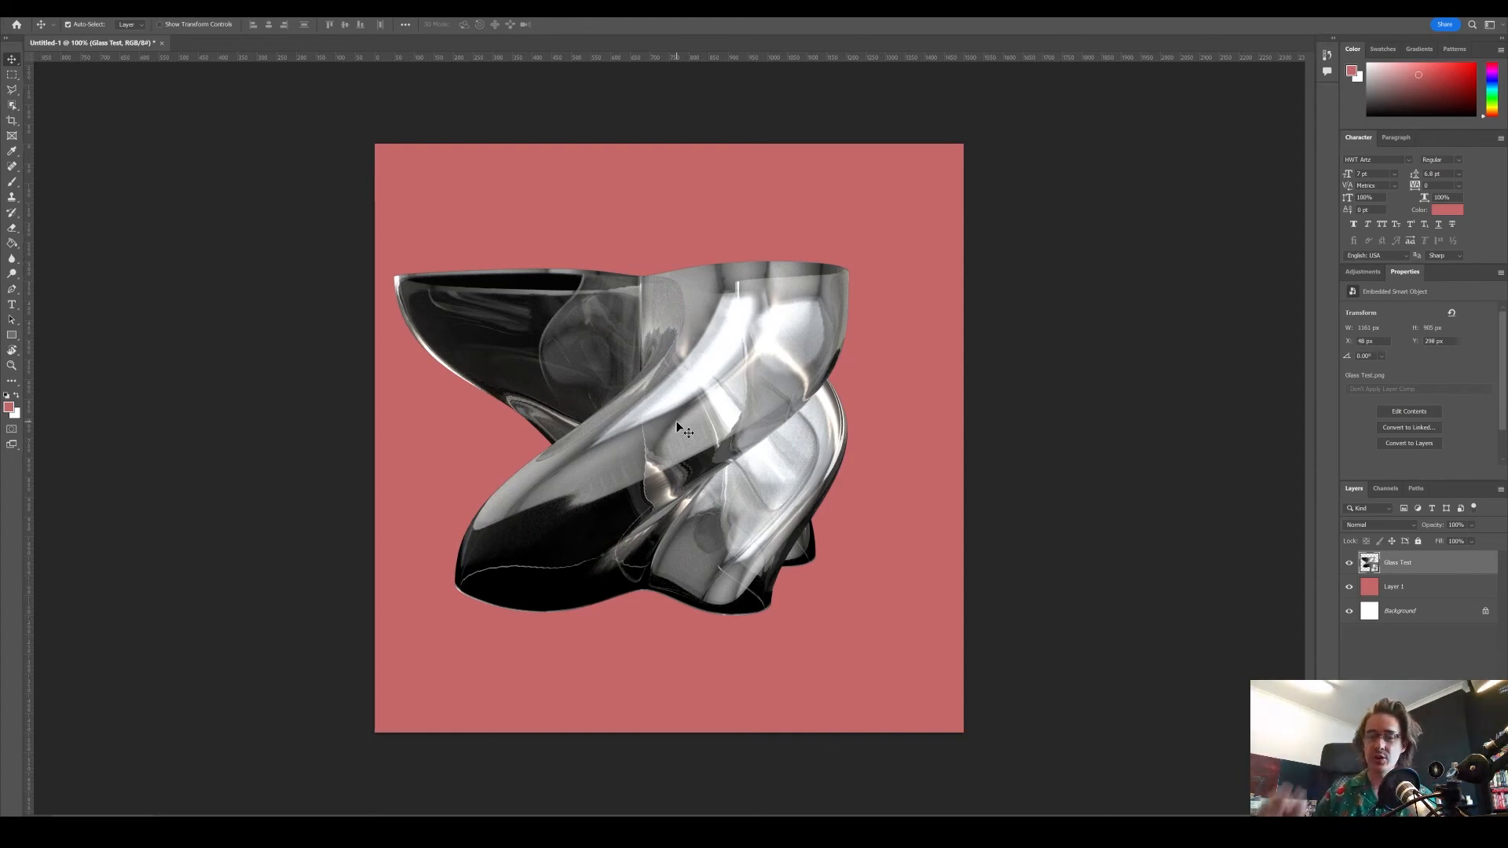
{"action": "left_click_drag", "start_coordinate": [682, 438], "coordinate": [682, 438]}
{"action": "left_click_drag", "start_coordinate": [708, 414], "coordinate": [704, 430]}
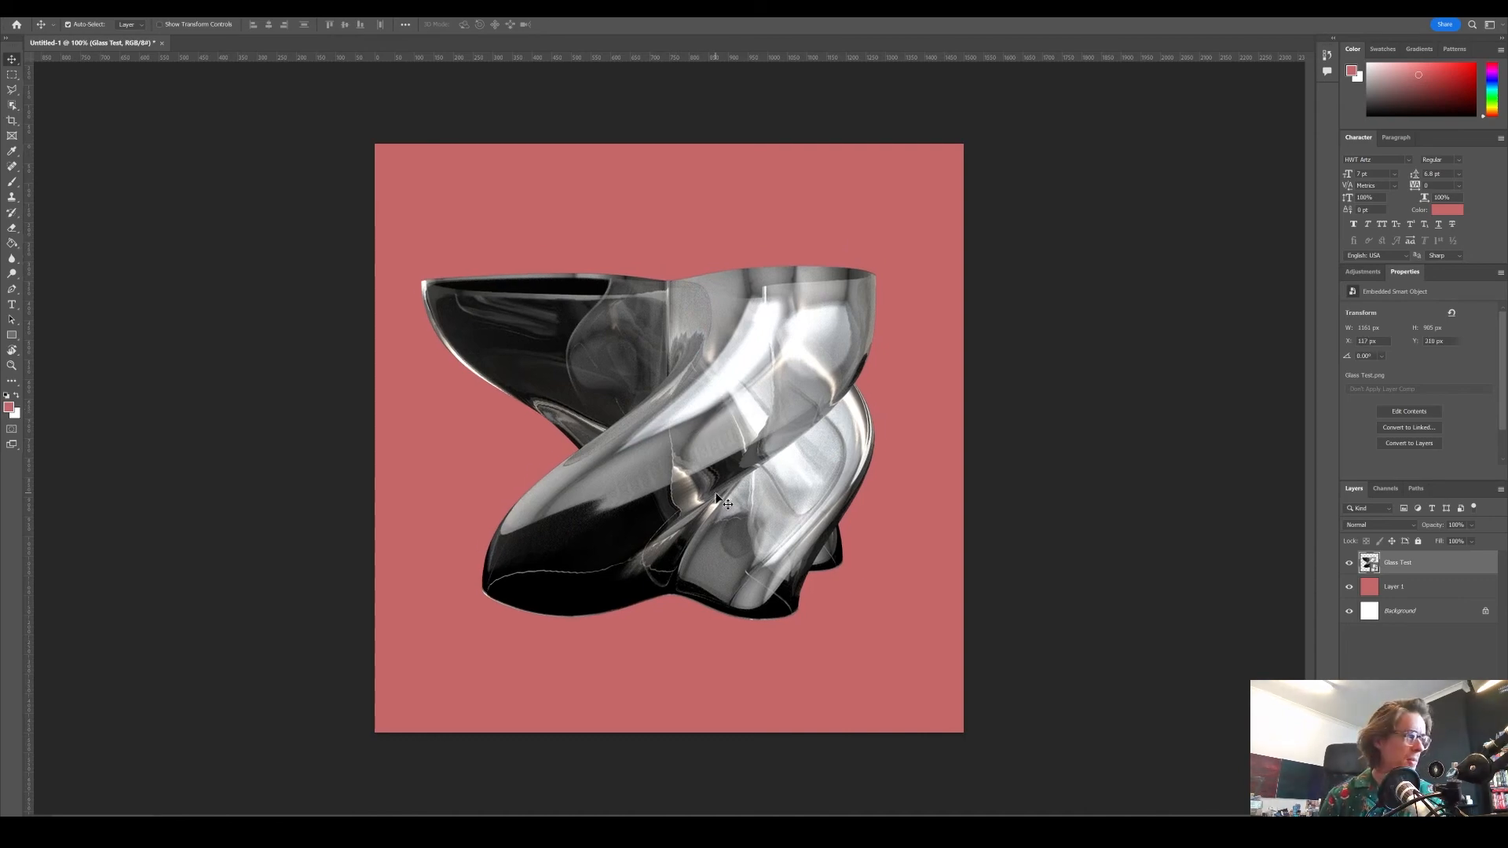
{"action": "left_click_drag", "start_coordinate": [716, 493], "coordinate": [709, 492]}
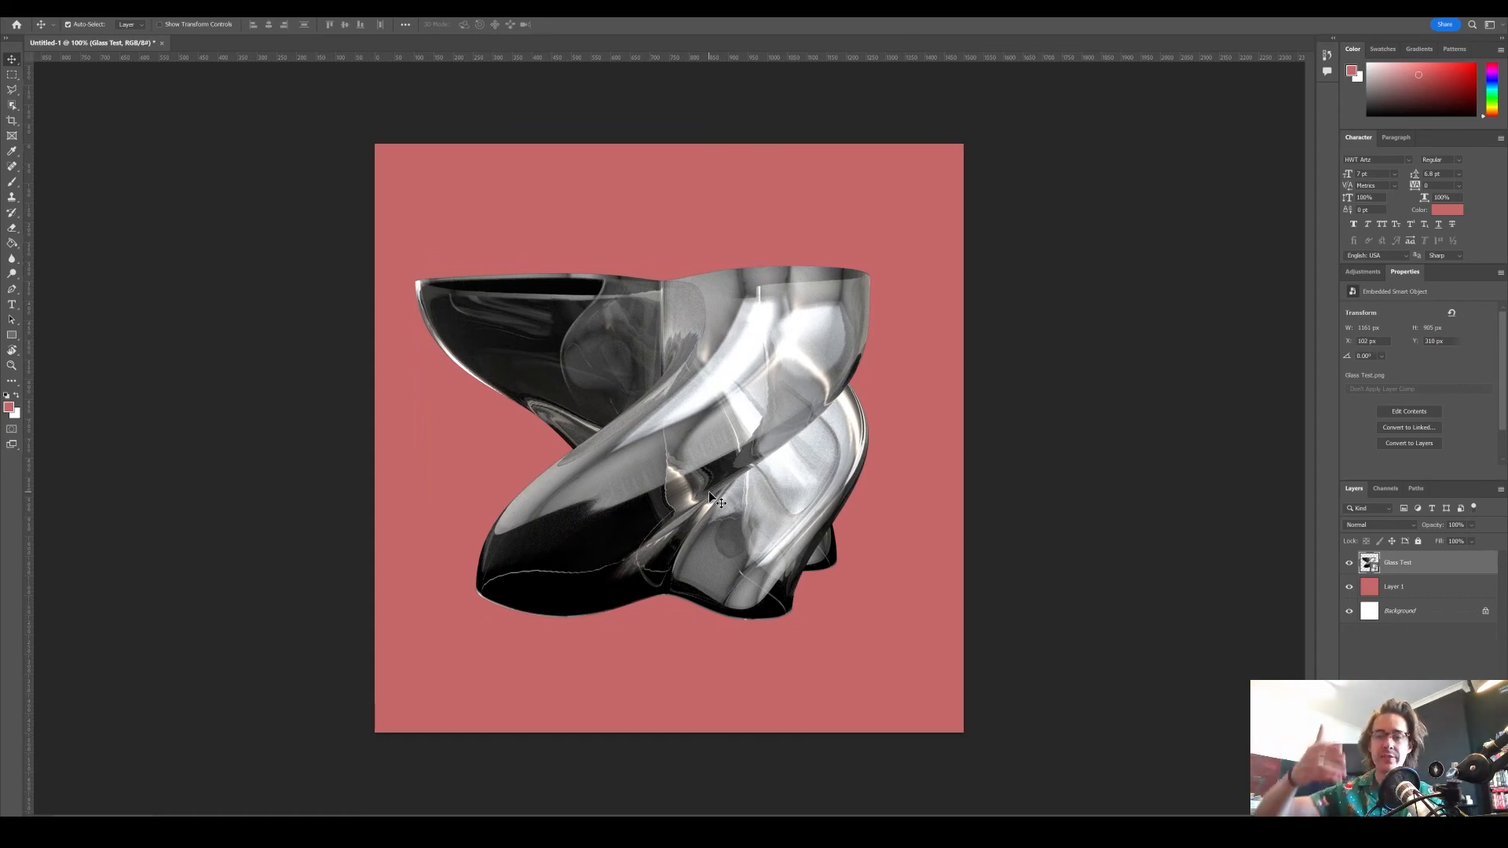
{"action": "left_click_drag", "start_coordinate": [705, 466], "coordinate": [705, 455]}
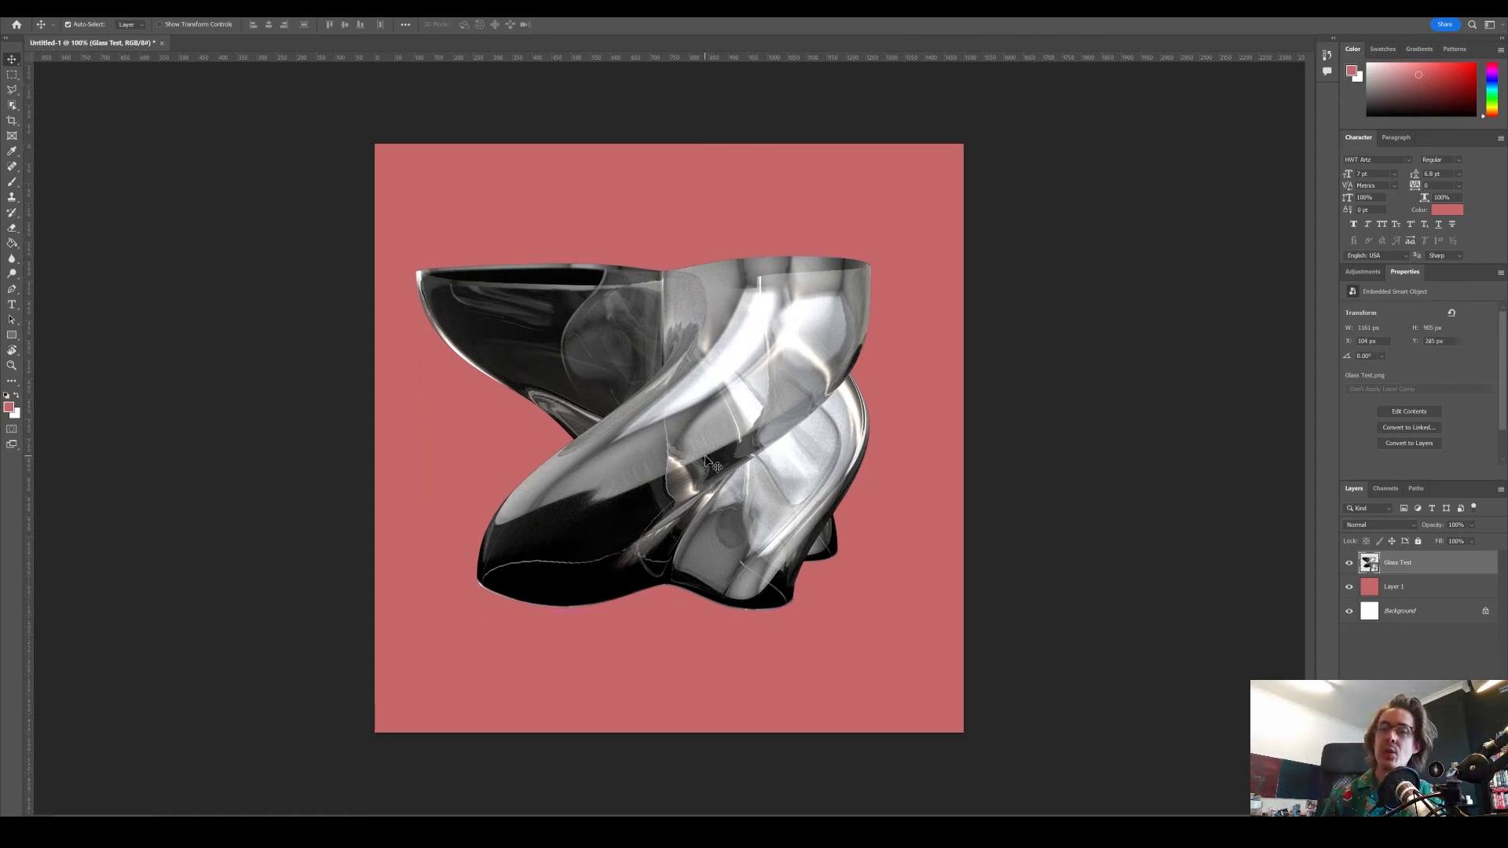
{"action": "left_click_drag", "start_coordinate": [708, 452], "coordinate": [709, 458]}
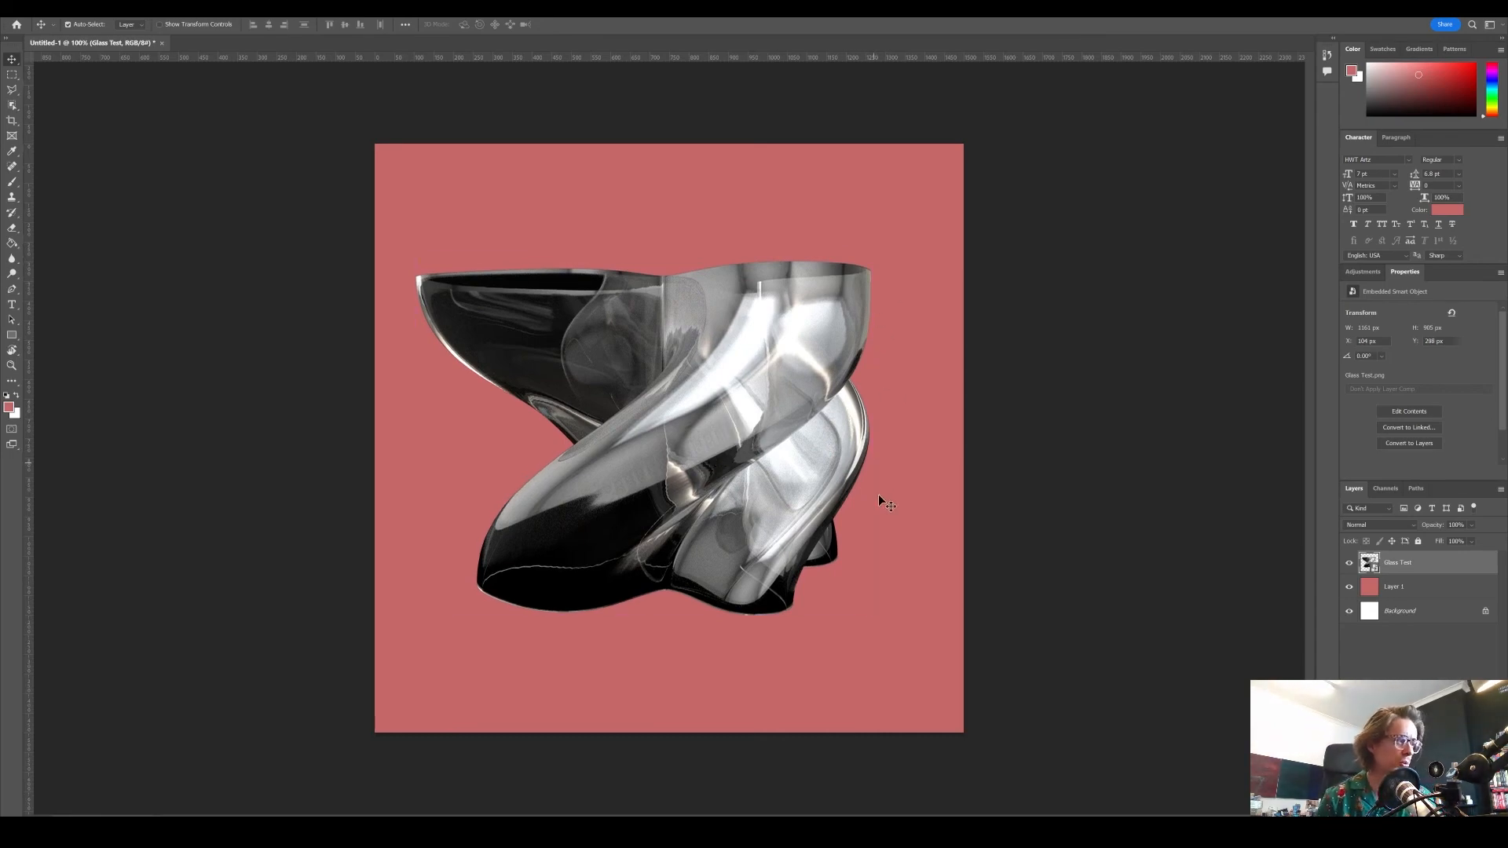
{"action": "left_click_drag", "start_coordinate": [746, 509], "coordinate": [753, 505]}
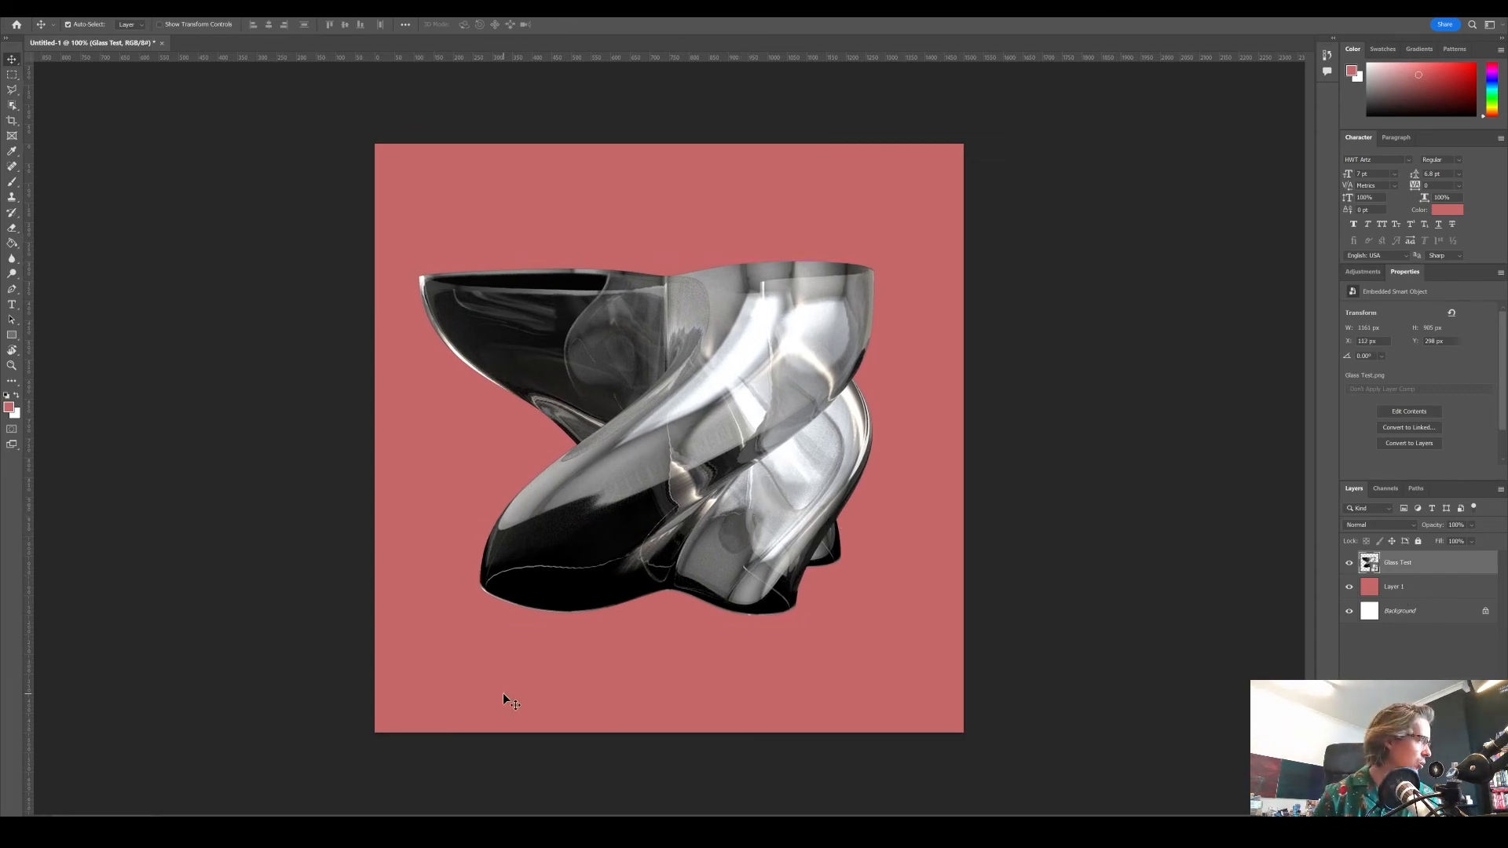
- Reset the foreground colour to black and fill Layer 1 beneath the glass vase with it
{"action": "left_click", "coordinate": [1421, 583]}
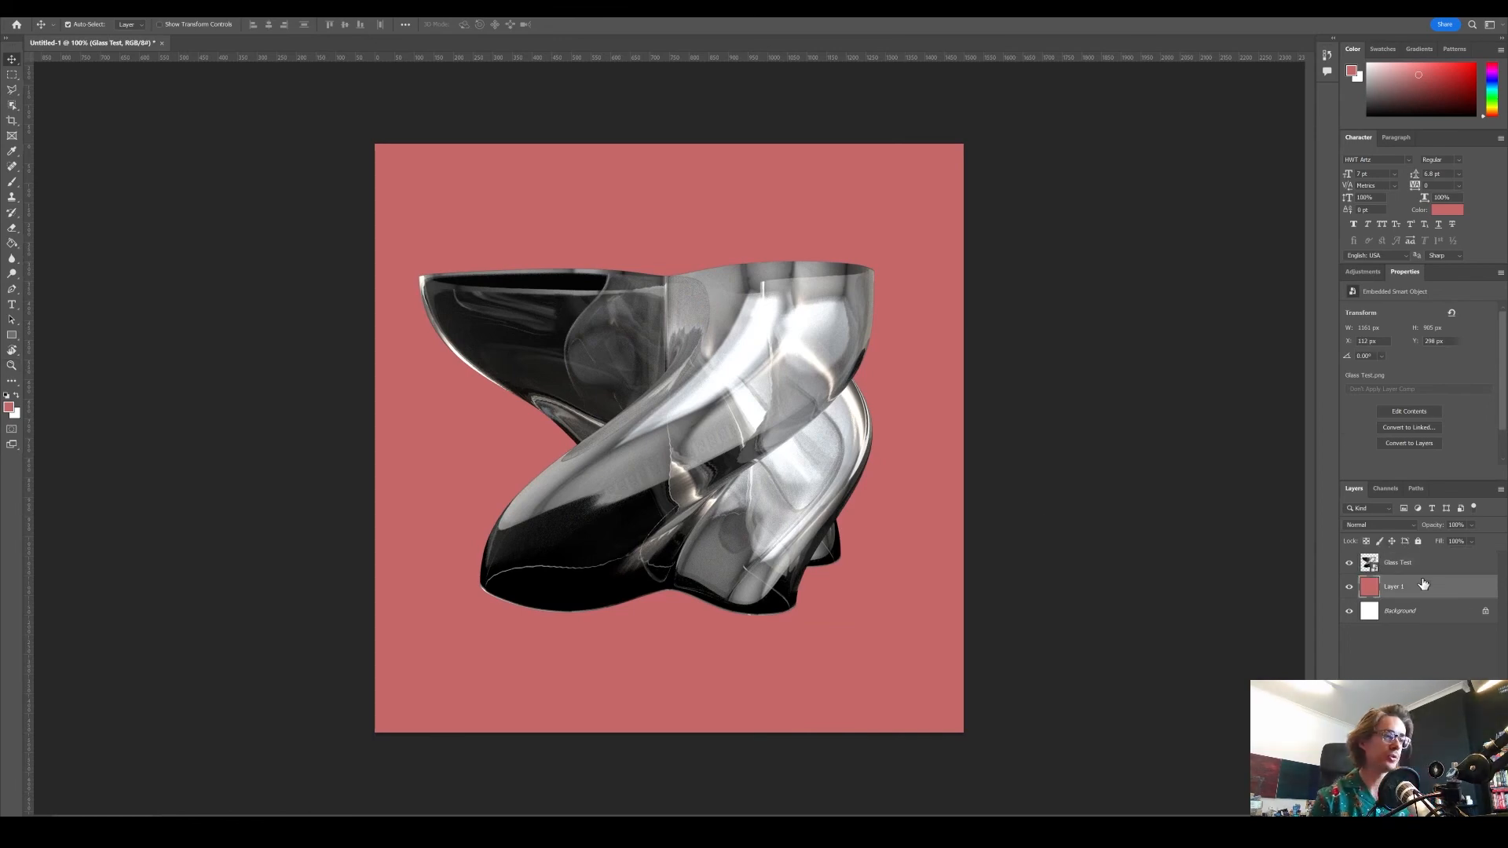
{"action": "key", "text": "g"}
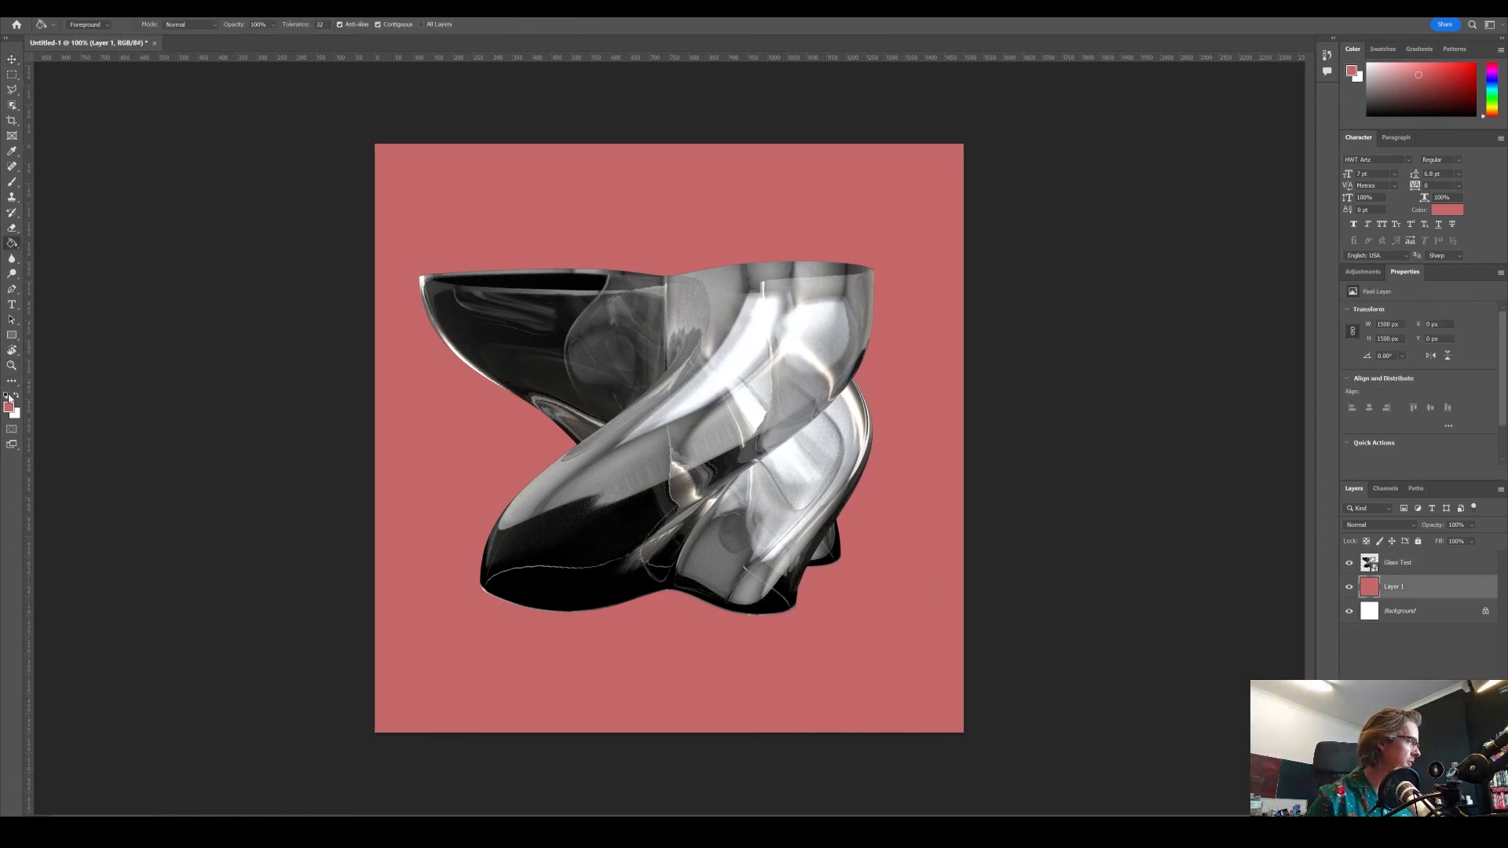
{"action": "left_click", "coordinate": [7, 396]}
{"action": "left_click", "coordinate": [916, 451]}
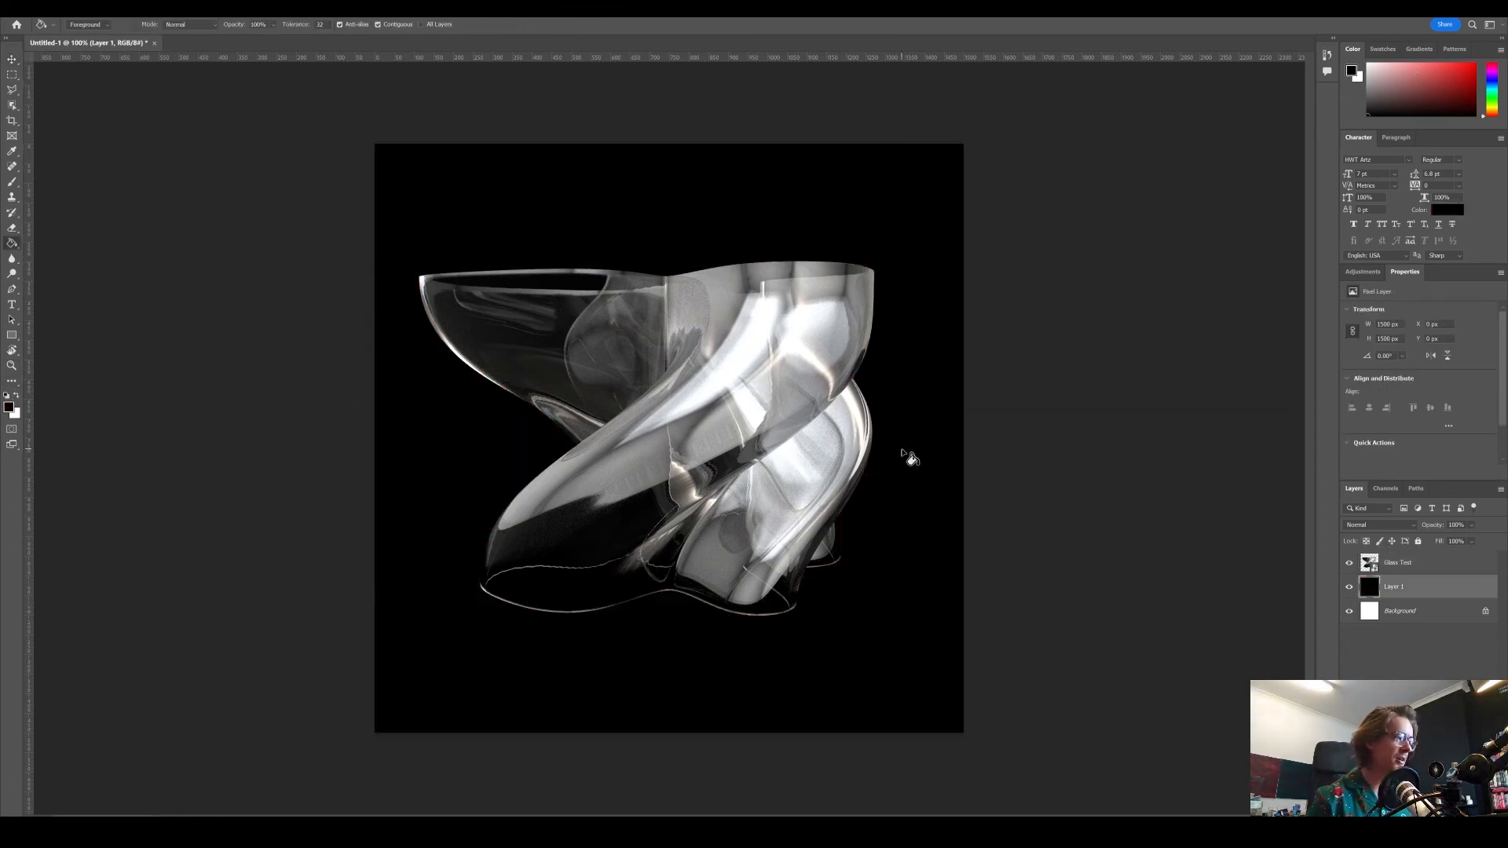
- Move the Glass Test vase slightly further right on the black background, keeping its original height
{"action": "left_click", "coordinate": [12, 59]}
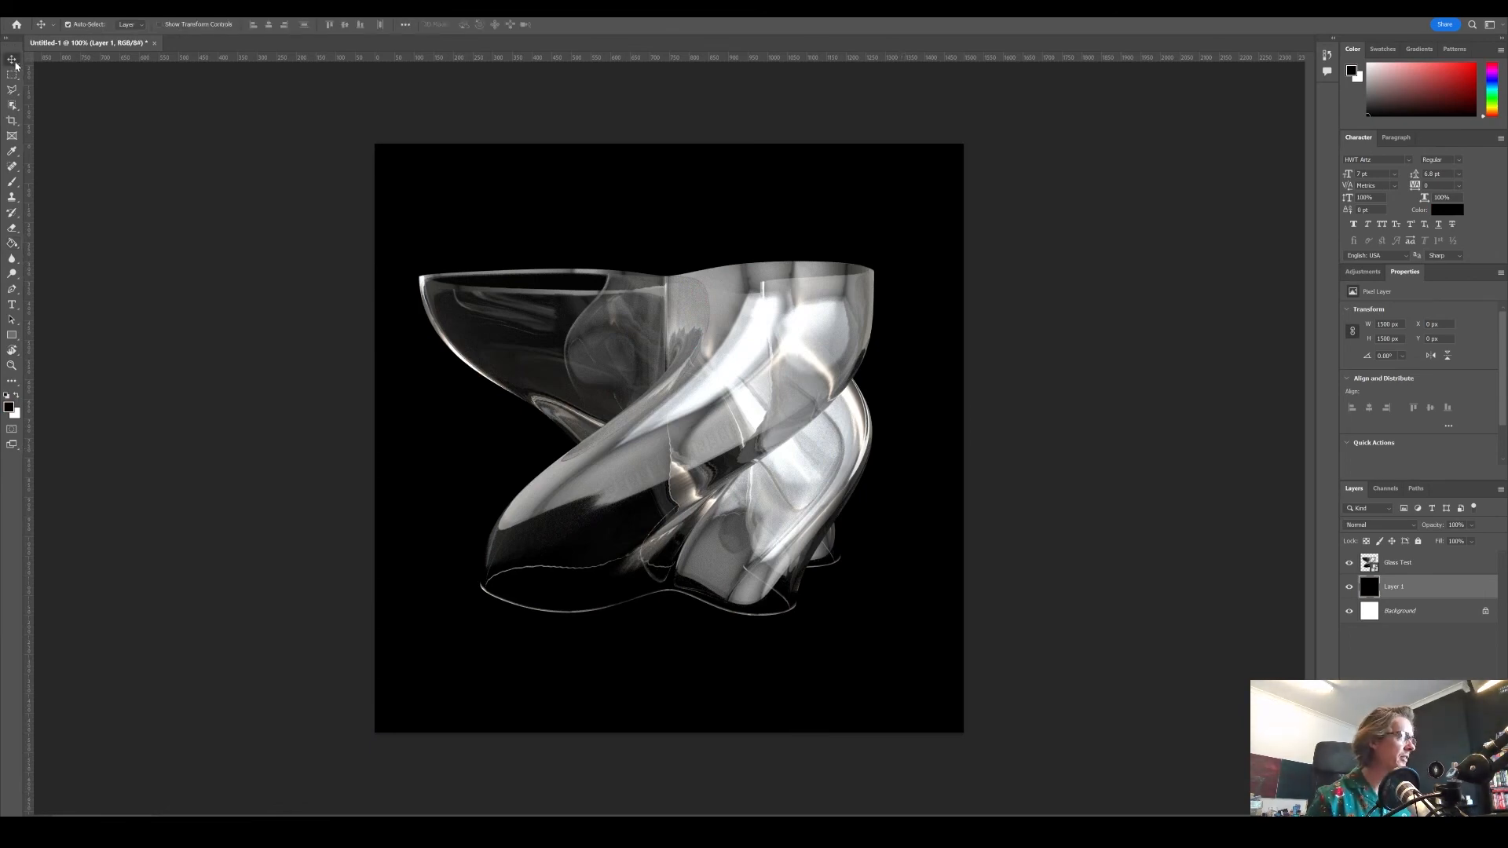
{"action": "left_click", "coordinate": [768, 413]}
{"action": "left_click_drag", "start_coordinate": [768, 409], "coordinate": [772, 421]}
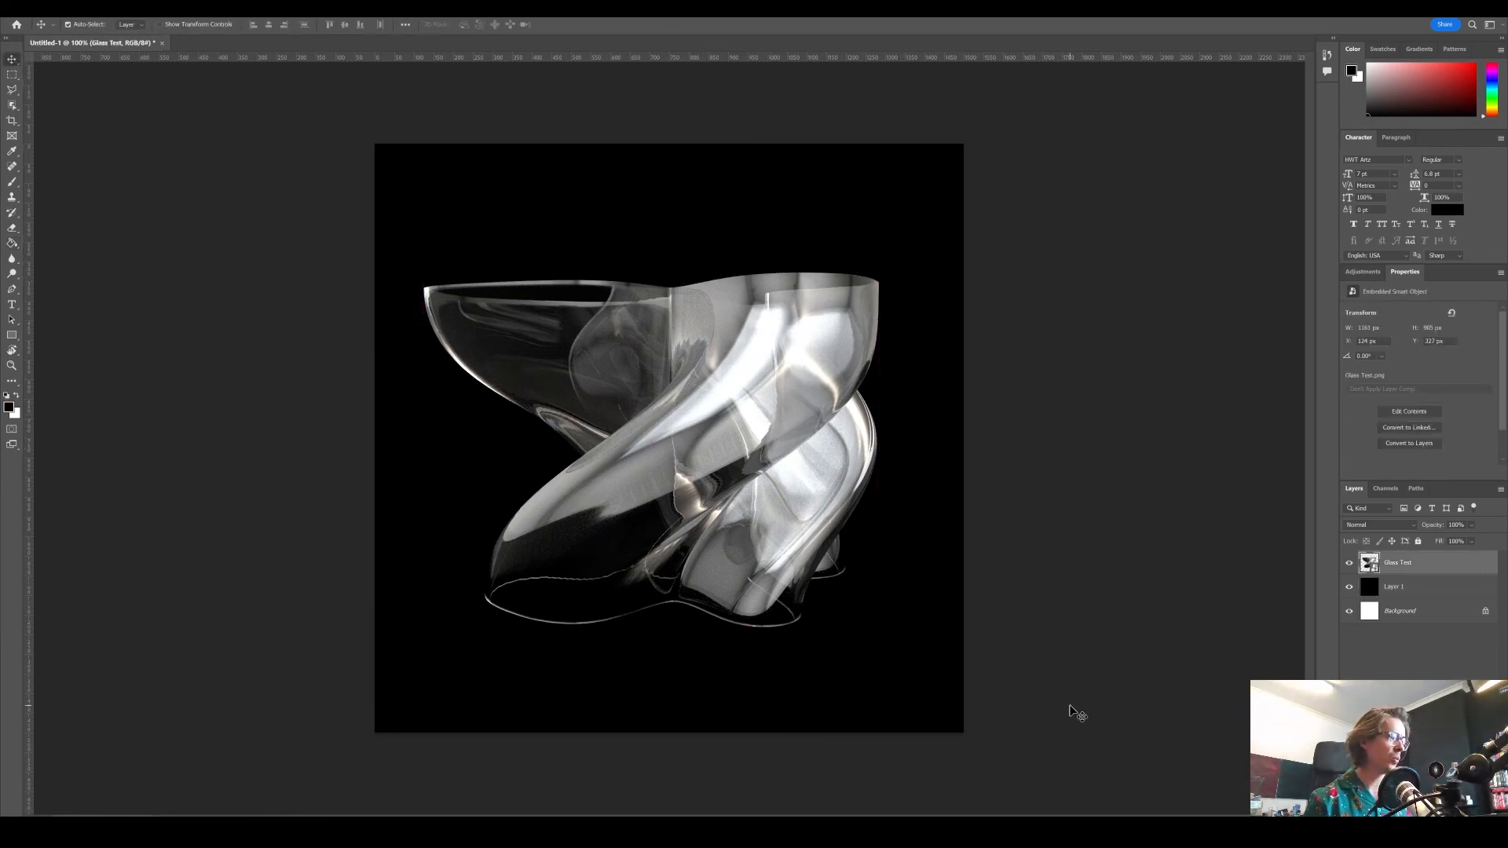
{"action": "left_click_drag", "start_coordinate": [737, 504], "coordinate": [741, 496]}
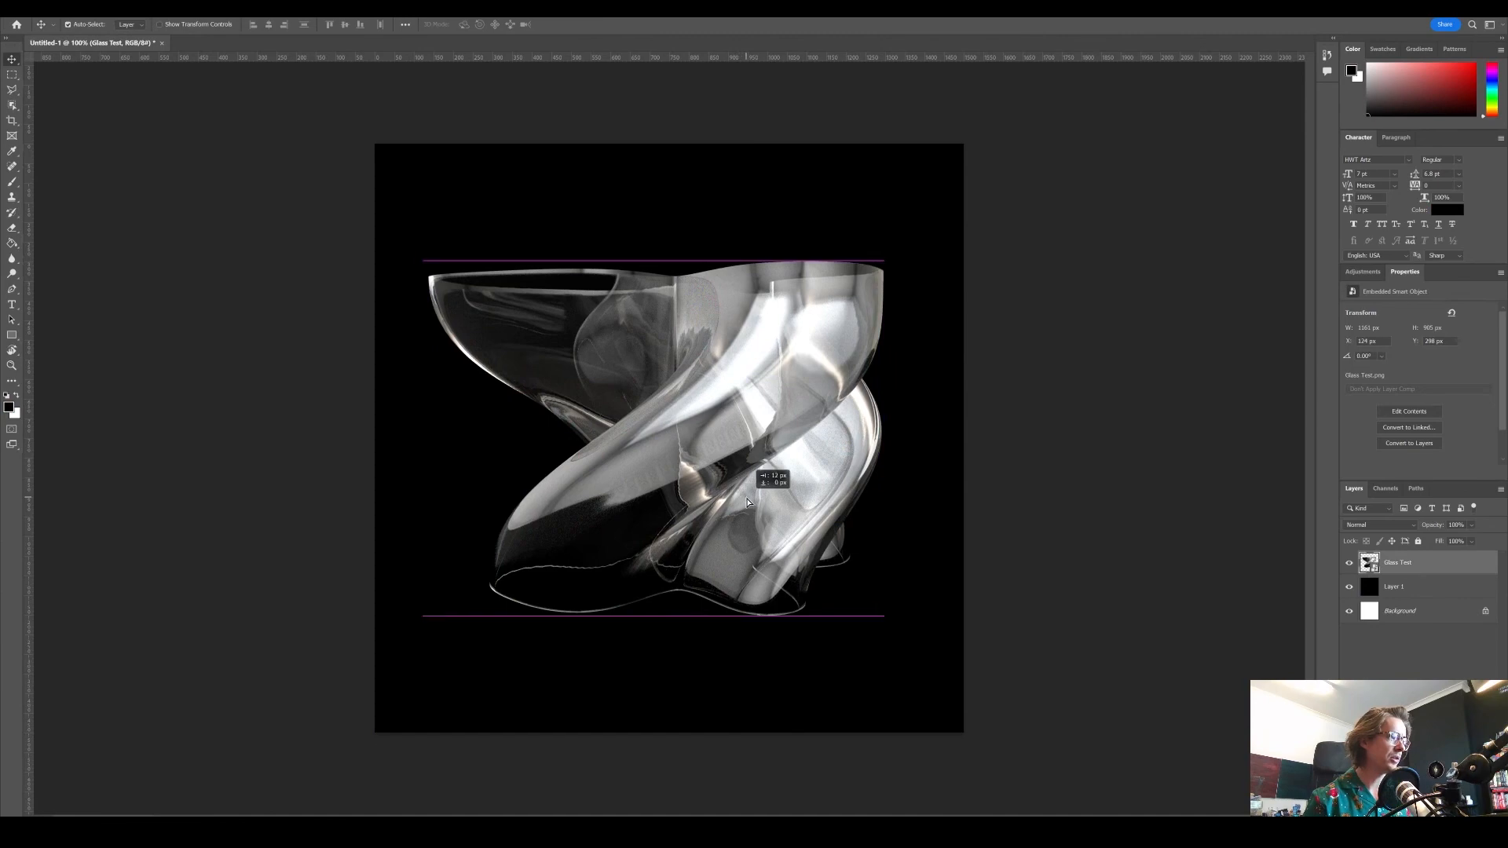
{"action": "left_click", "coordinate": [959, 495]}
- Merge all visible layers and save the image as TEST GLASS.jpg in the VRay Surfaces folder, as a progressive JPEG at maximum quality 12
{"action": "key", "text": "ctrl+shift+e"}
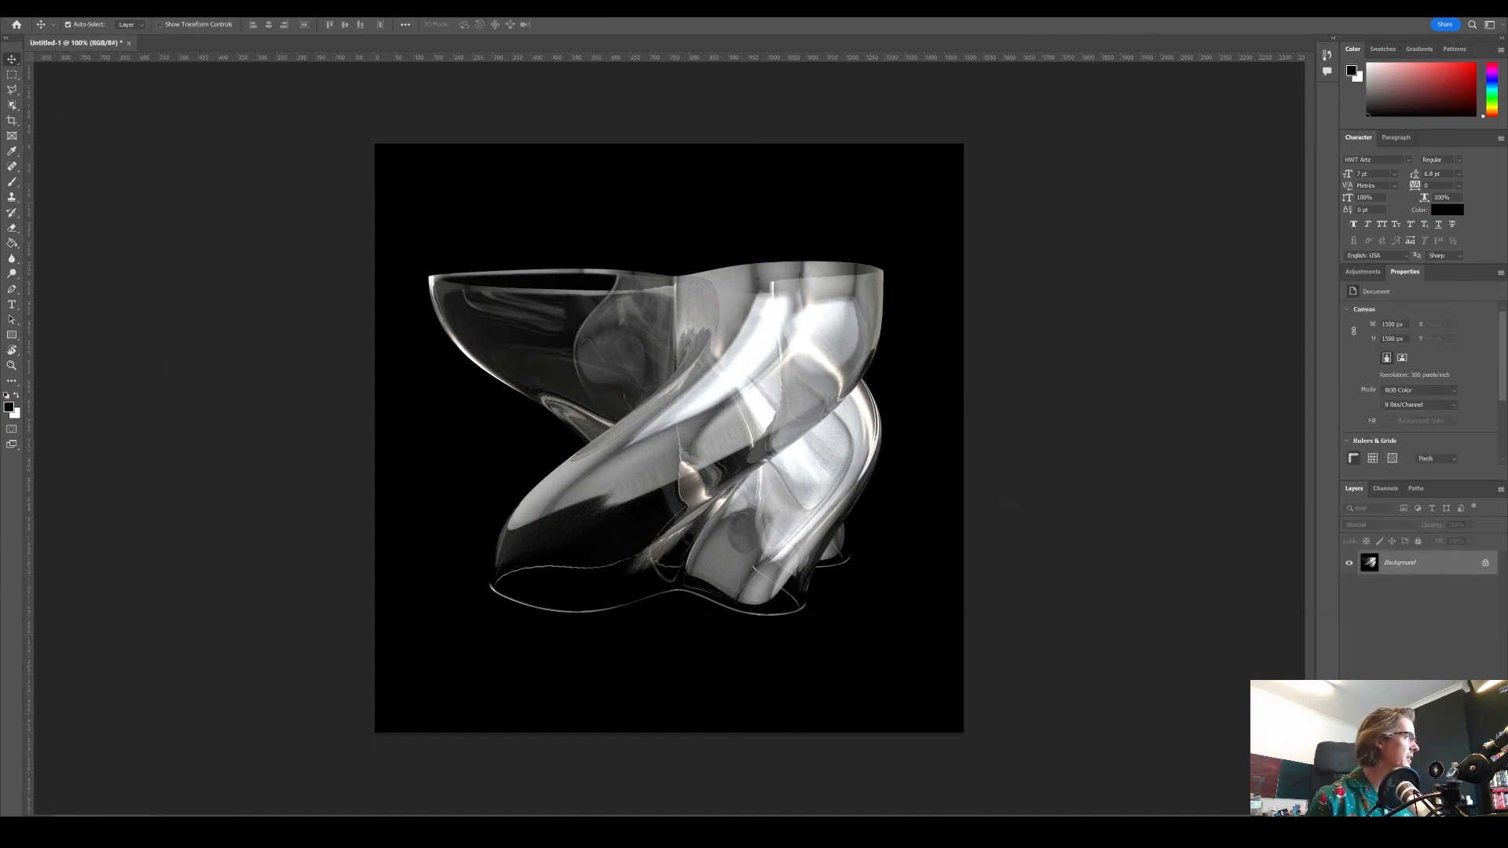
{"action": "left_click", "coordinate": [23, 11]}
{"action": "left_click", "coordinate": [77, 147]}
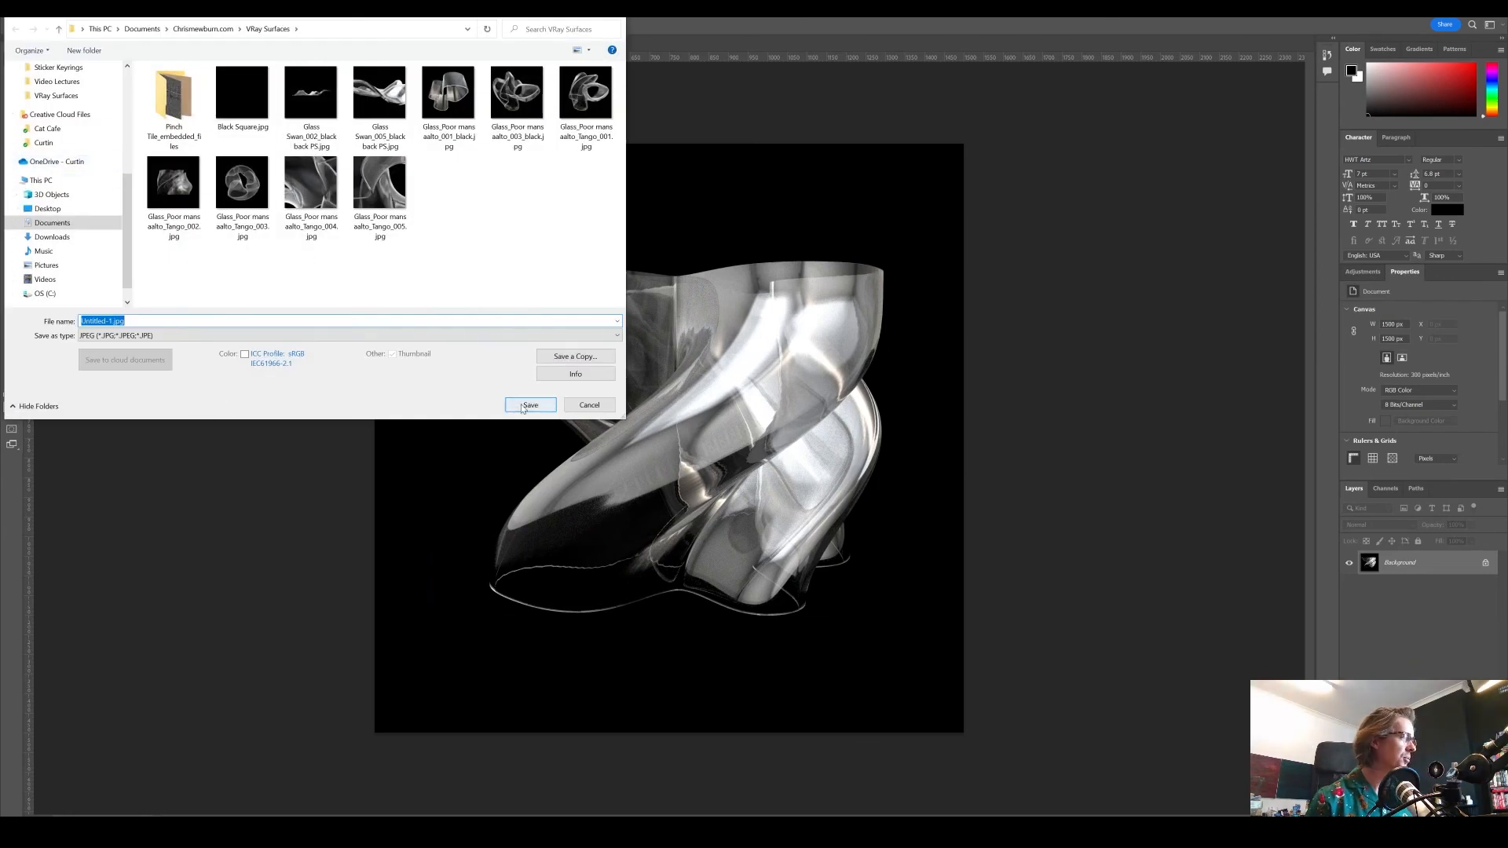
{"action": "type", "text": "TE"}
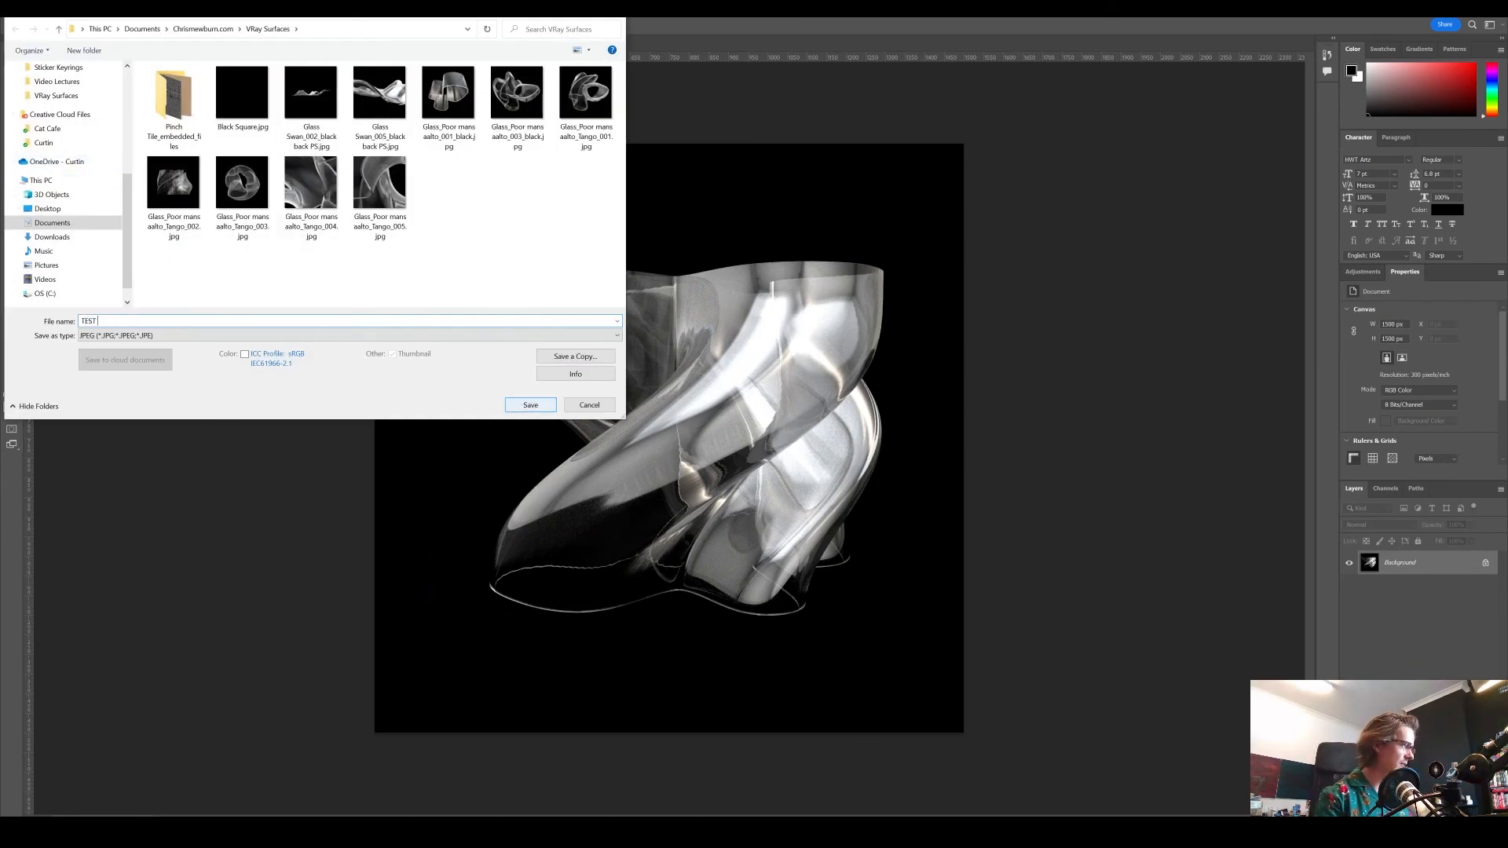
{"action": "type", "text": "ST"}
{"action": "key", "text": "Return"}
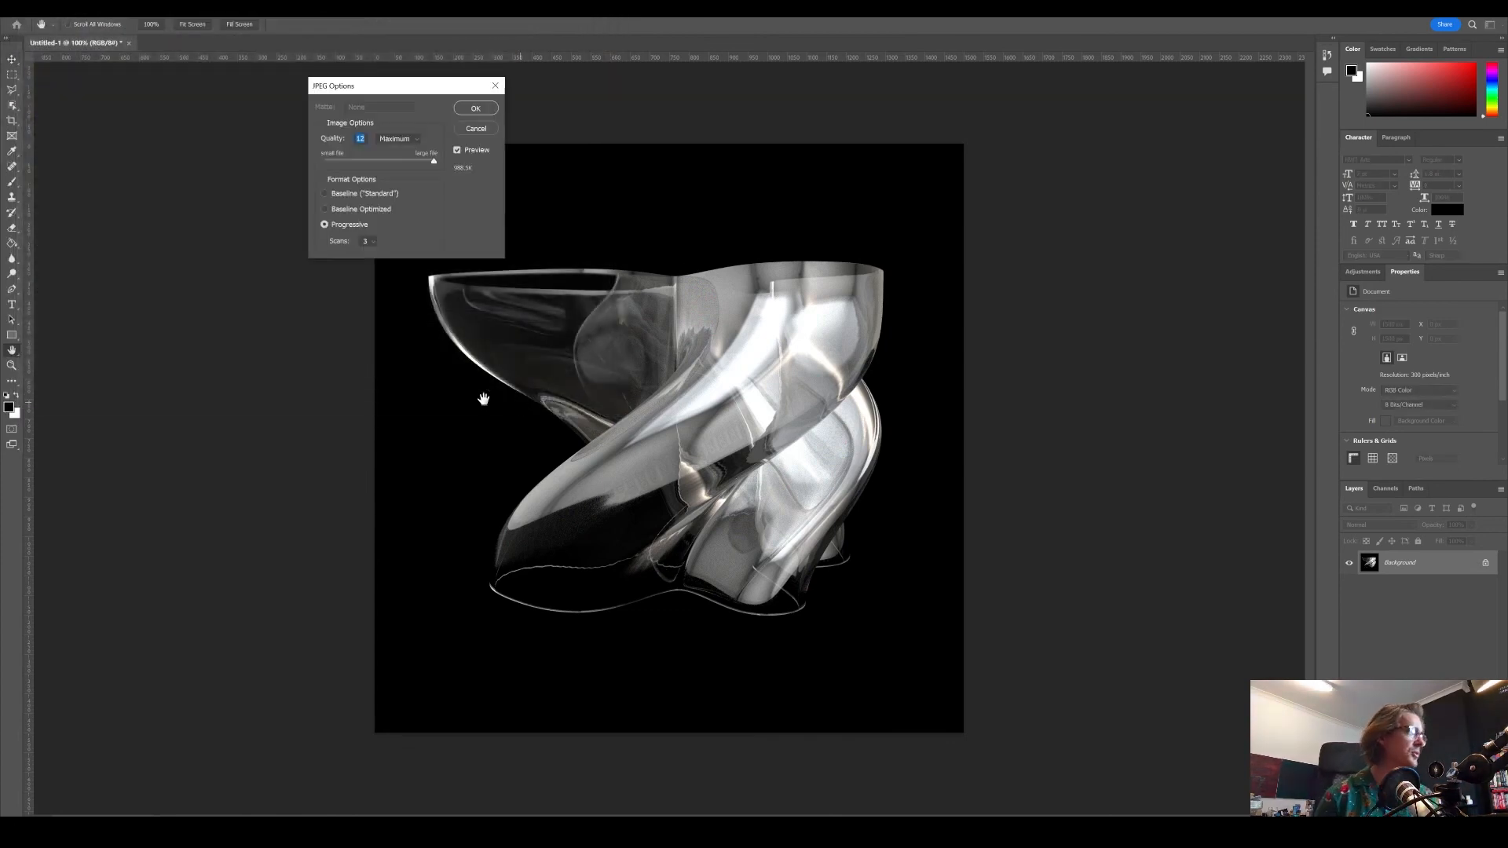
{"action": "left_click", "coordinate": [475, 108]}
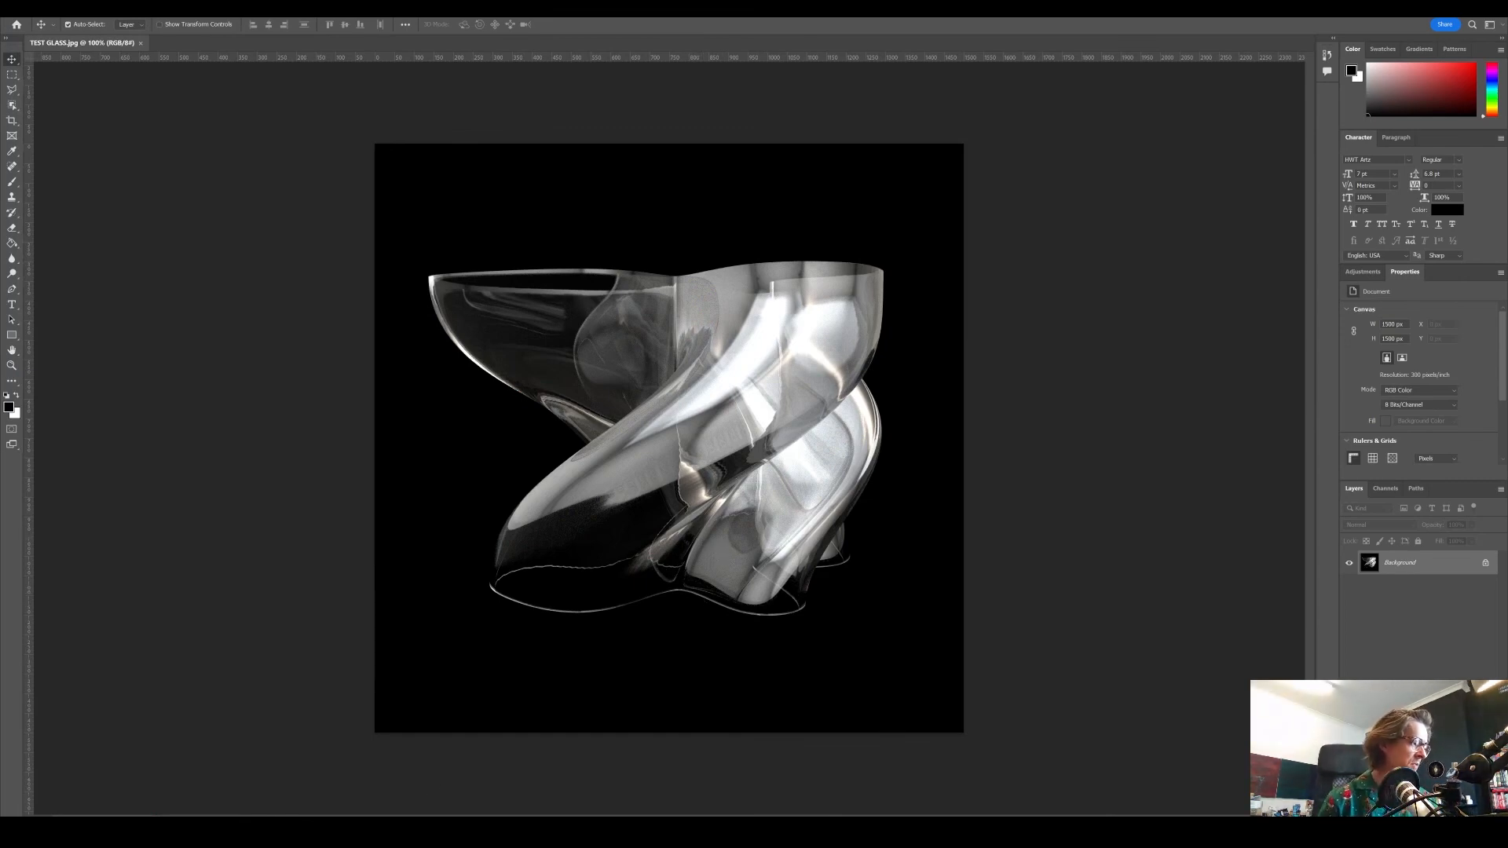
- Switch back to Rhino, close the V-Ray Frame Buffer and bring the render output settings into view in the V-Ray Asset Editor
{"action": "mouse_move", "coordinate": [953, 831]}
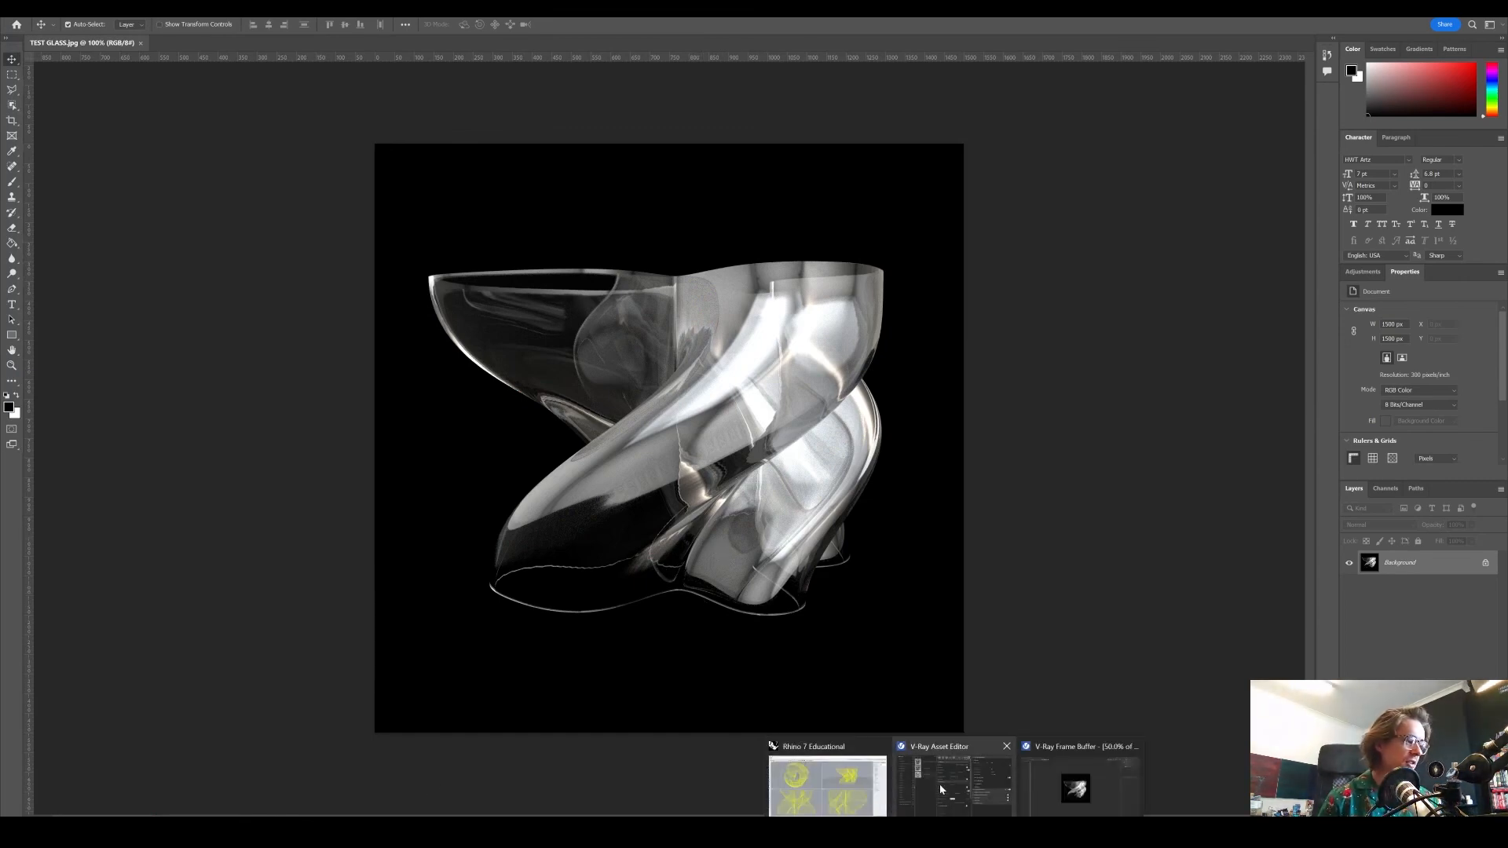
{"action": "left_click", "coordinate": [777, 794]}
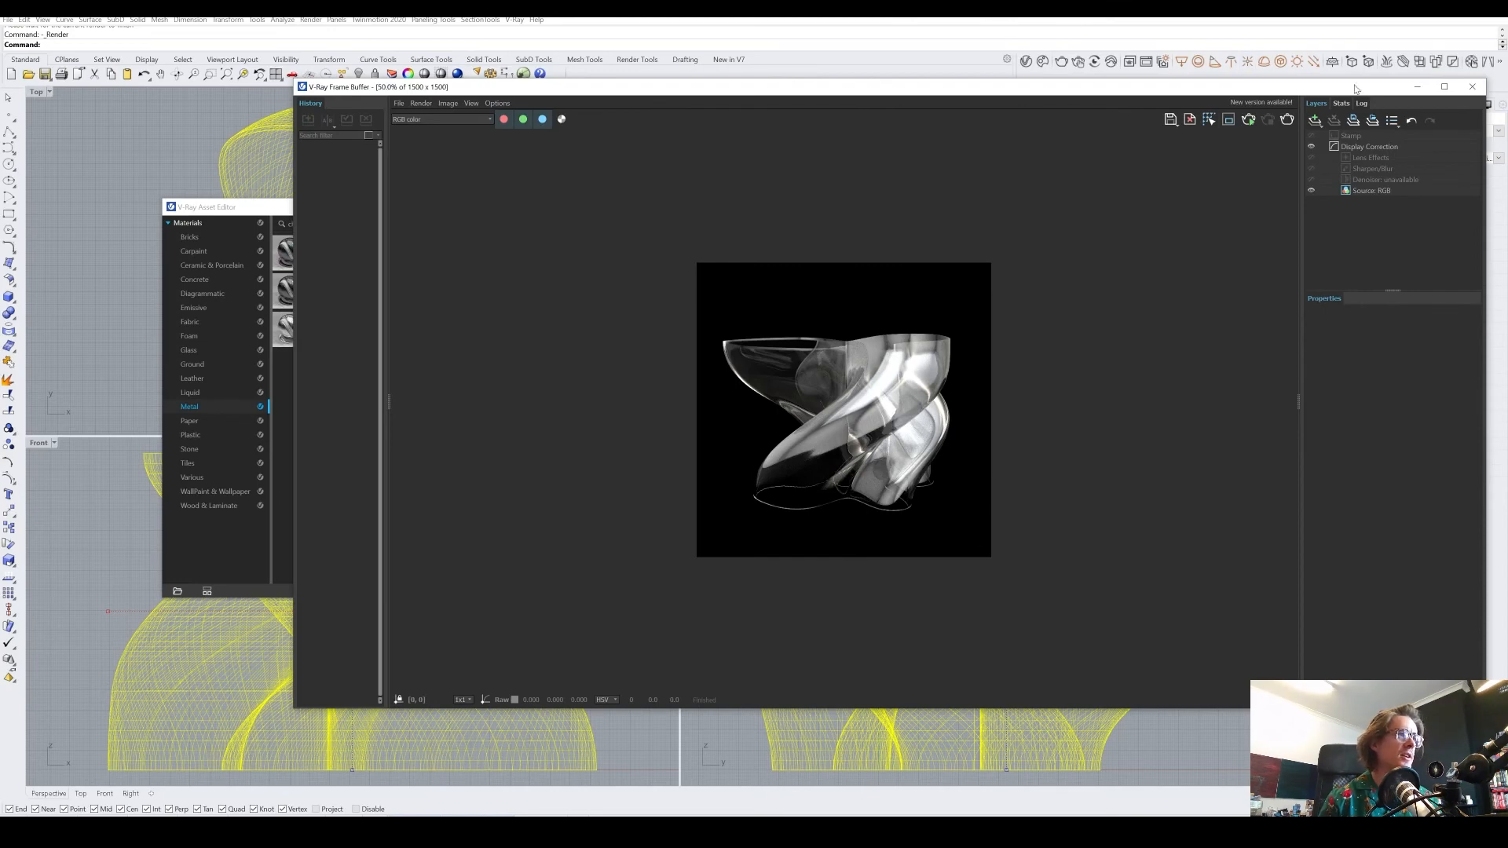
{"action": "left_click", "coordinate": [1471, 87]}
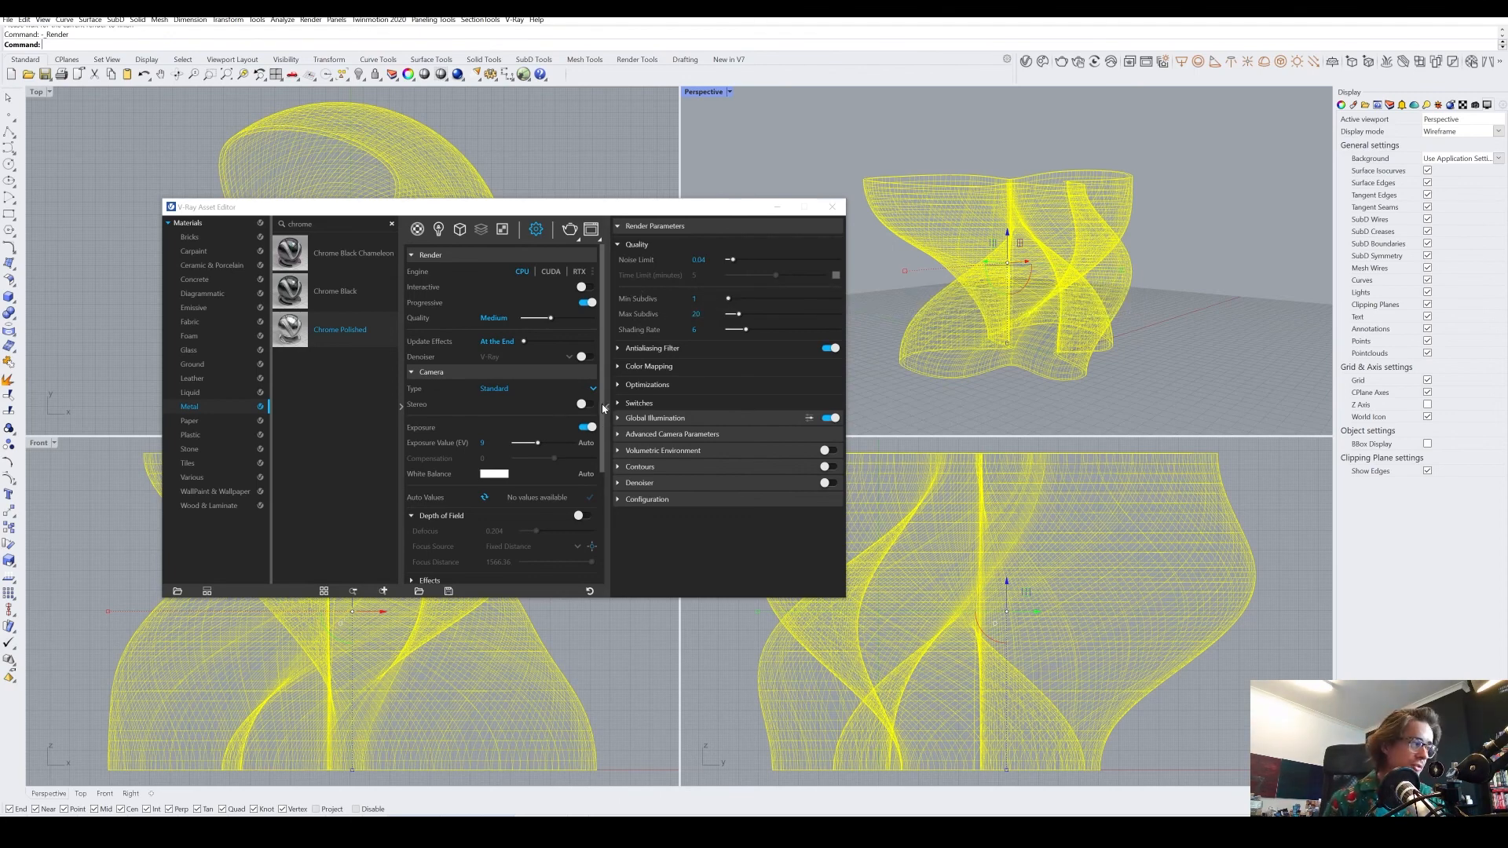
{"action": "scroll", "coordinate": [590, 529], "scroll_direction": "down", "scroll_amount": 4}
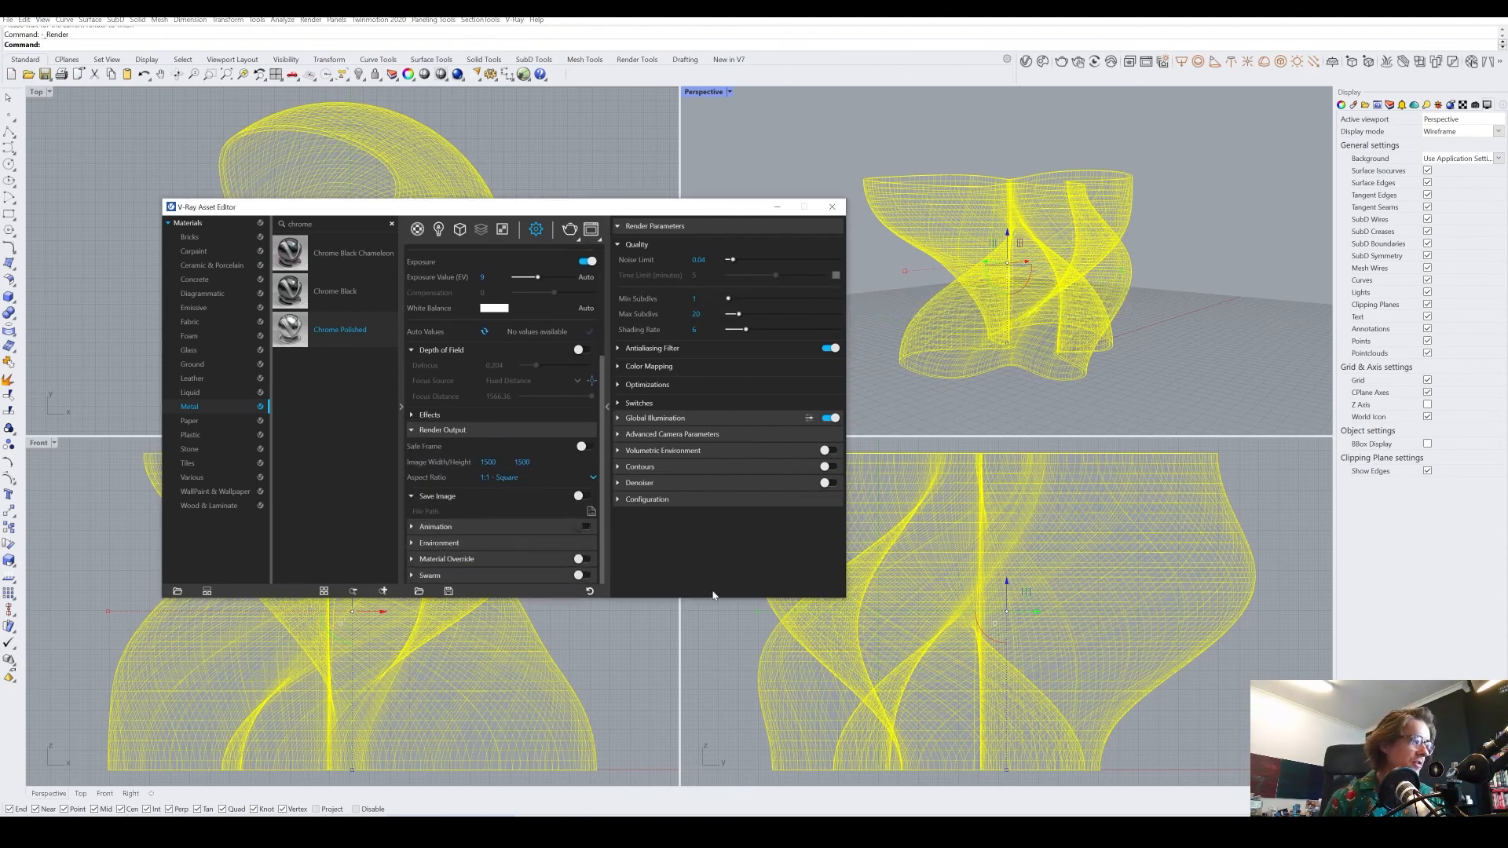